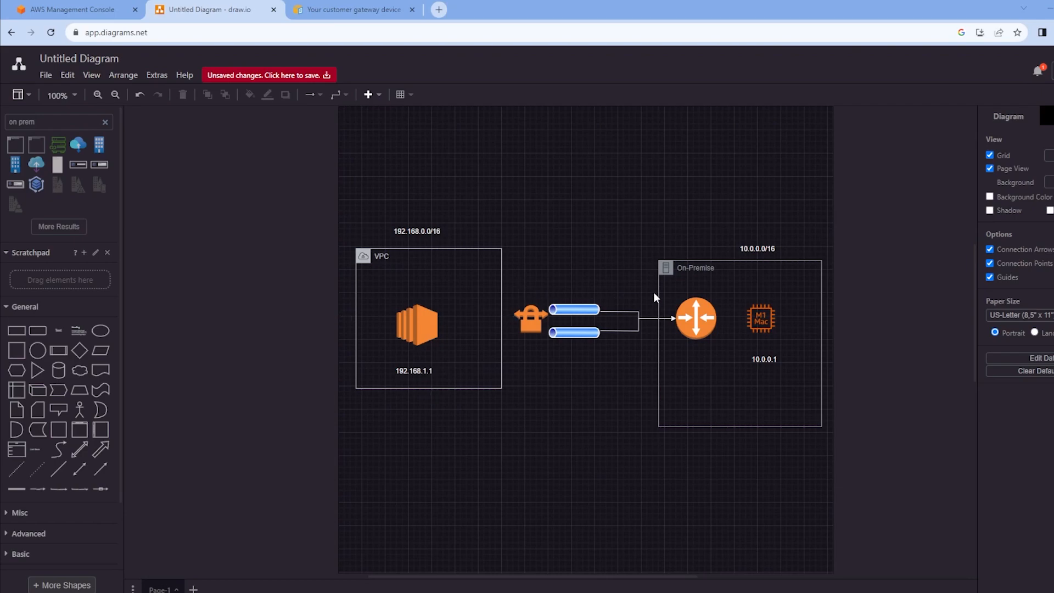
left_click(757, 249)
left_click(722, 245)
left_click(700, 312)
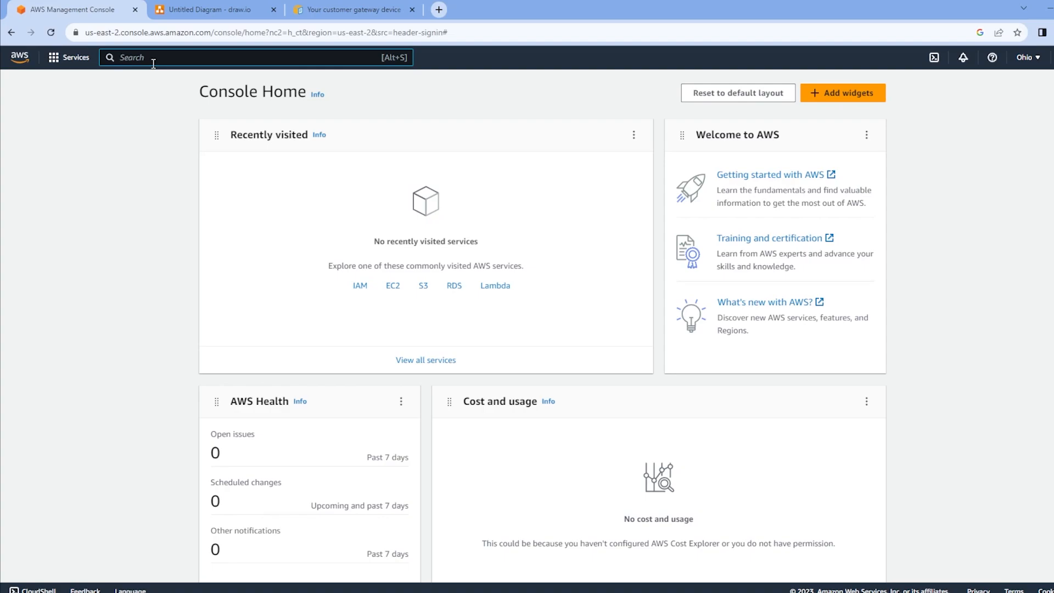
- Open the list of VPCs in the VPC service and start creating a new VPC
type("vpc")
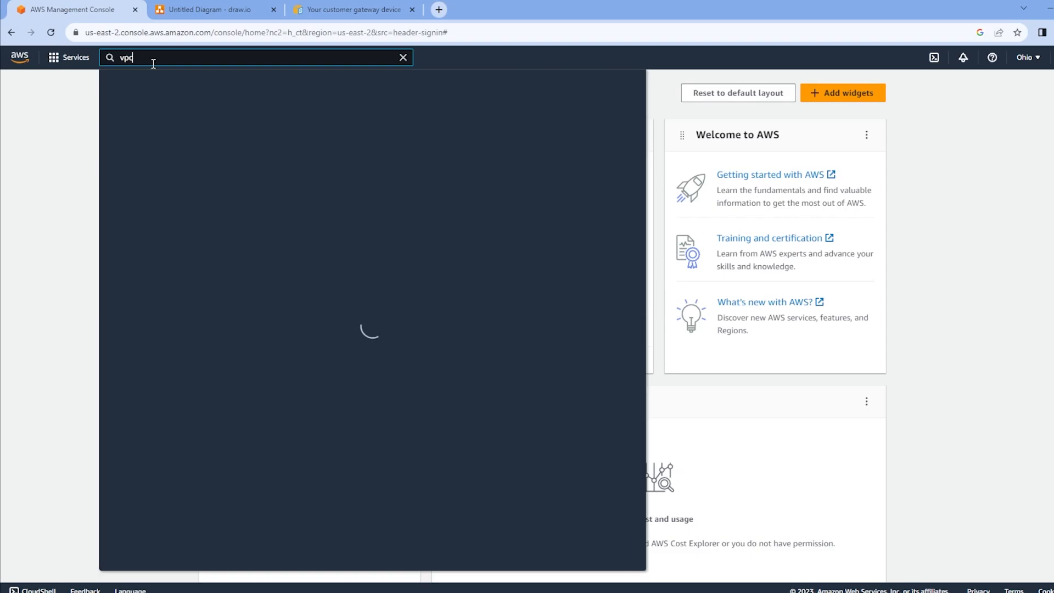
left_click(286, 171)
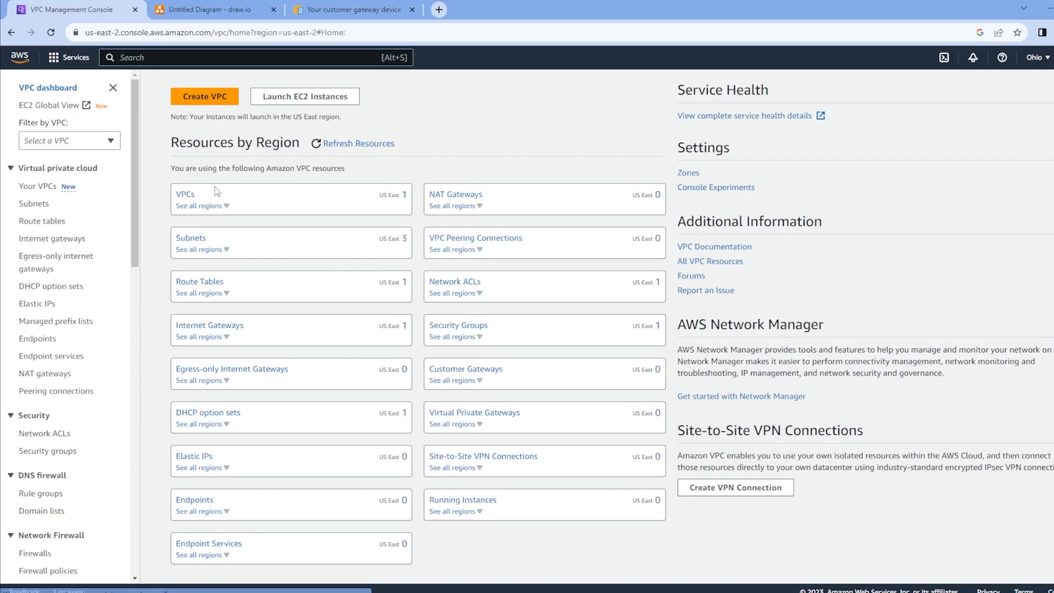
left_click(186, 194)
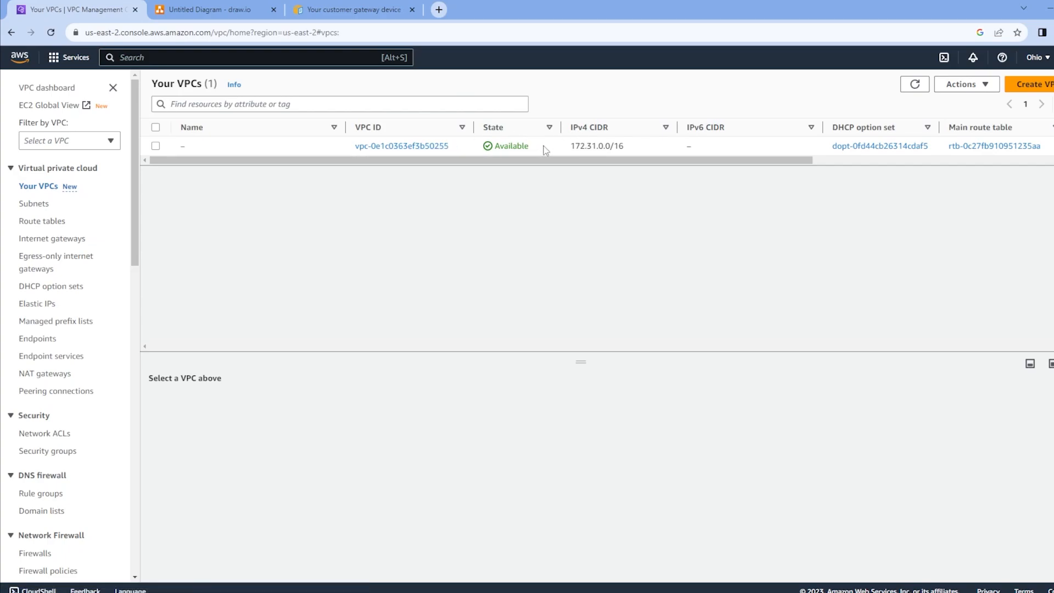
left_click(1032, 84)
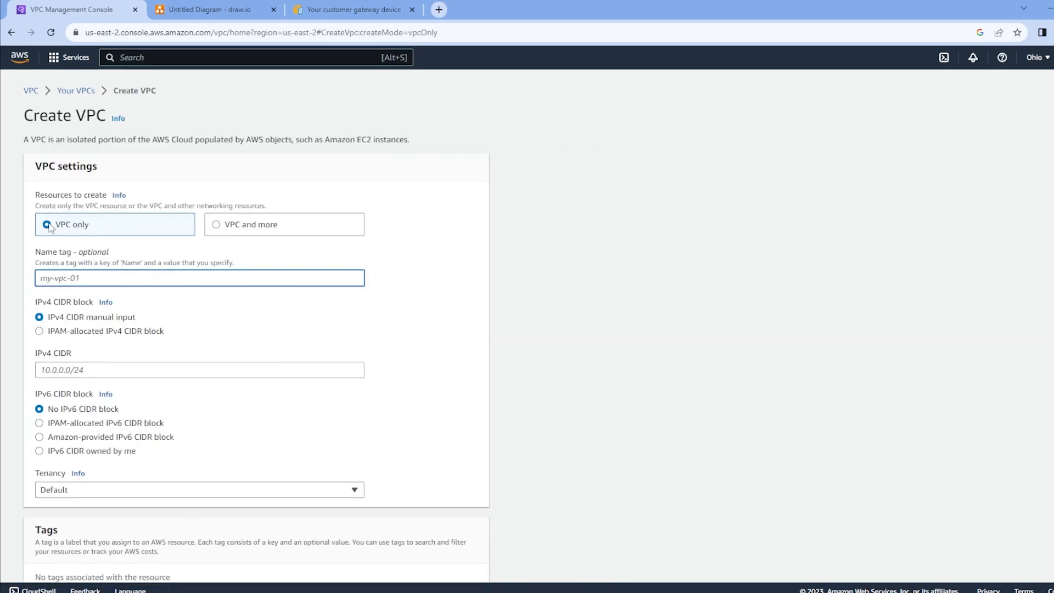
- Choose to create the VPC and more resources, with S2S VPC as the auto-generated name tag
left_click(240, 230)
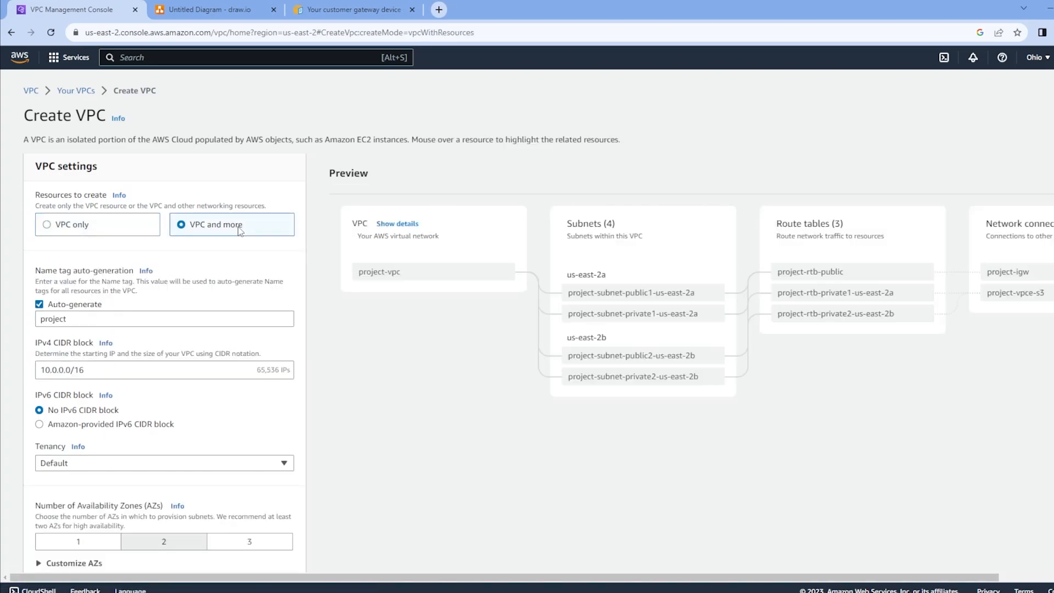
scroll(191, 264, "down", 1)
double_click(191, 264)
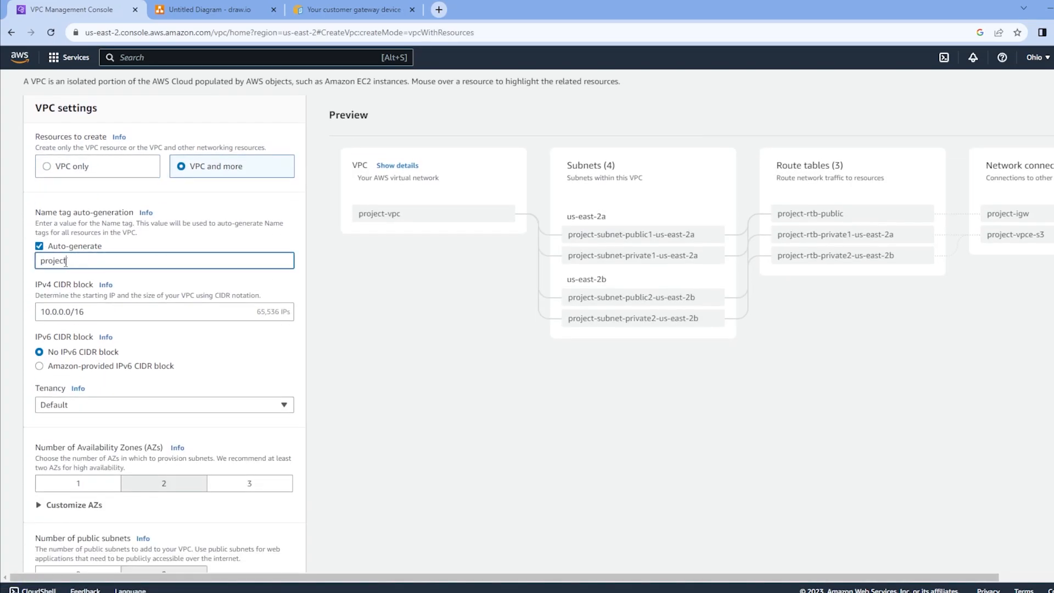
type("S2")
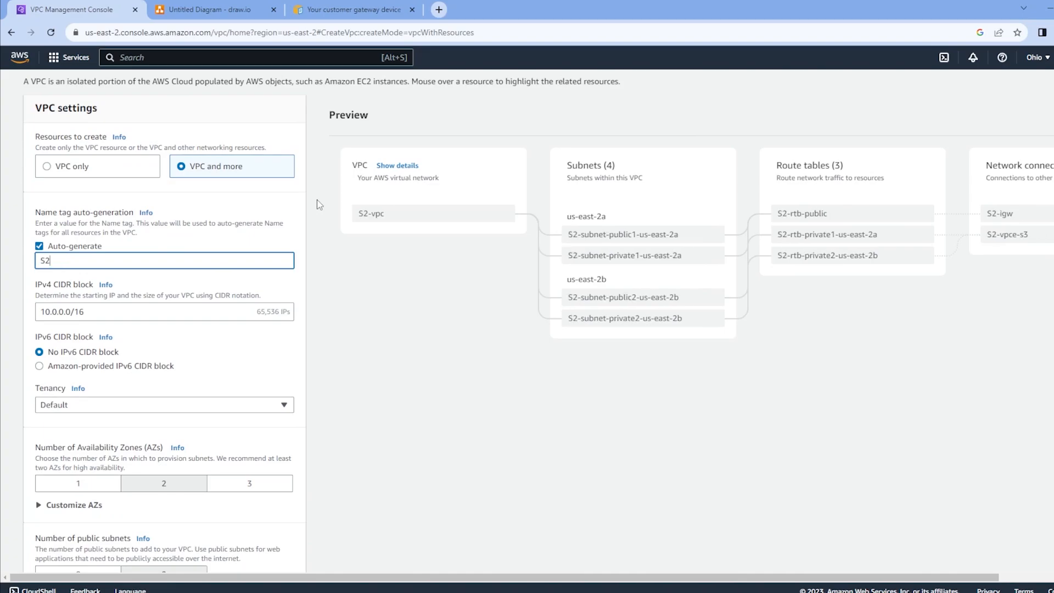
type("S VPC")
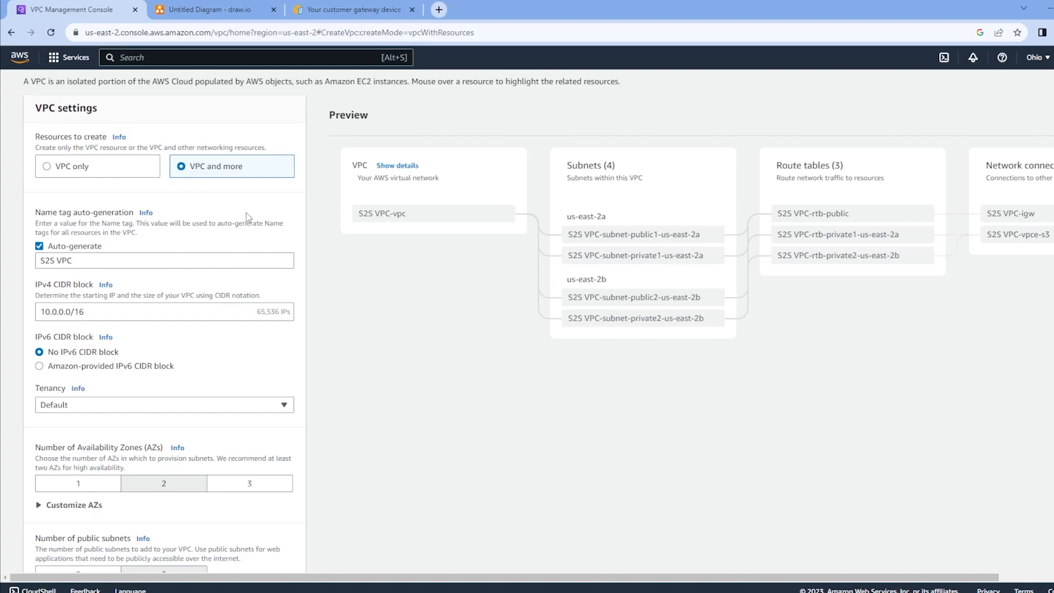
- Set the VPC's IPv4 CIDR block to 192.168.0.0/16, checking the range in the draw.io network diagram
left_click(97, 311)
left_click_drag(97, 312, 19, 315)
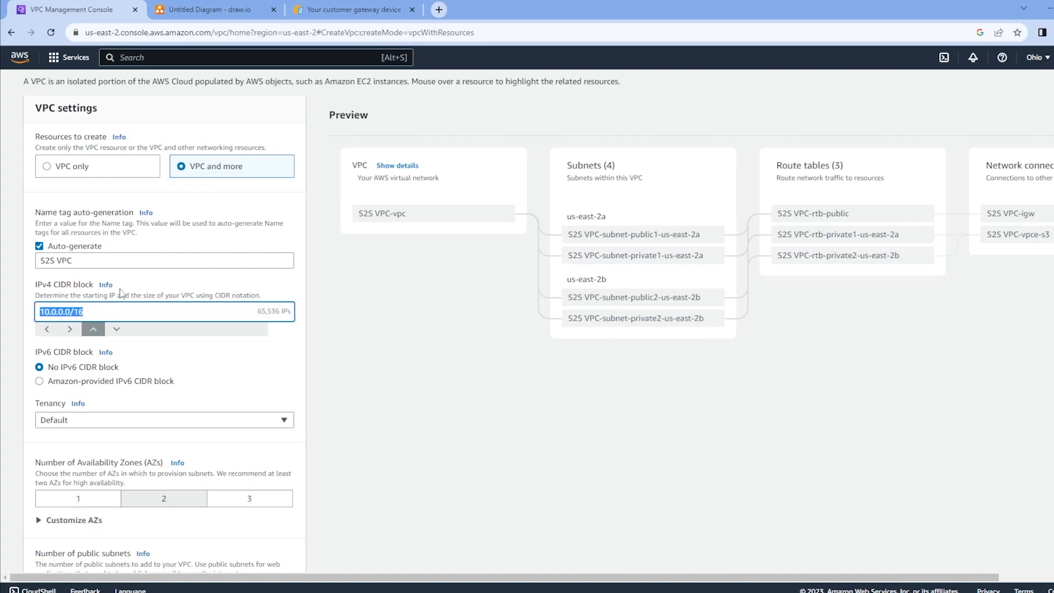
key("BackSpace")
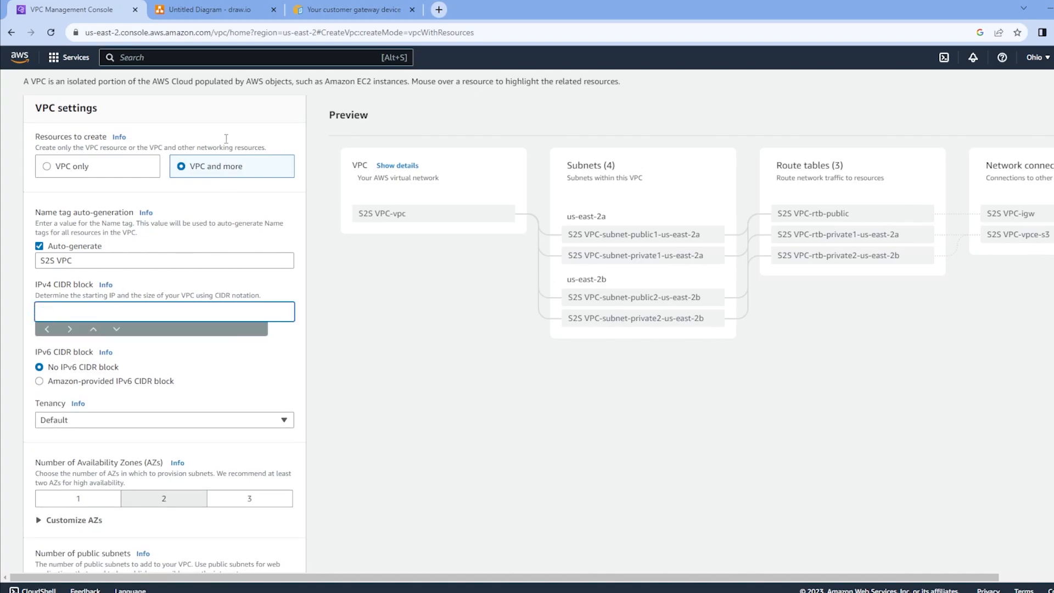
left_click(228, 8)
left_click(401, 236)
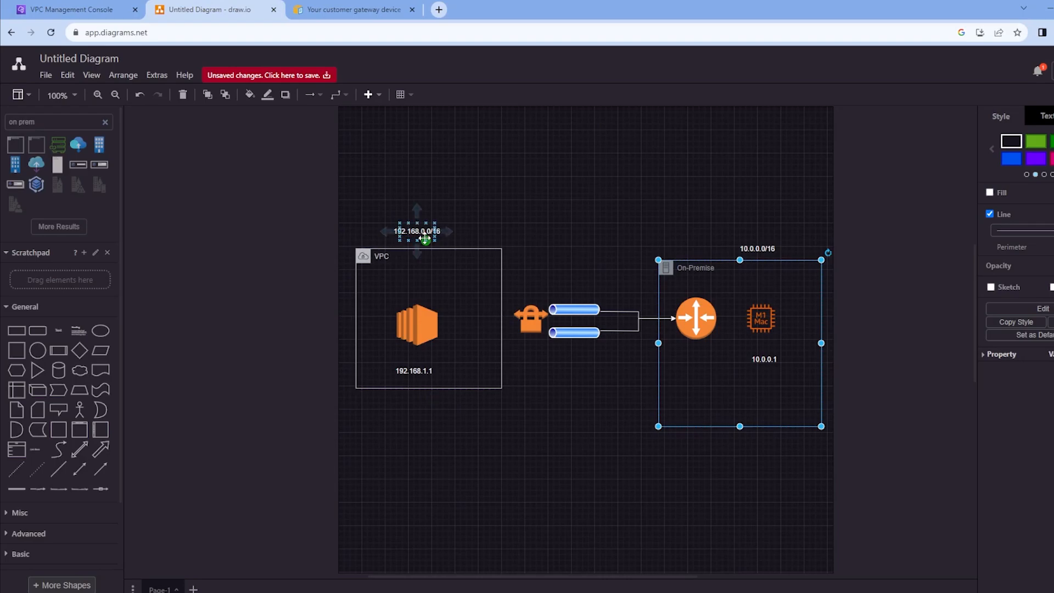
left_click(102, 4)
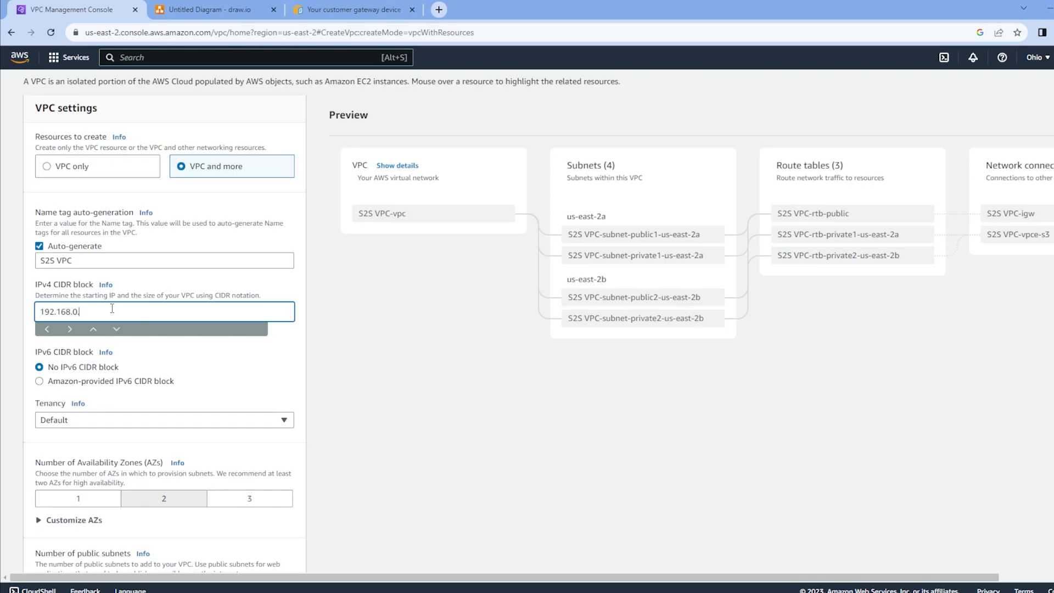
type("/16")
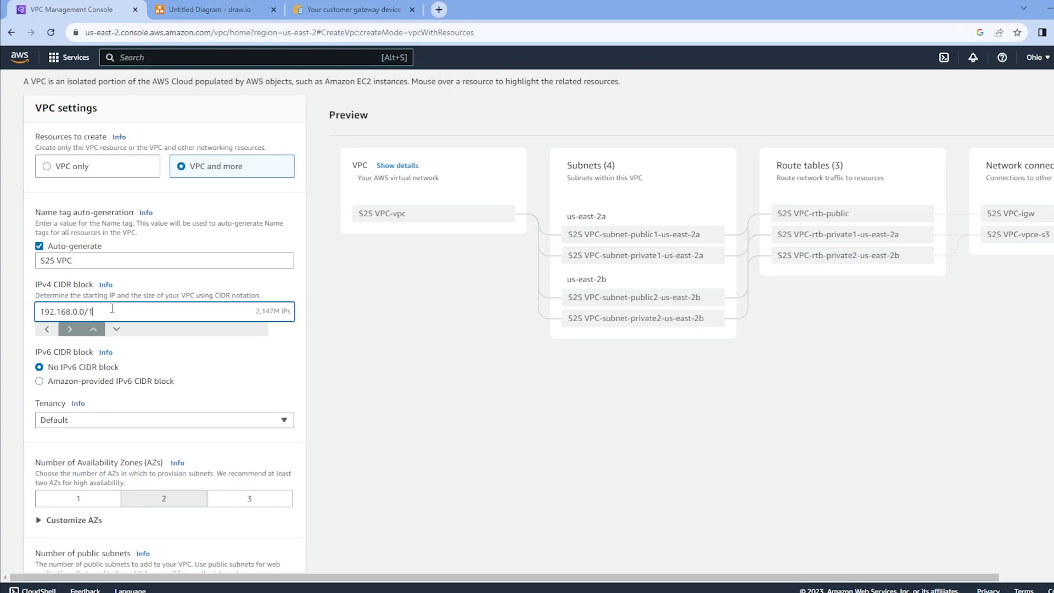
left_click(283, 349)
- Set the number of Availability Zones to 1 and the number of private subnets to 0
scroll(258, 346, "down", 2)
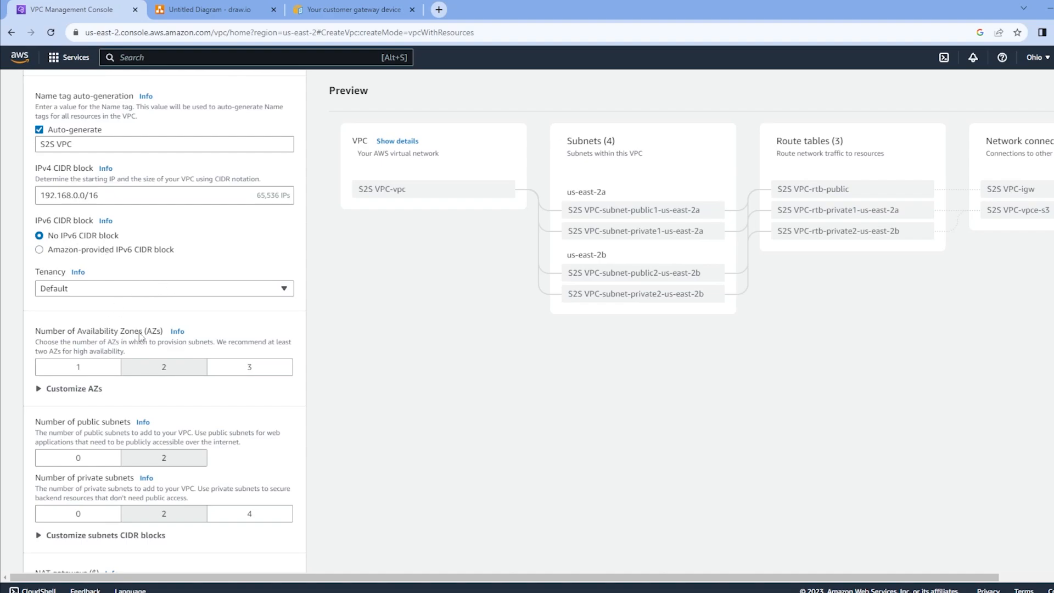
scroll(229, 319, "down", 1)
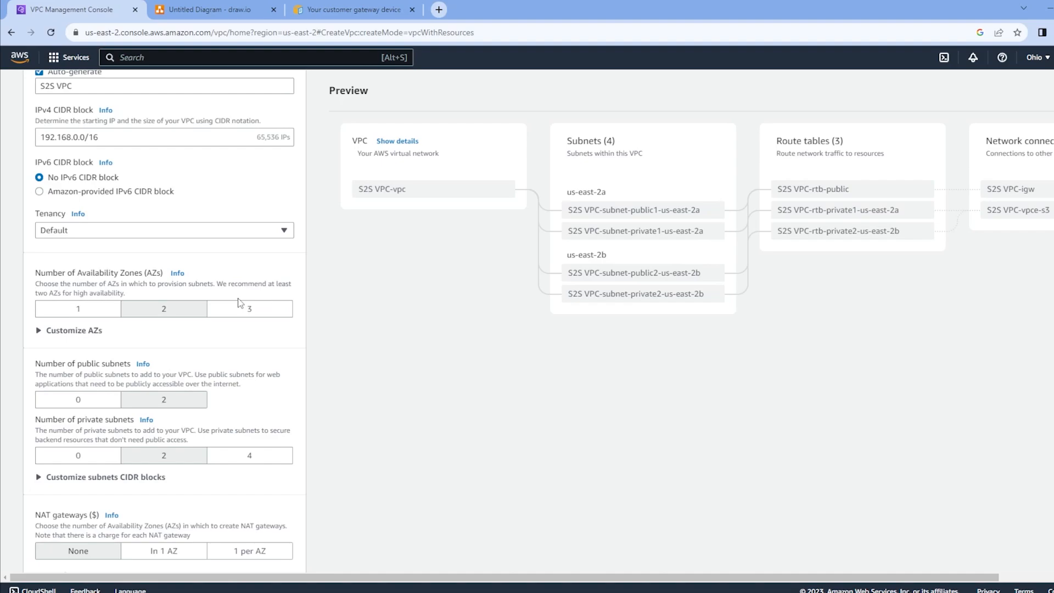
scroll(404, 257, "up", 1)
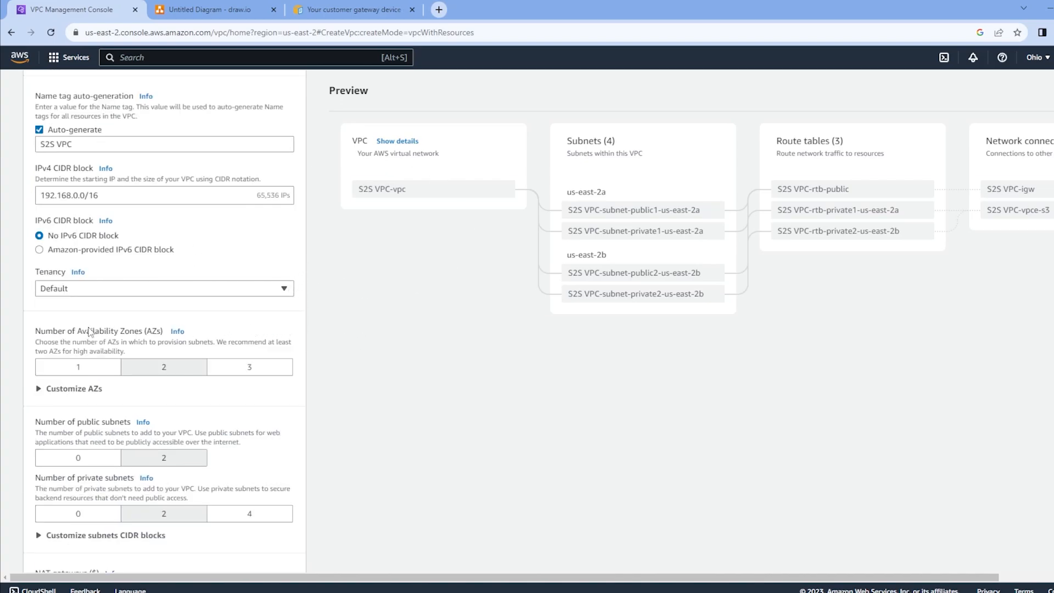
left_click(85, 366)
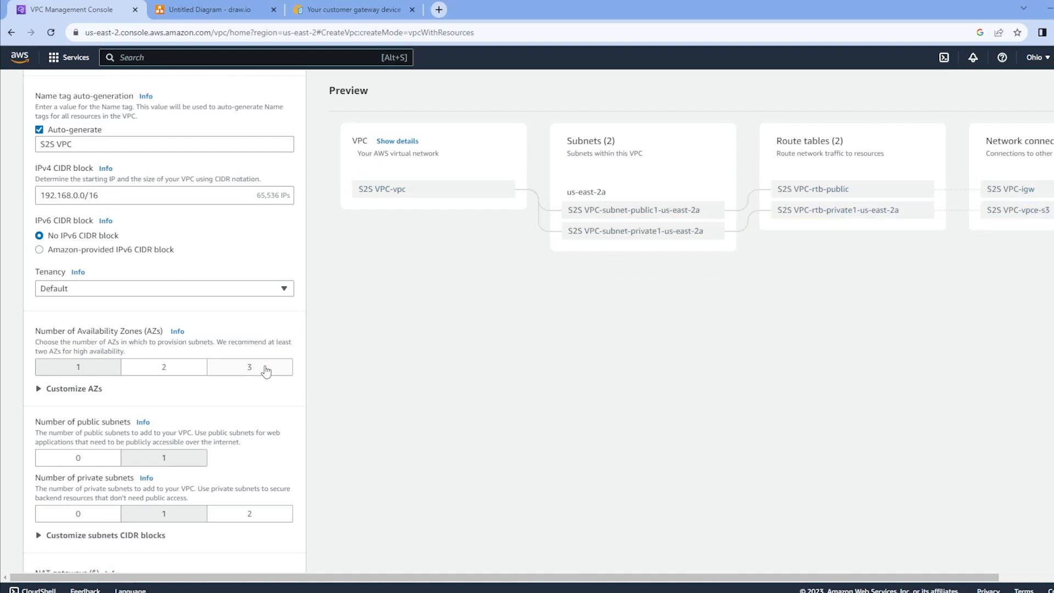
scroll(265, 370, "down", 1)
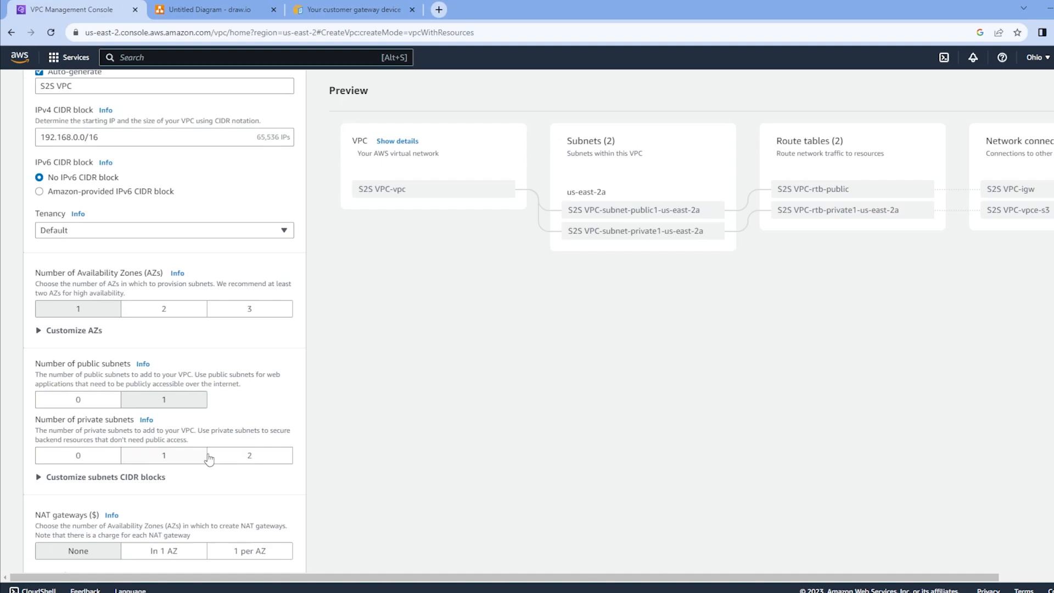
left_click(108, 459)
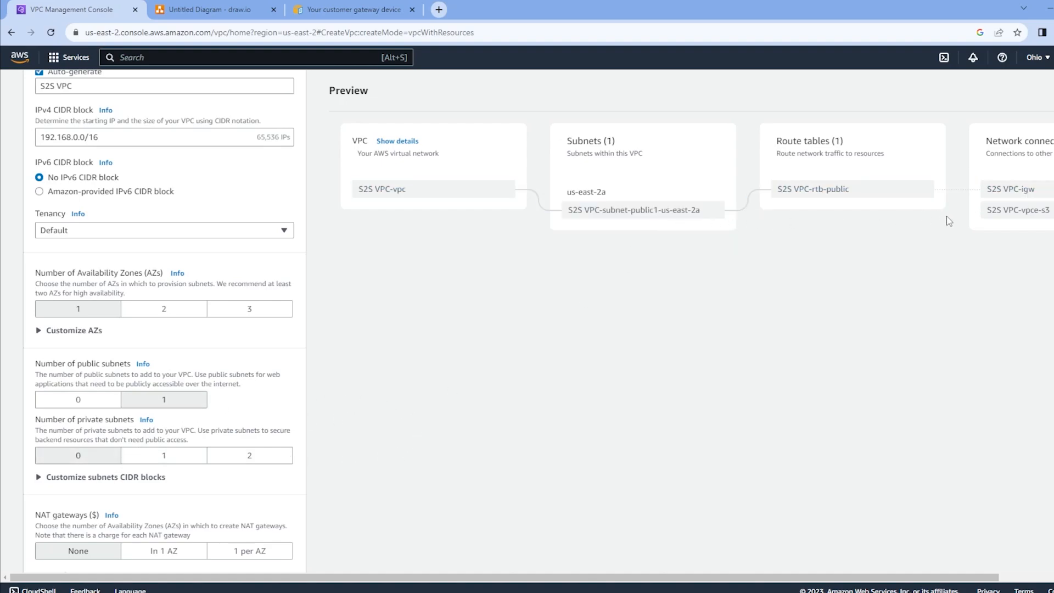
- Create the VPC with VPC endpoints set to None and view its details and resource map
scroll(203, 398, "down", 4)
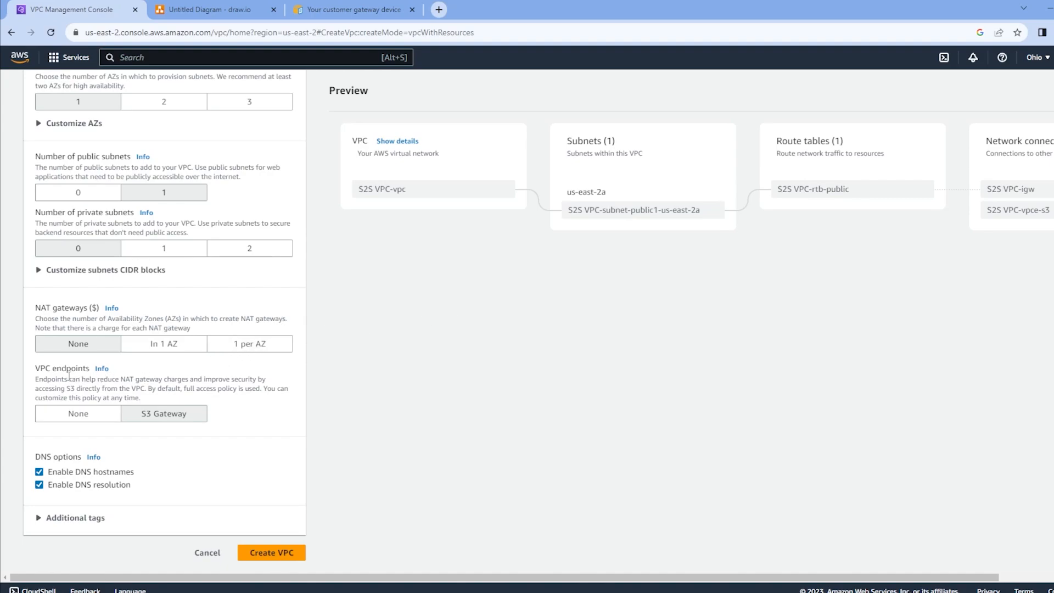
left_click(97, 415)
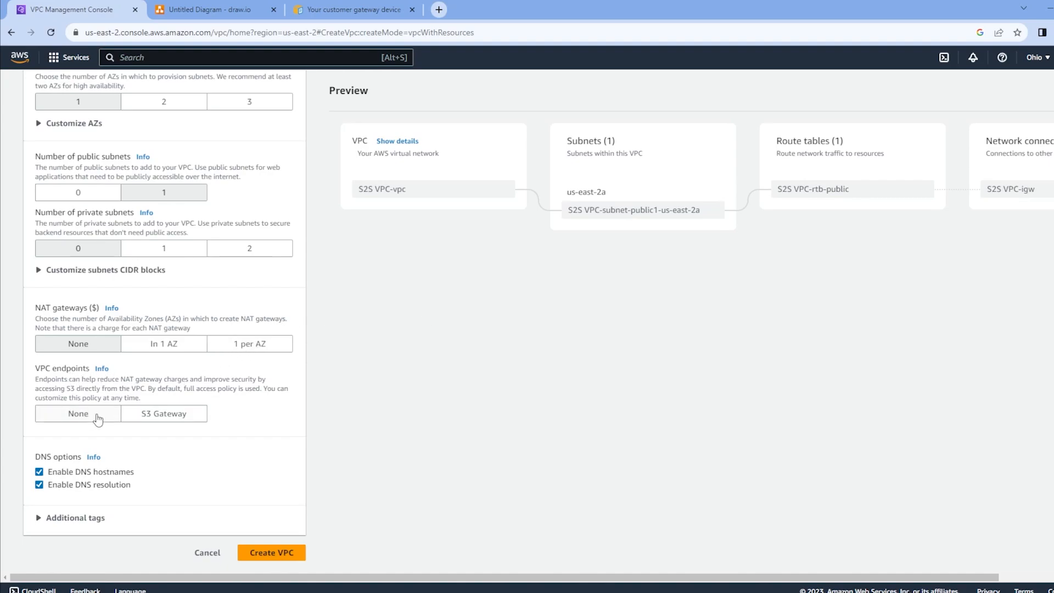
left_click(284, 553)
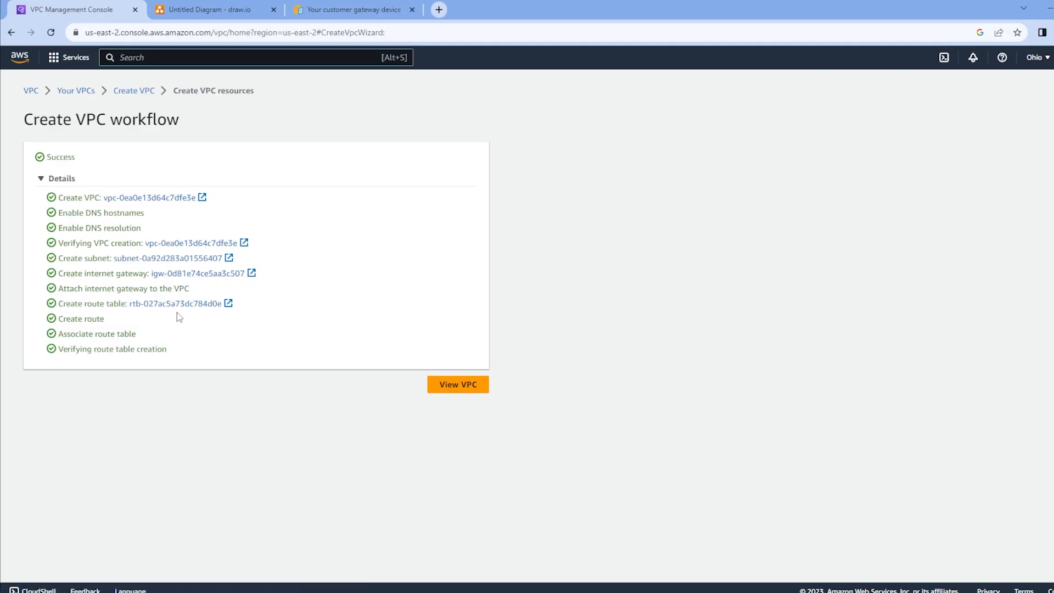
left_click(470, 387)
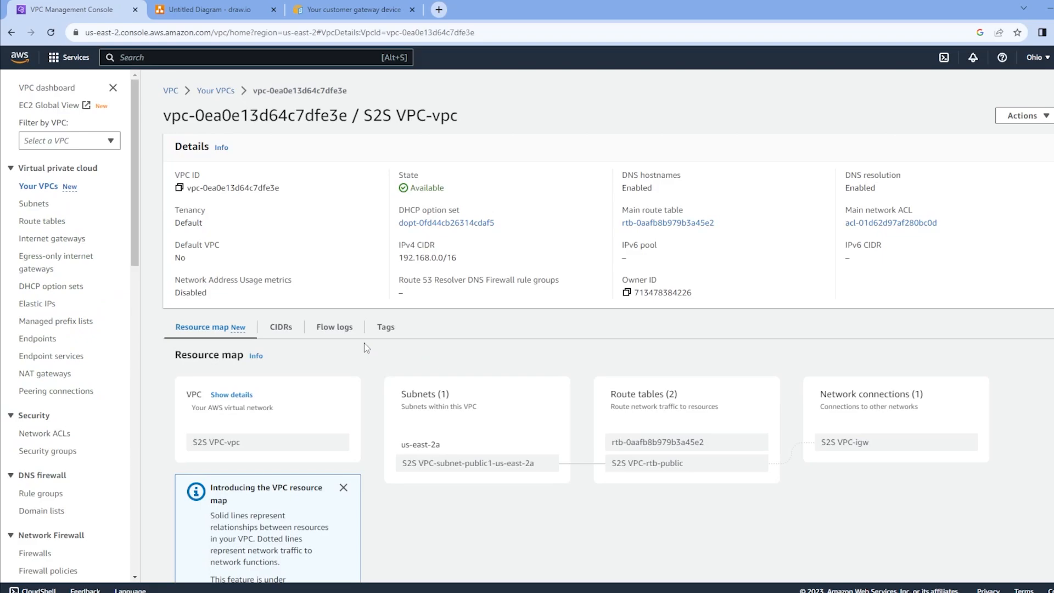
scroll(384, 352, "down", 1)
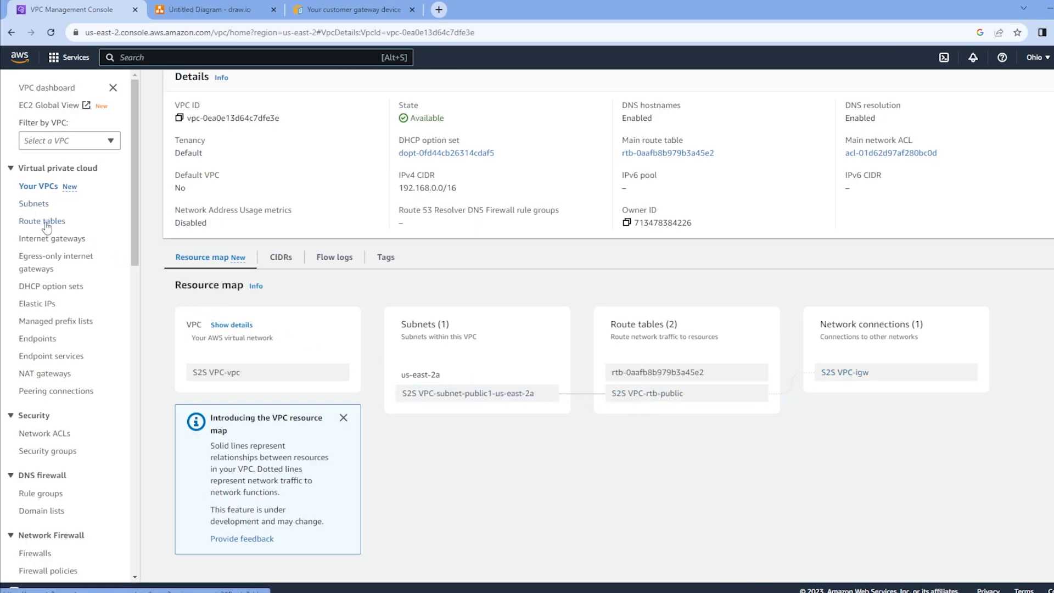
- Open the EC2 instances list, remove its running-state filter and start launching a new instance
left_click(138, 59)
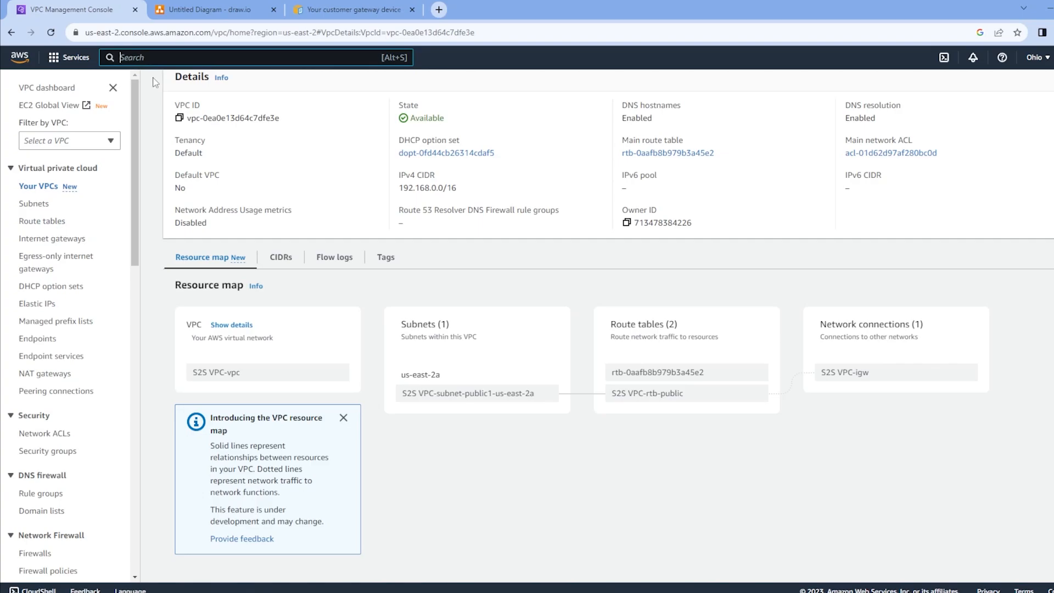
type("ec2")
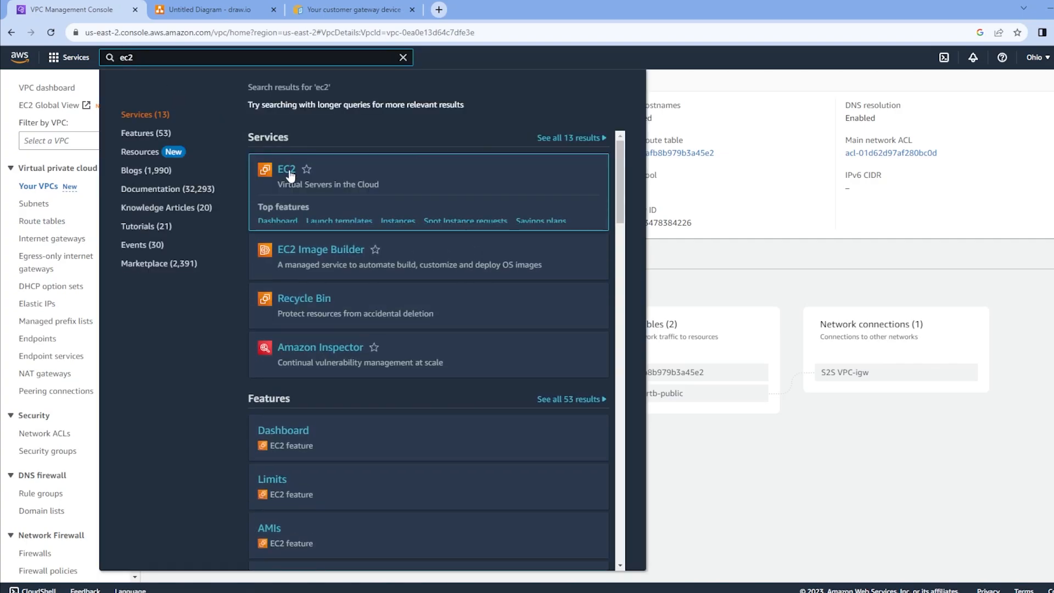
left_click(289, 171)
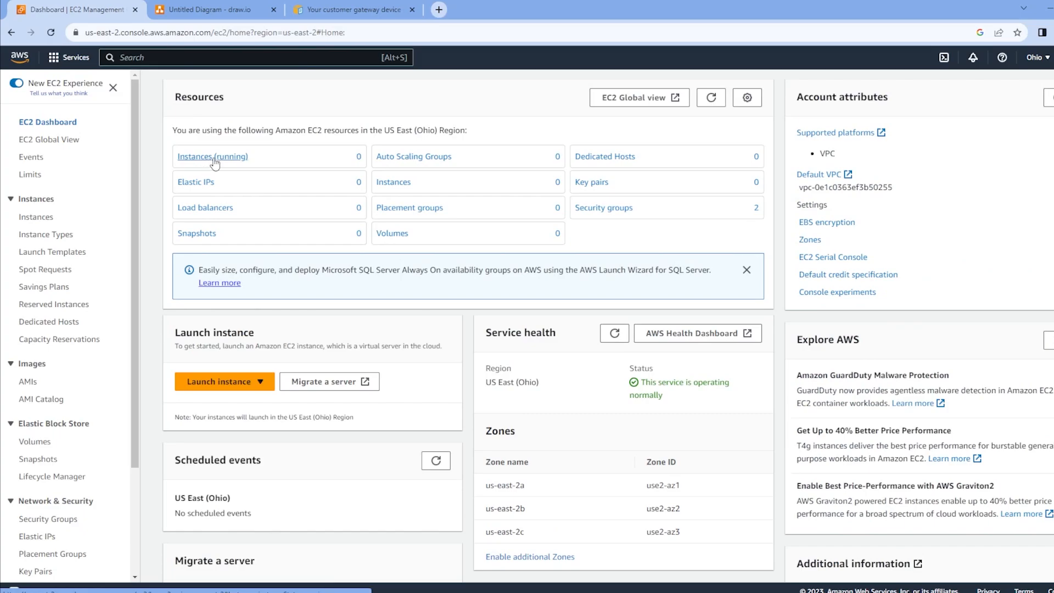
left_click(213, 159)
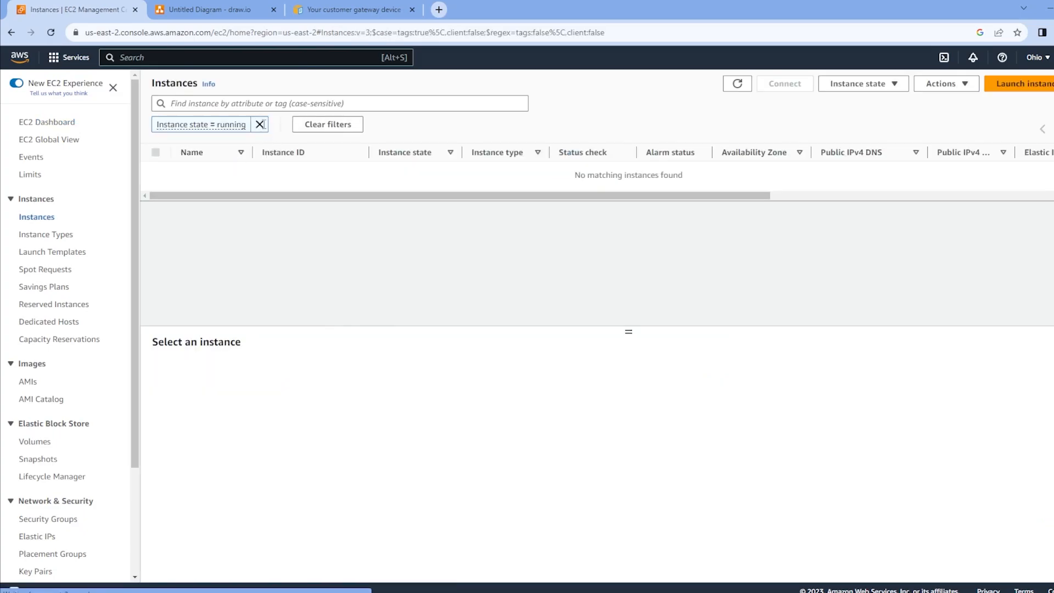
left_click(260, 124)
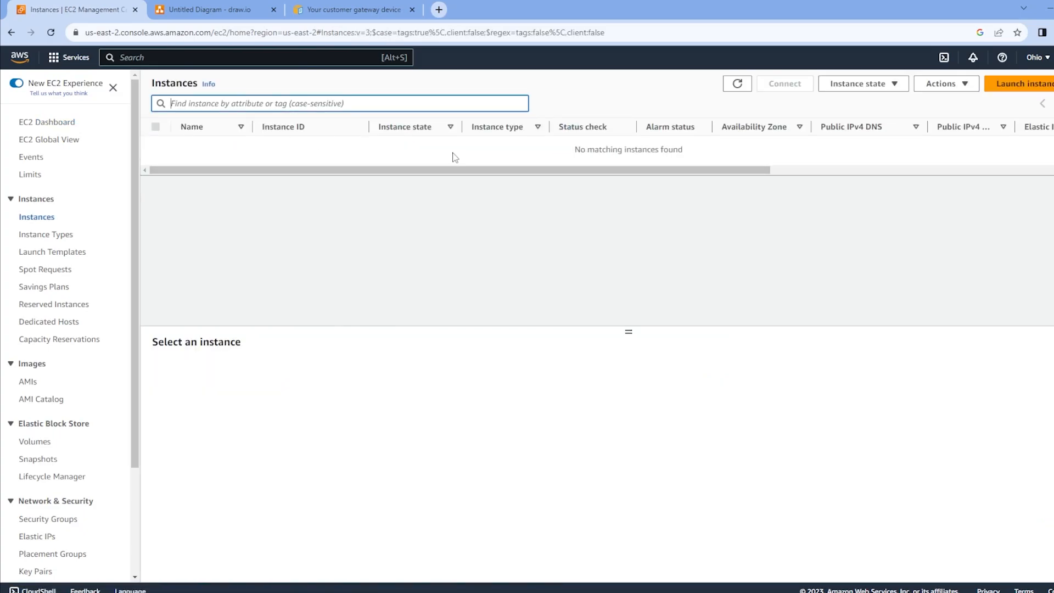
left_click(1006, 89)
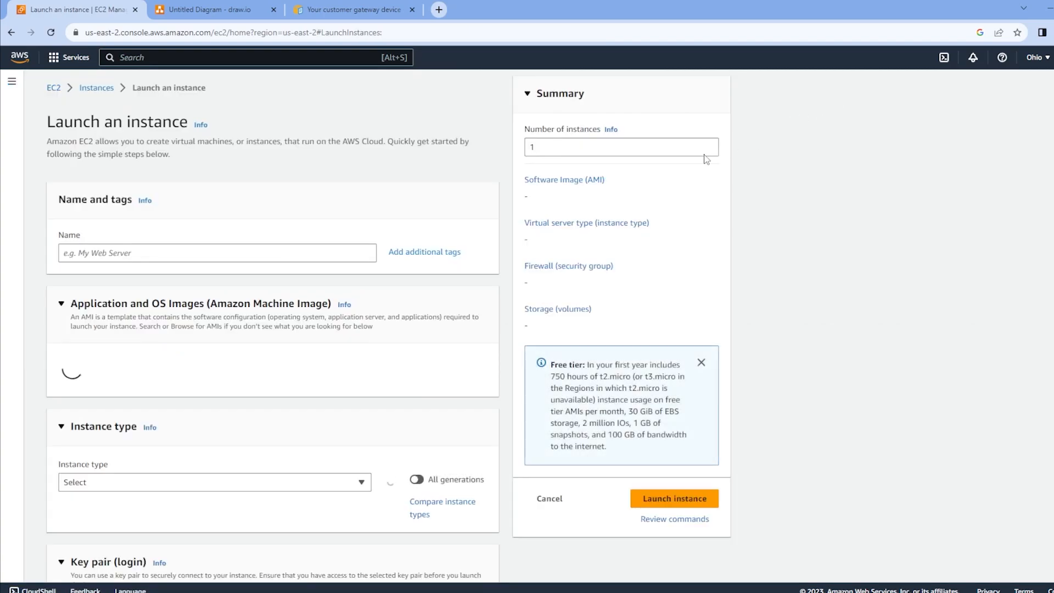
- Name the new instance My Server and review the preselected Amazon Linux 2023 machine image
left_click(205, 247)
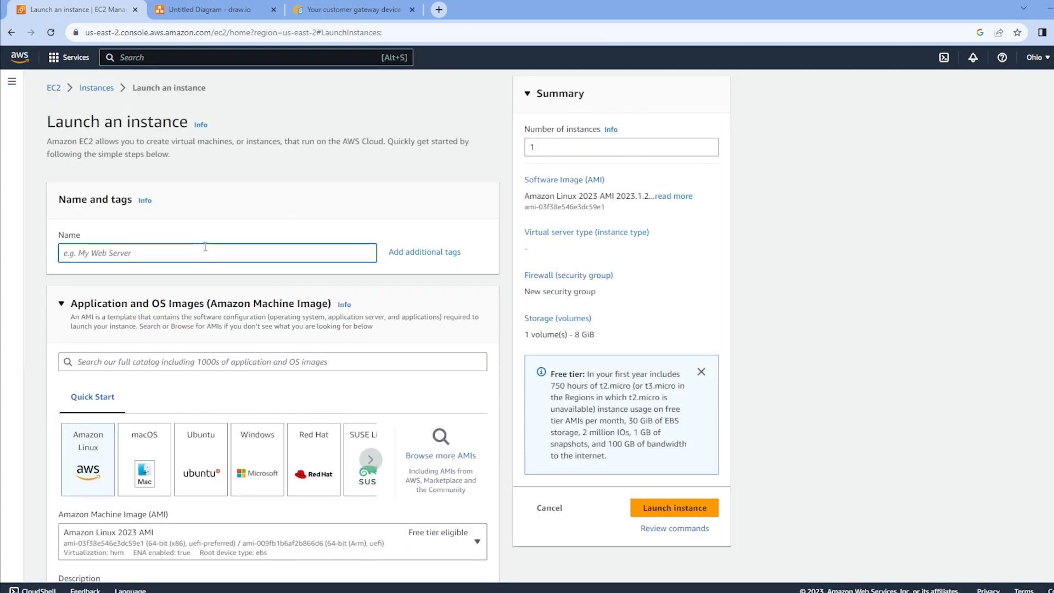
type("My Server")
scroll(55, 276, "down", 1)
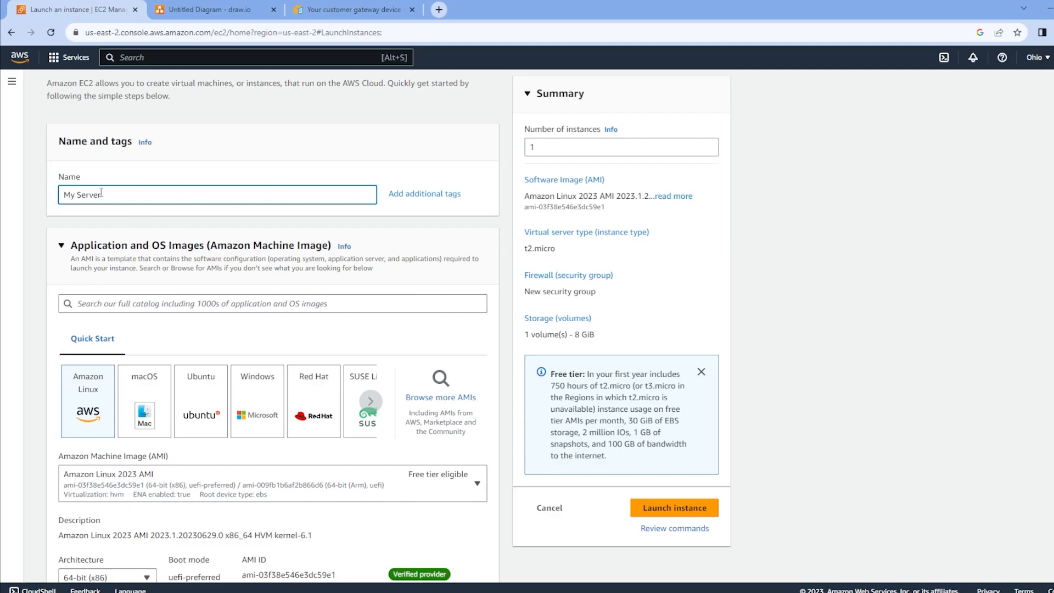
left_click_drag(111, 193, 59, 190)
scroll(83, 285, "down", 2)
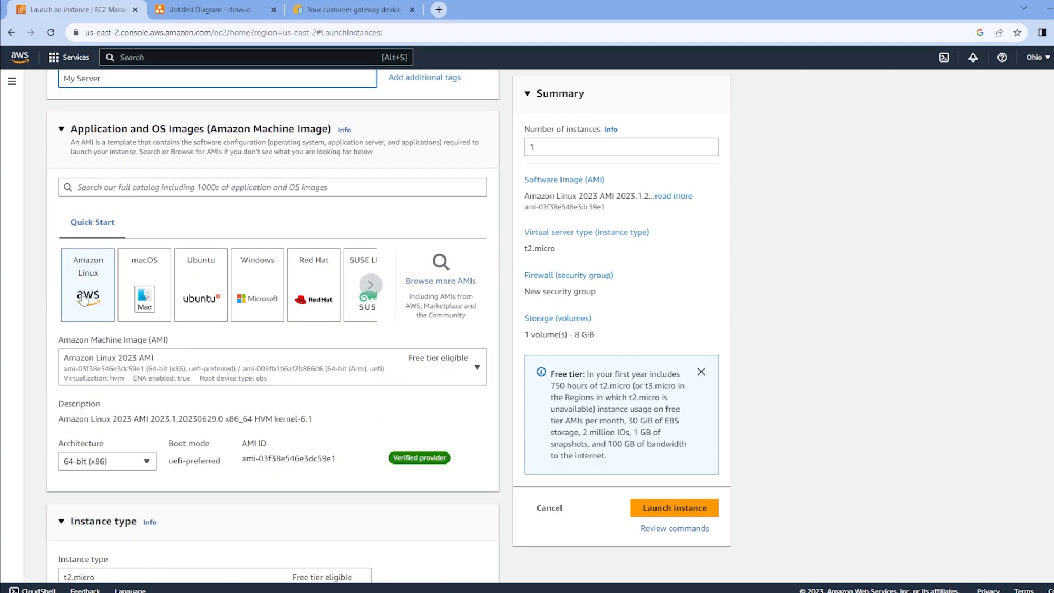
scroll(252, 347, "down", 1)
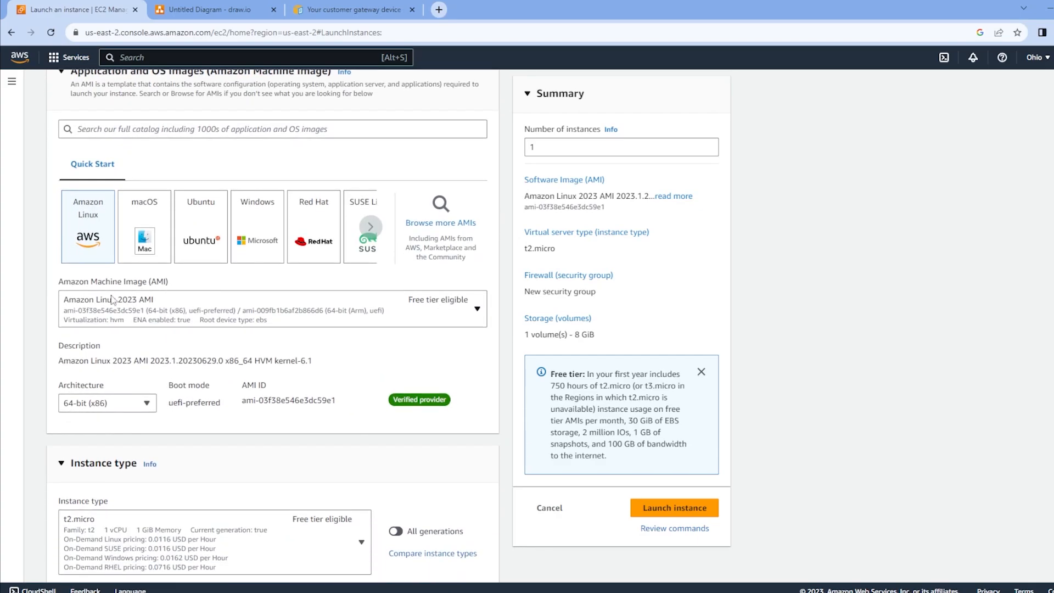
- Select the Amazon Linux 2 AMI (HVM) - Kernel 5.10, SSD Volume Type as the machine image
left_click(115, 305)
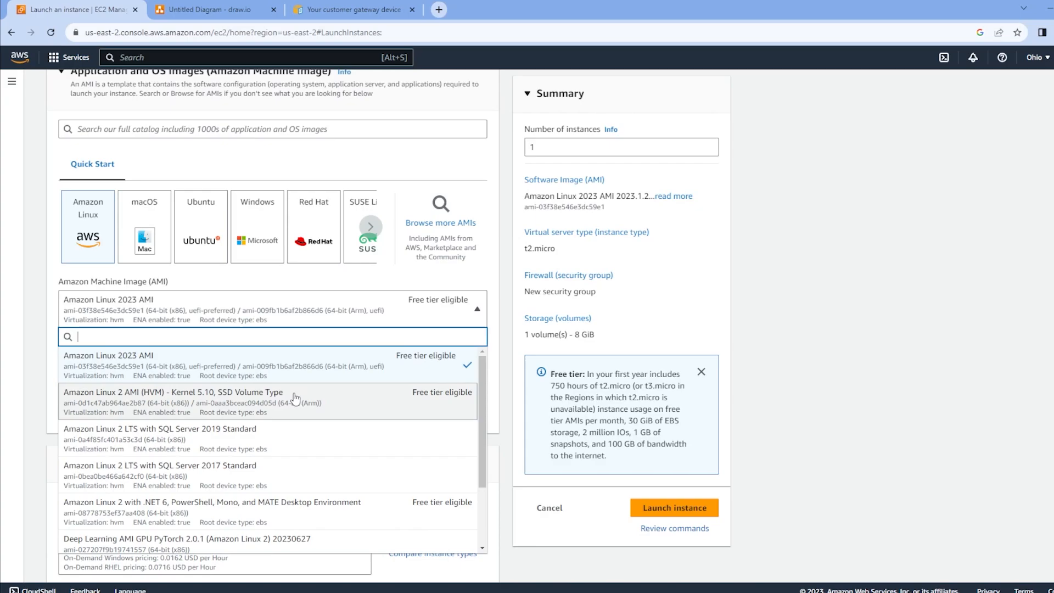
scroll(280, 379, "down", 2)
scroll(275, 374, "up", 2)
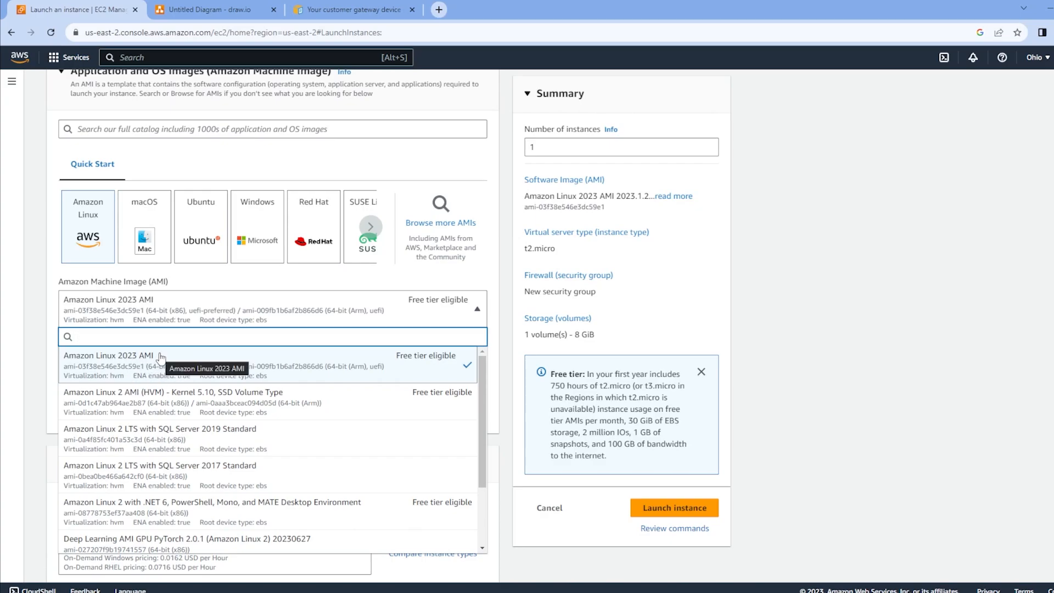
left_click(256, 410)
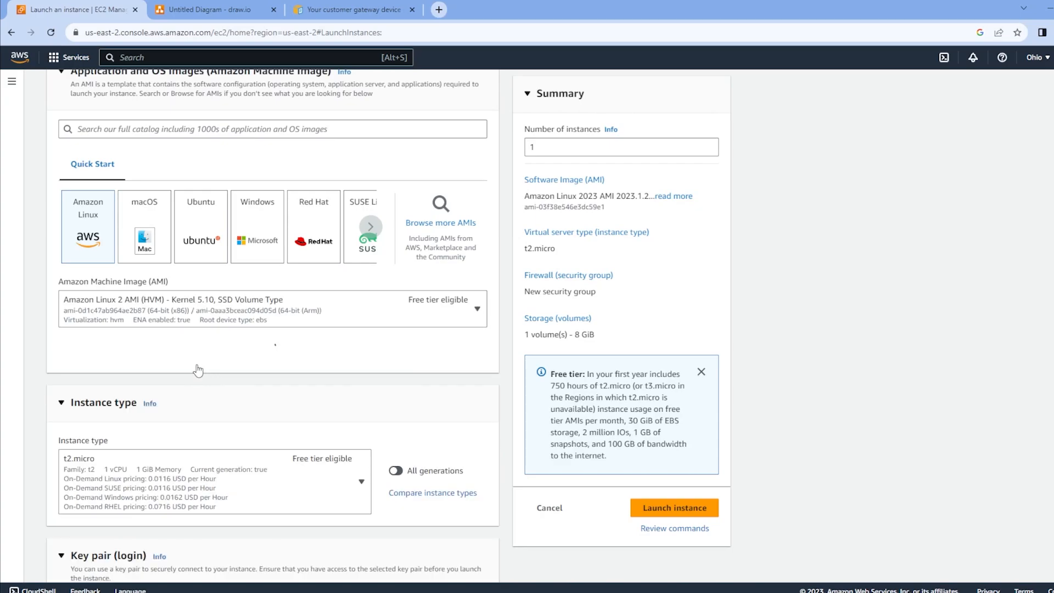
- Browse the available instance types and select t2.micro for the new instance
scroll(218, 360, "down", 3)
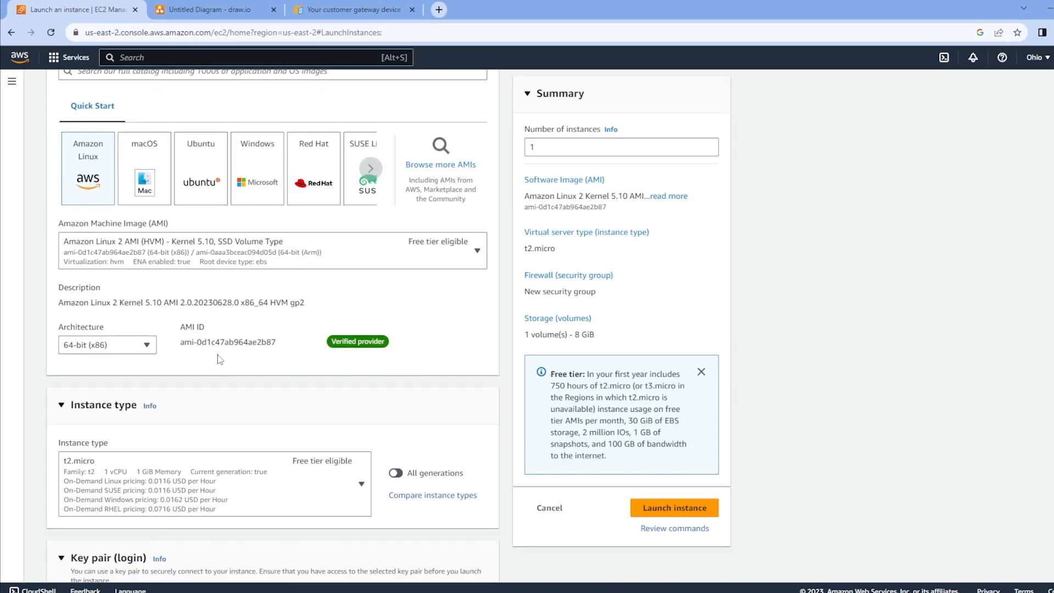
scroll(315, 269, "down", 3)
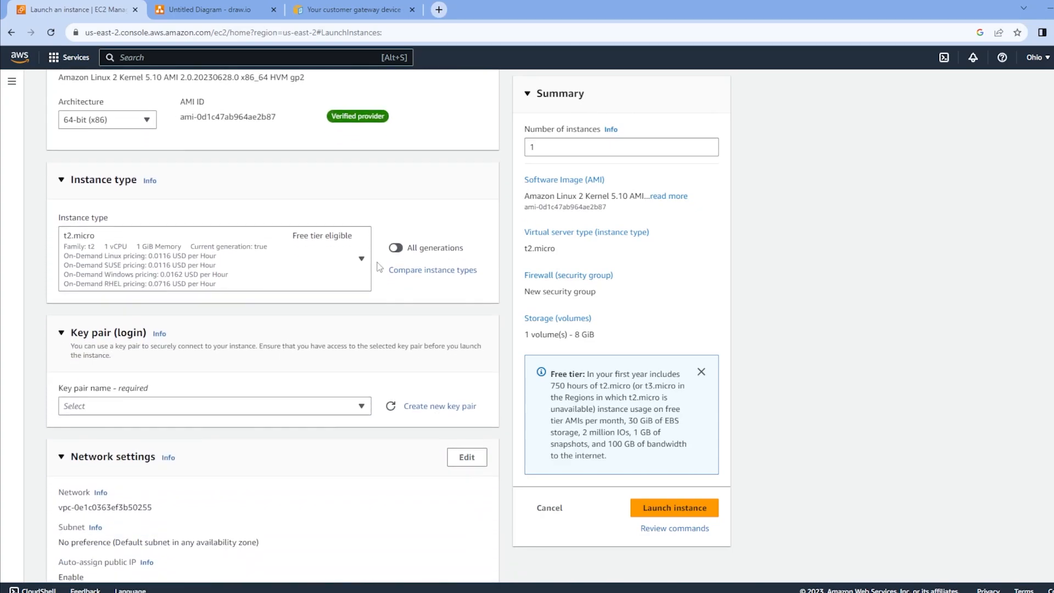
left_click(305, 258)
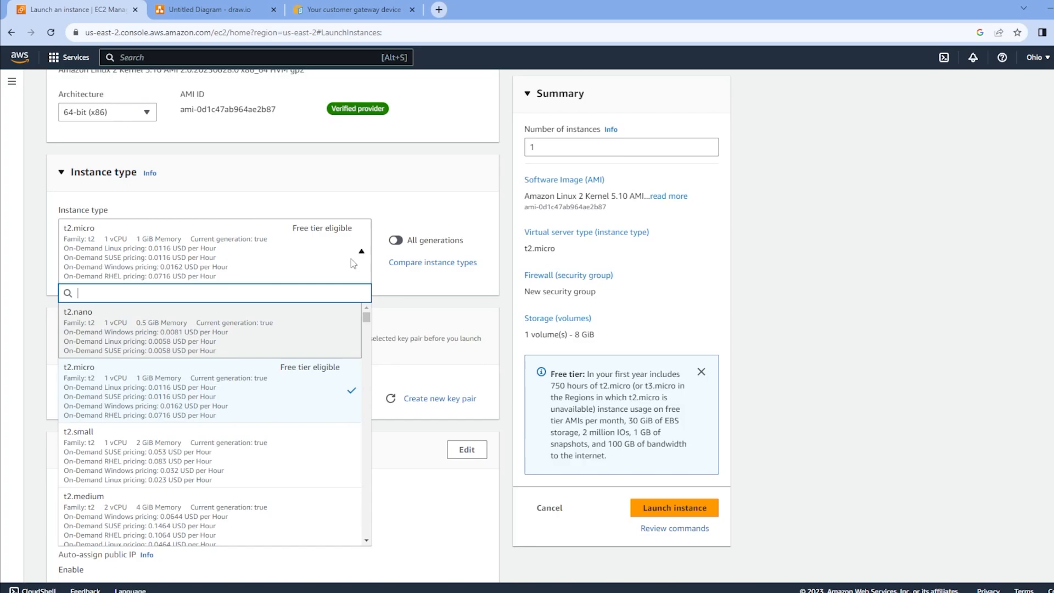
left_click(325, 376)
- Create a new RSA key pair named ec2_key in .ppk format for the instance login
scroll(226, 279, "down", 2)
left_click(225, 281)
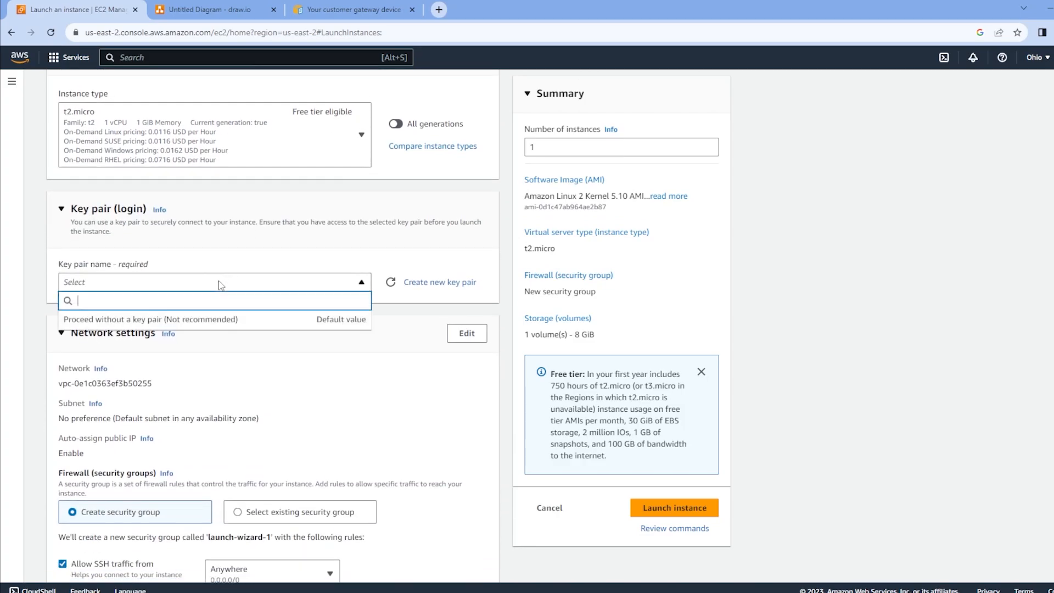
left_click(439, 282)
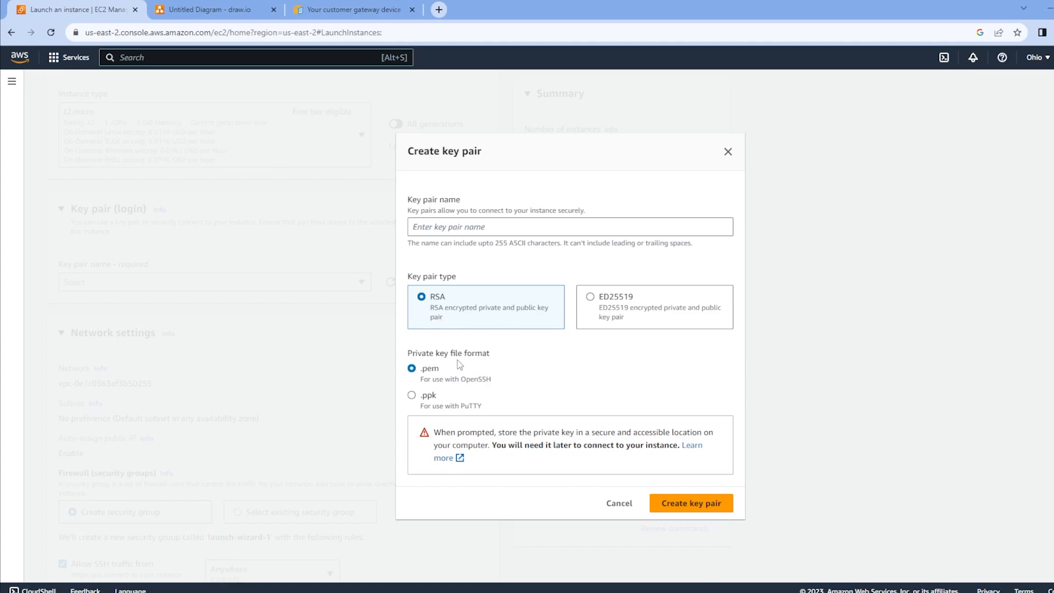
left_click(412, 398)
left_click(515, 228)
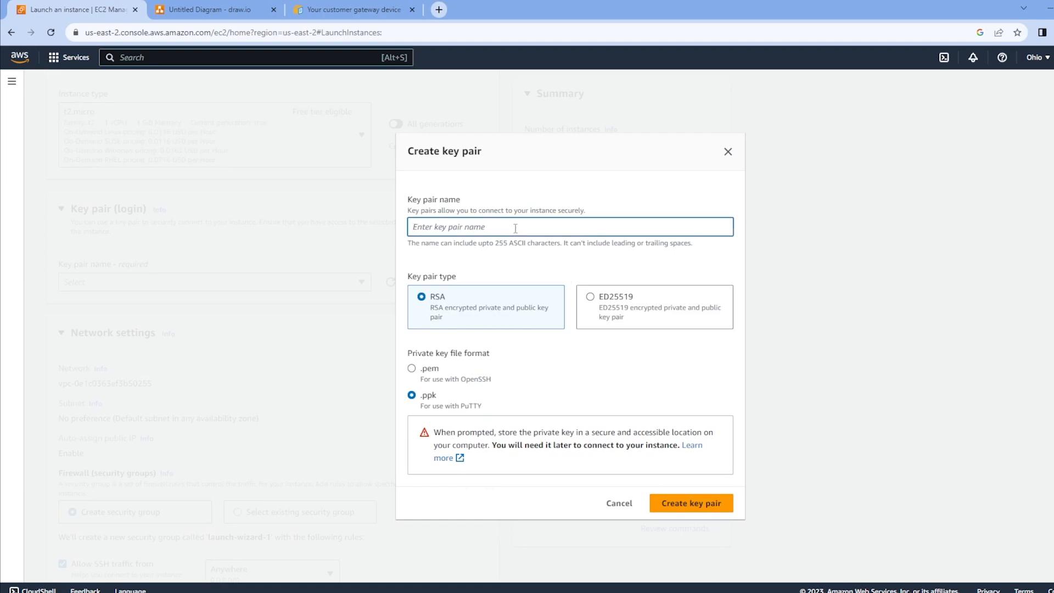
type("ec2_key")
left_click(704, 497)
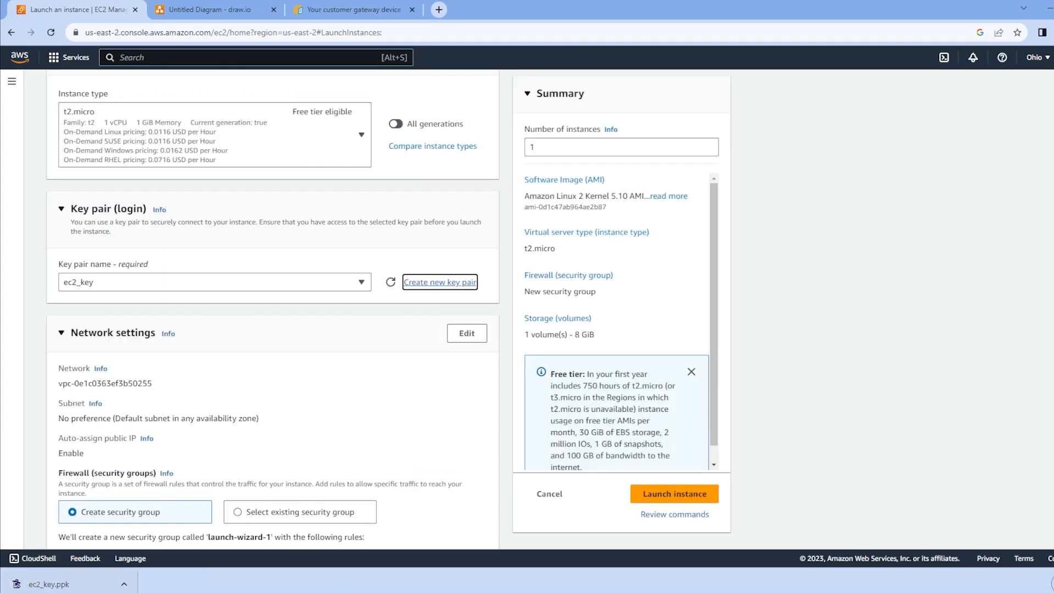
- Edit the network settings to use the S2S VPC-vpc network and its subnet S2S VPC-subnet-public1-us-east-2a
scroll(317, 326, "down", 2)
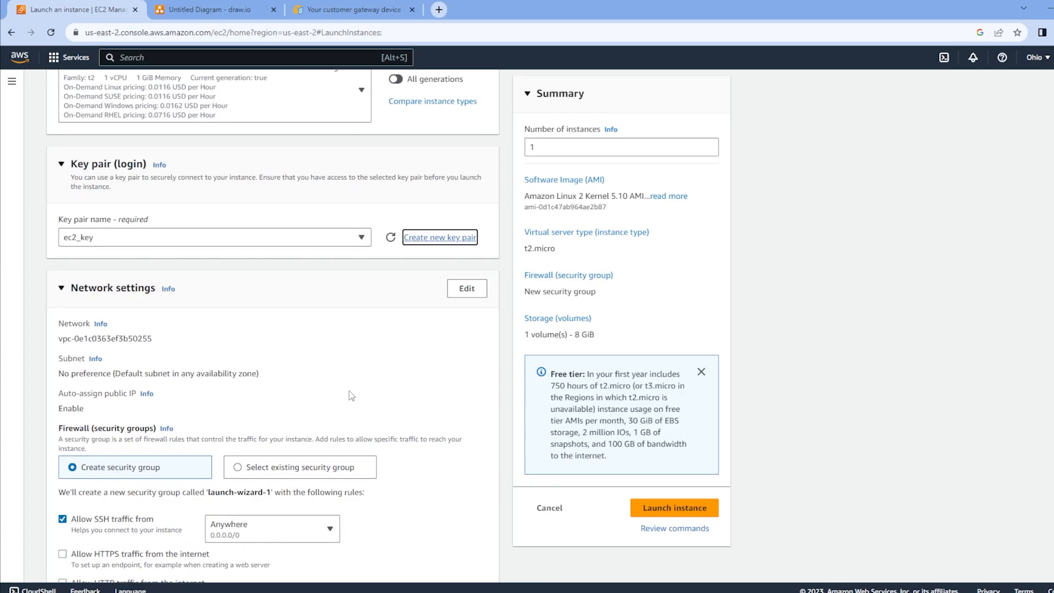
scroll(295, 306, "down", 2)
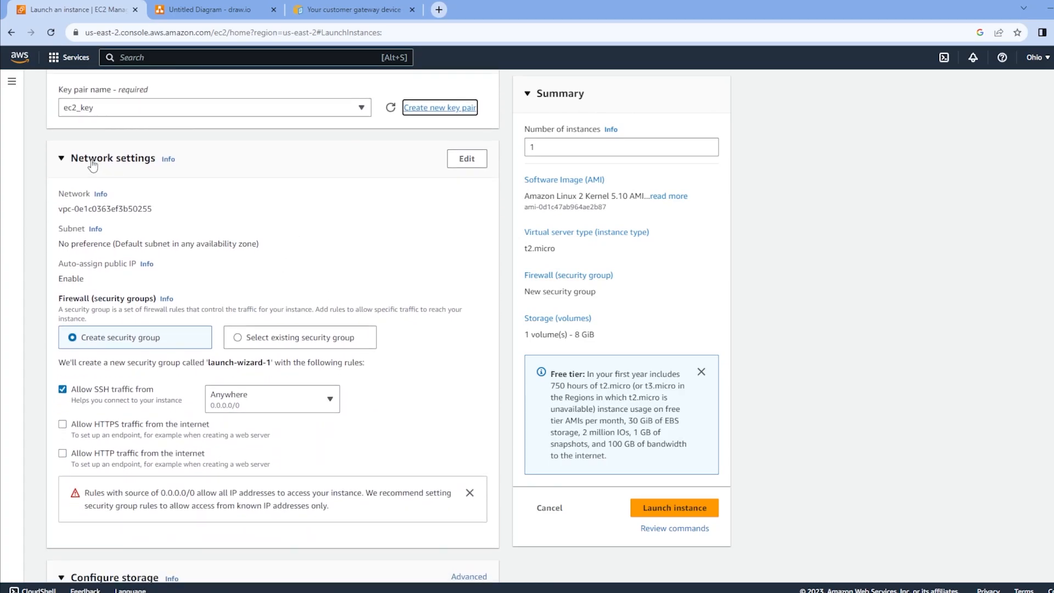
scroll(445, 145, "up", 1)
left_click(467, 160)
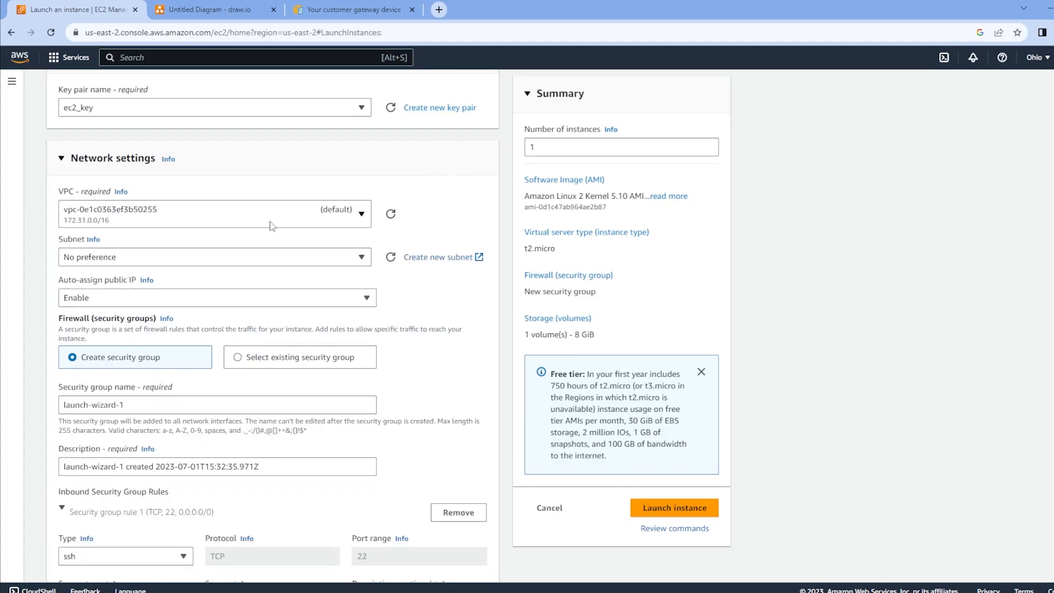
left_click(230, 219)
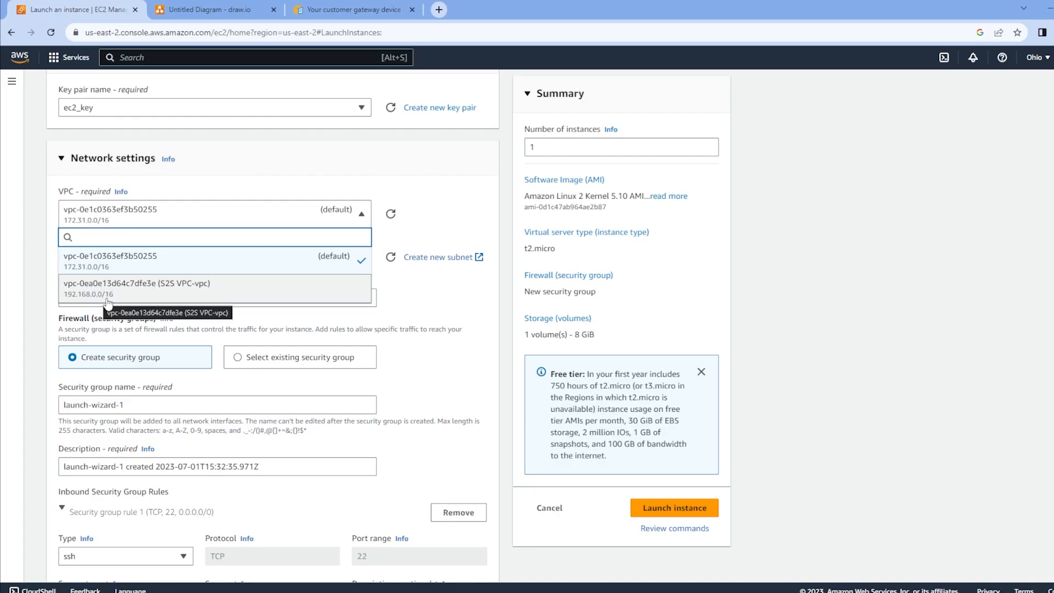
left_click(231, 282)
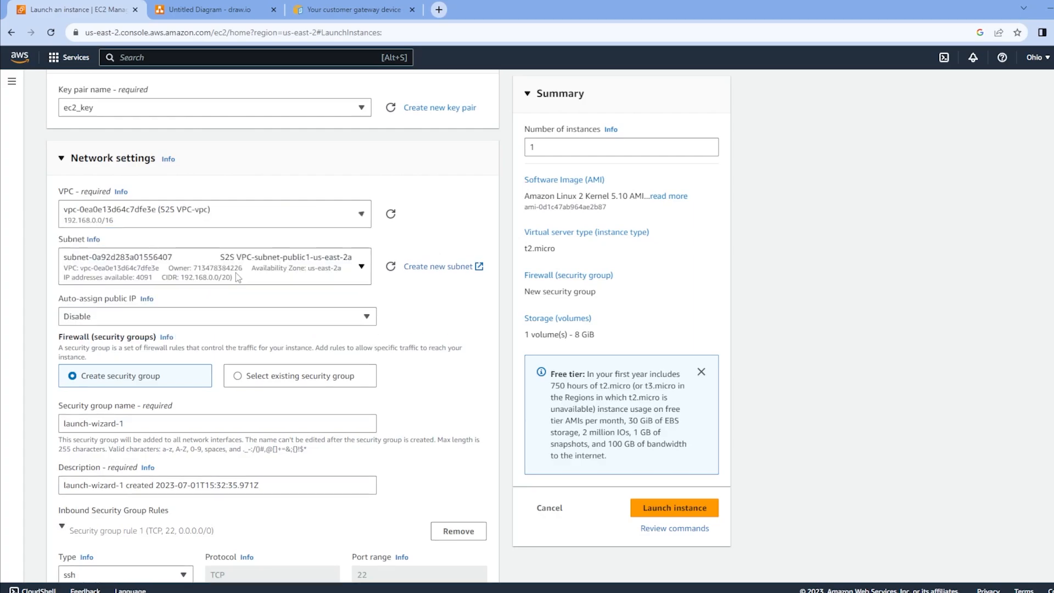
left_click(216, 277)
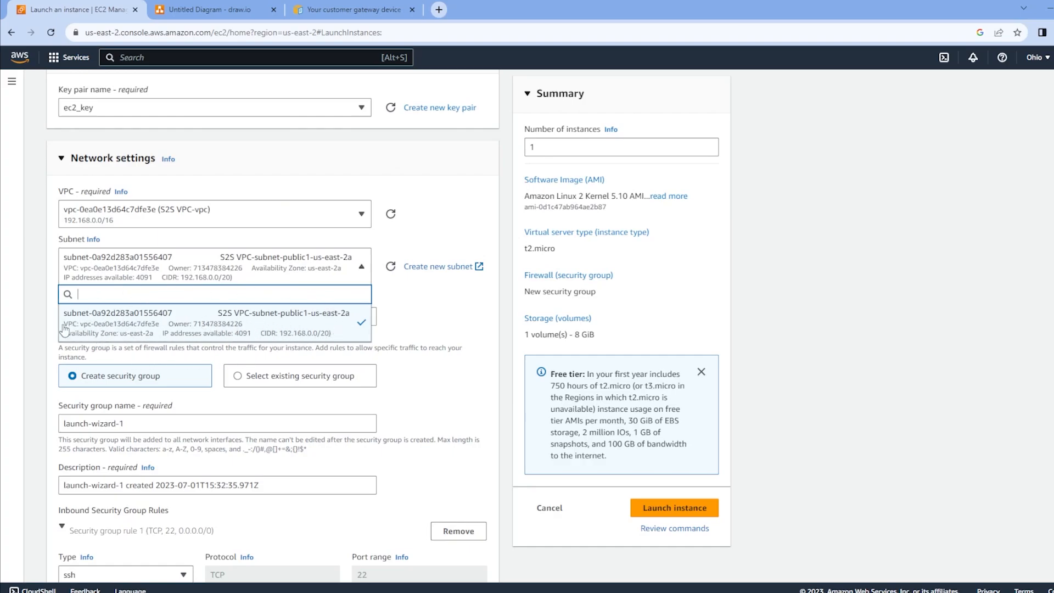
left_click(100, 362)
- Name the new security group SSH/RDP/ICMP
scroll(107, 295, "down", 2)
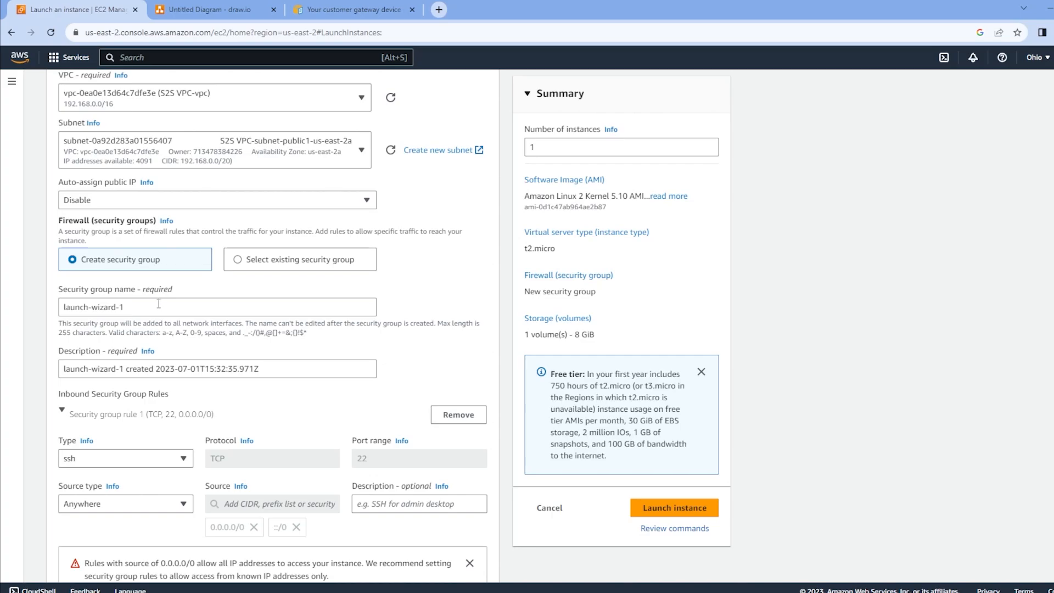
left_click_drag(158, 304, 60, 307)
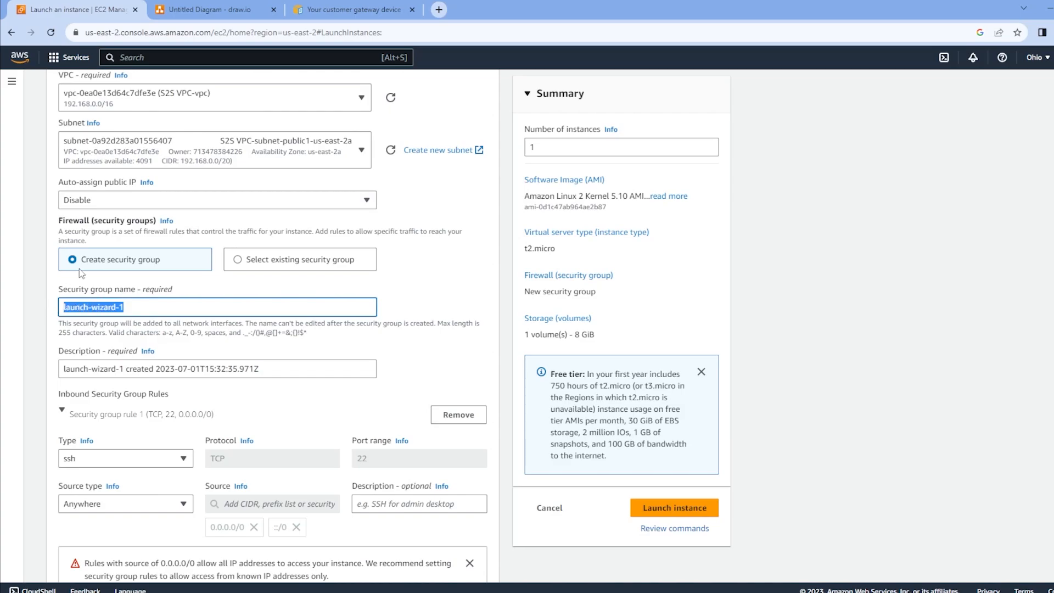
key("BackSpace")
type("S")
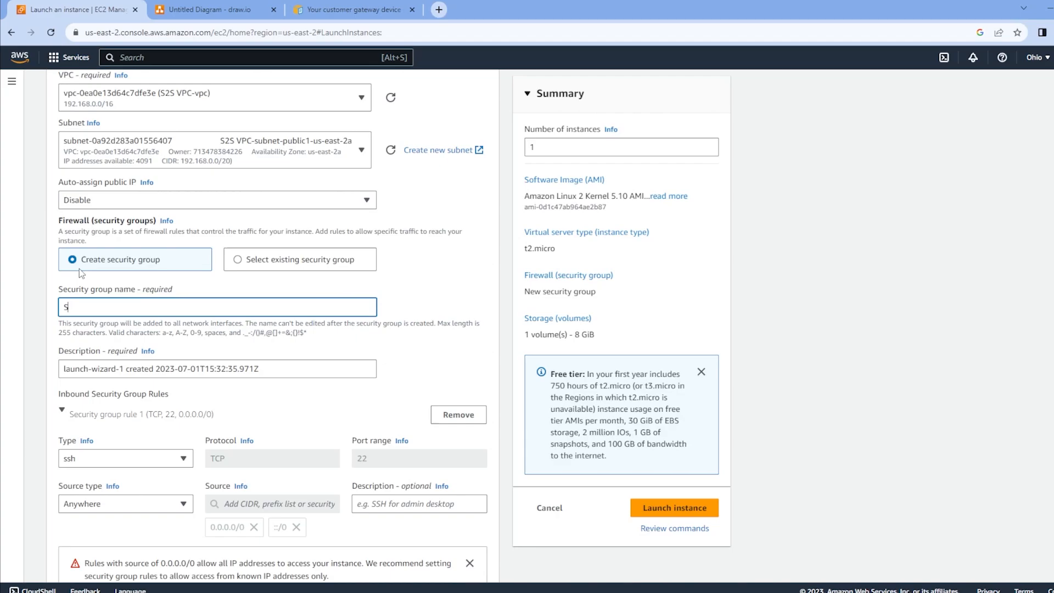
type("SH/RDP/ICMP")
left_click_drag(82, 309, 102, 308)
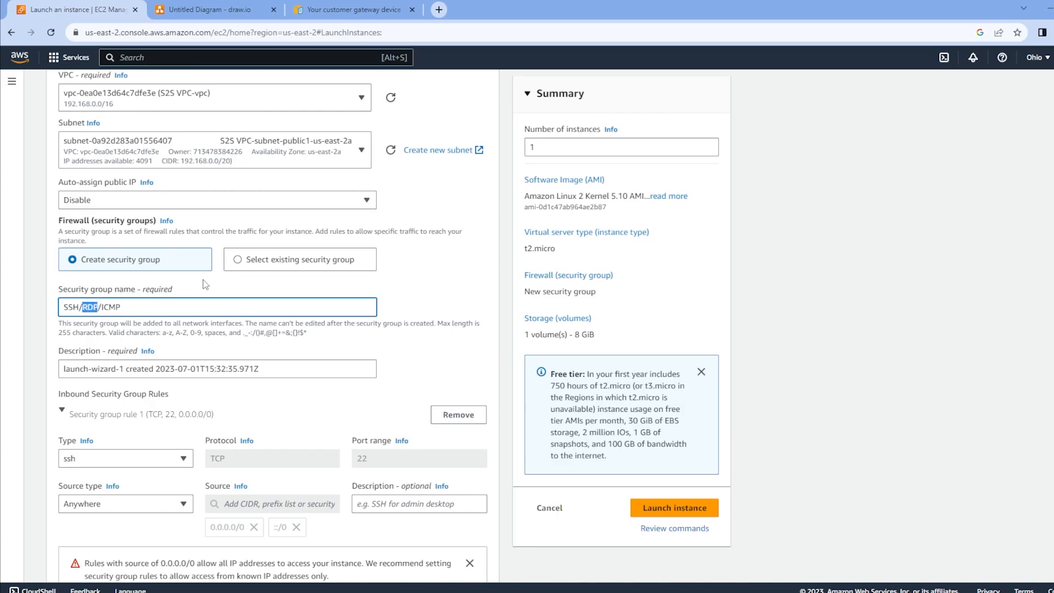
left_click(114, 308)
- Replace the security group's description with SSH, RDP, ICMP
scroll(176, 307, "down", 1)
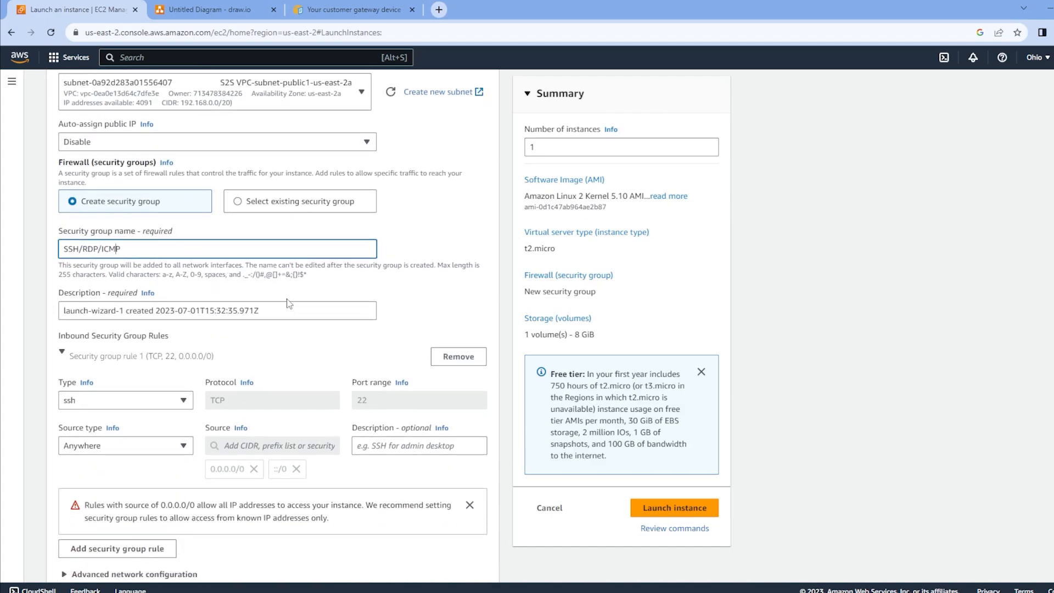
left_click_drag(285, 311, 27, 317)
key("BackSpace")
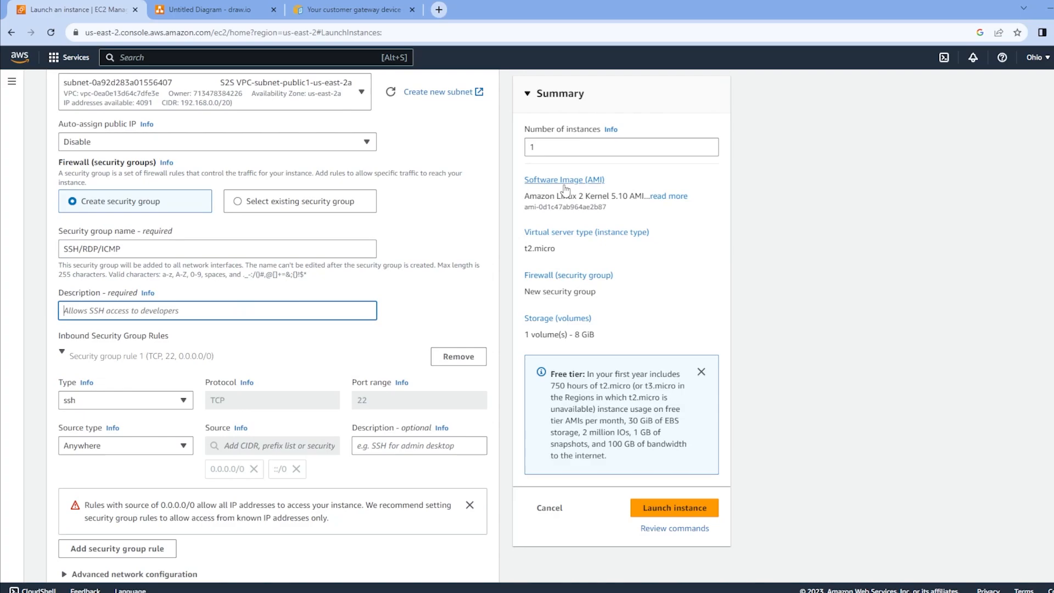
type("SSH, RDP")
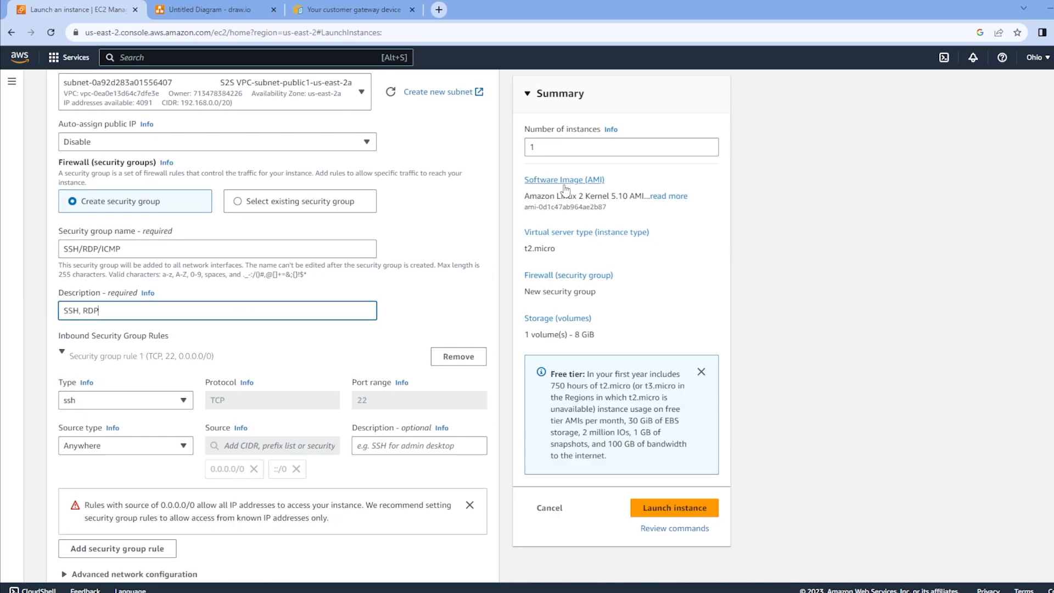
type(", ICMP")
- Review the inbound SSH rule on port 22 and choose Anywhere as its source type
scroll(146, 241, "down", 2)
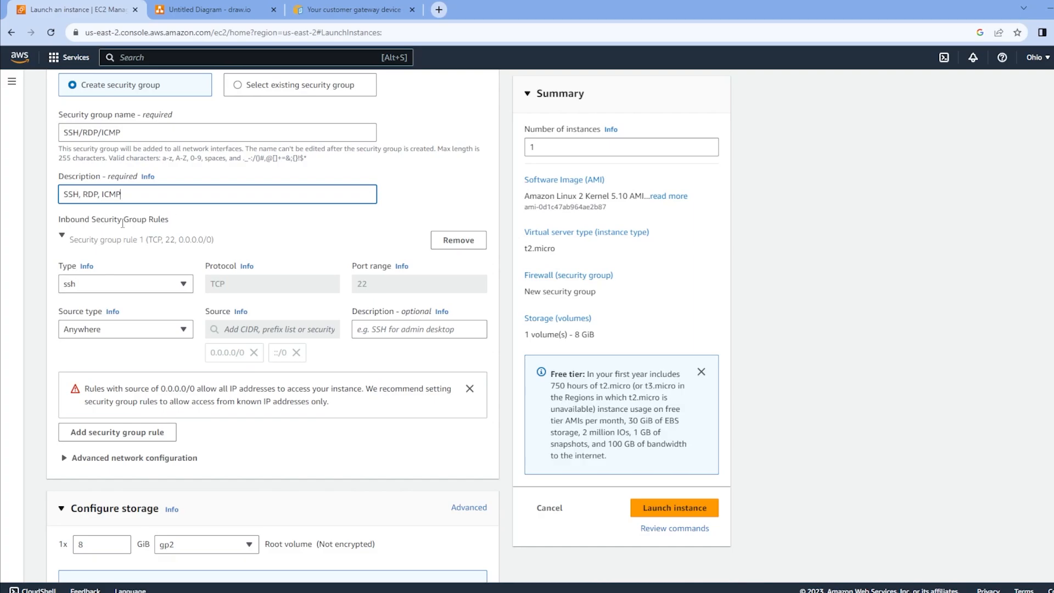
left_click(354, 283)
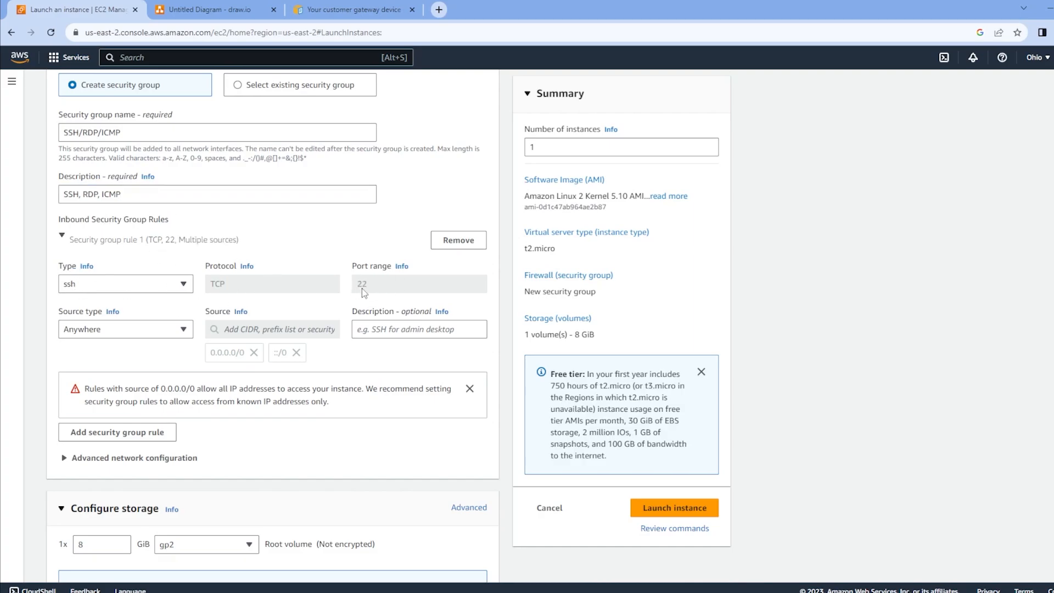
left_click(96, 330)
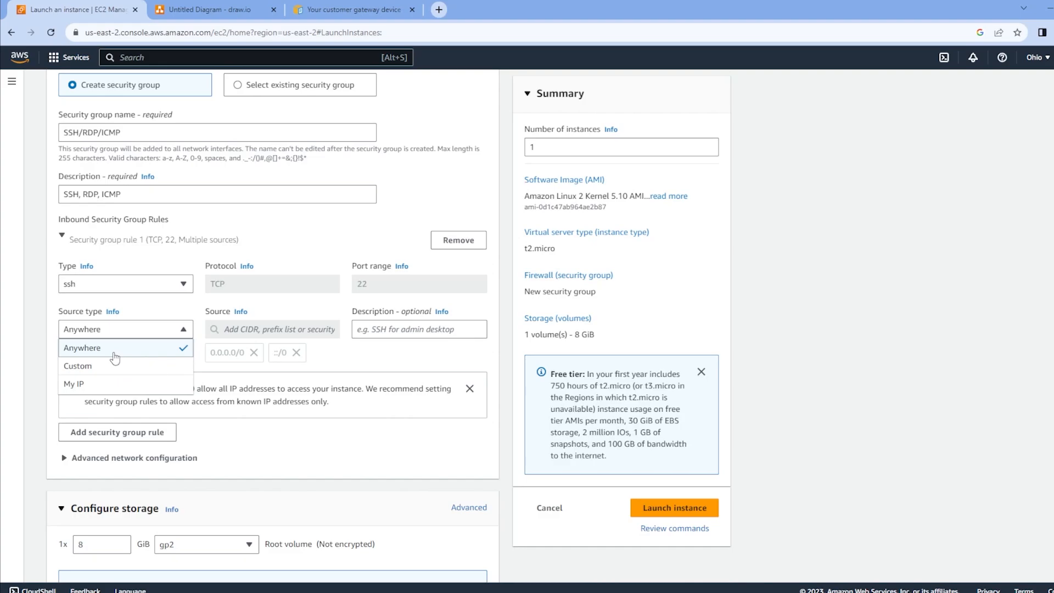
left_click(115, 354)
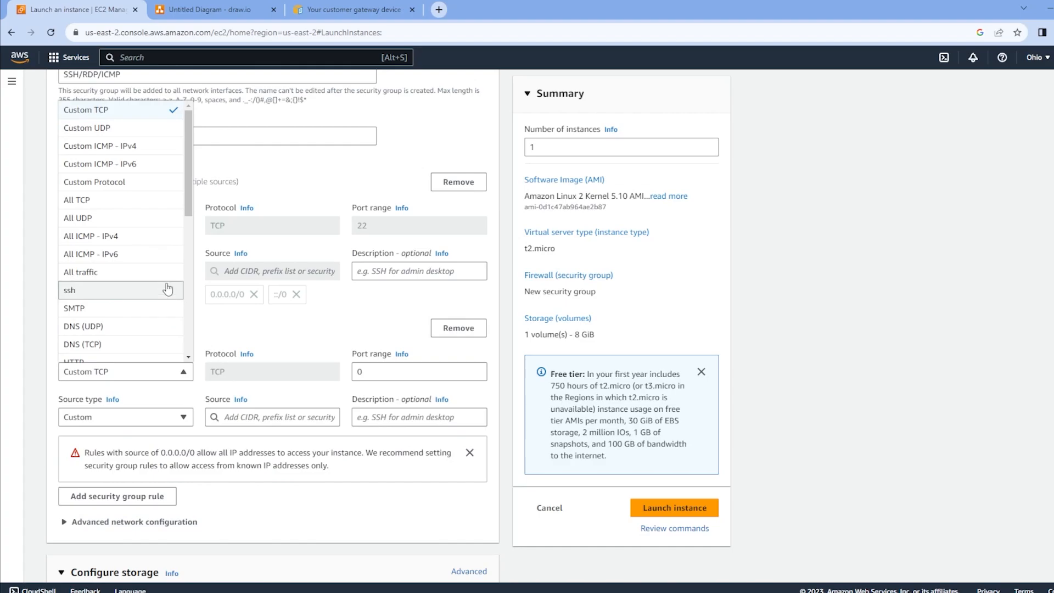
- Look through the rule types for a second inbound security group rule and set it to All ICMP - IPv4
type("rdp")
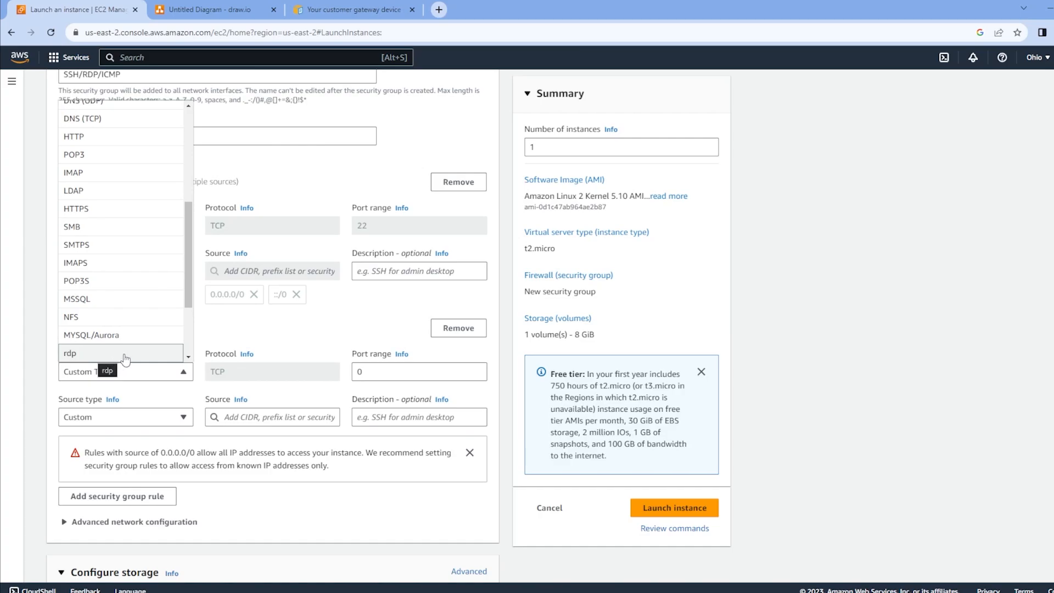
scroll(130, 341, "down", 2)
scroll(139, 296, "up", 8)
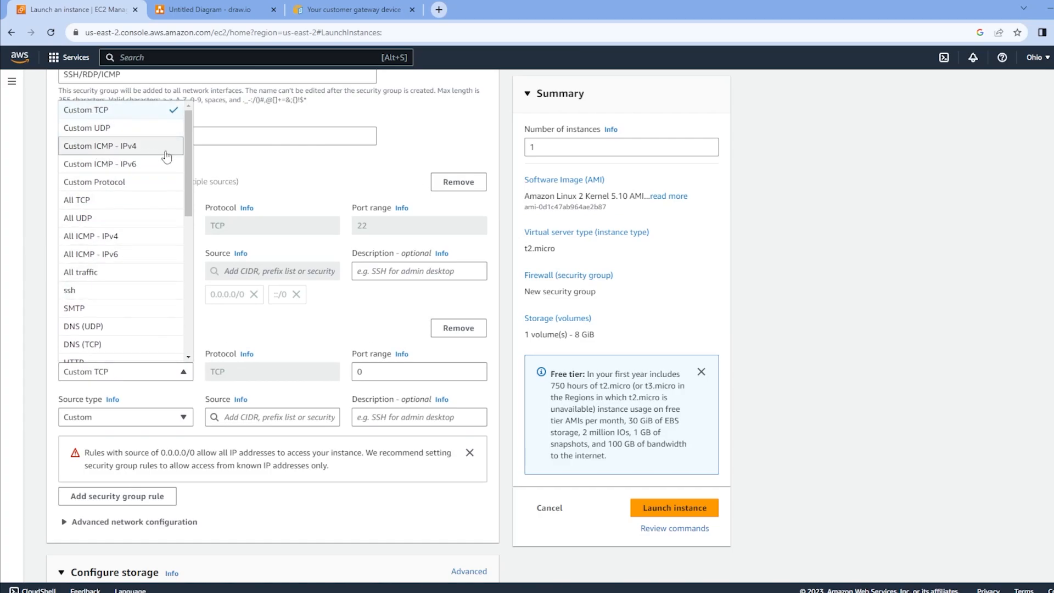
left_click(130, 236)
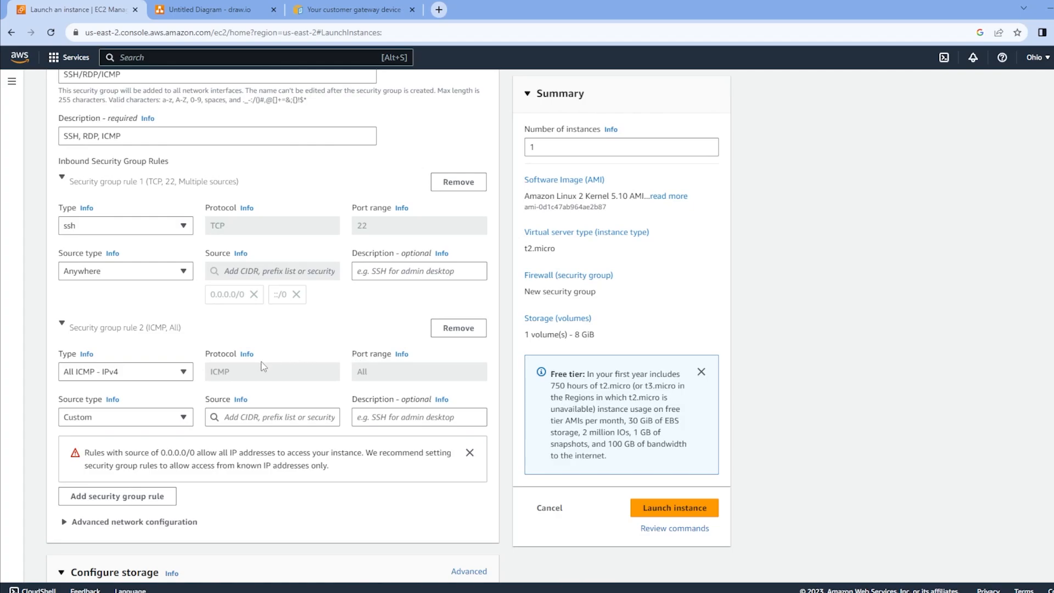
- Try to launch the instance and set the ICMP rule's source type to Anywhere
scroll(264, 365, "down", 4)
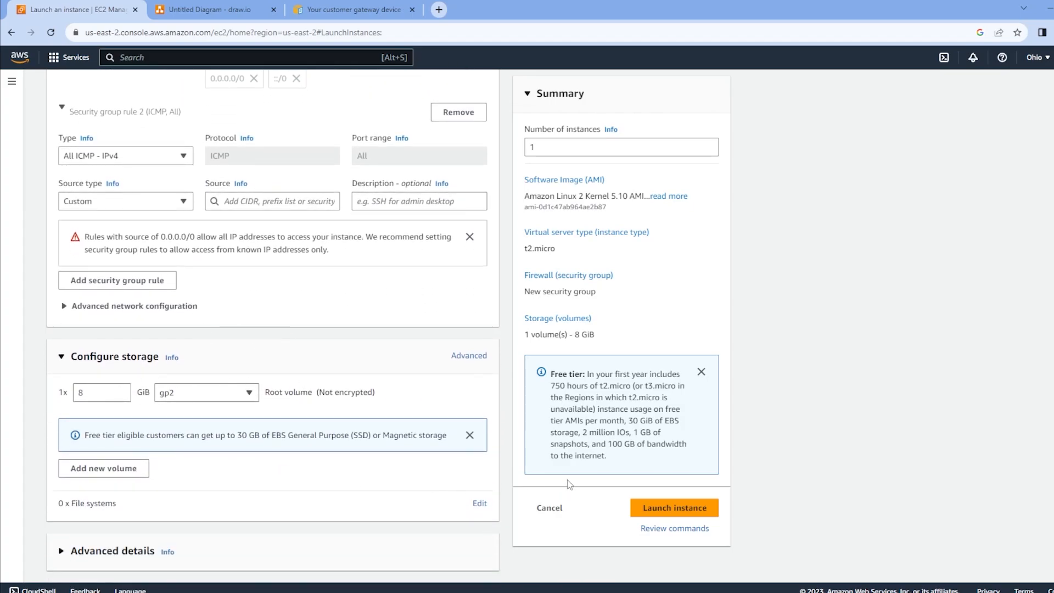
left_click(662, 511)
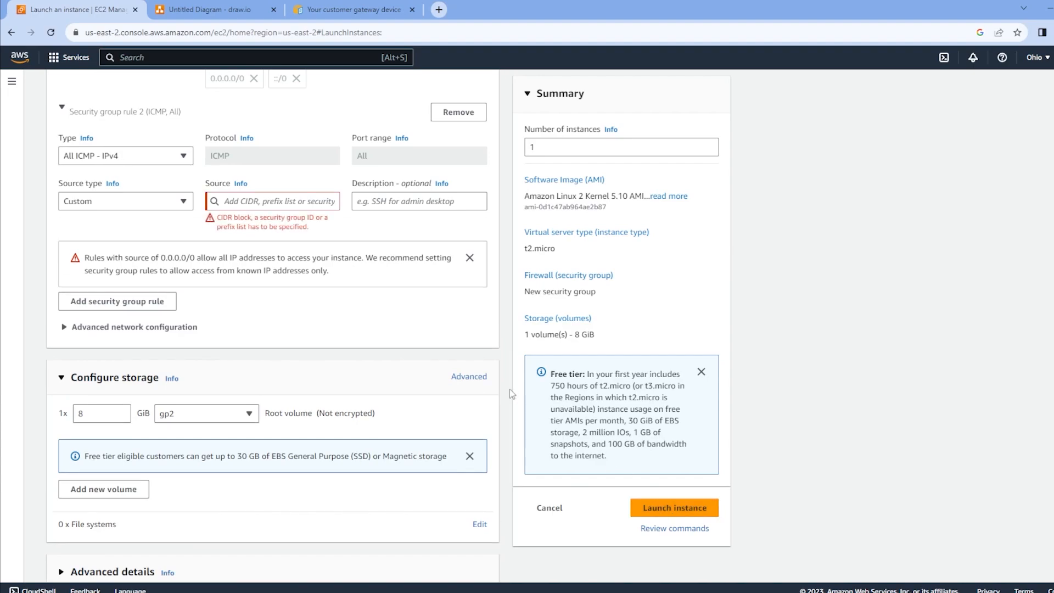
scroll(284, 306, "up", 3)
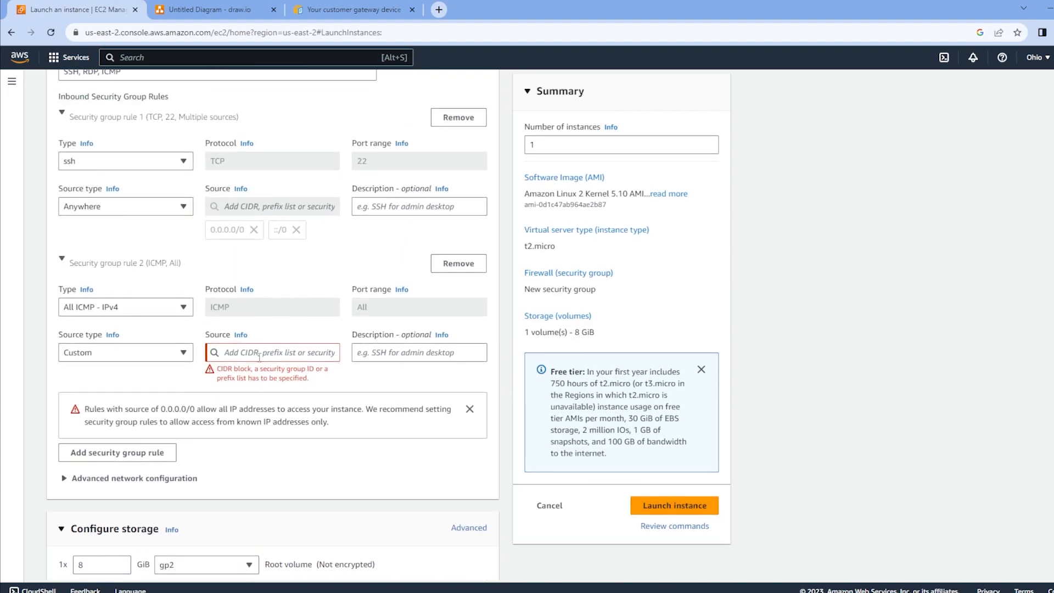
left_click(123, 357)
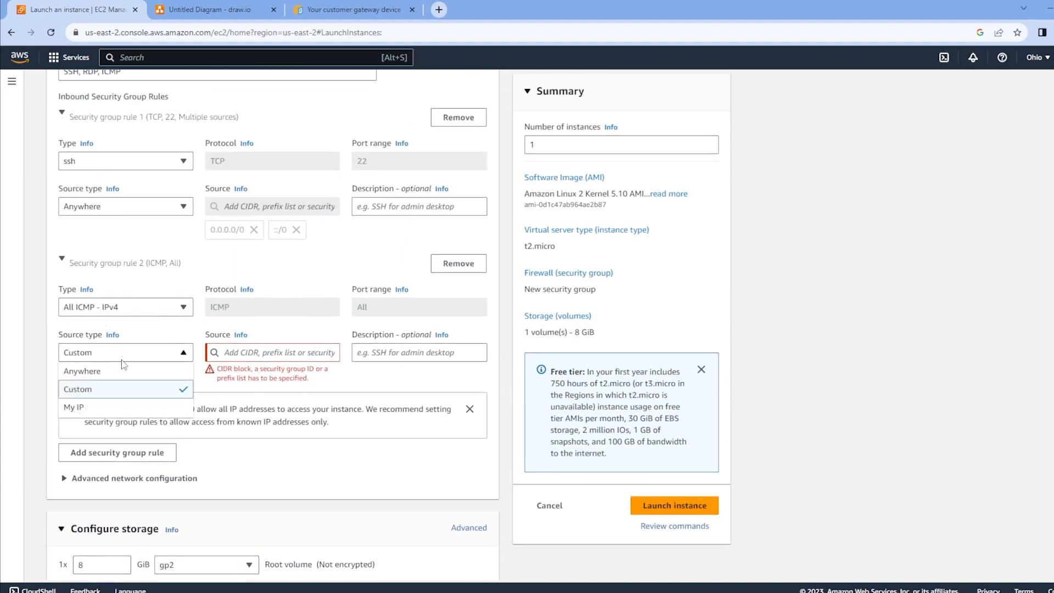
left_click(130, 372)
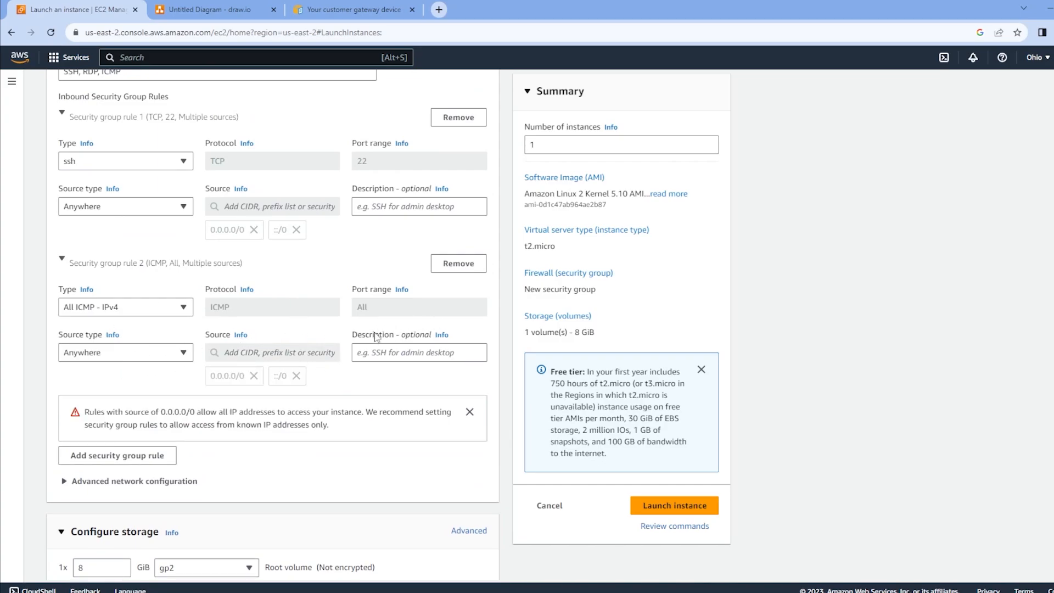
- Launch the EC2 instance with the configured SSH and ICMP security group rules and default storage
scroll(425, 354, "down", 3)
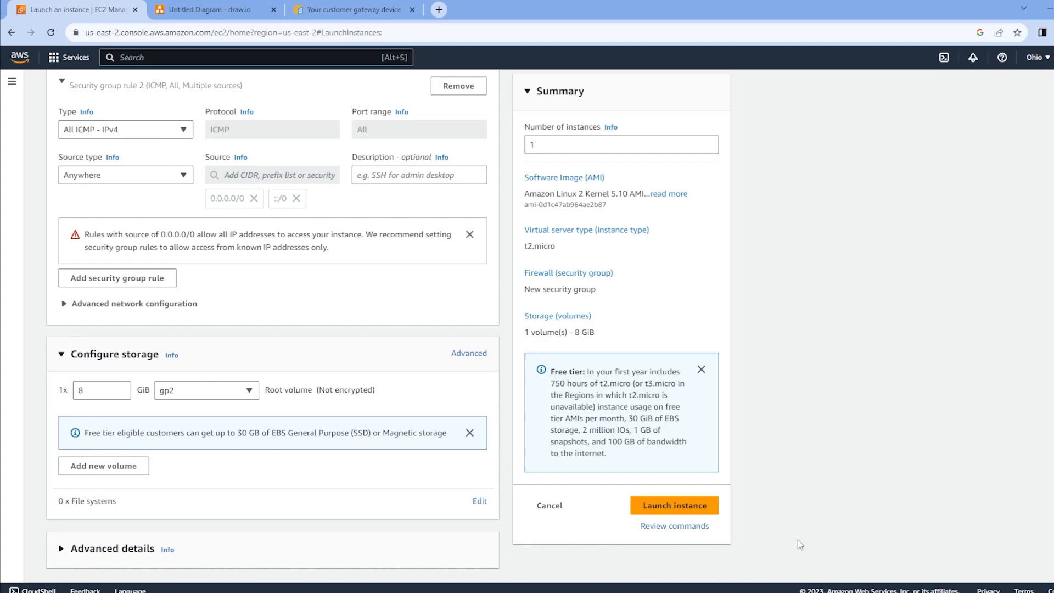
left_click(691, 508)
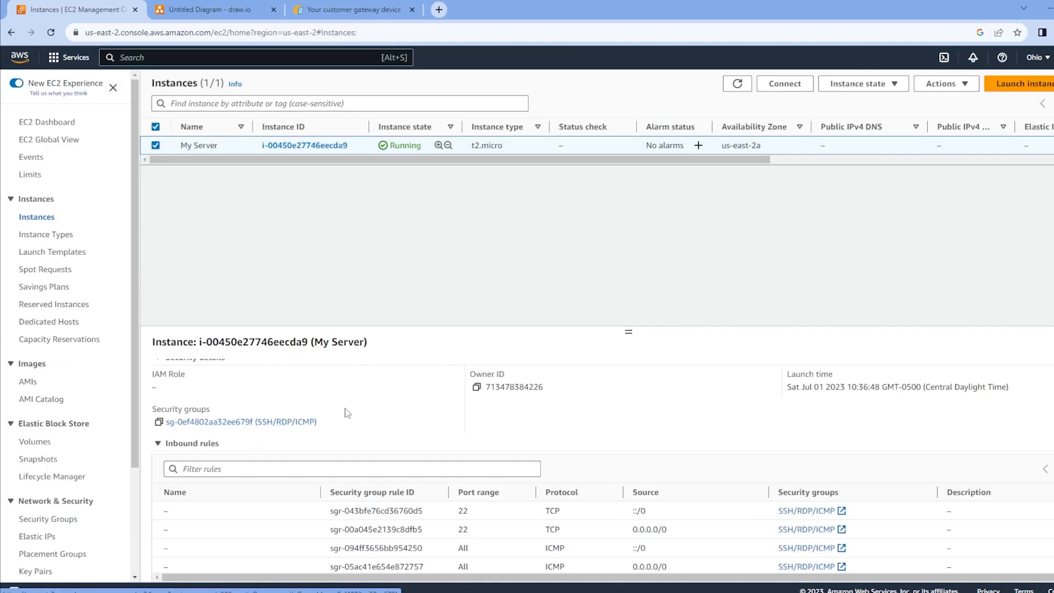
- Examine the inbound and outbound security group rules of the My Server instance
scroll(459, 377, "down", 1)
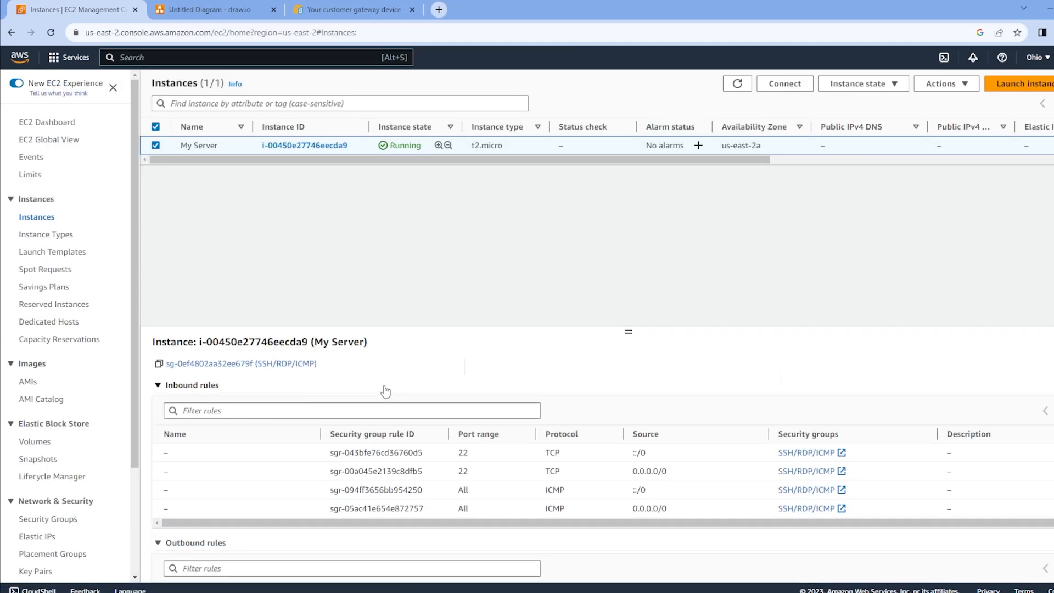
scroll(384, 388, "up", 1)
scroll(259, 416, "down", 1)
scroll(186, 395, "down", 1)
scroll(673, 525, "up", 3)
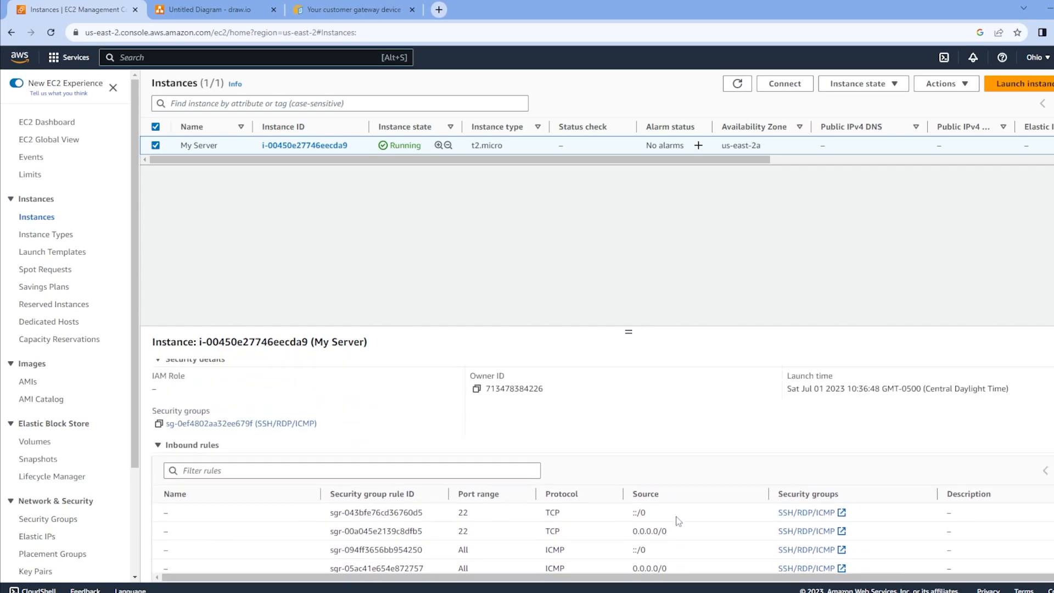
scroll(556, 471, "down", 3)
scroll(301, 457, "up", 1)
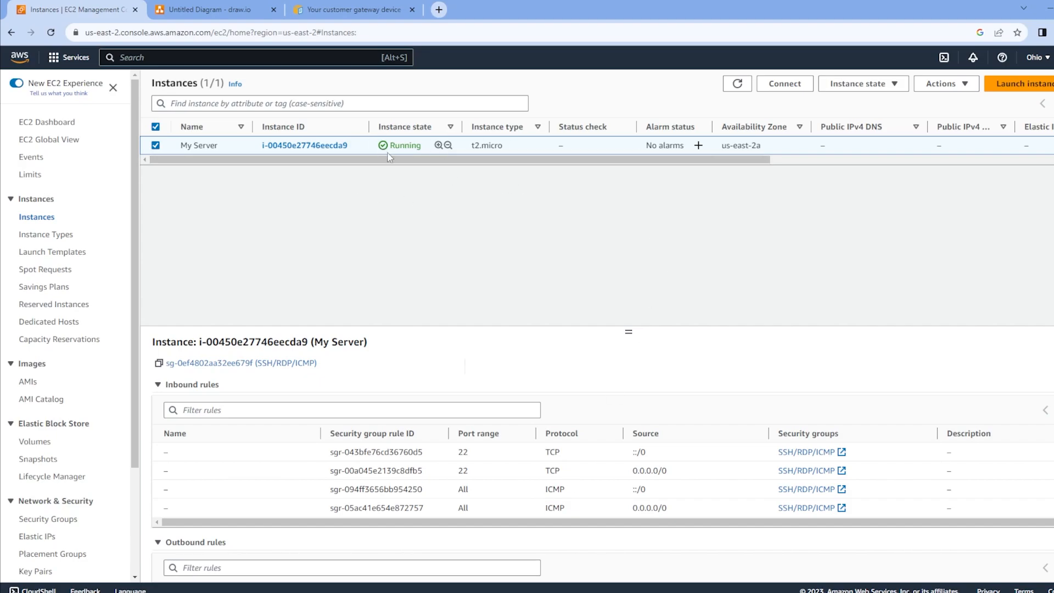
scroll(604, 431, "down", 1)
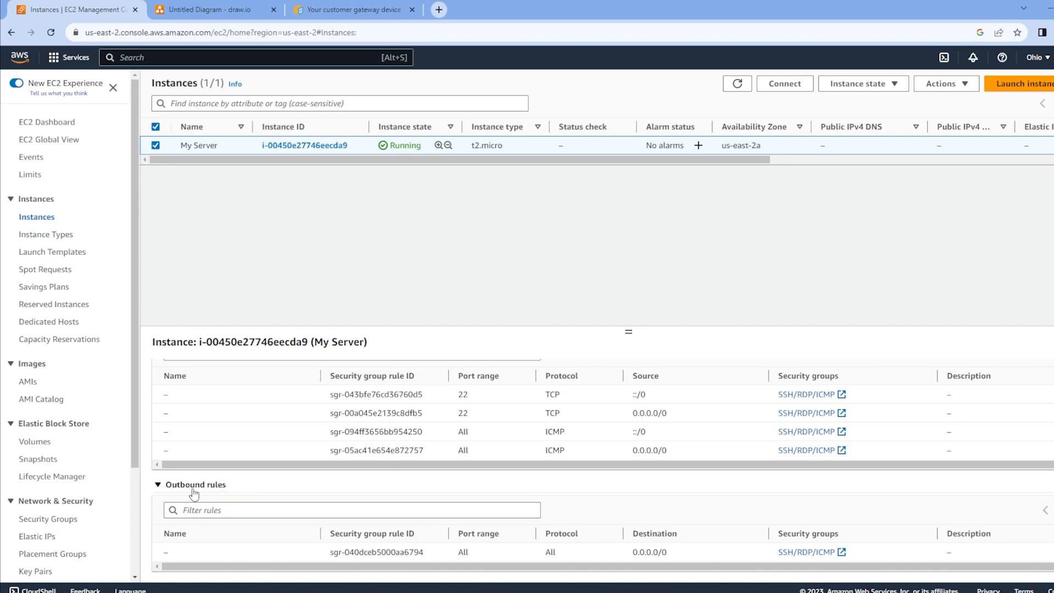
scroll(228, 492, "up", 3)
scroll(350, 453, "down", 1)
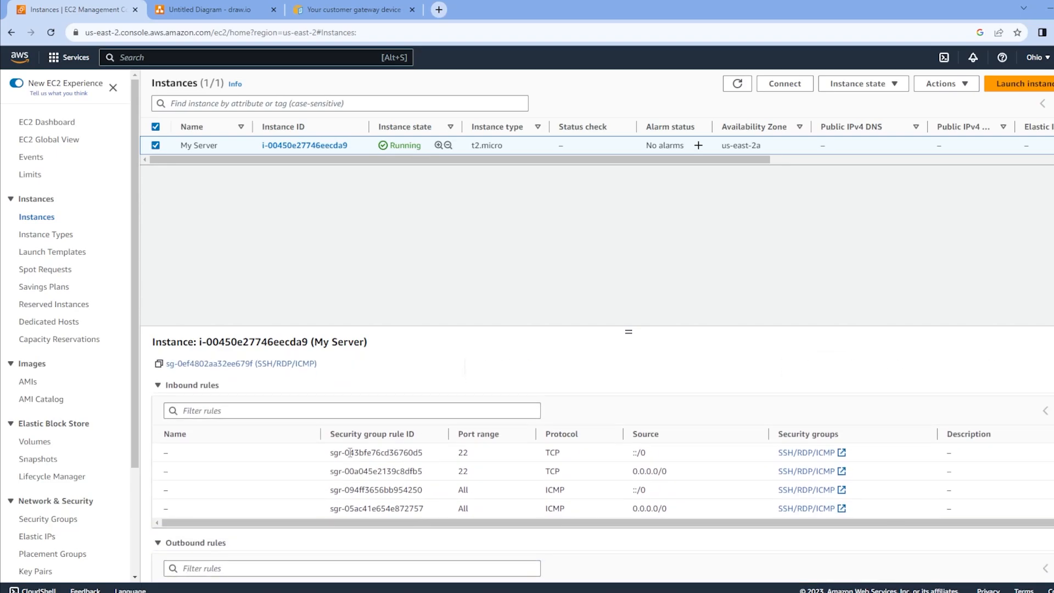
scroll(604, 490, "up", 3)
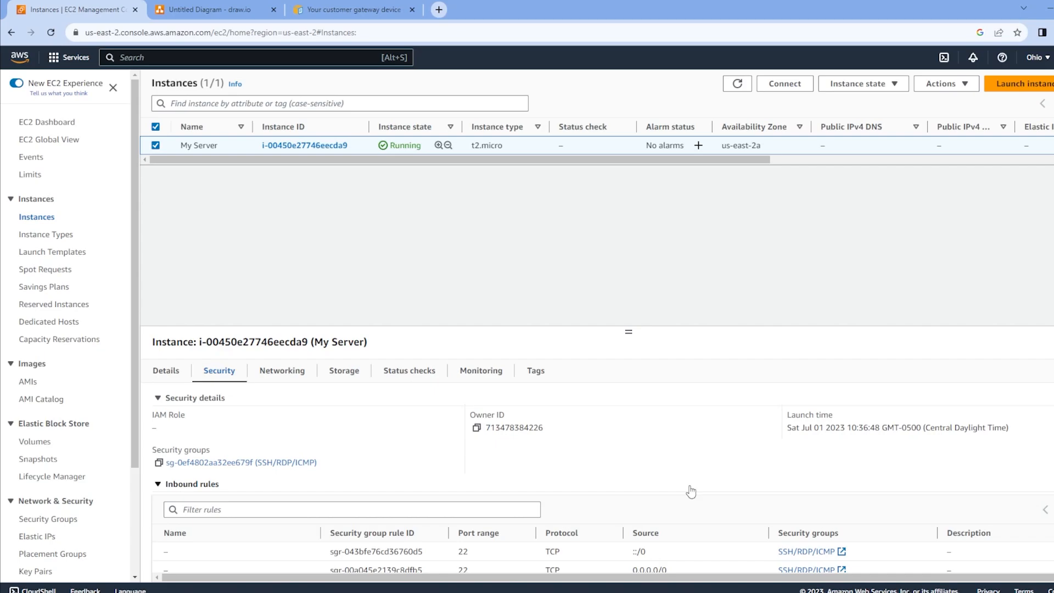
- Review My Server's networking details, including its IP addresses, subnet, VPC and network interfaces
left_click(282, 370)
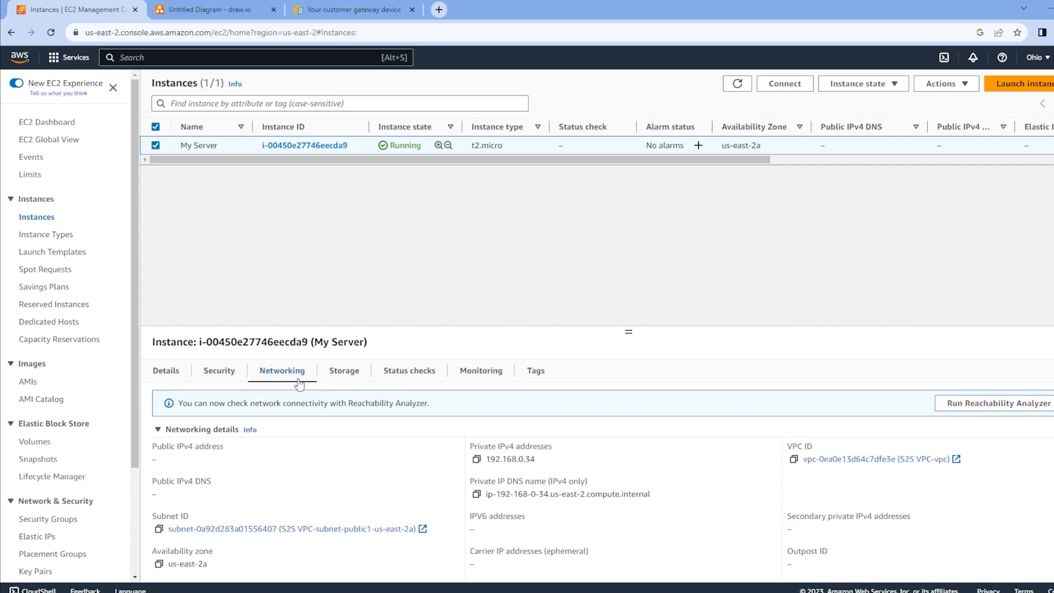
scroll(372, 450, "down", 1)
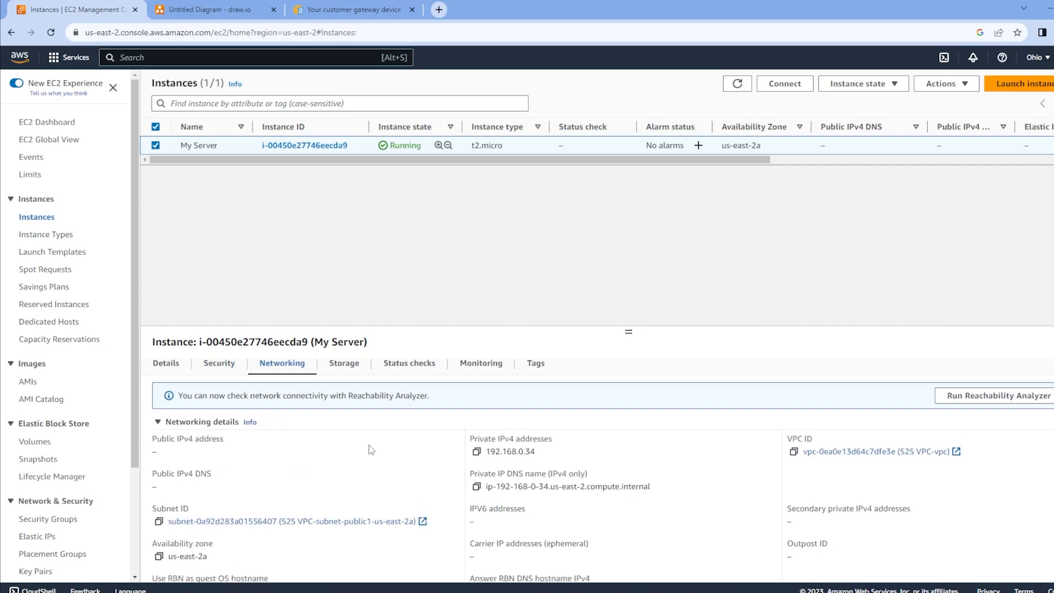
scroll(371, 450, "down", 2)
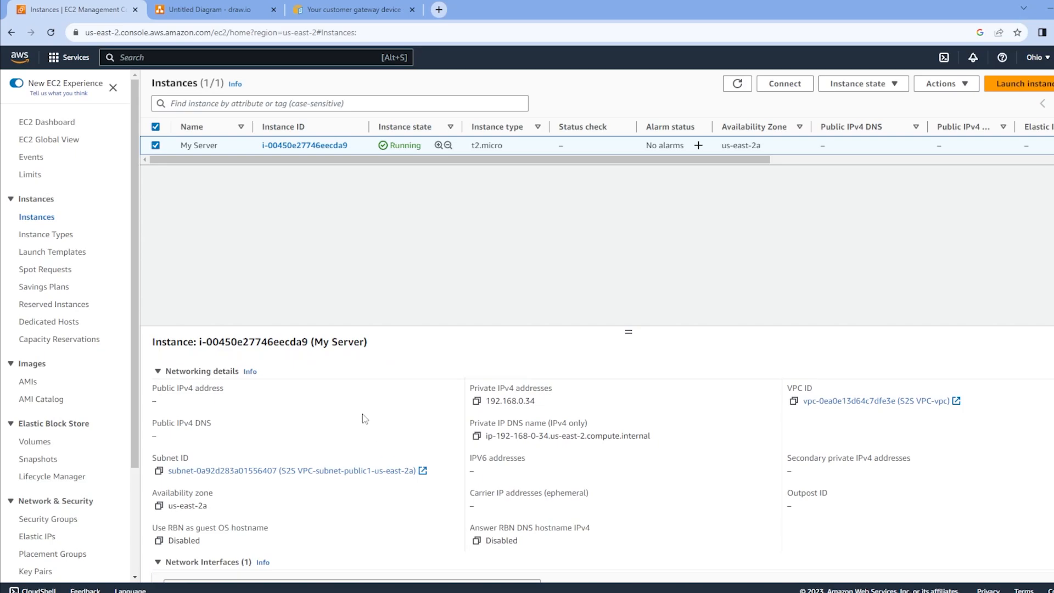
scroll(361, 418, "down", 2)
scroll(407, 416, "down", 2)
scroll(407, 415, "down", 2)
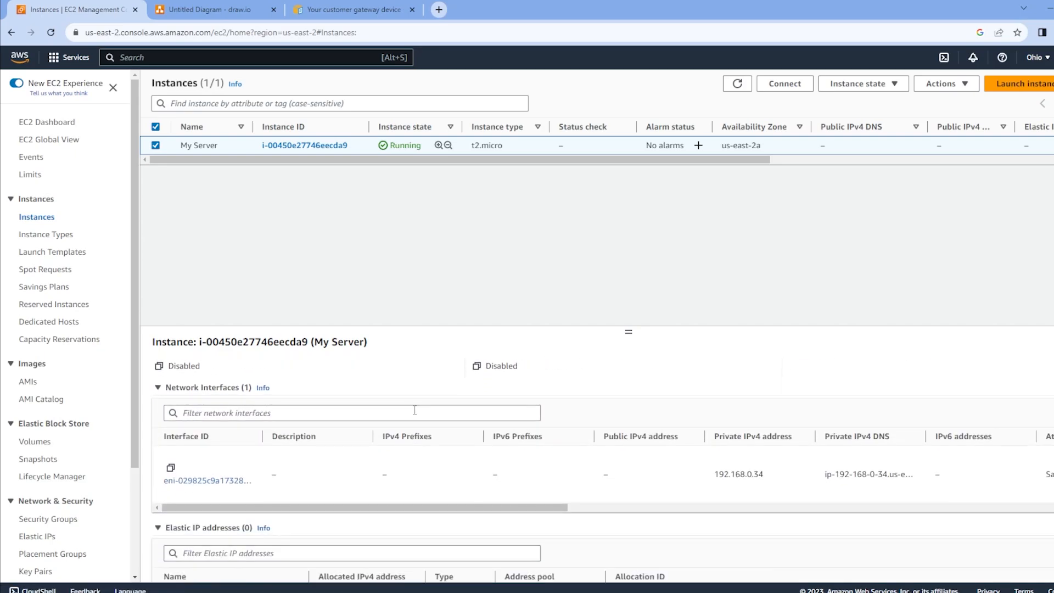
scroll(419, 411, "down", 2)
scroll(406, 434, "up", 10)
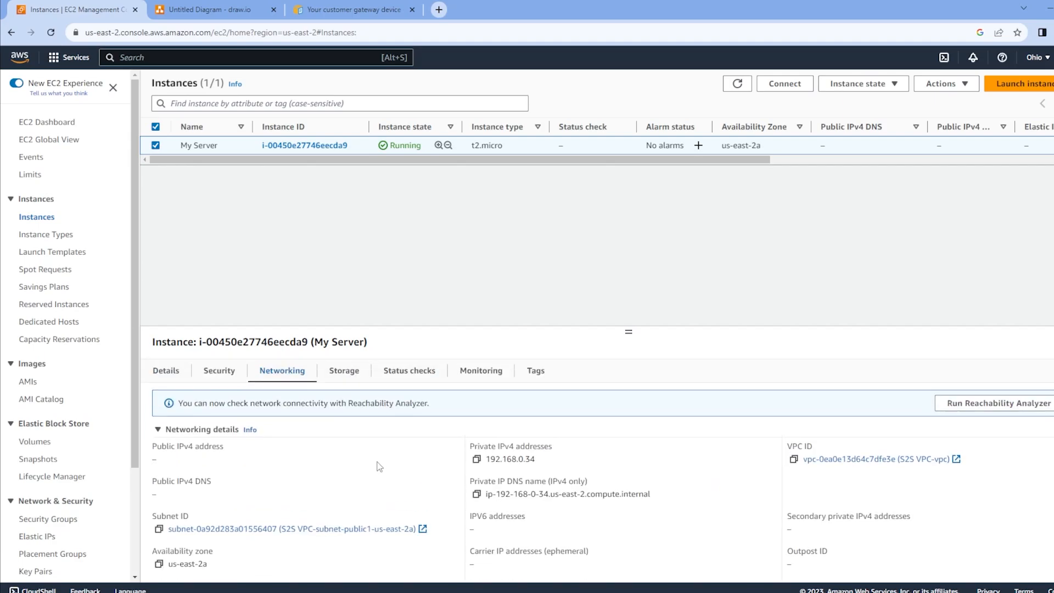
- Open the instance's public subnet in the VPC console and look at its network ACL and route table
left_click(355, 529)
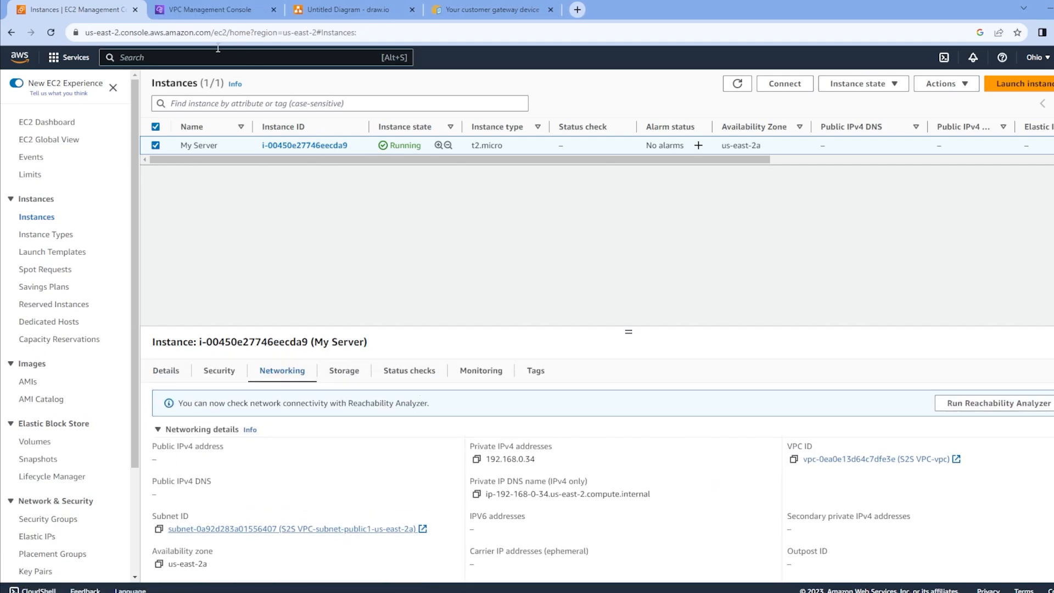
left_click(207, 11)
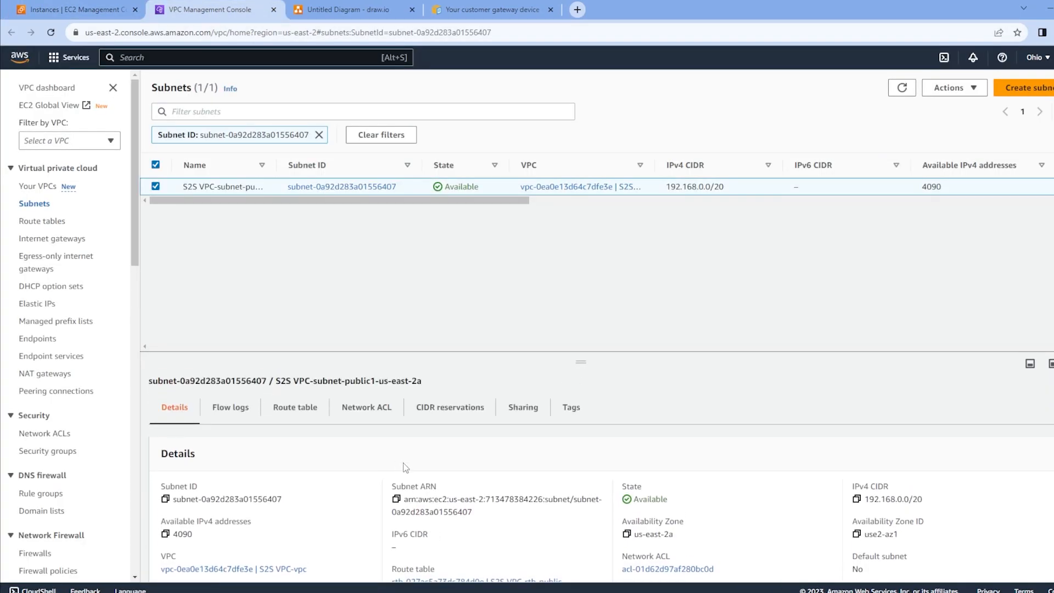
left_click(354, 411)
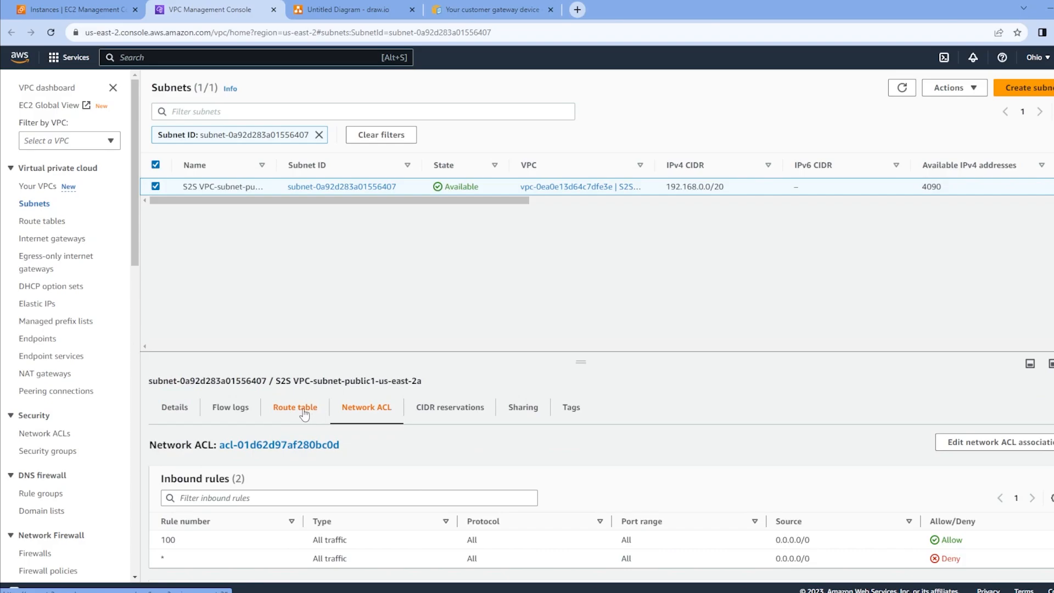
left_click(304, 412)
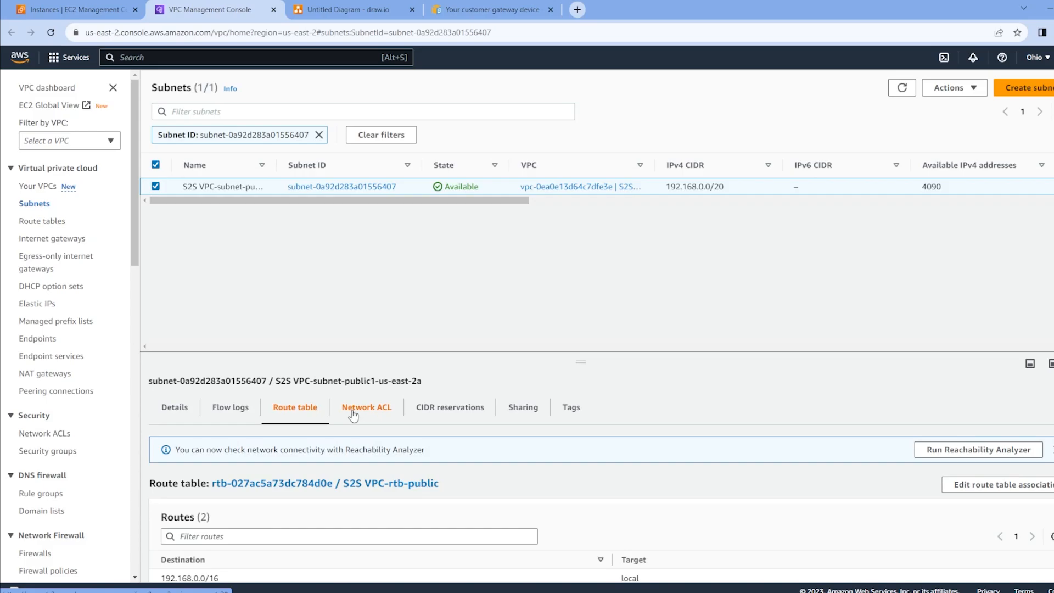
- Examine the inbound and outbound rules of the public subnet's network ACL
left_click(353, 413)
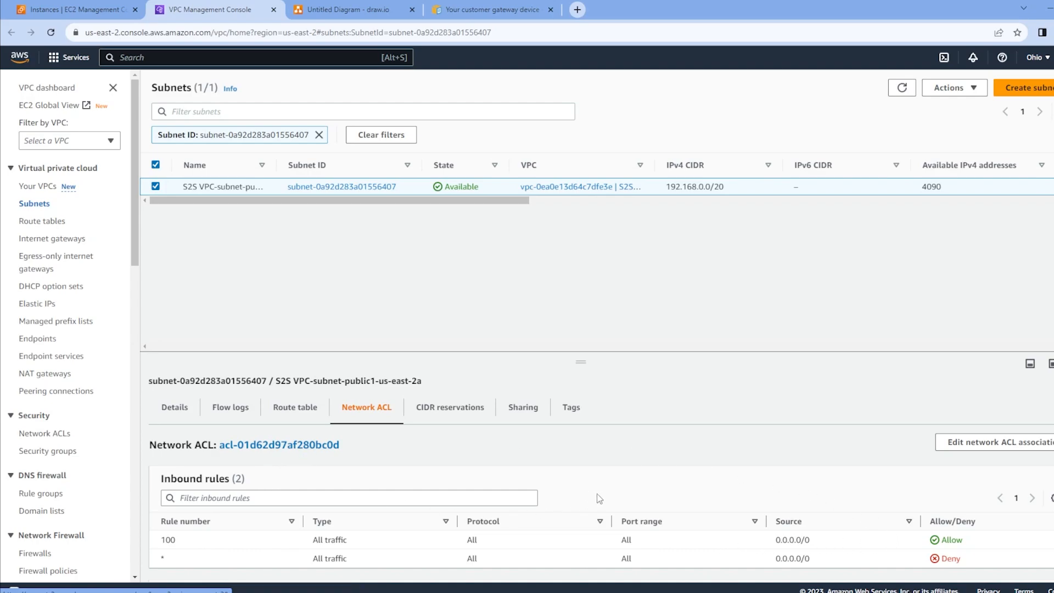
scroll(844, 538, "down", 1)
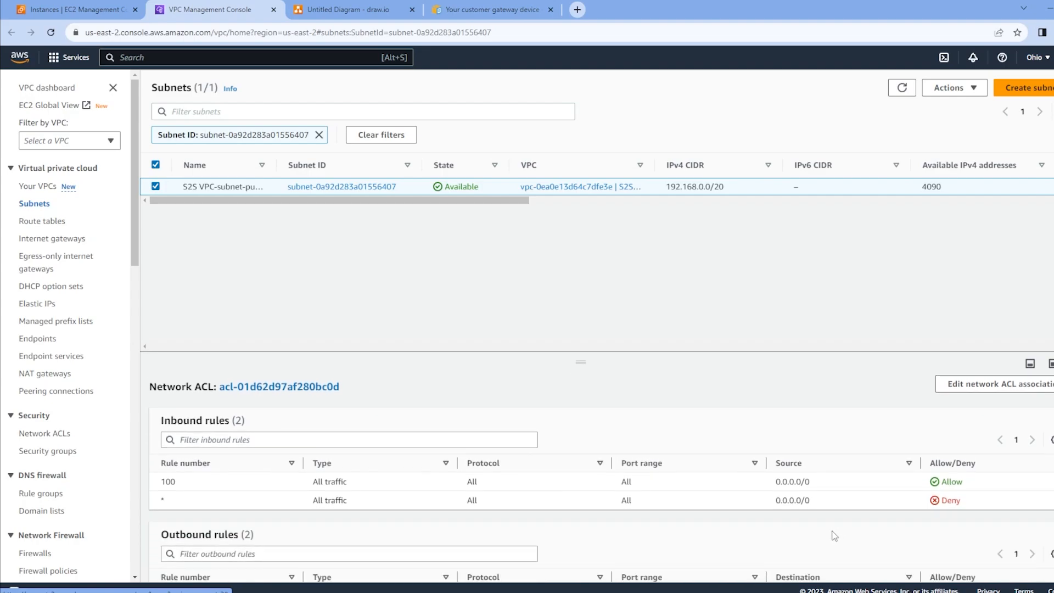
scroll(834, 536, "up", 1)
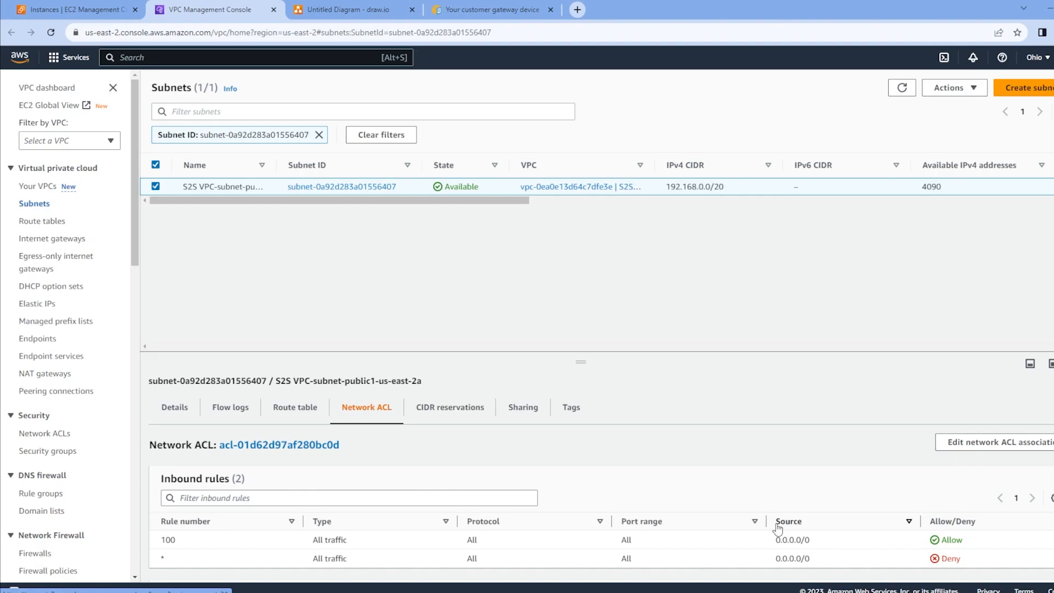
scroll(756, 508, "down", 1)
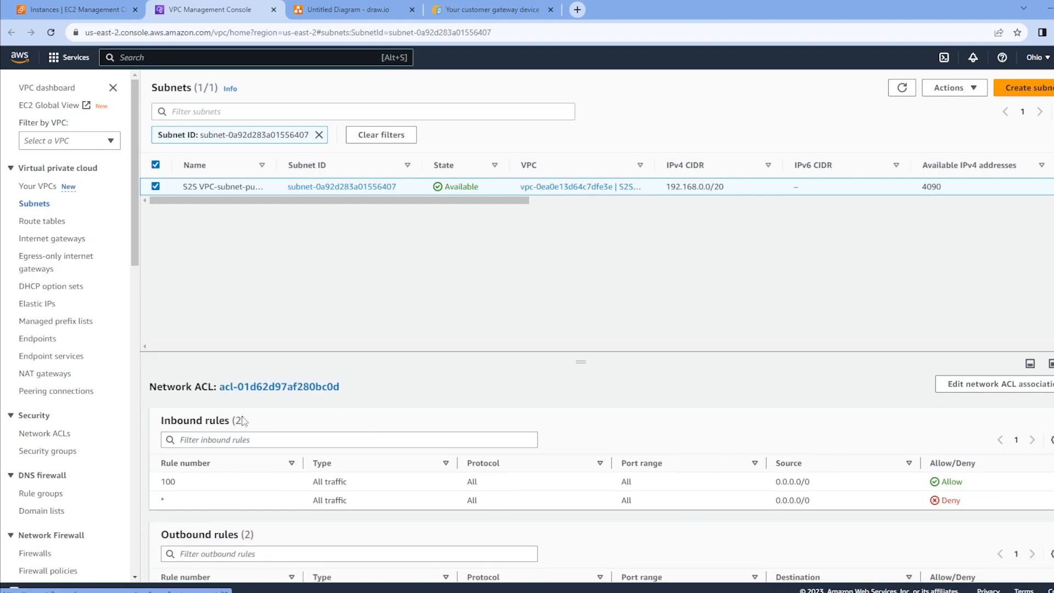
scroll(380, 473, "down", 1)
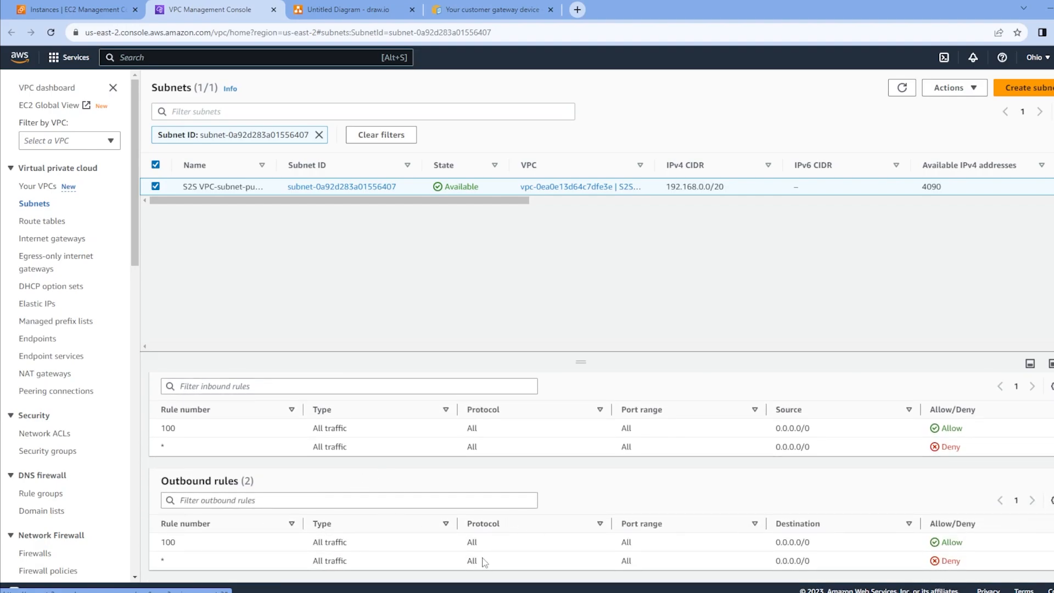
scroll(485, 560, "up", 2)
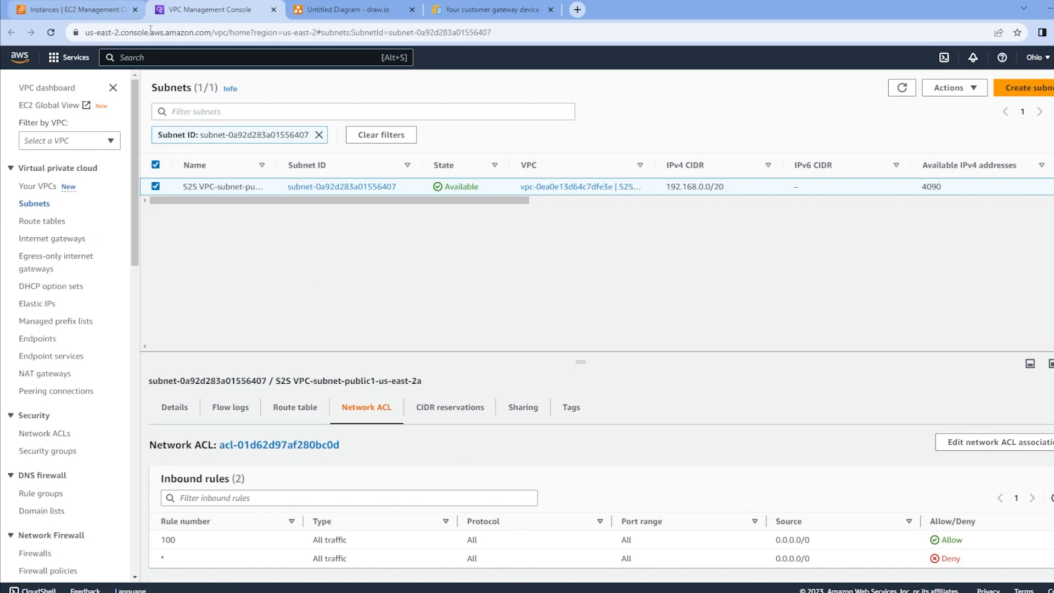
- Compare My Server's security group rules with the inbound and outbound network ACL rules of its subnet
left_click(99, 9)
scroll(476, 387, "down", 3)
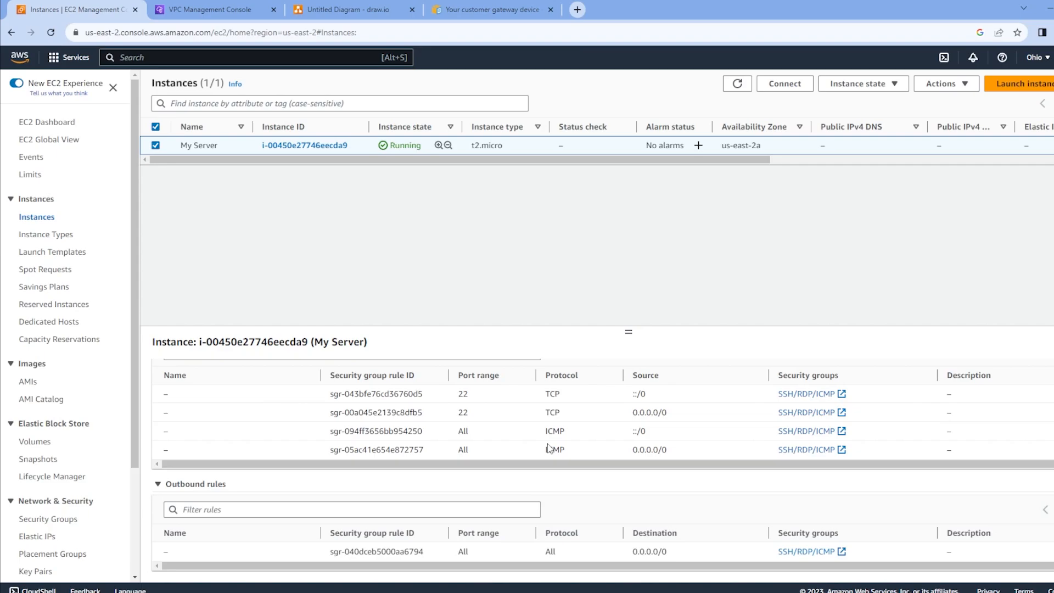
left_click(234, 8)
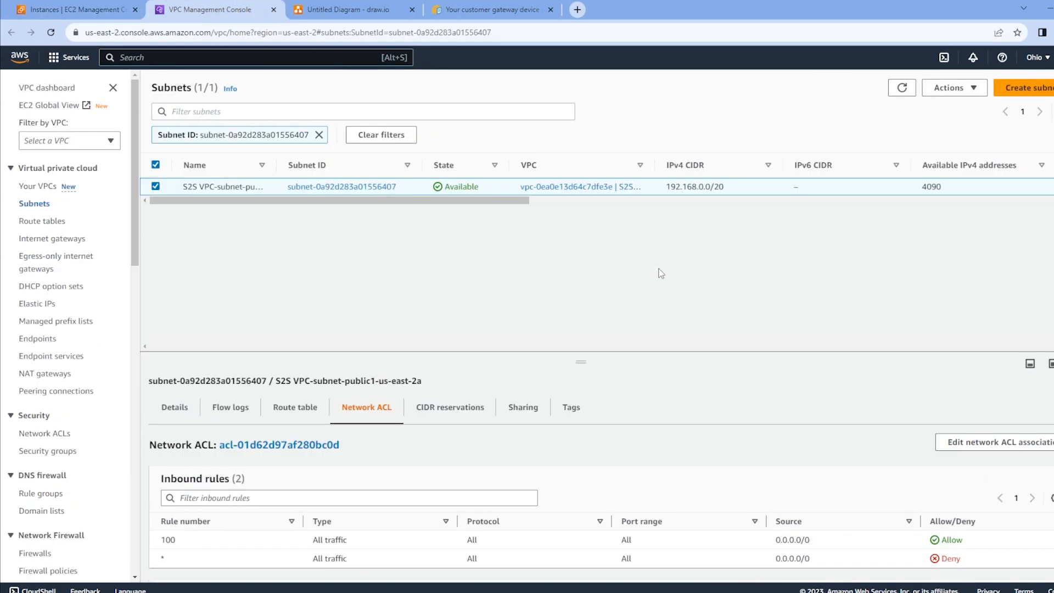
scroll(620, 505, "down", 2)
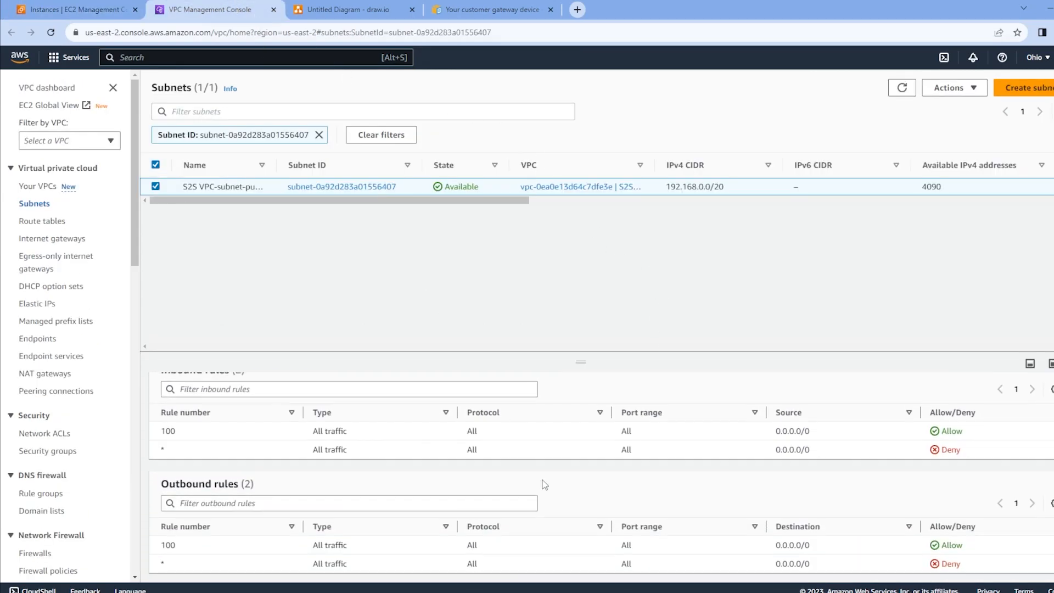
scroll(653, 436, "up", 1)
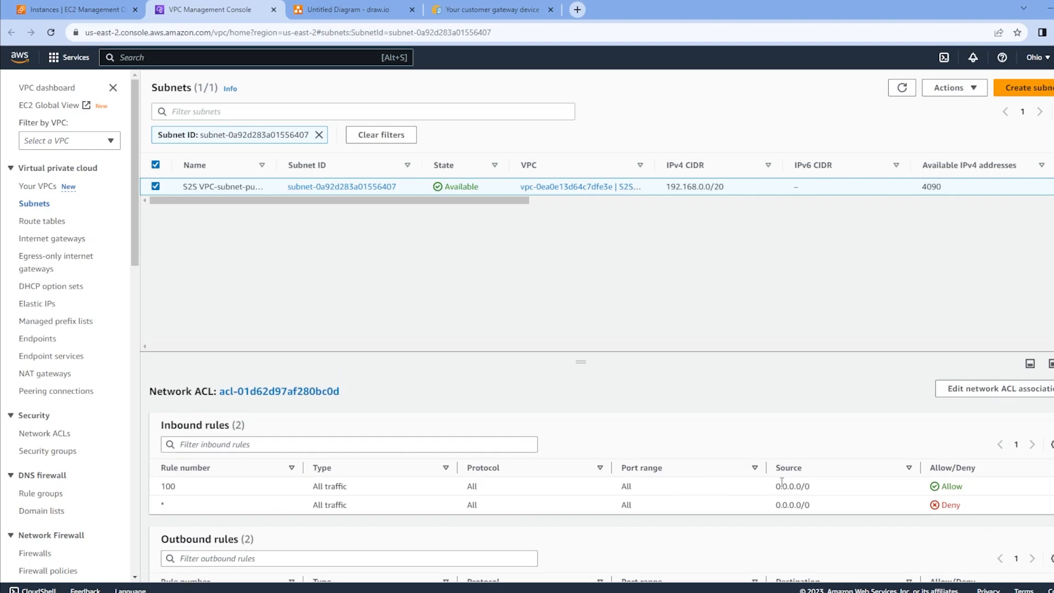
scroll(689, 476, "down", 1)
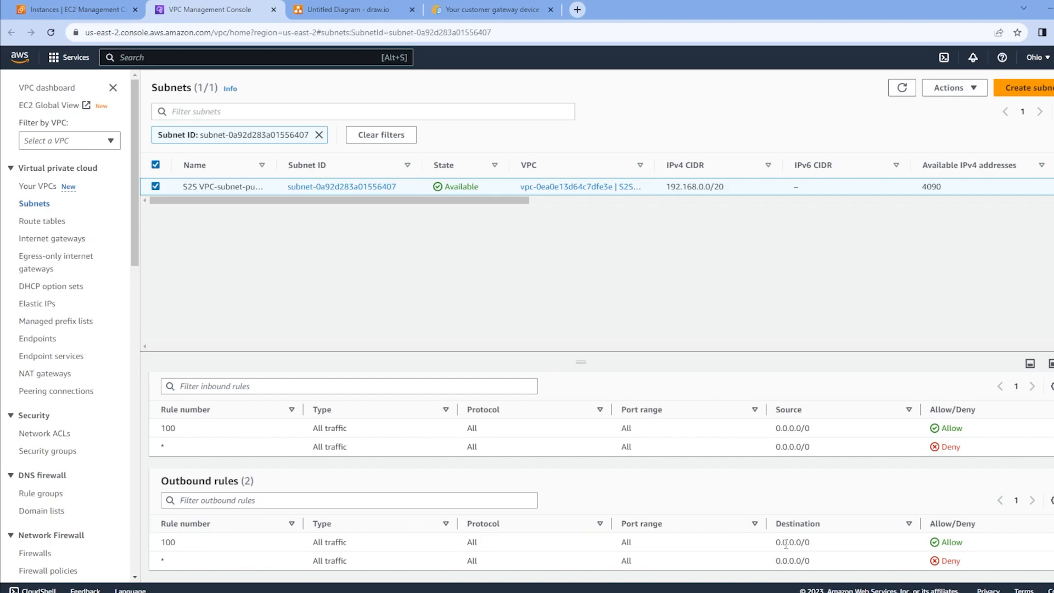
scroll(780, 542, "up", 1)
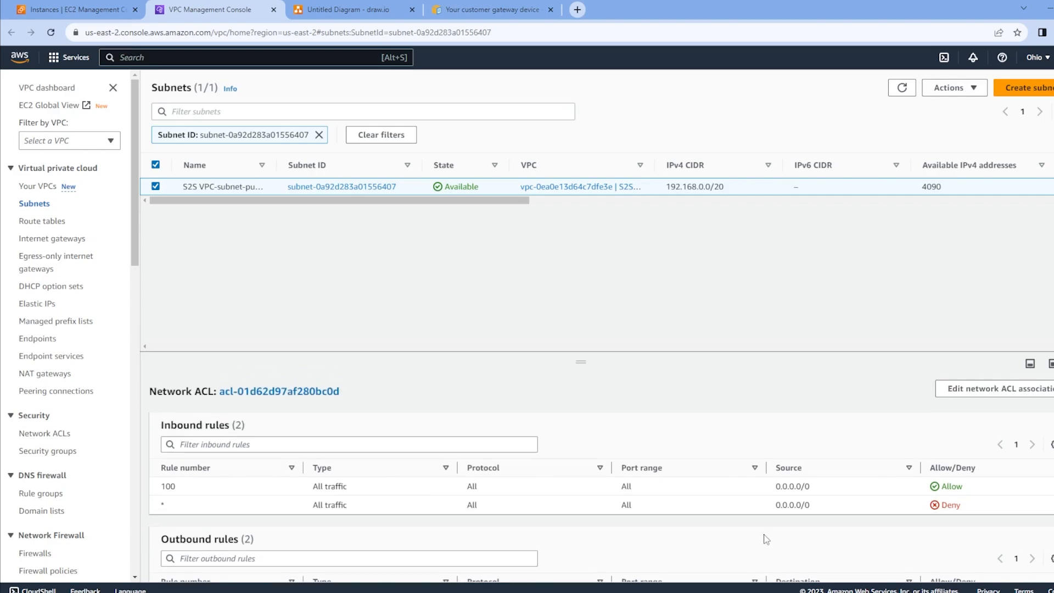
scroll(595, 483, "up", 1)
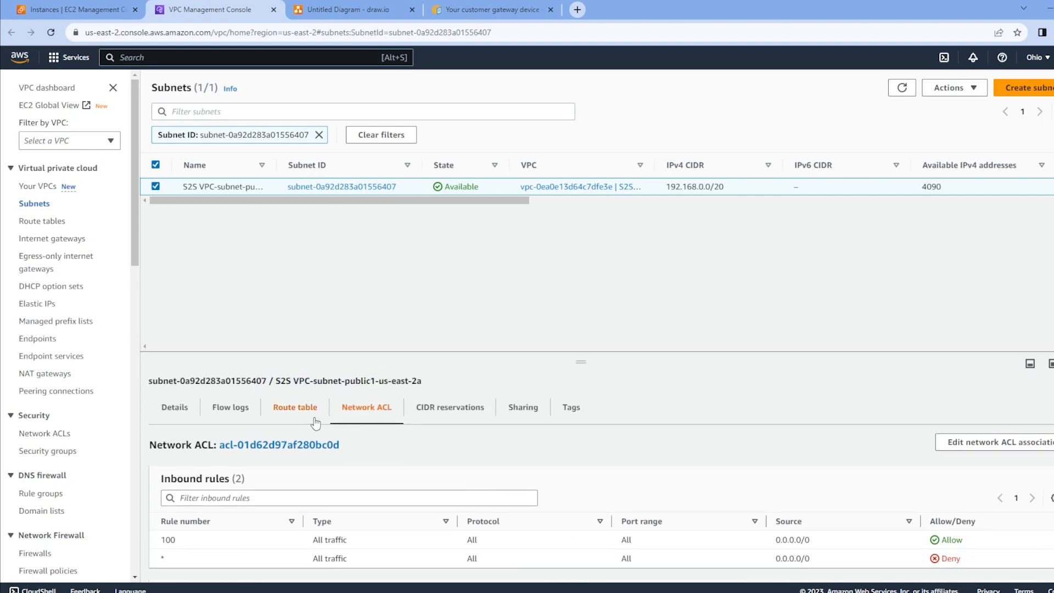
- Check the subnet's route table, then open S2S VPC-rtb-public in the route tables list and show its routes
left_click(315, 422)
scroll(506, 504, "down", 1)
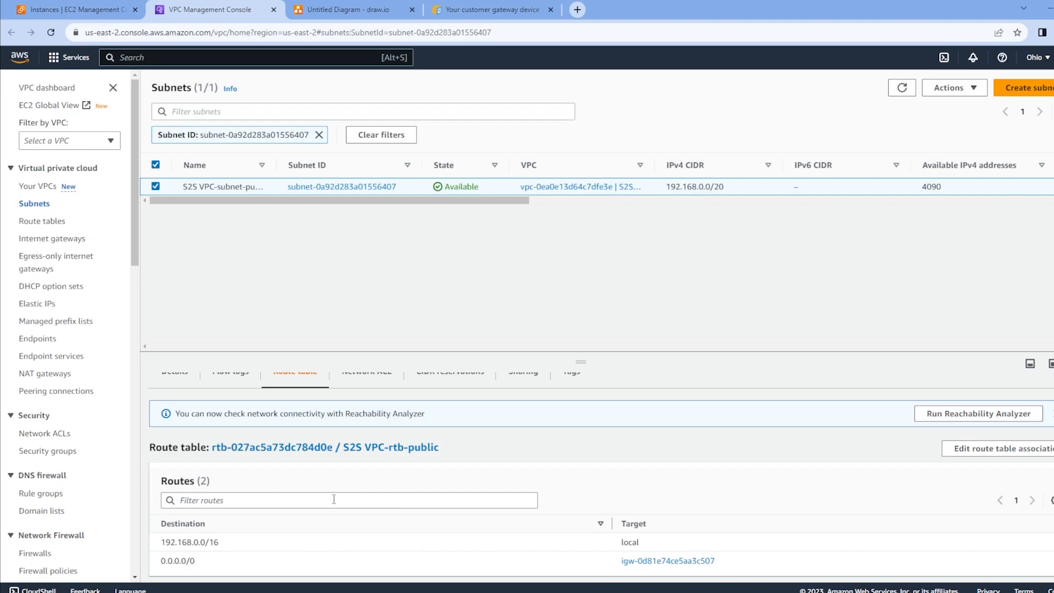
left_click(964, 447)
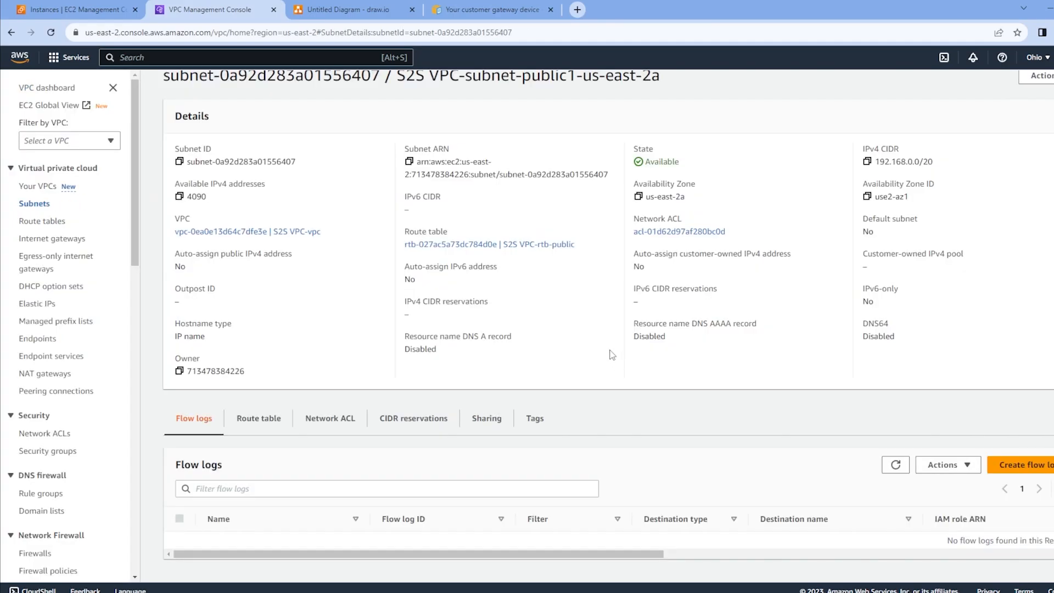
middle_click(532, 246)
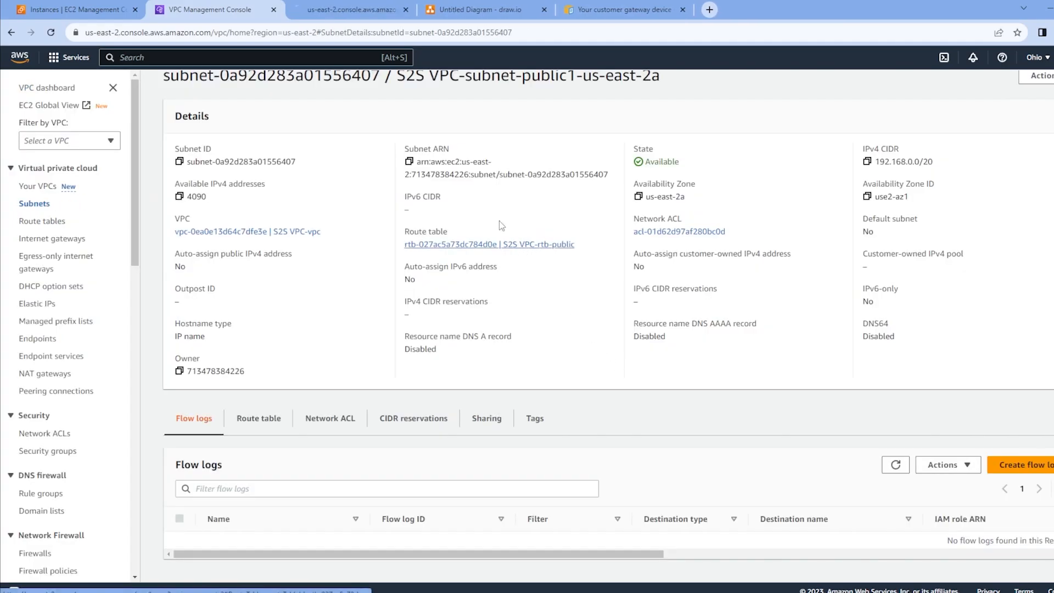
left_click(331, 15)
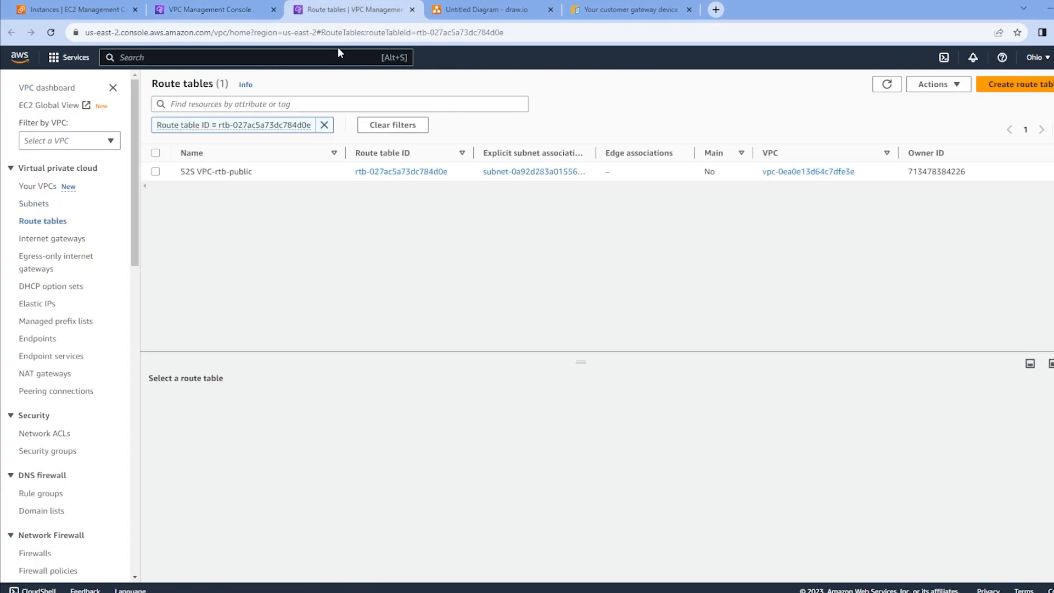
left_click(467, 175)
left_click(227, 406)
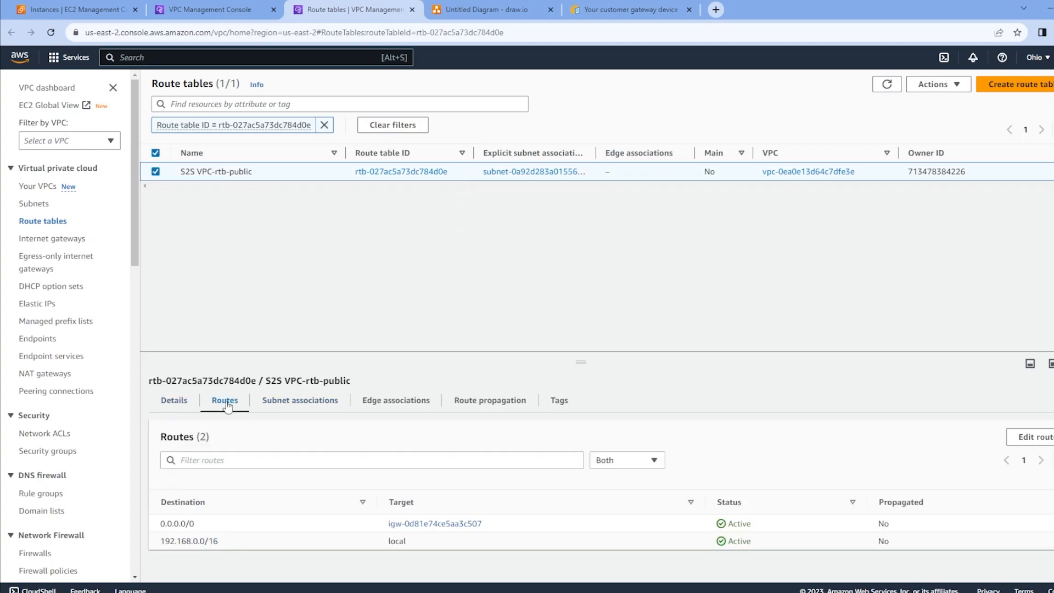
- Start a new route in S2S VPC-rtb-public with destination 10.0.0.0/16, checking the on-premise range in the draw.io diagram
left_click(1028, 439)
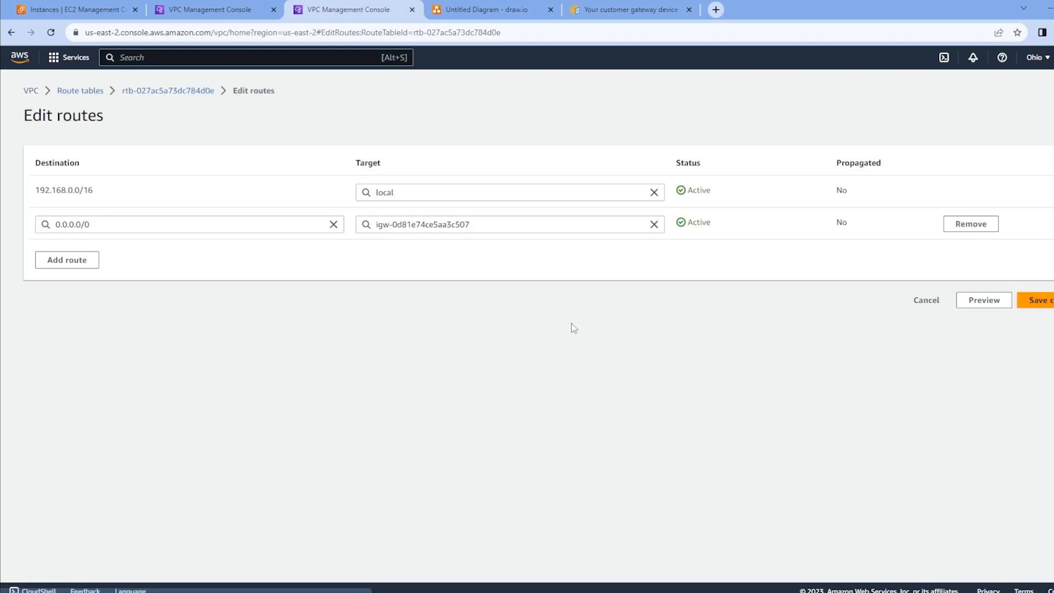
left_click(86, 260)
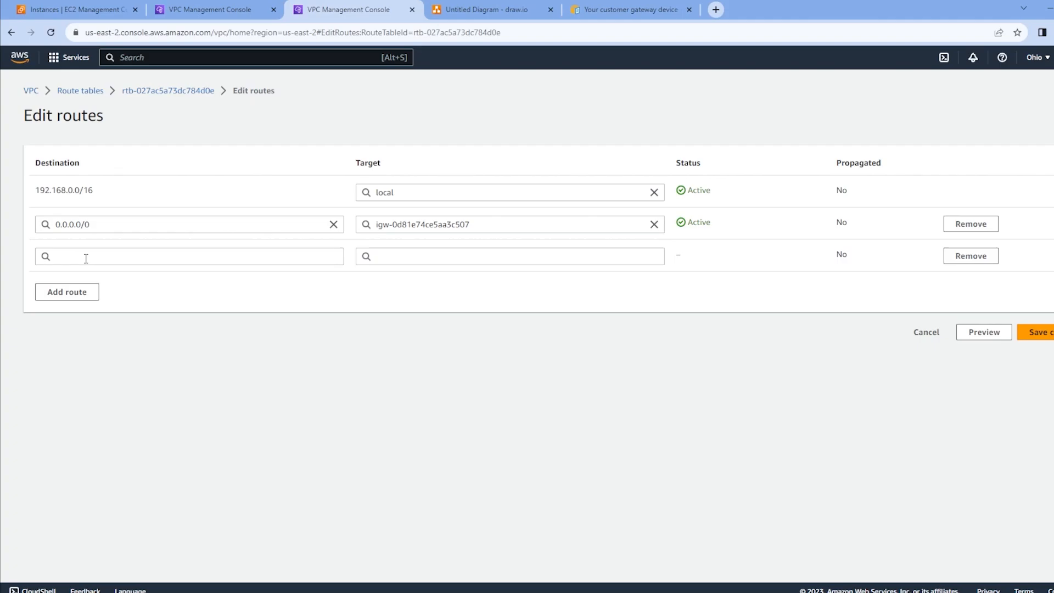
left_click(238, 256)
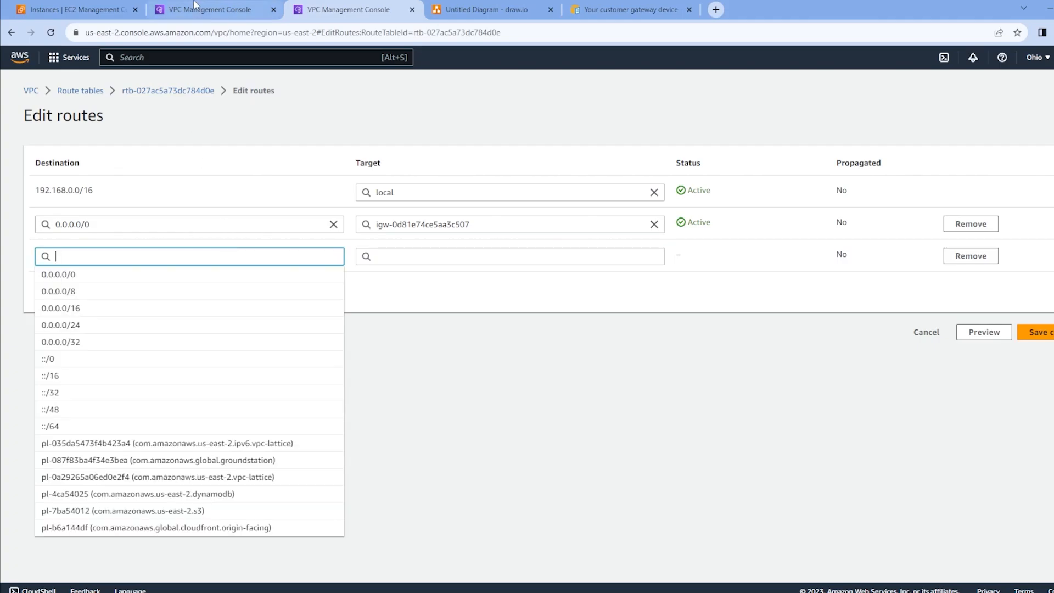
left_click(479, 11)
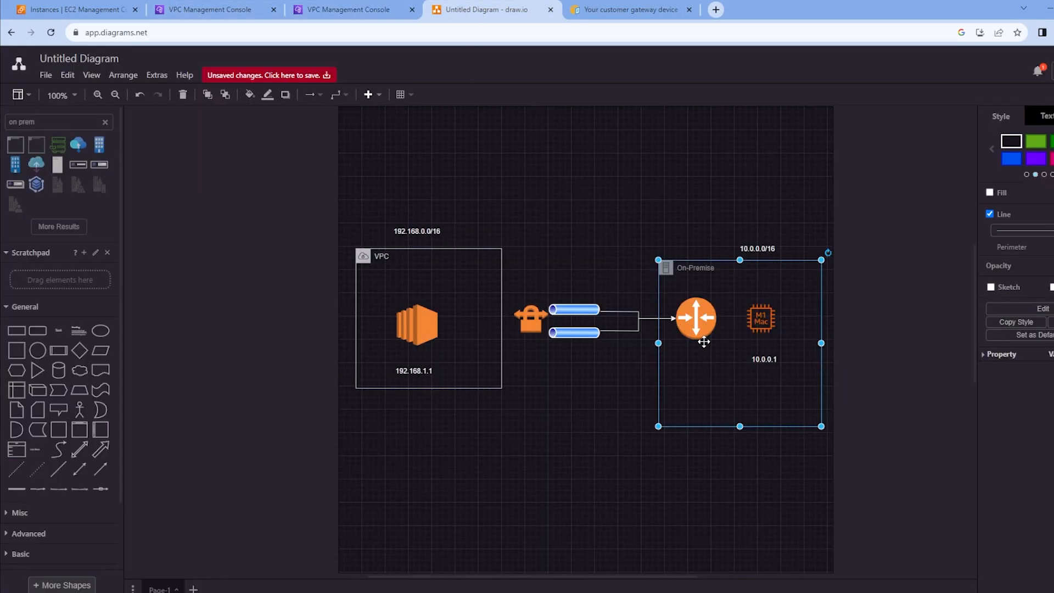
left_click(754, 253)
left_click(203, 9)
left_click(362, 11)
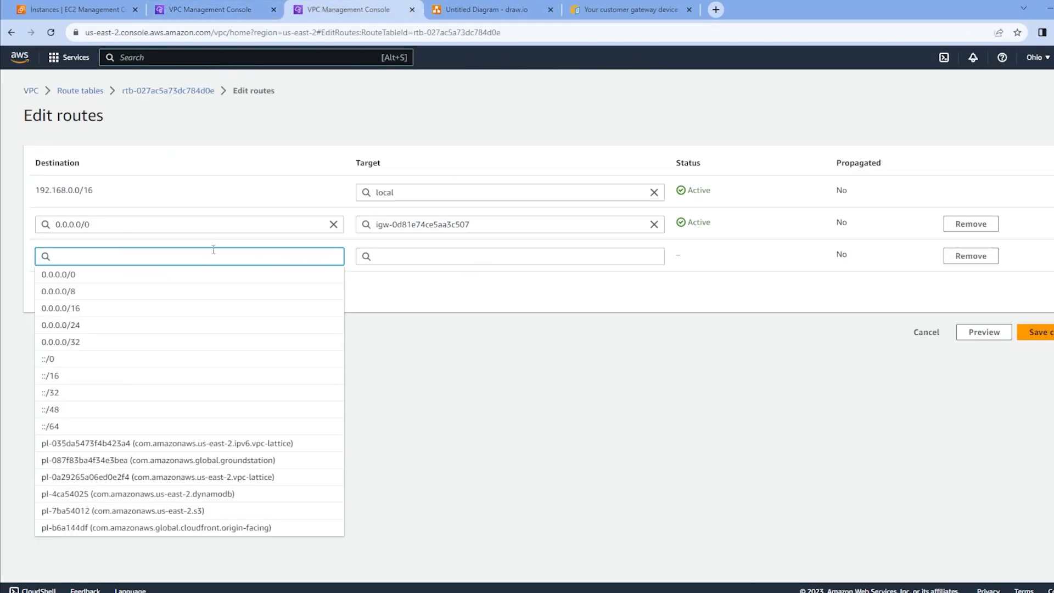
type("10.0.0.0")
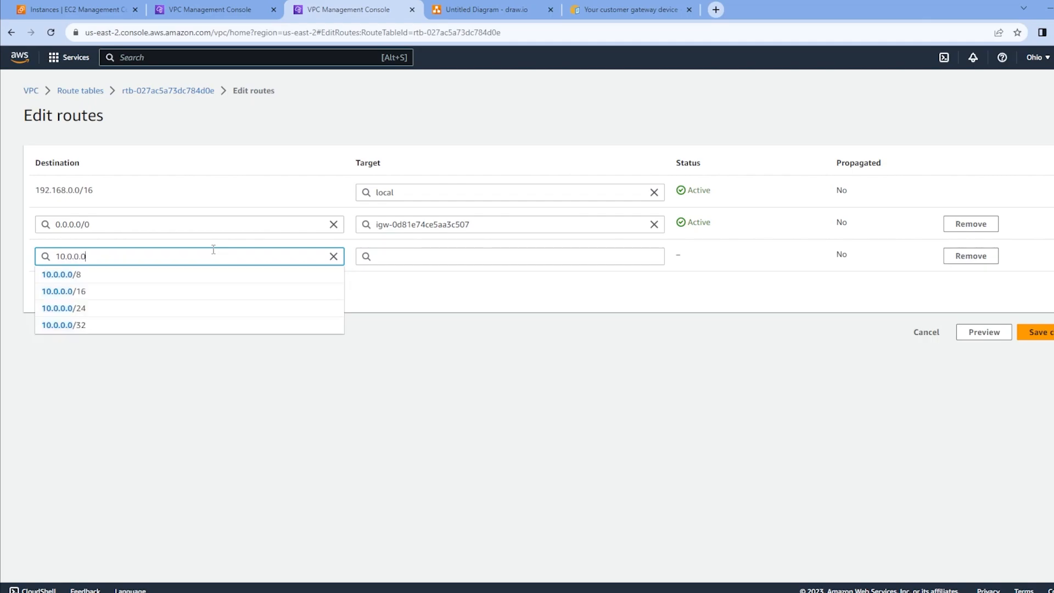
left_click(146, 292)
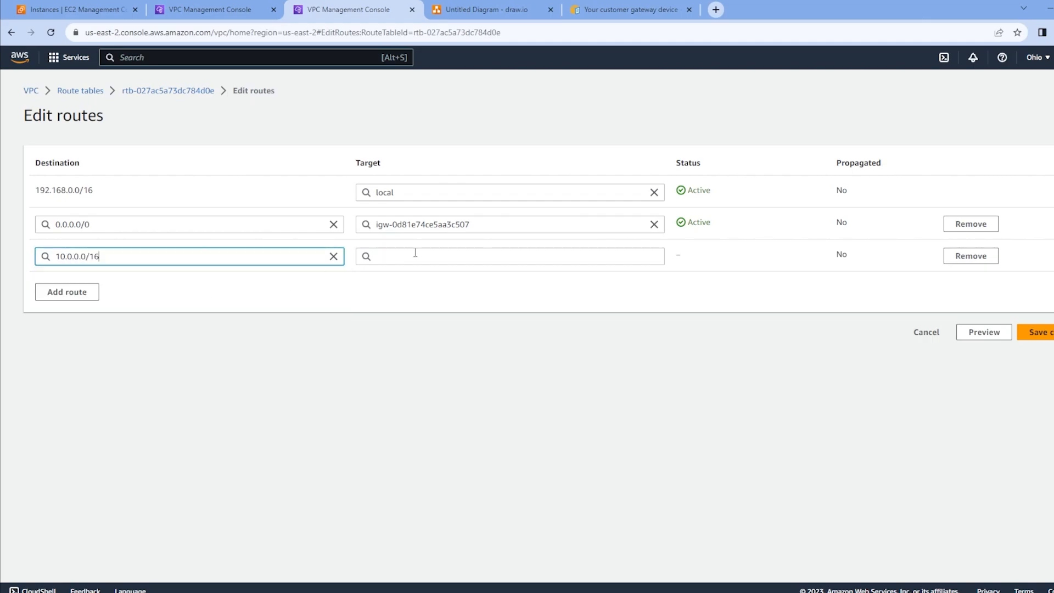
- Try to target the 10.0.0.0/16 route at a virtual private gateway, and discard the route edits
left_click(450, 259)
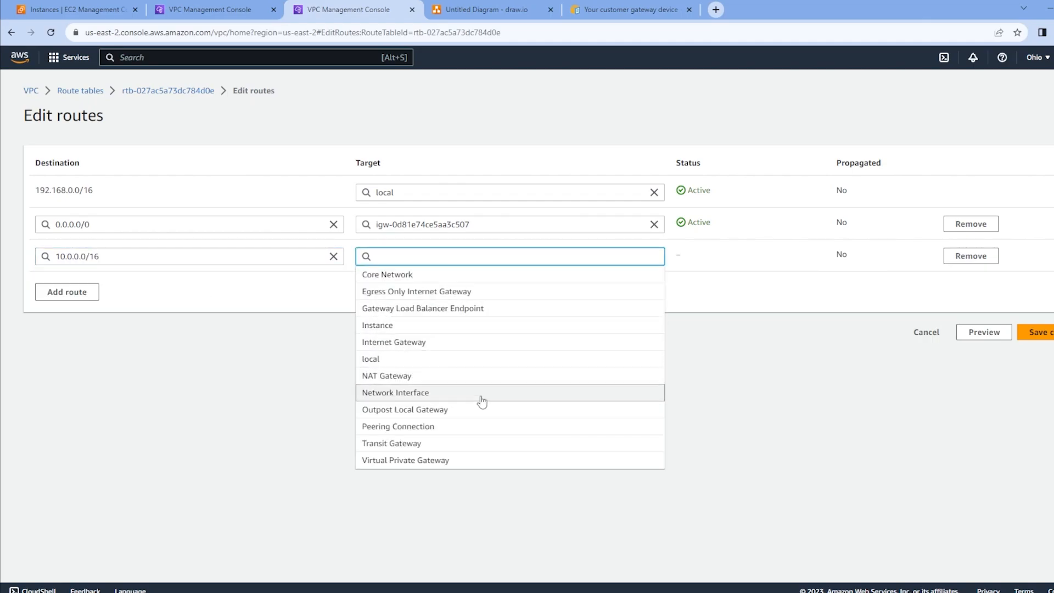
left_click(439, 461)
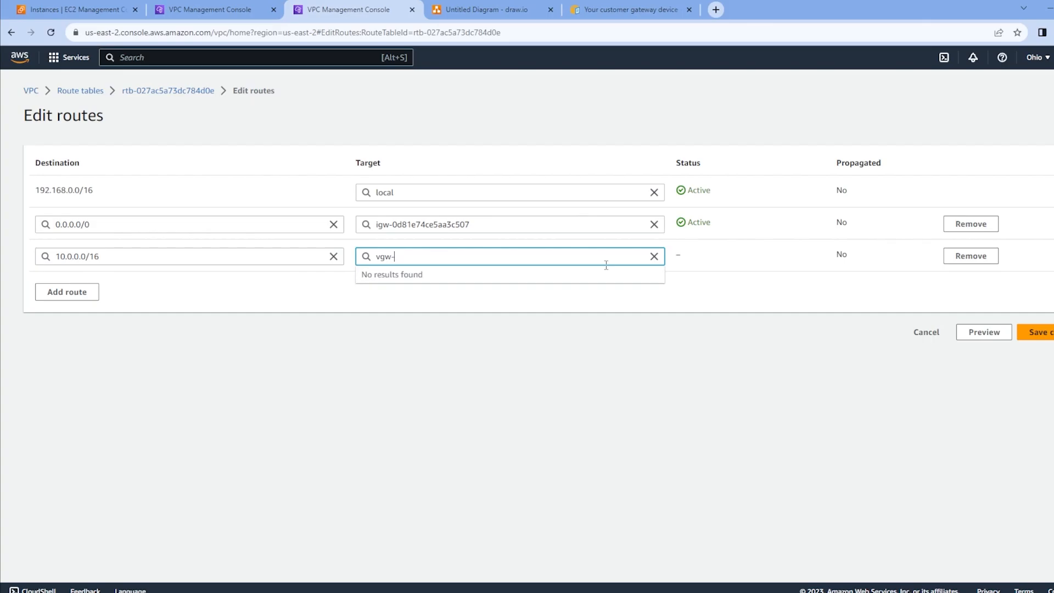
left_click(926, 332)
- Return to the EC2 instances list and review My Server's security settings and full instance details, including its IP addresses
left_click(53, 8)
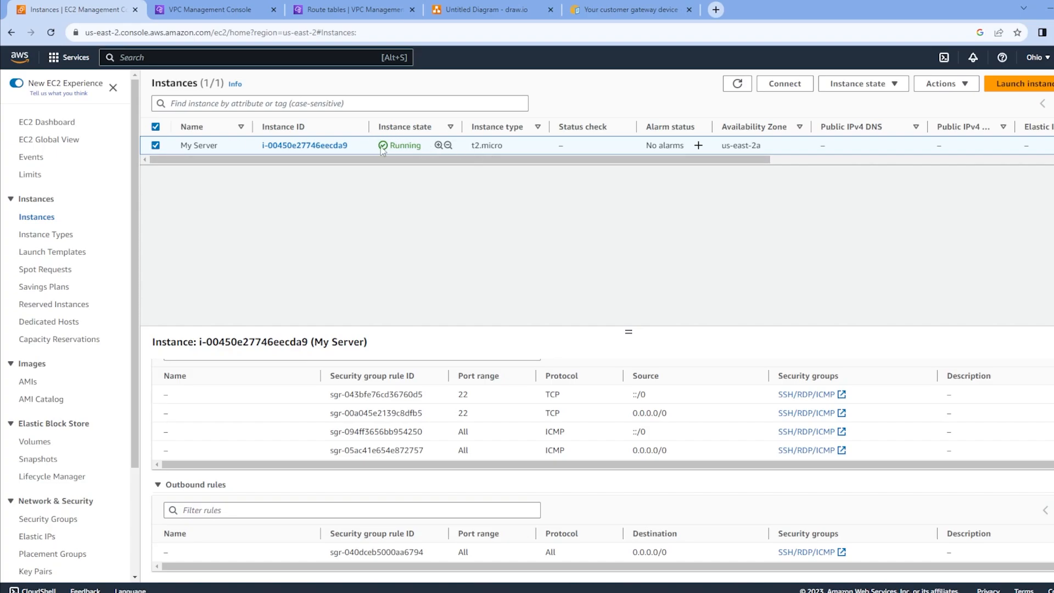
scroll(492, 423, "up", 2)
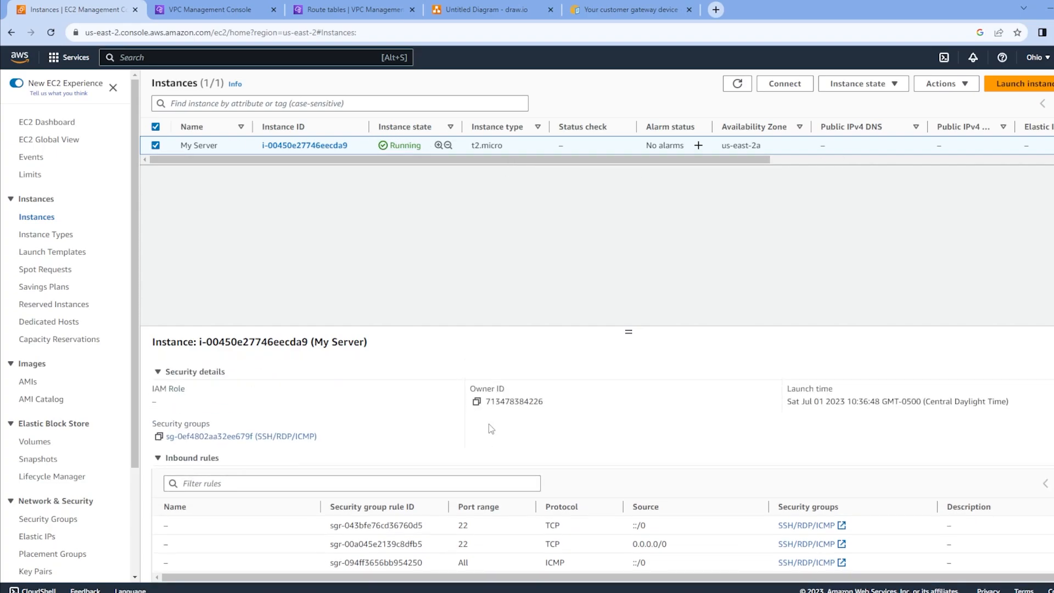
scroll(491, 429, "up", 1)
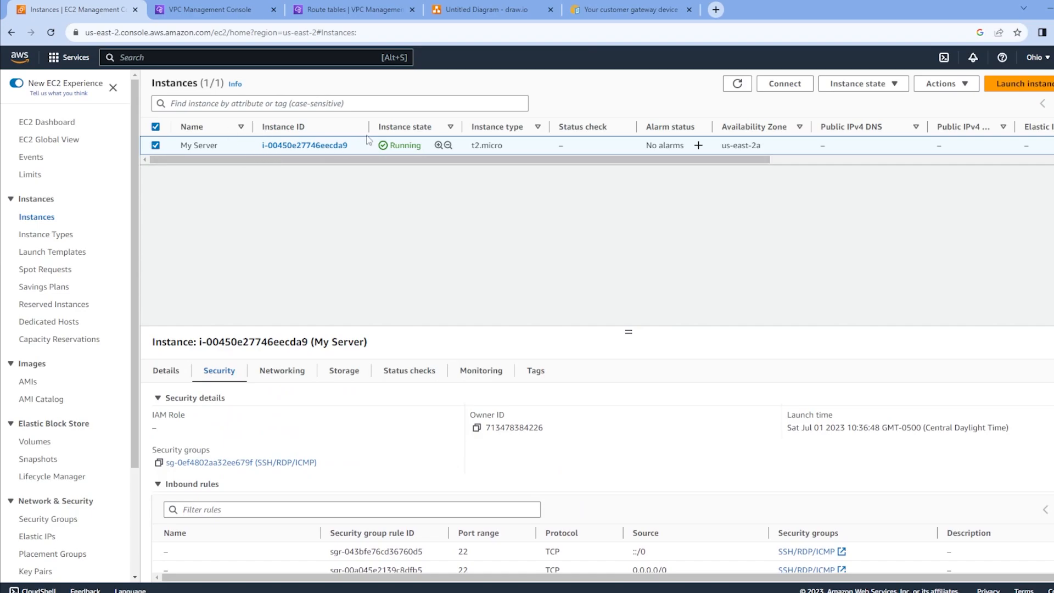
left_click(167, 376)
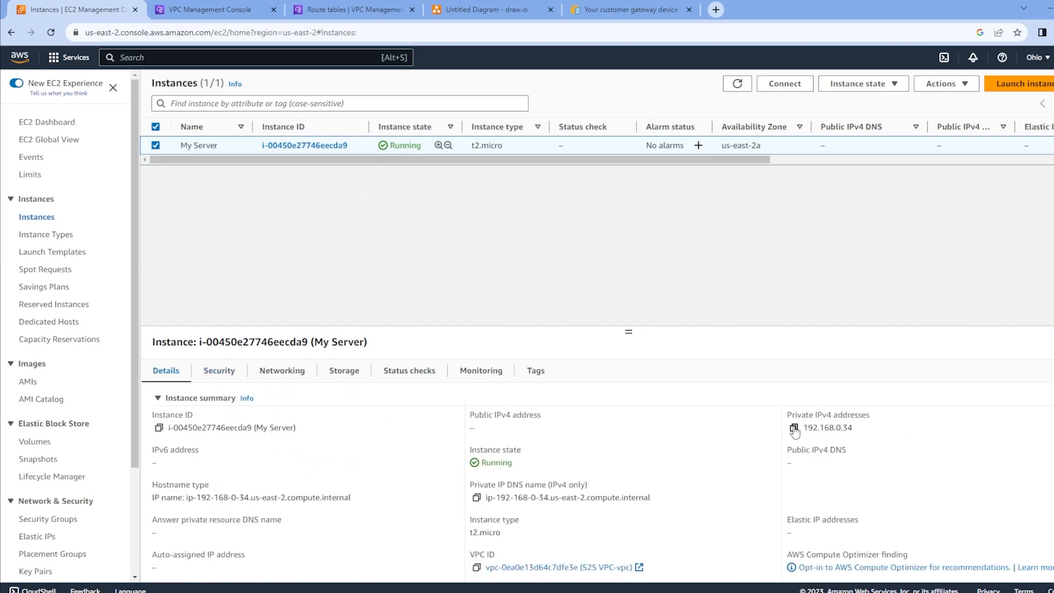
scroll(654, 447, "down", 5)
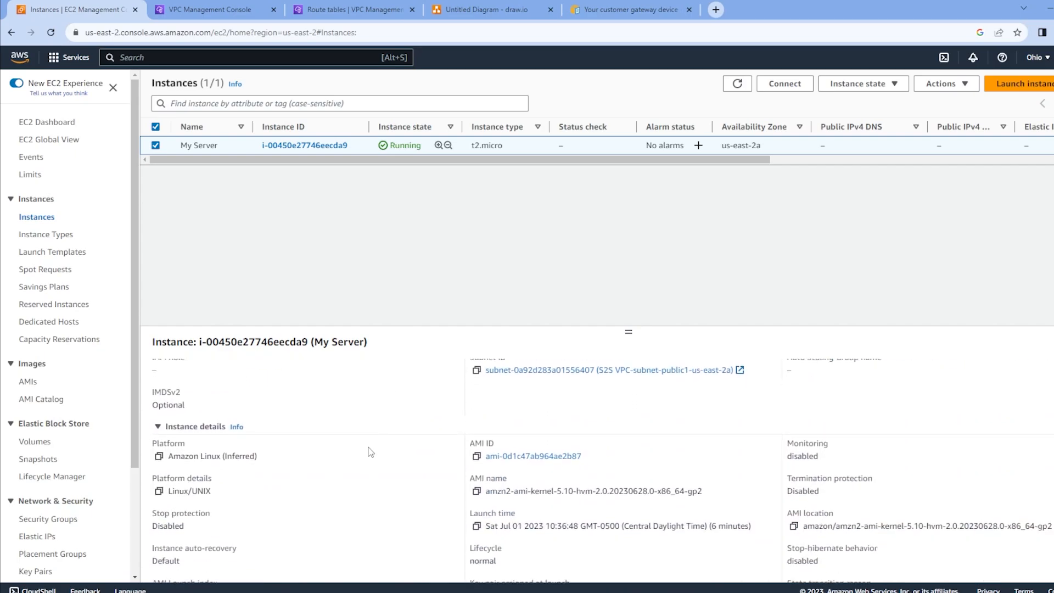
scroll(371, 452, "down", 6)
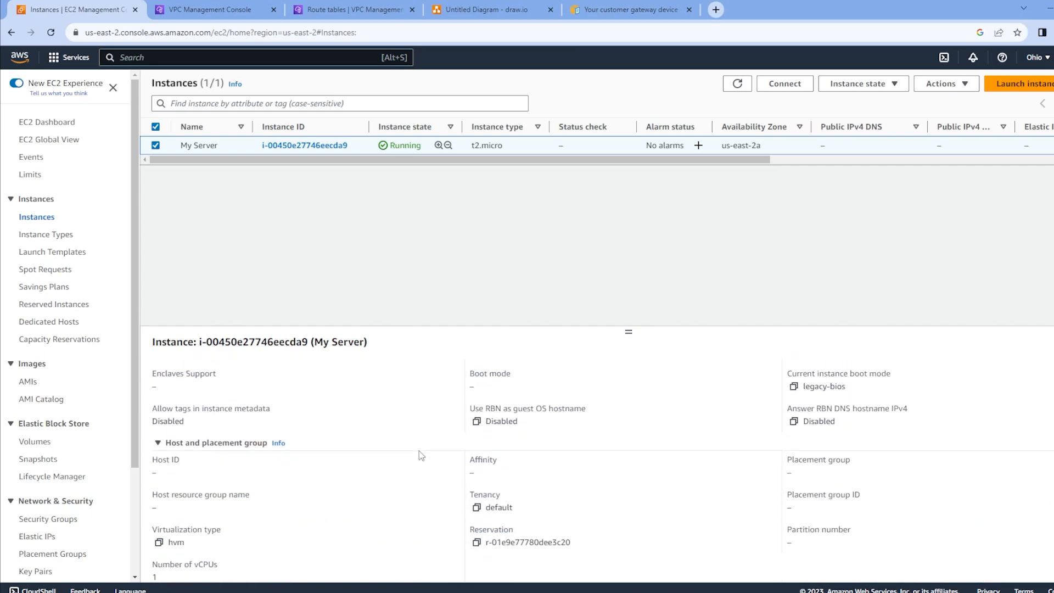
scroll(421, 456, "down", 3)
scroll(697, 453, "up", 9)
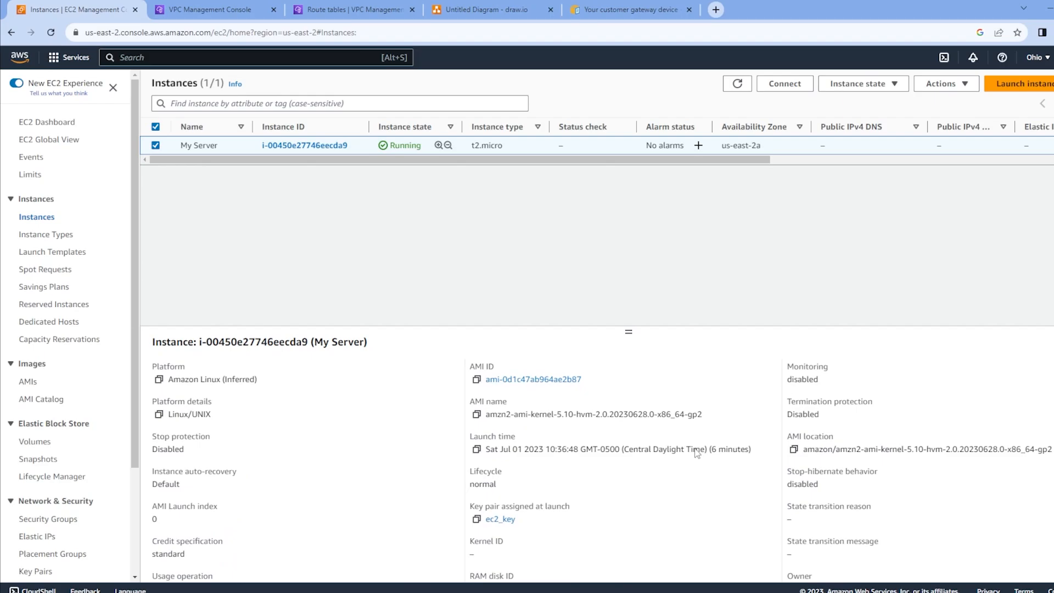
scroll(736, 444, "up", 5)
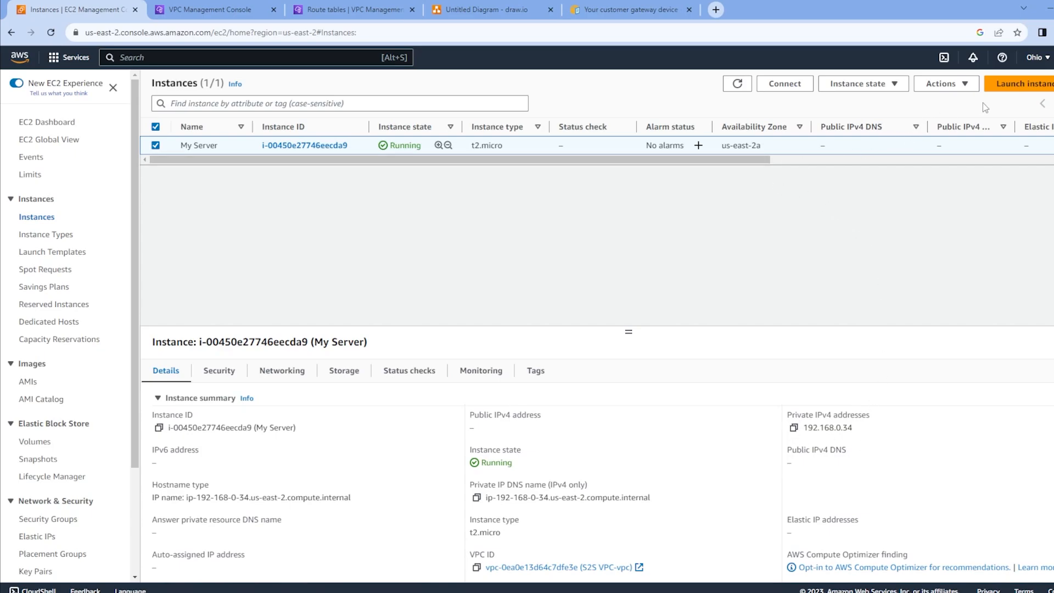
- Begin launching an instance named "My web server again" using the Amazon Linux 2 AMI (HVM) - Kernel 5.10
left_click(1003, 90)
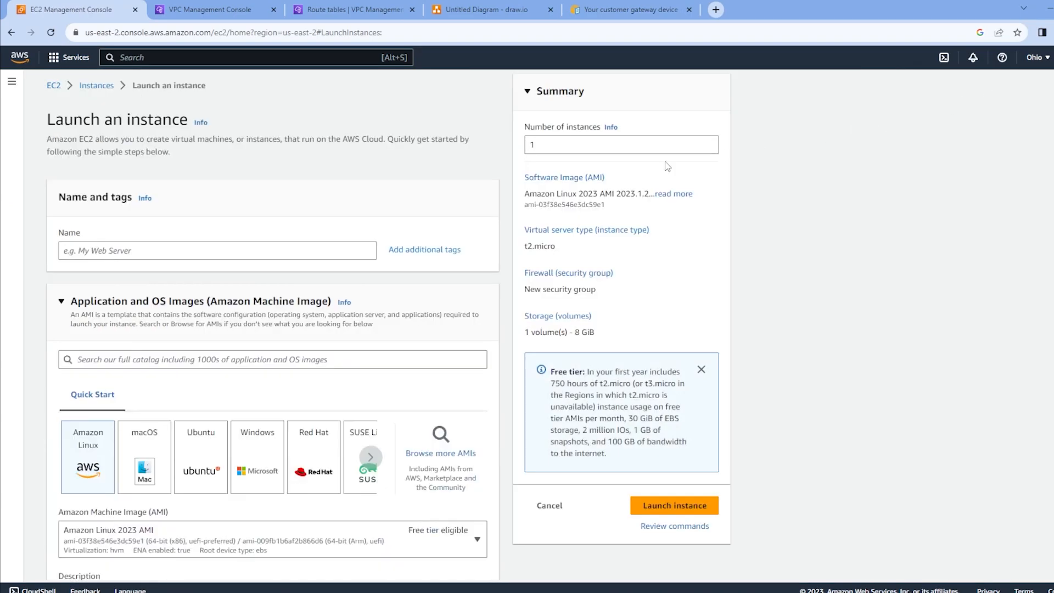
left_click(188, 248)
type("My web server again")
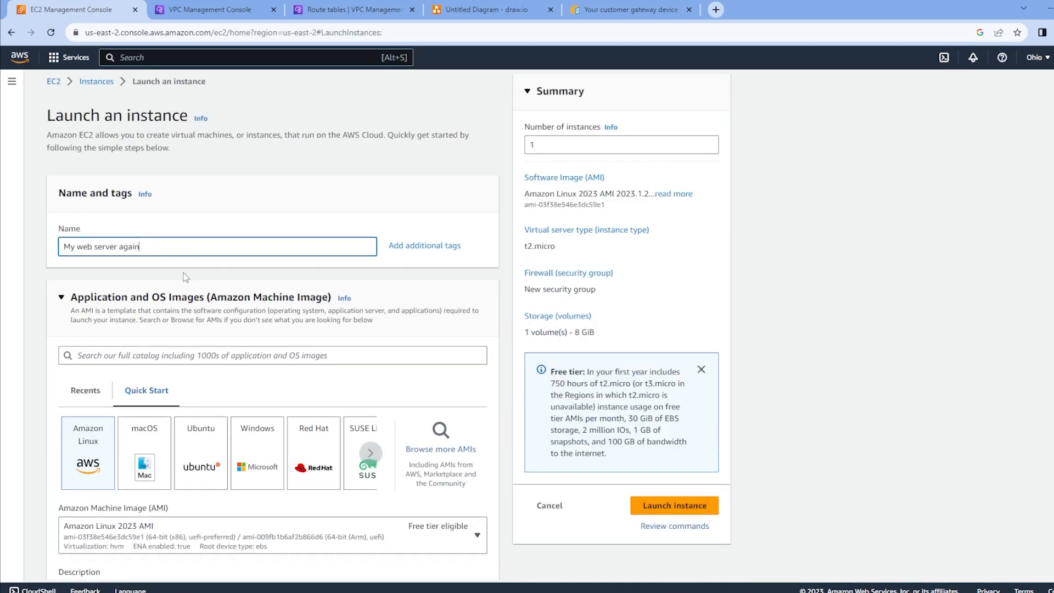
scroll(164, 329, "down", 5)
left_click(130, 249)
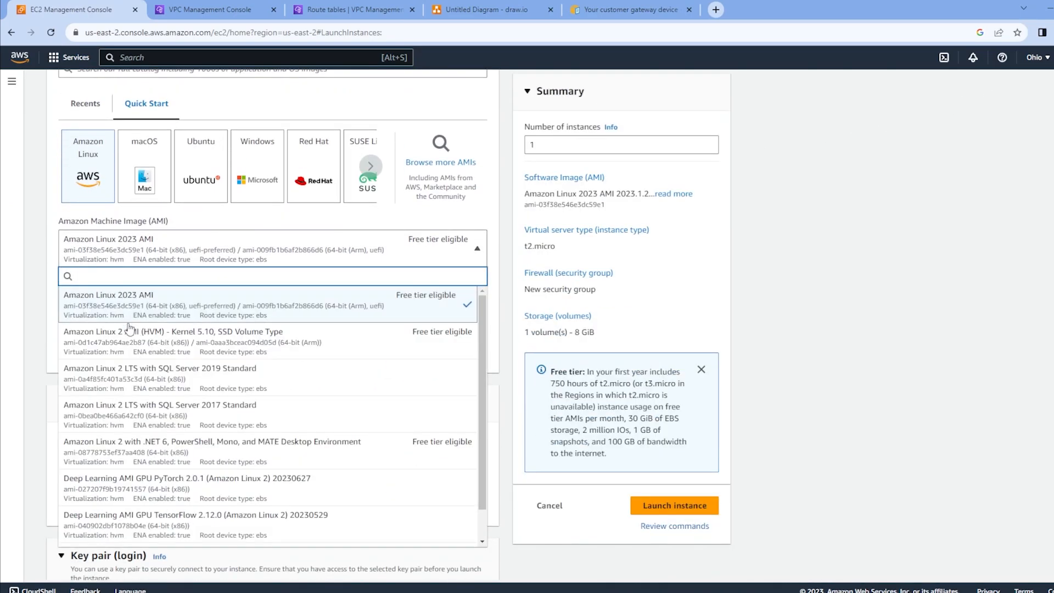
left_click(237, 342)
- Assign the ec2_key key pair to the new instance
scroll(235, 330, "down", 3)
left_click(218, 396)
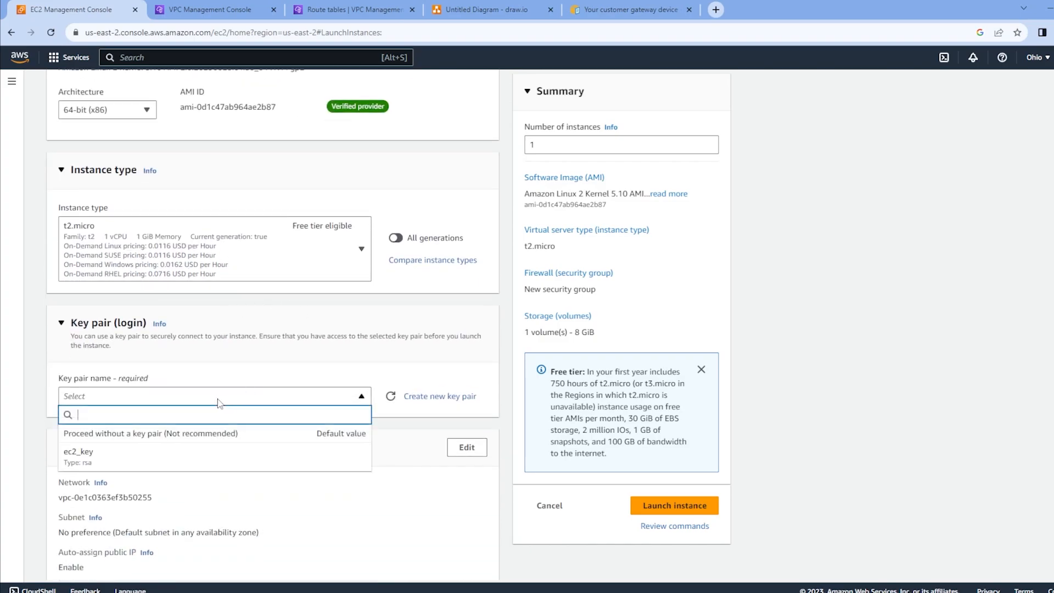
left_click(159, 449)
- Place the new instance in S2S VPC-vpc, in the S2S VPC-subnet-public1-us-east-2a subnet
scroll(346, 330, "down", 2)
left_click(466, 338)
scroll(329, 329, "down", 1)
left_click(214, 322)
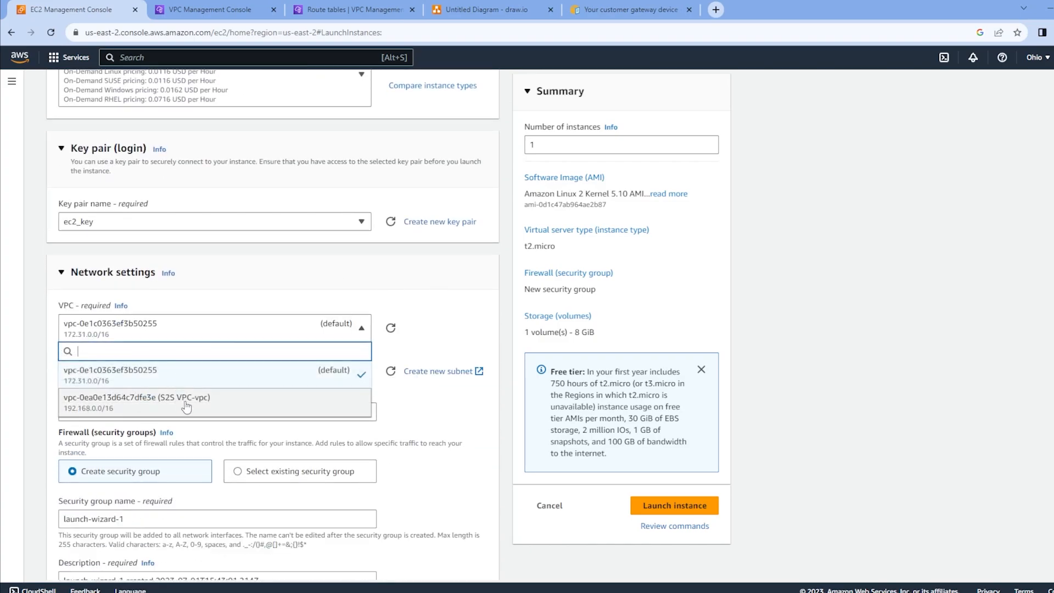
left_click(188, 402)
scroll(188, 402, "down", 1)
left_click(250, 328)
left_click(219, 378)
- Enable automatic public IP assignment for the new instance
scroll(62, 301, "down", 1)
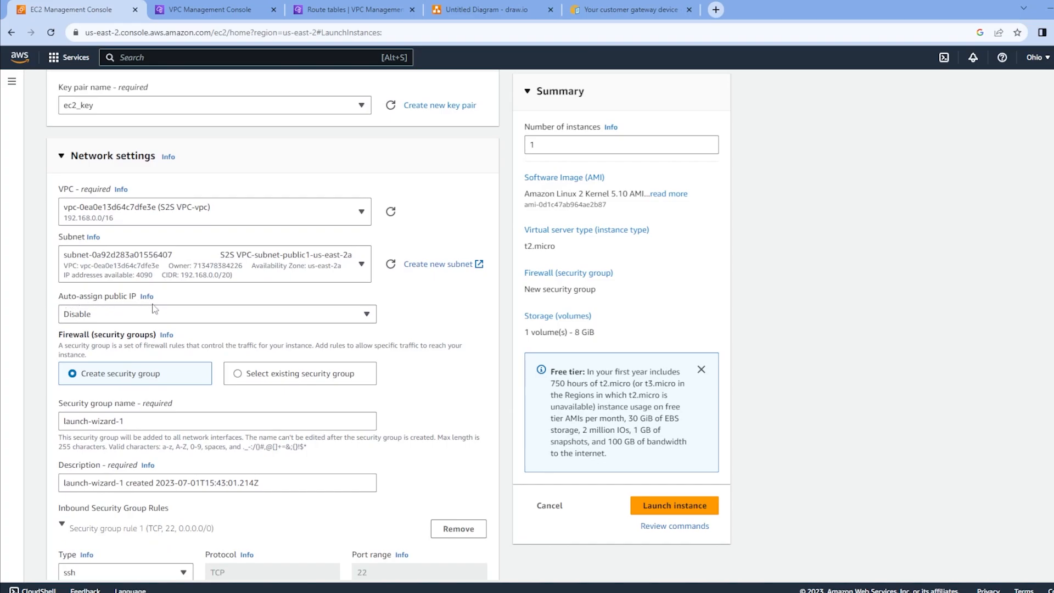
left_click(176, 317)
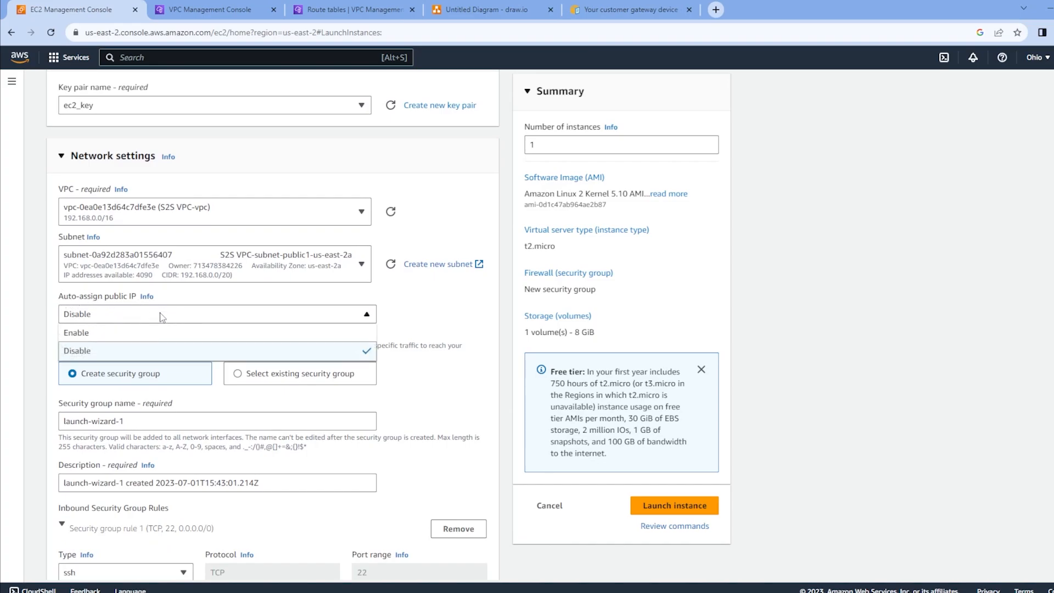
left_click(114, 332)
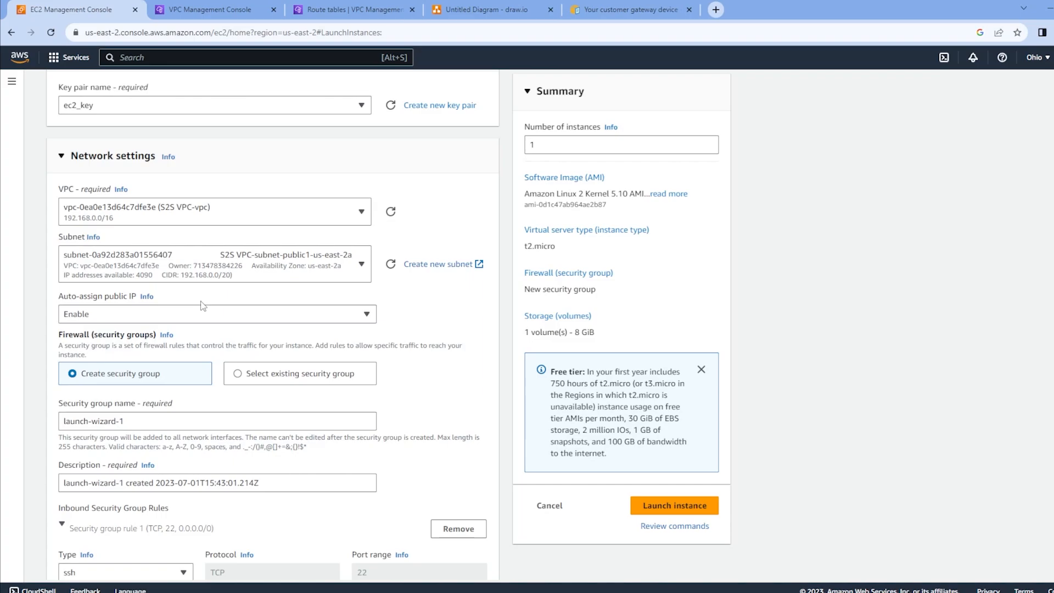
- Use the existing SSH/RDP/ICMP security group for the new instance and launch it
scroll(206, 319, "down", 2)
left_click(292, 258)
left_click(182, 305)
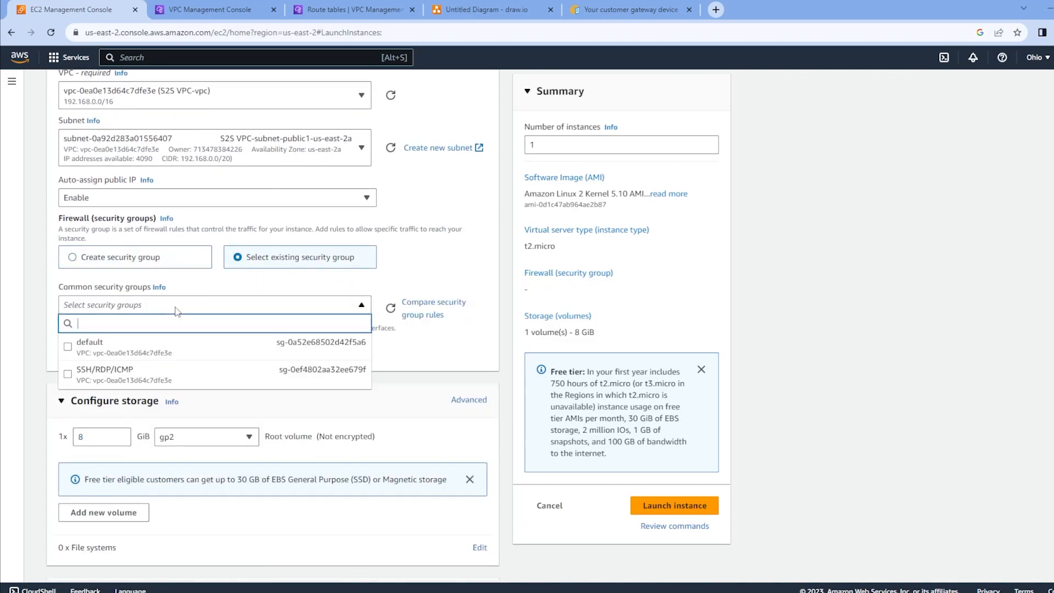
left_click(95, 375)
left_click(689, 506)
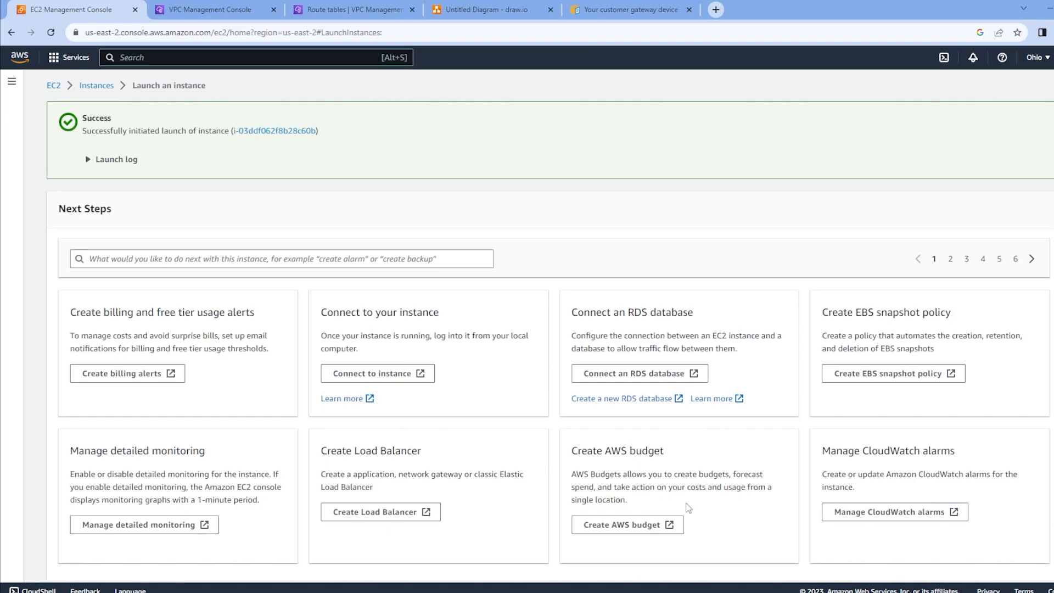
- Go back to the instances list and terminate the My Server instance
left_click(98, 86)
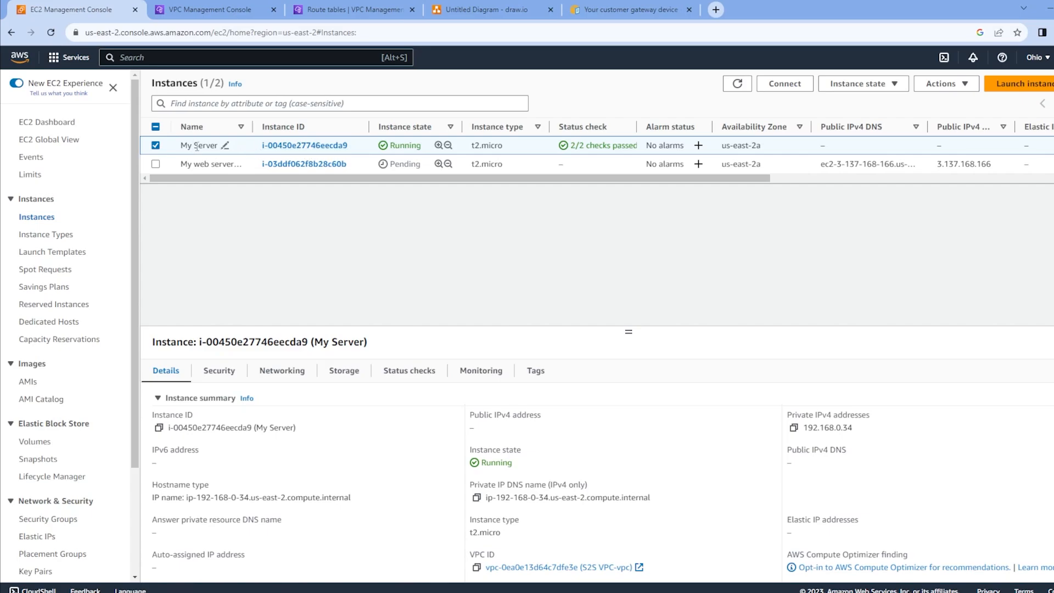
left_click(943, 84)
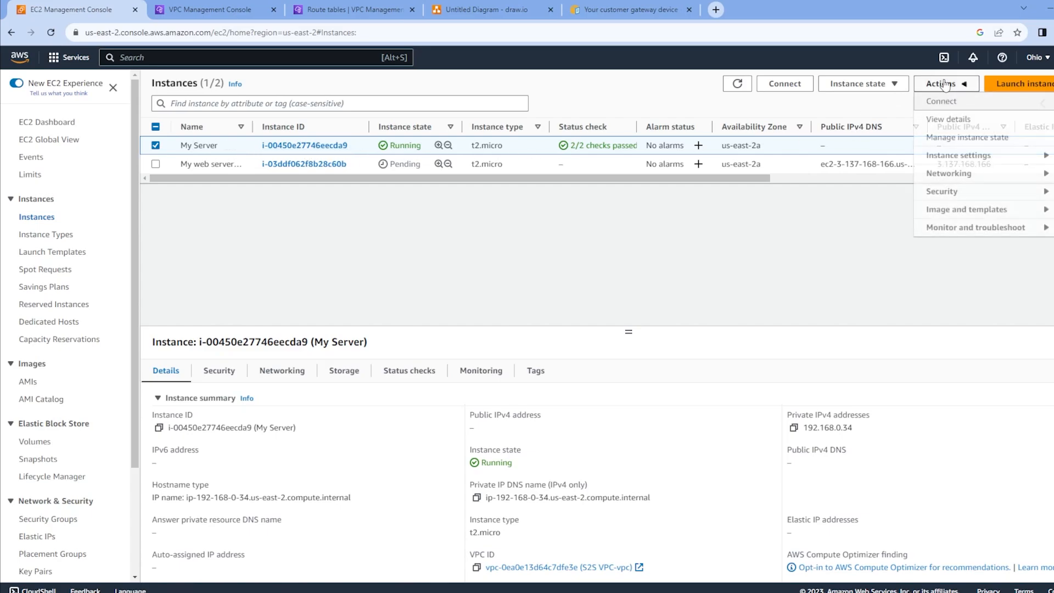
left_click(858, 84)
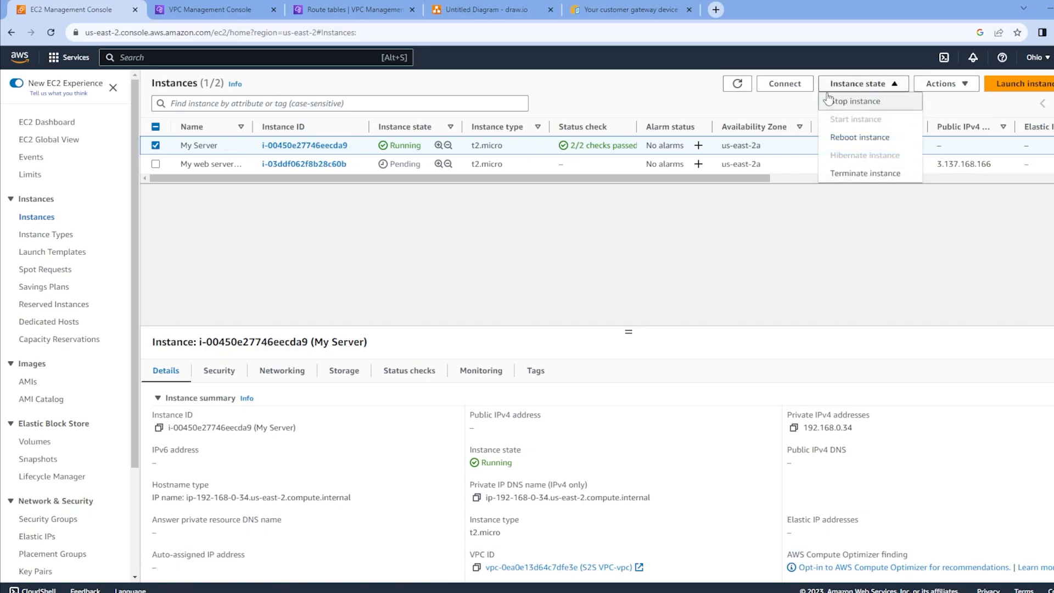
left_click(866, 171)
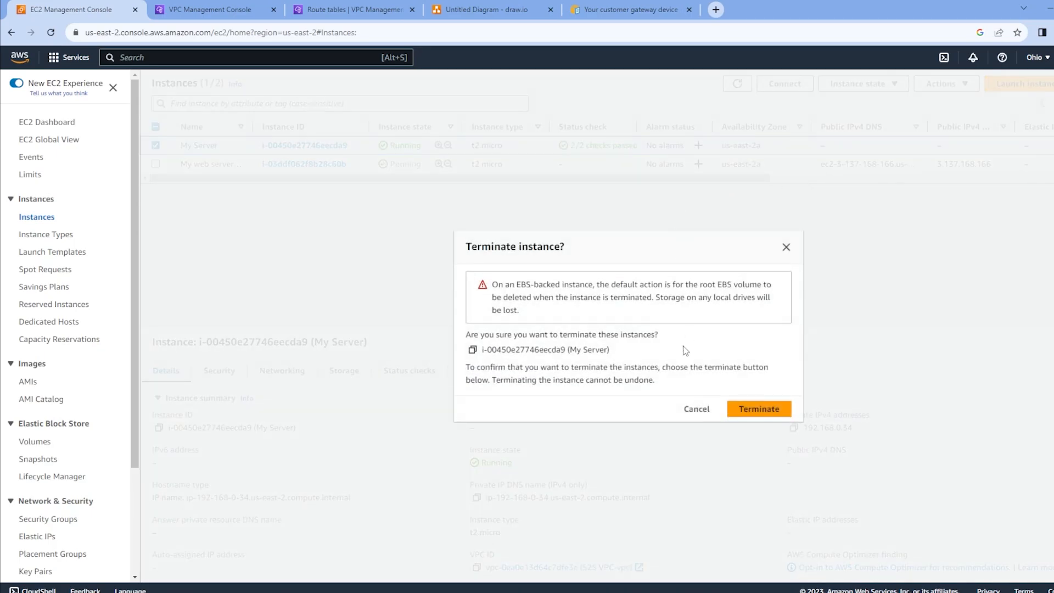
left_click(758, 413)
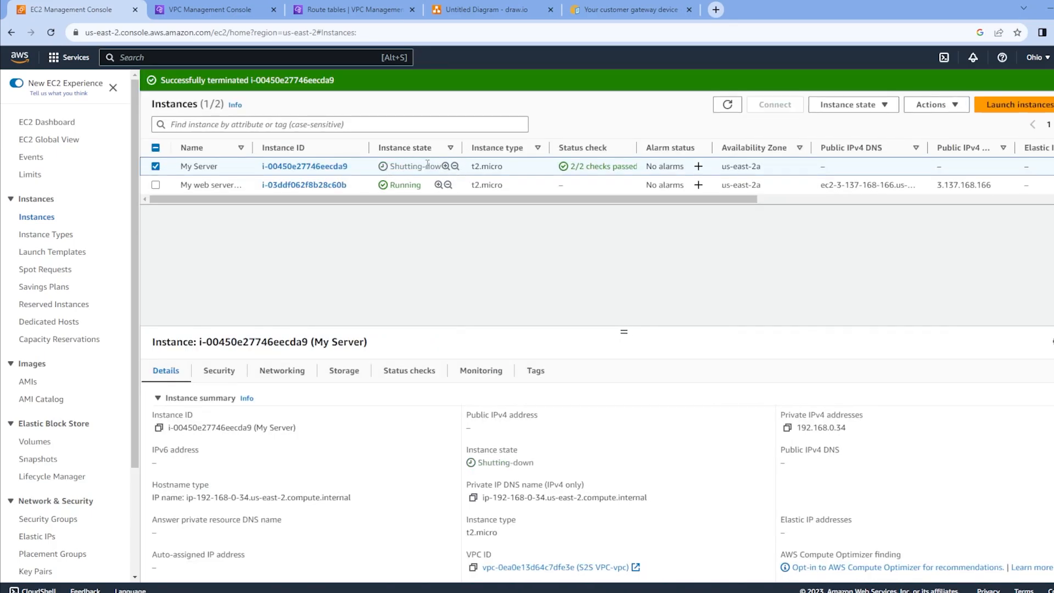
- Select the My web server again instance, widen the Name column, and check its public and private IPv4 addresses
left_click(500, 185)
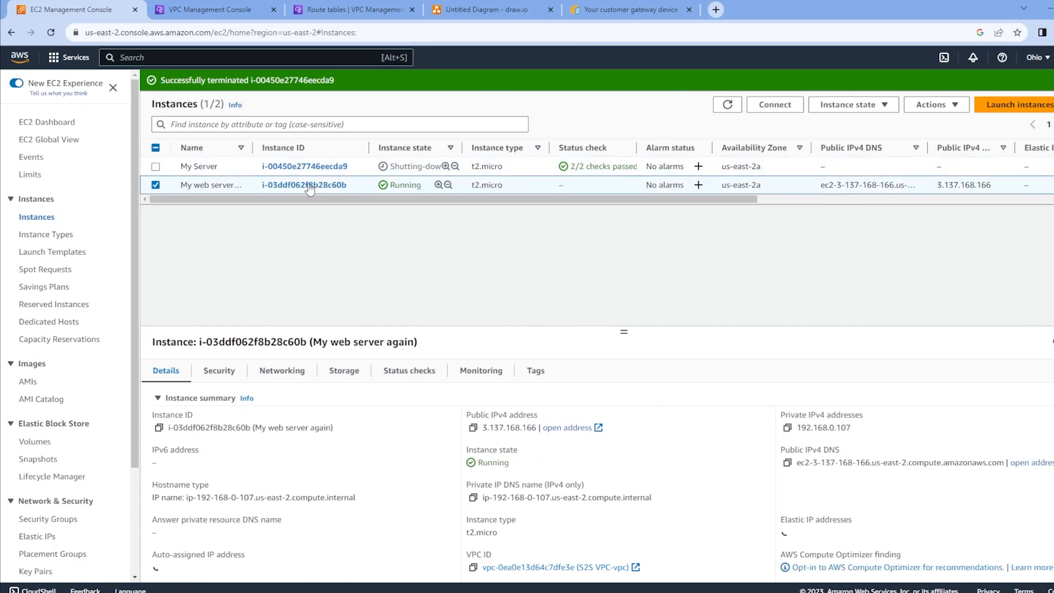
left_click_drag(252, 147, 282, 148)
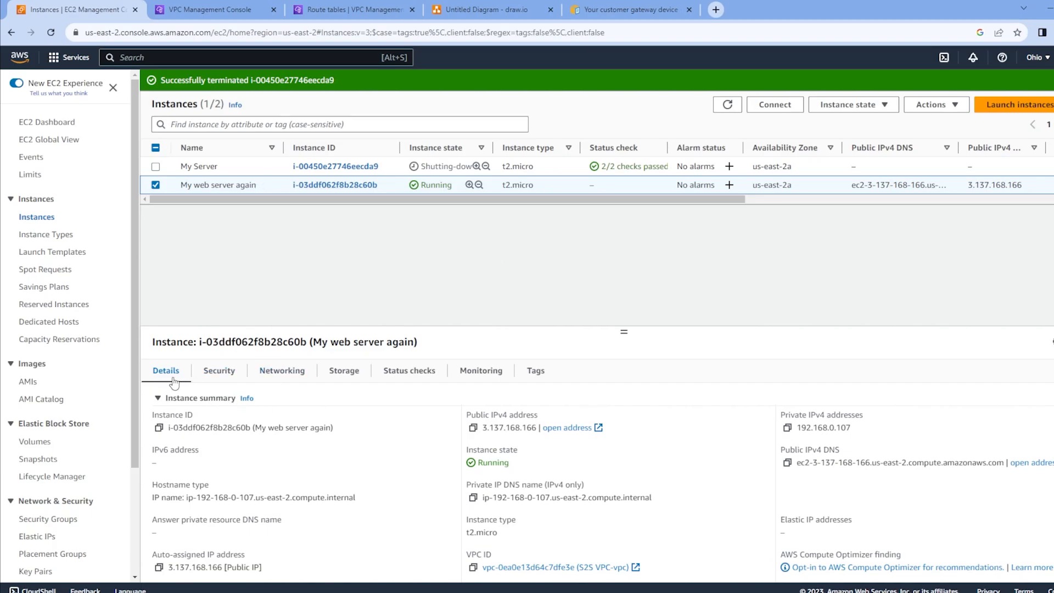
scroll(604, 423, "down", 1)
scroll(796, 420, "up", 1)
left_click_drag(773, 413, 863, 430)
left_click(629, 429)
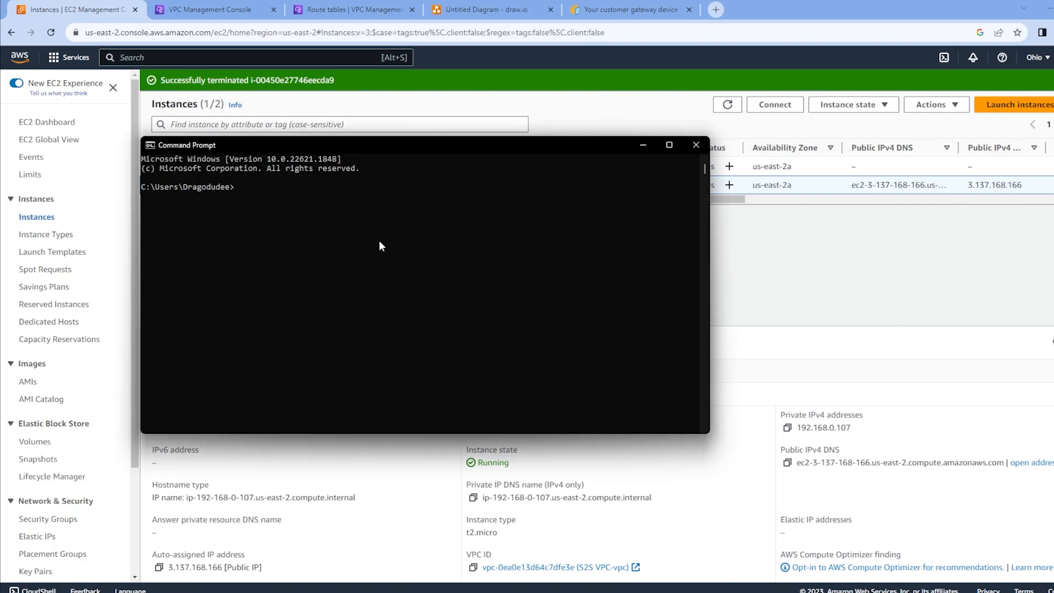
- Ping the My web server again instance's public IPv4 address 3.137.168.166 from Command Prompt
type("ping")
left_click_drag(406, 146, 733, 157)
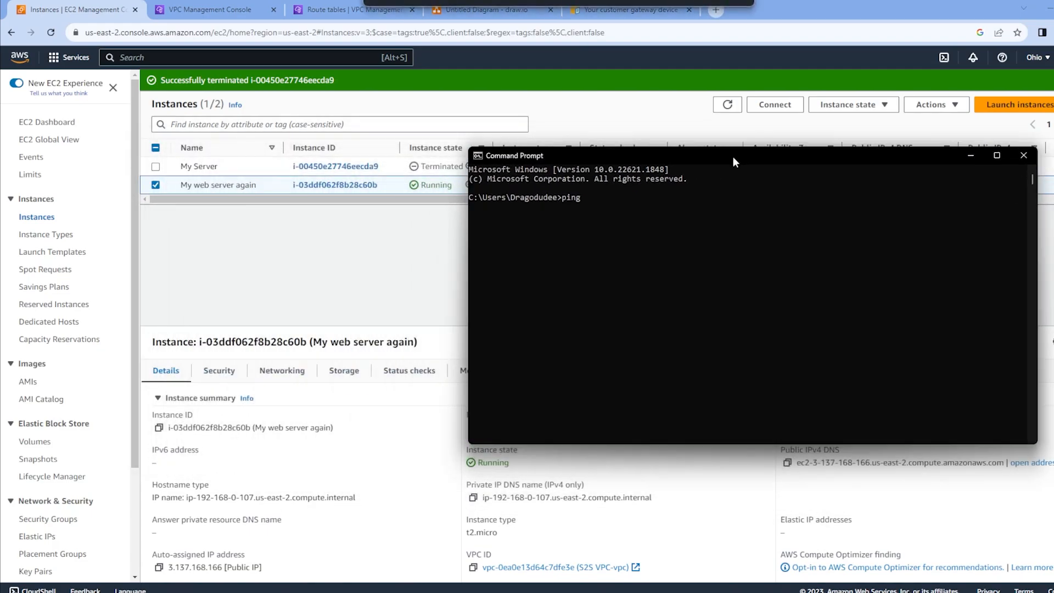
left_click(277, 312)
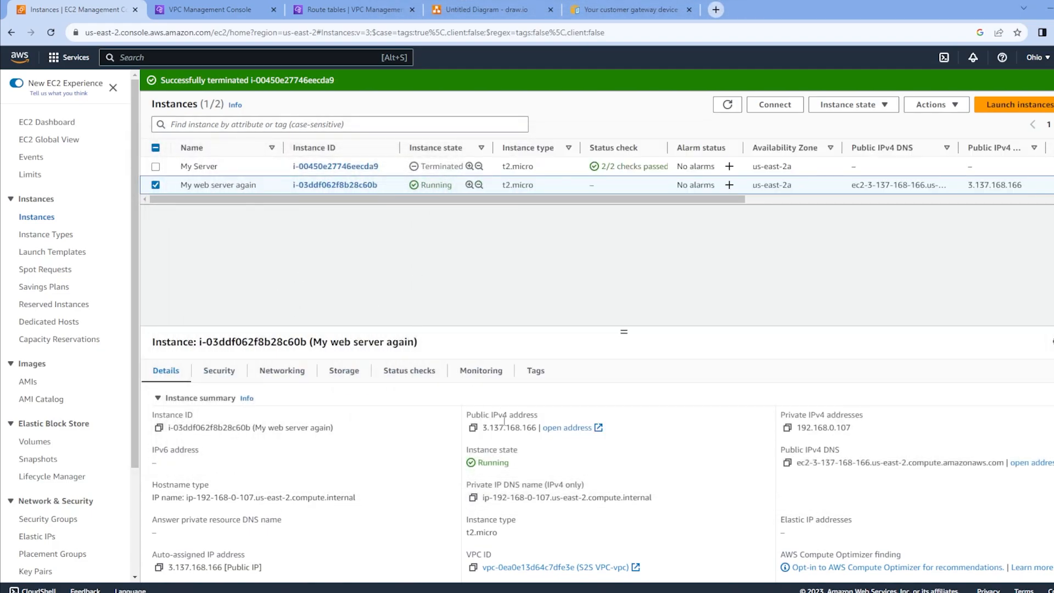
left_click(473, 429)
key("alt+Tab")
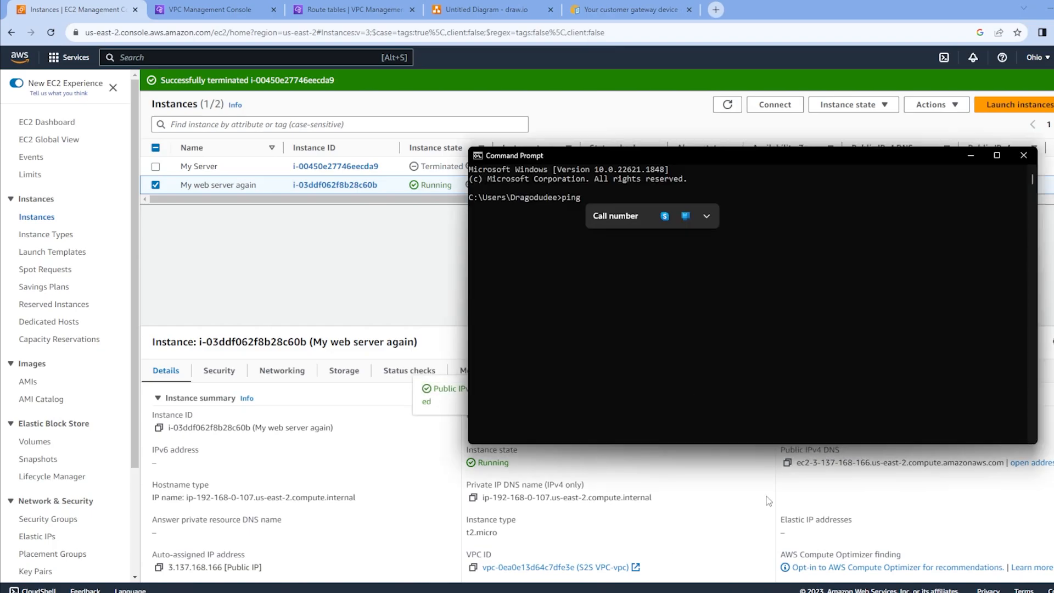
key("ctrl+v")
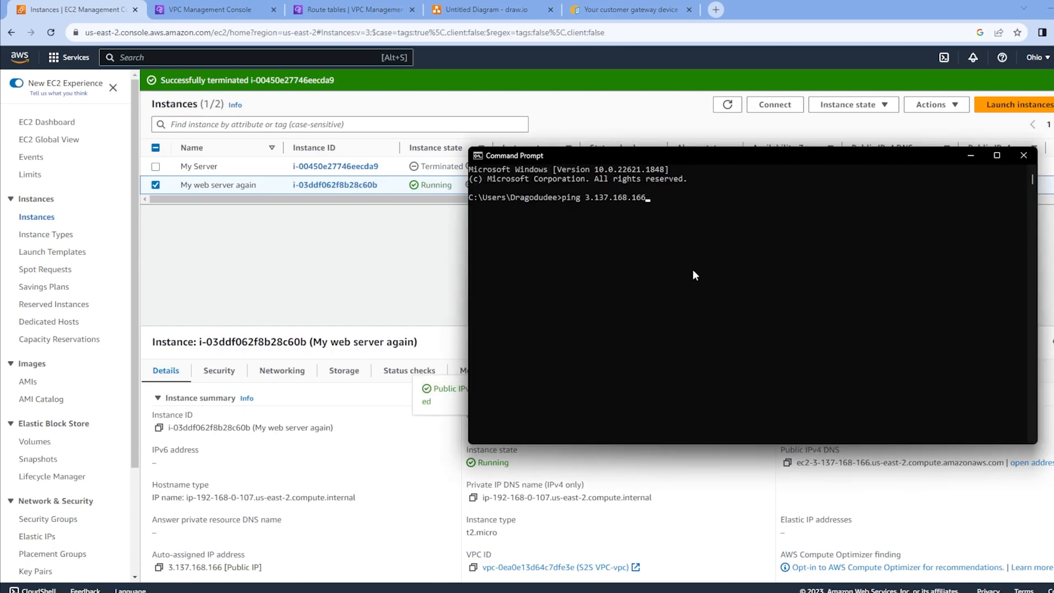
key("Return")
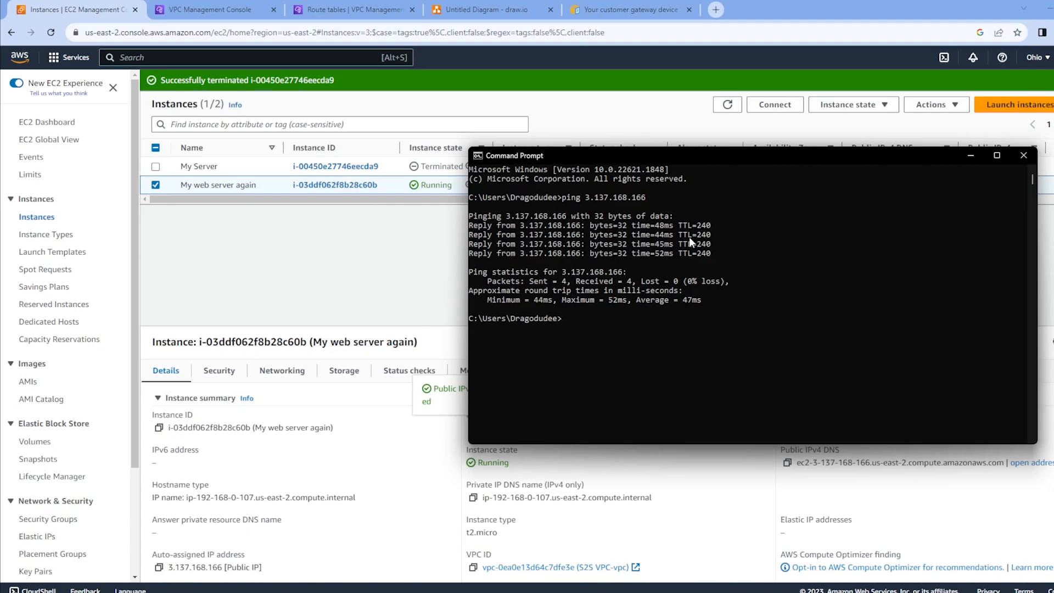
- Start PuTTY and enter the instance's public IPv4 address as the host name
key("alt+Tab")
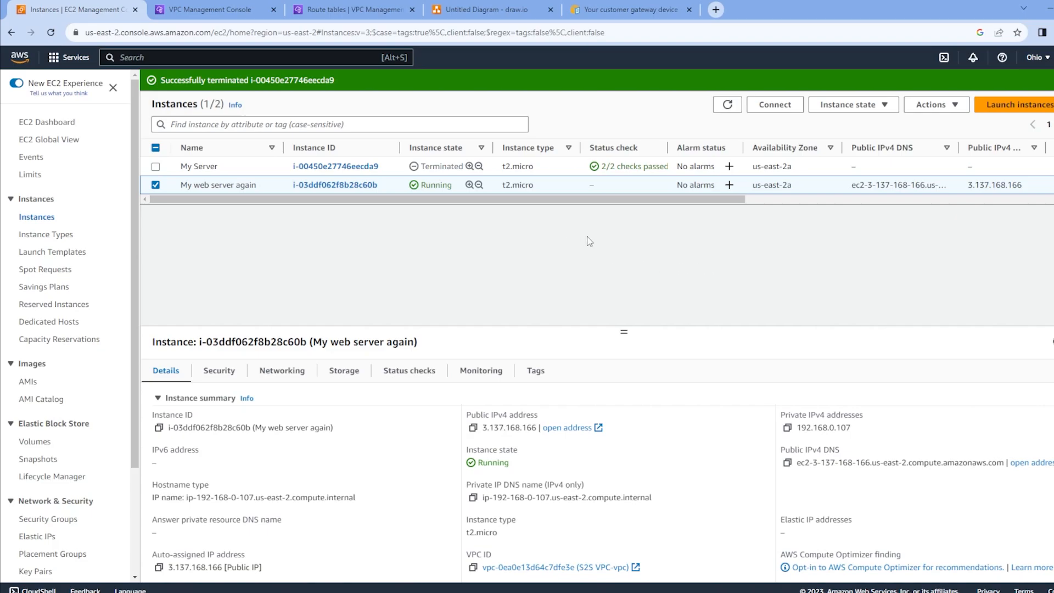
key("super")
type("putty")
key("Return")
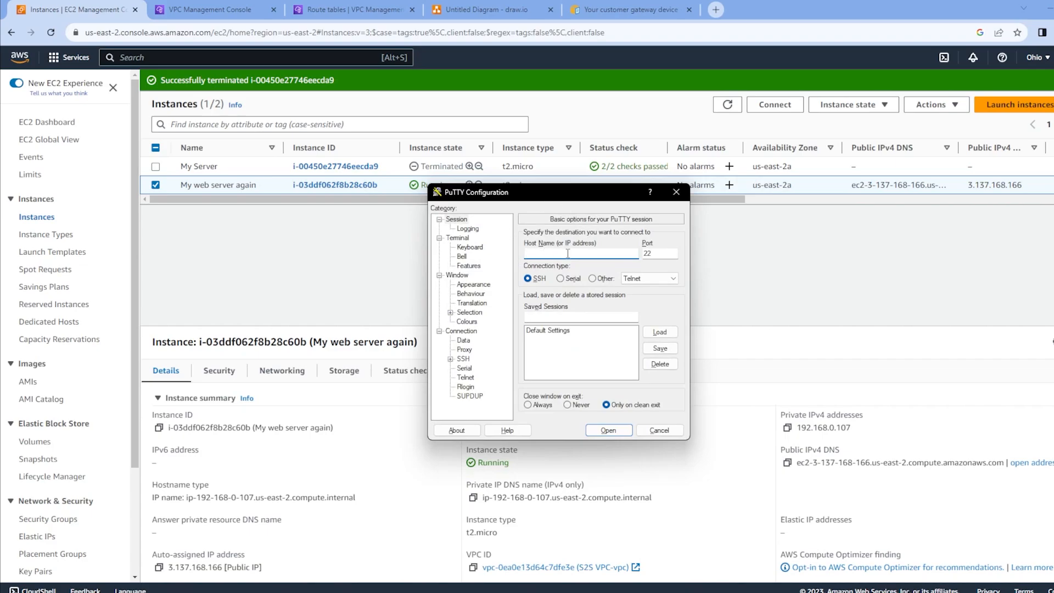
key("ctrl+v")
- Set the ec2_key private key file from the Downloads folder for the session's SSH authentication
left_click(463, 360)
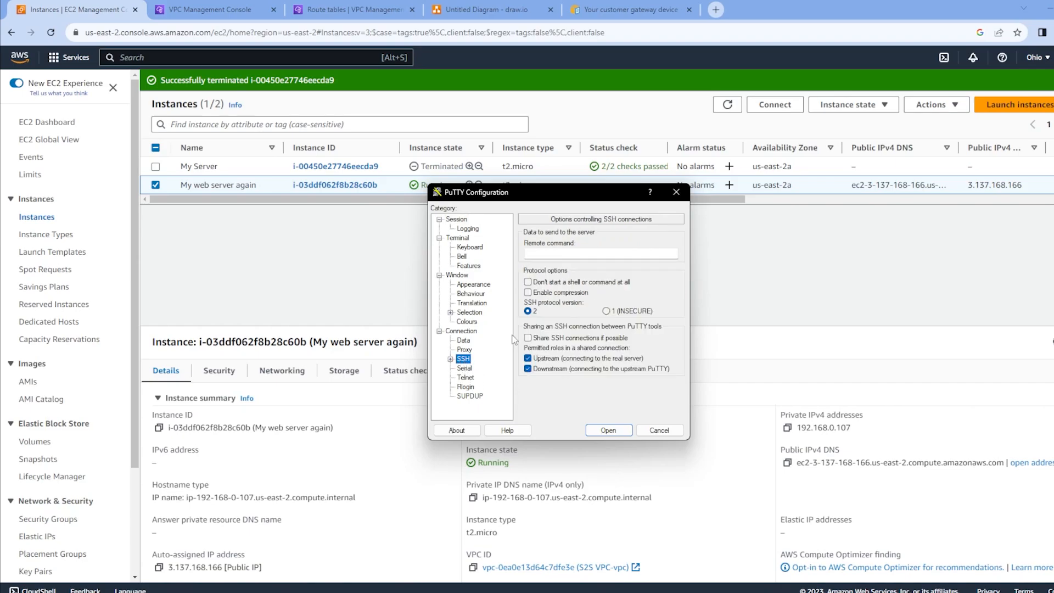
left_click(450, 359)
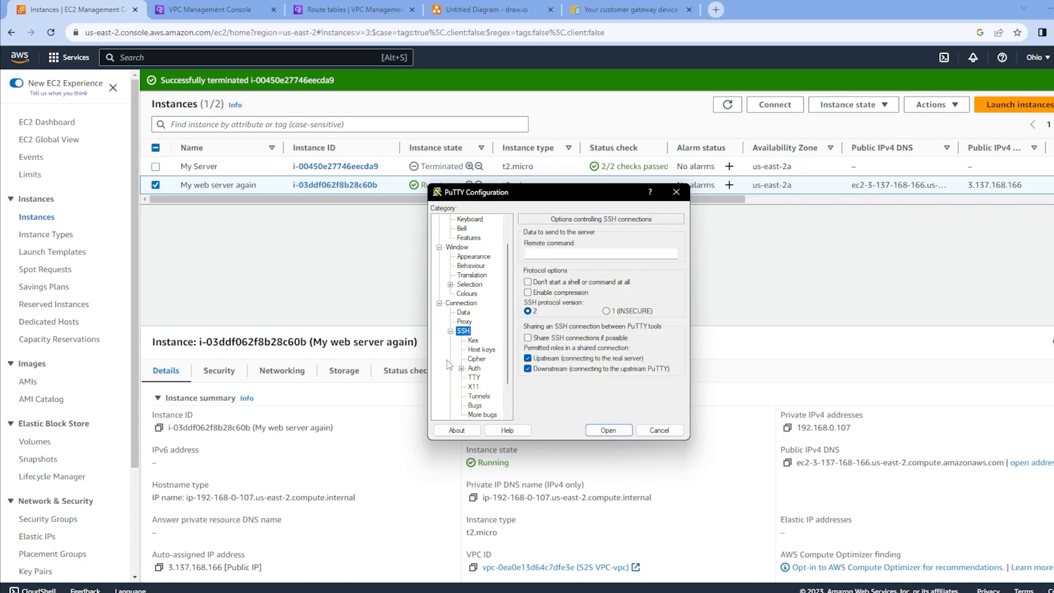
left_click(474, 369)
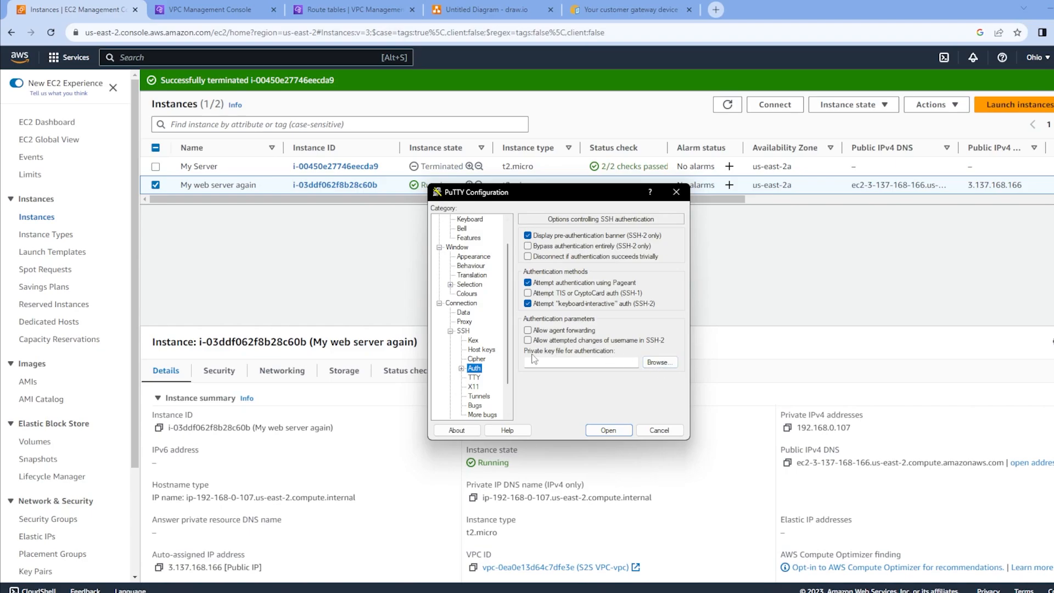
left_click(658, 362)
left_click(486, 353)
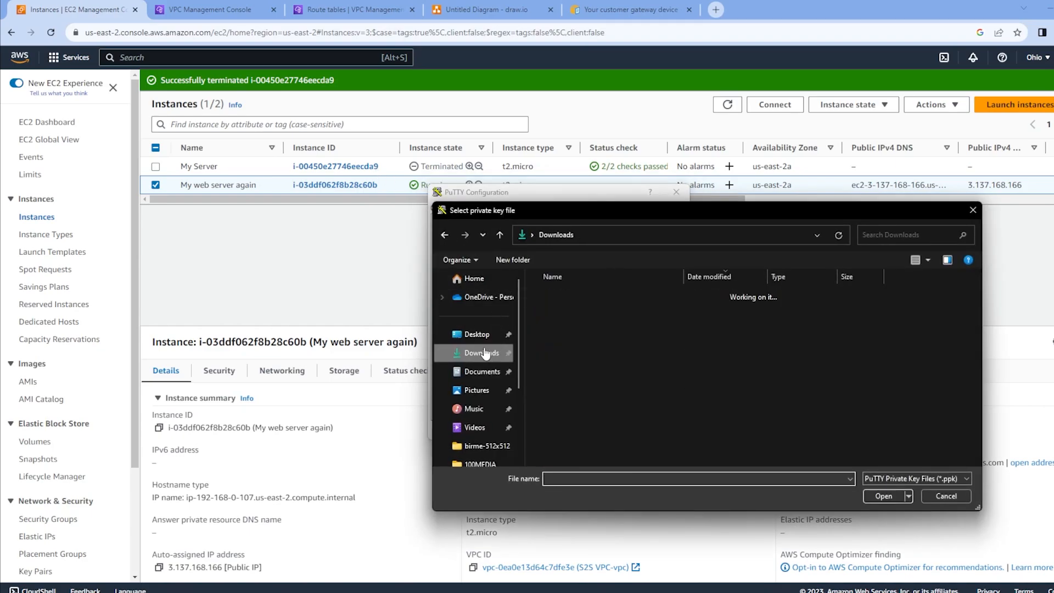
double_click(588, 308)
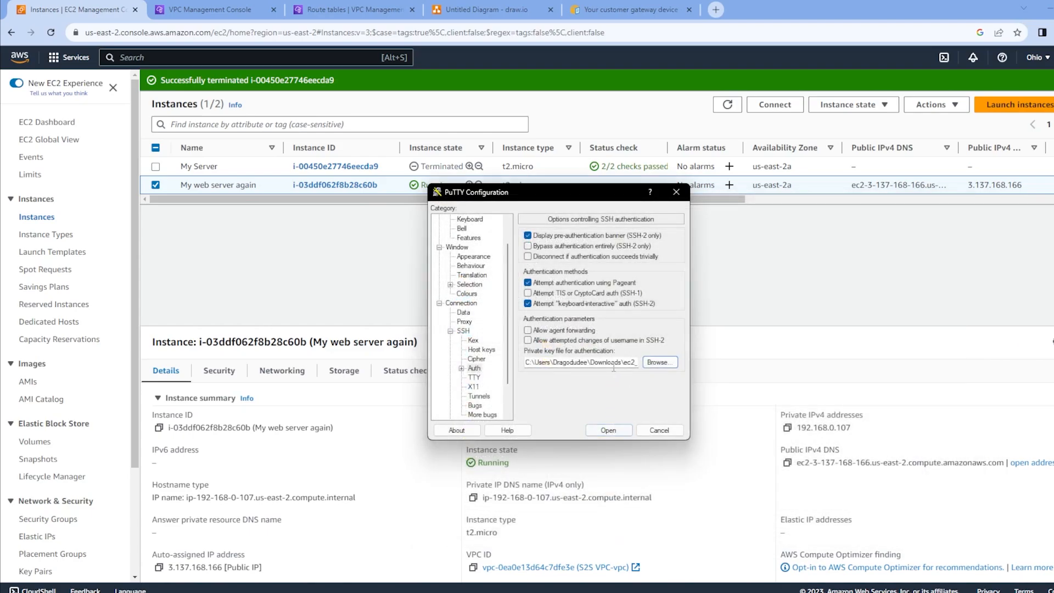
- Open the SSH connection, accept the server's host key, and move the terminal window clear of the instance actions
left_click(609, 431)
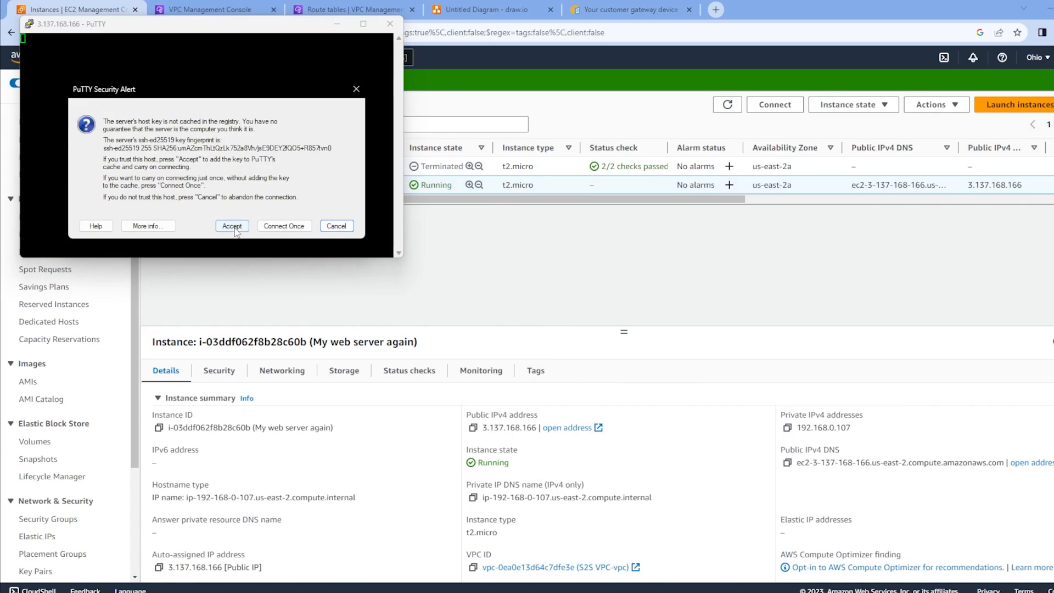
left_click(233, 227)
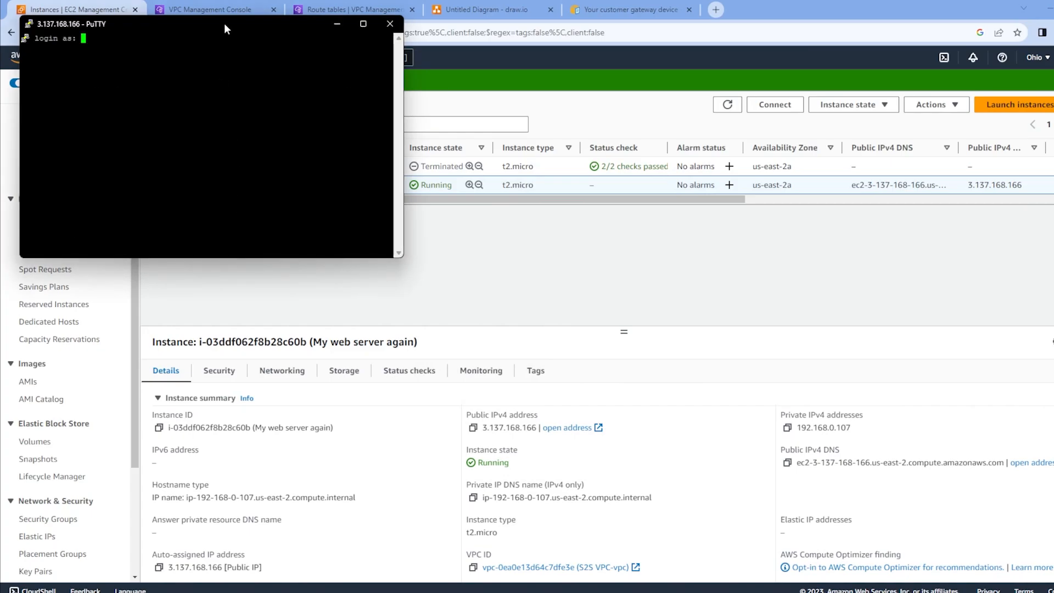
left_click_drag(224, 28, 494, 289)
- Look up the instance's SSH client connection instructions in the console and log in to the PuTTY session as ec2-user
left_click(775, 105)
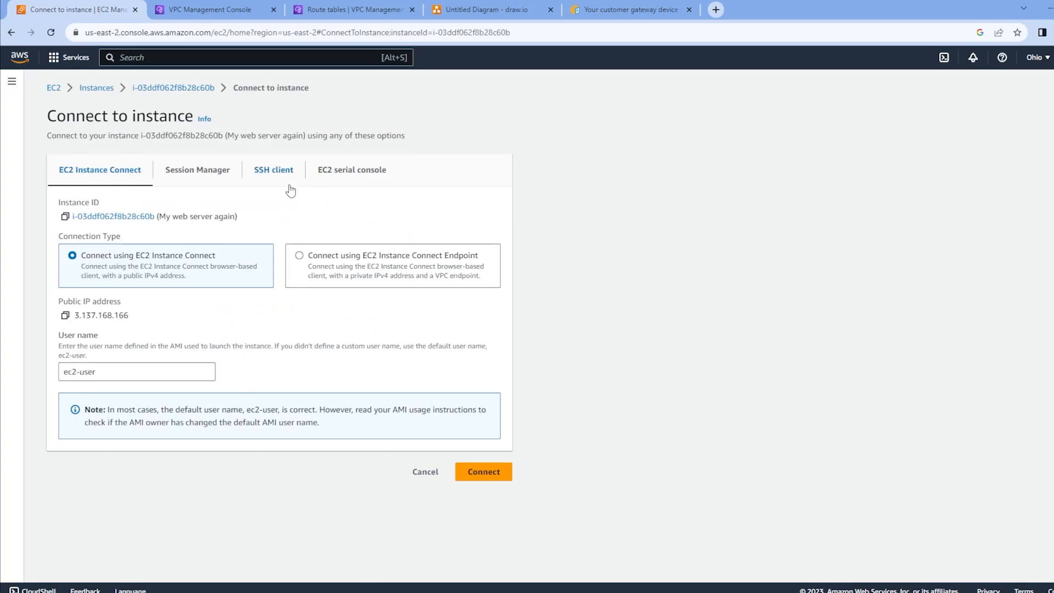
left_click(279, 181)
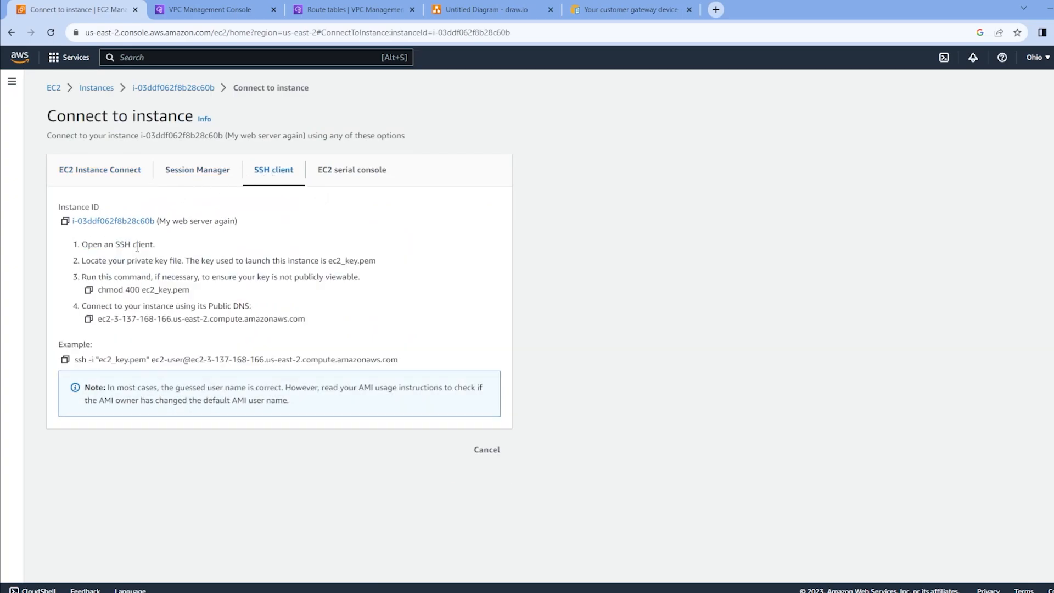
left_click_drag(155, 359, 184, 359)
left_click(211, 333)
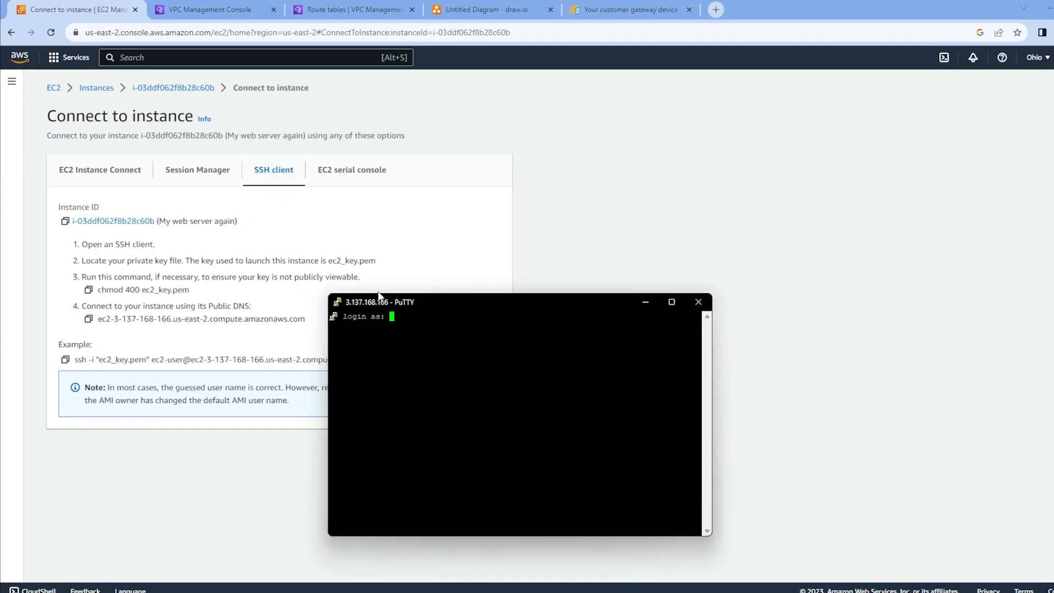
type("ec2-user")
key("Return")
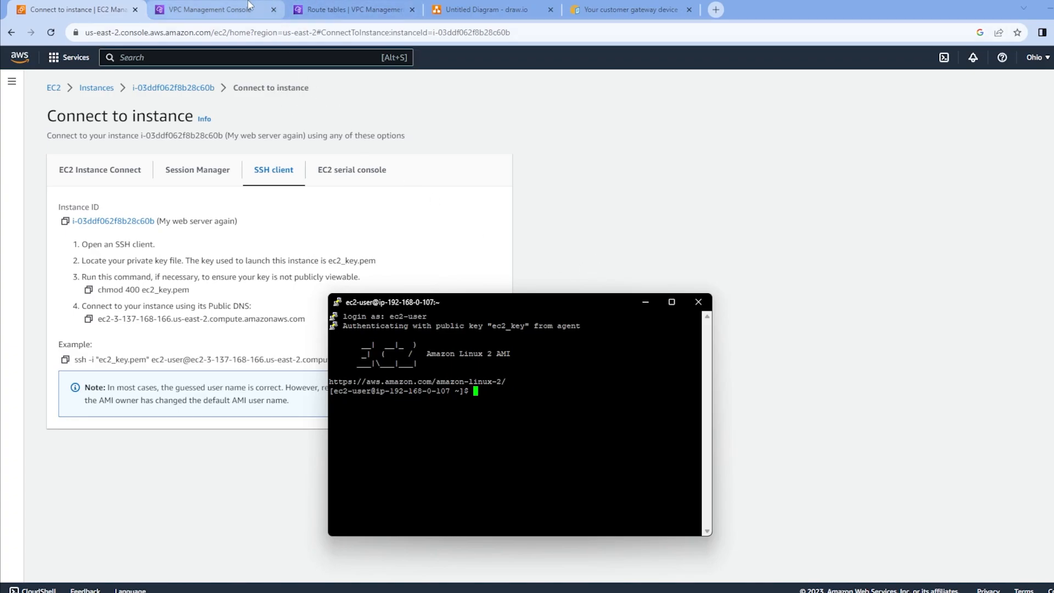
- Switch to the draw.io diagram and move the On-Premise box up so it encloses the 10.0.0.0/16 label
left_click(483, 9)
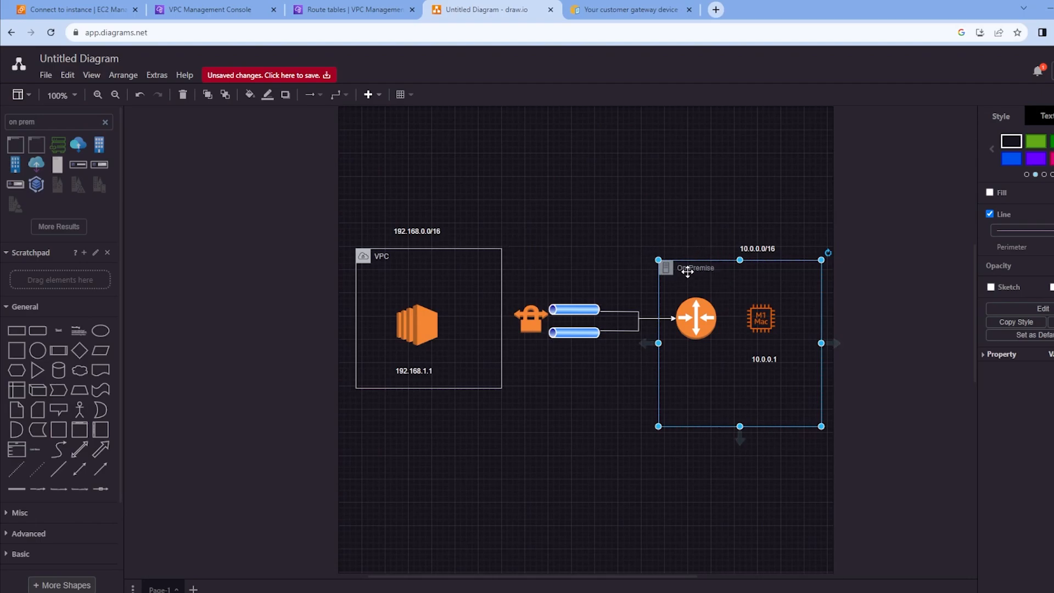
left_click_drag(688, 271, 690, 259)
left_click(755, 242)
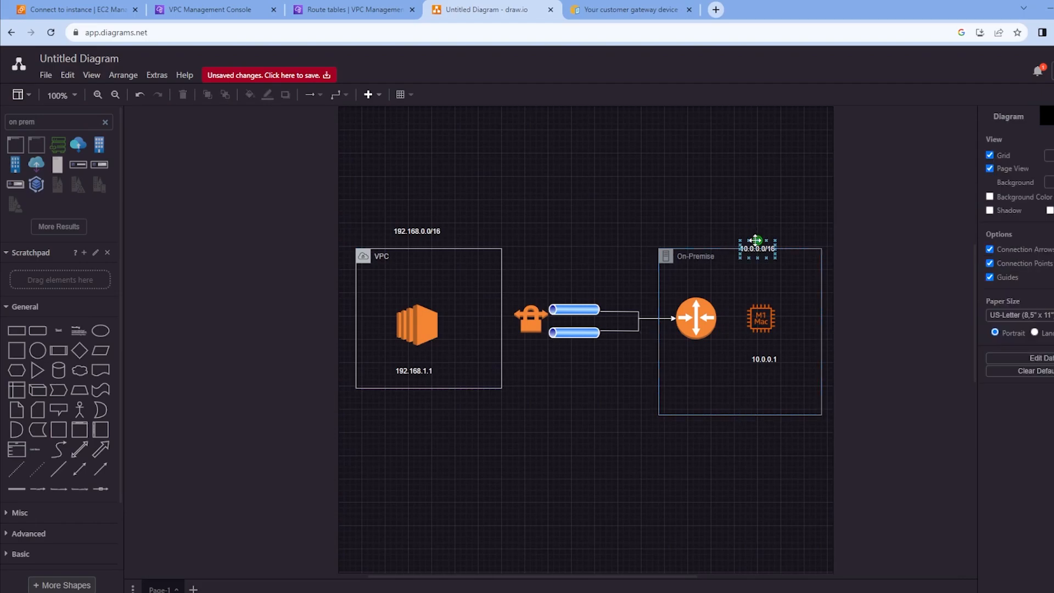
left_click_drag(756, 270, 756, 256)
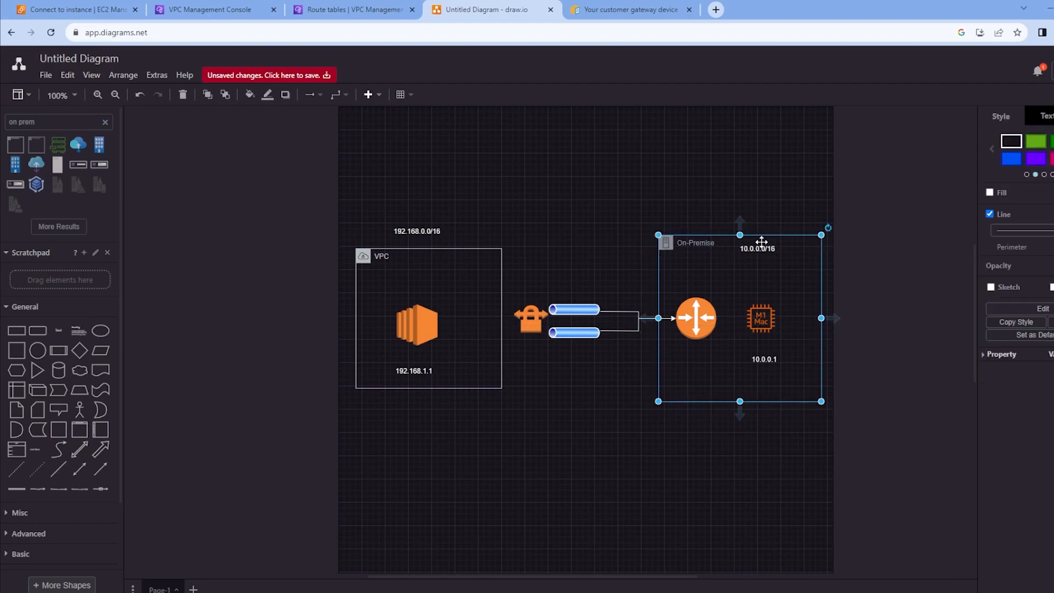
left_click(714, 221)
left_click(699, 305)
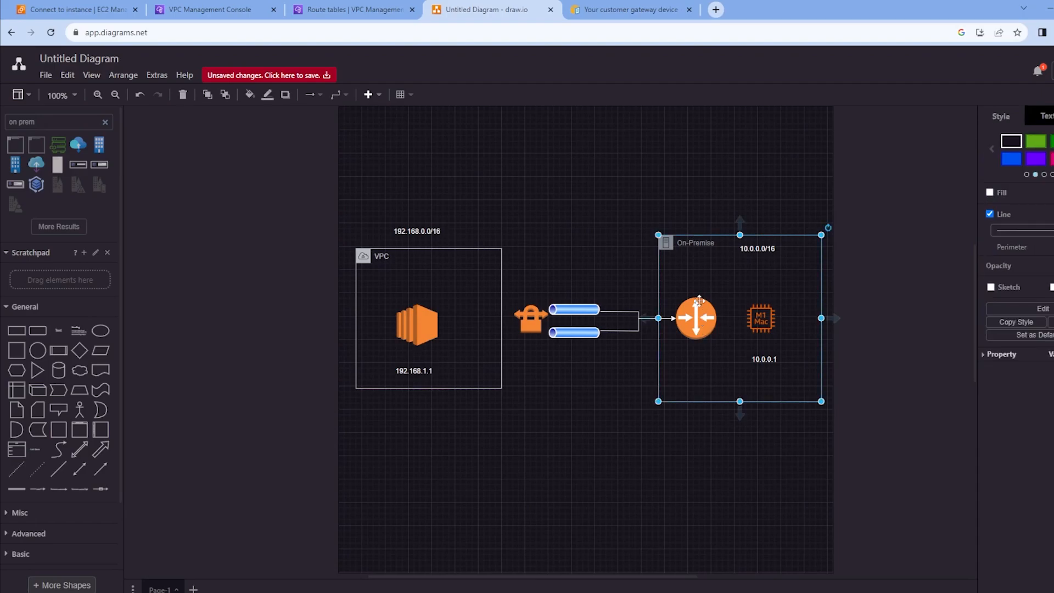
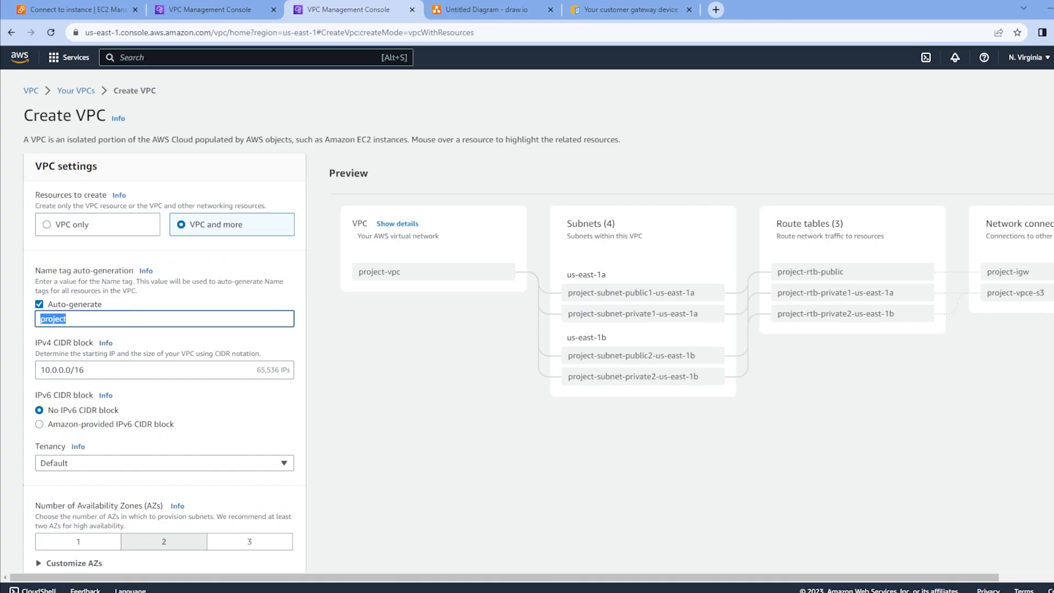
- Set the auto-generated name tag of the new N. Virginia VPC to On-prem site
type("On-prem")
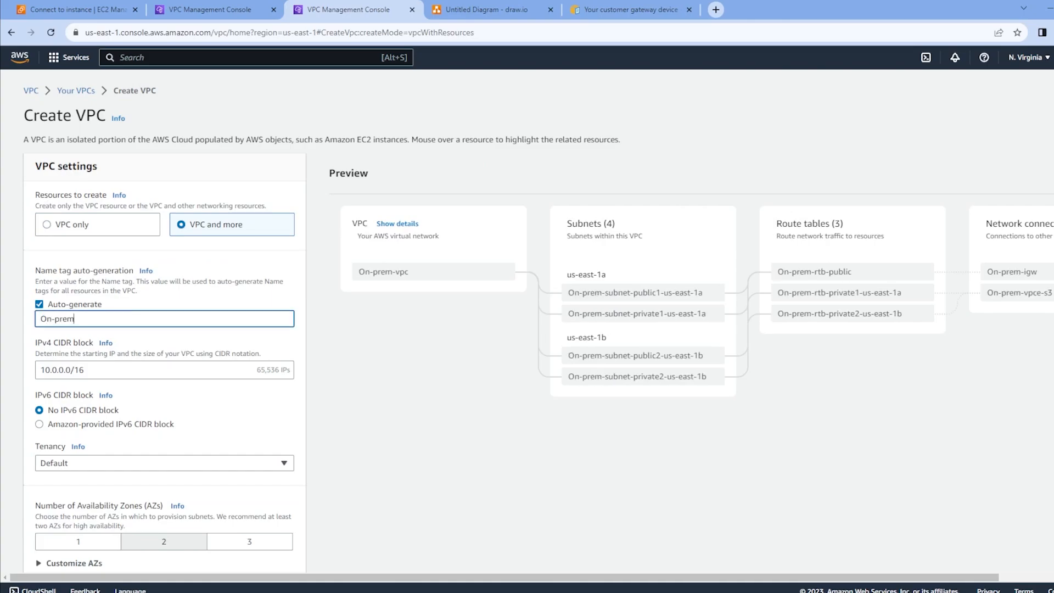
type(" site")
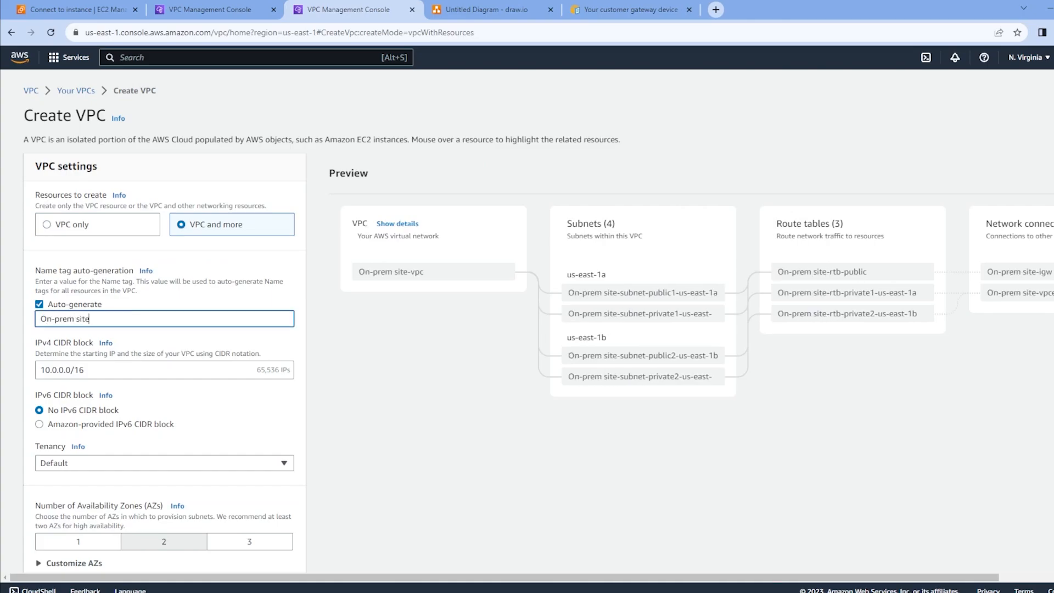
left_click(392, 386)
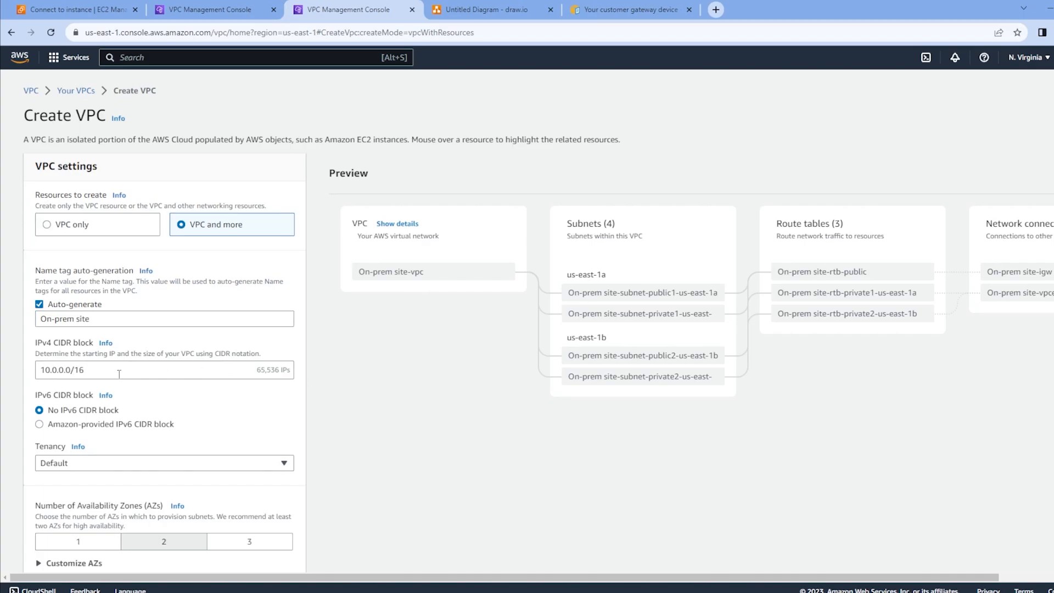
- Limit the new VPC to 1 Availability Zone and 0 private subnets
scroll(165, 384, "down", 2)
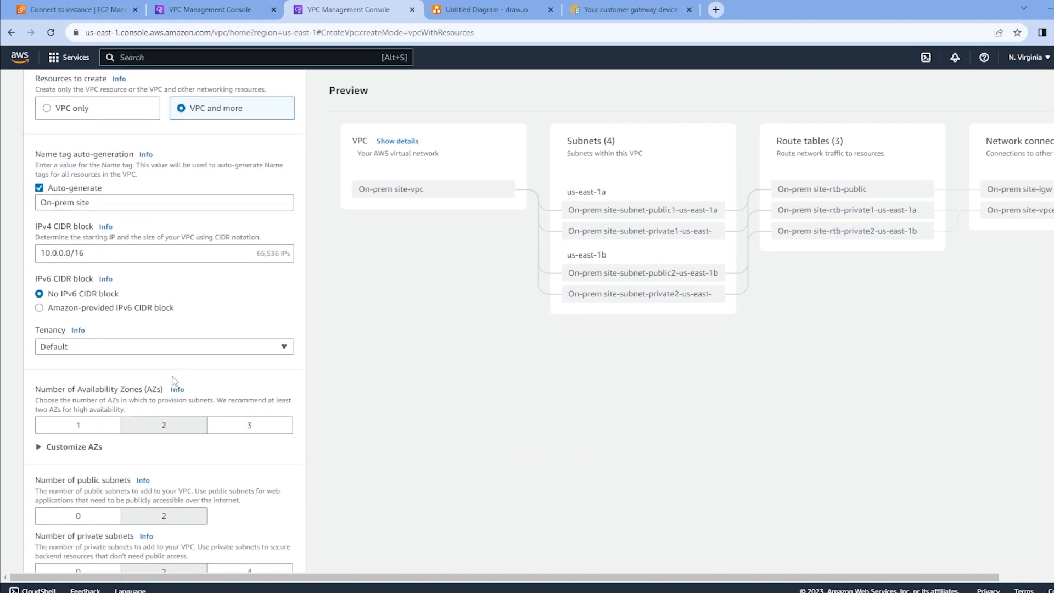
scroll(124, 354, "down", 2)
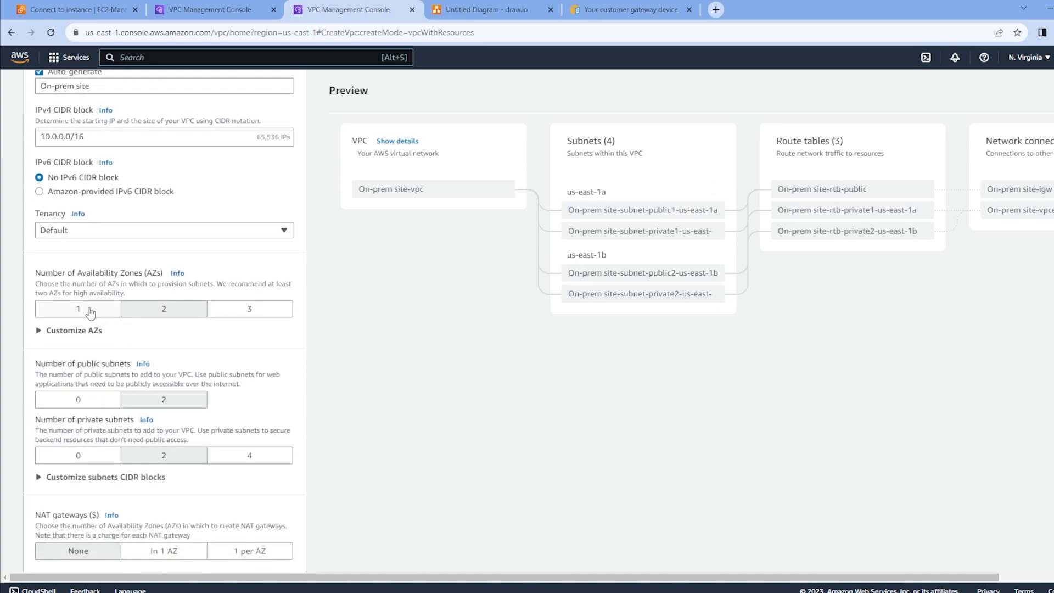
left_click(90, 311)
scroll(88, 330, "down", 1)
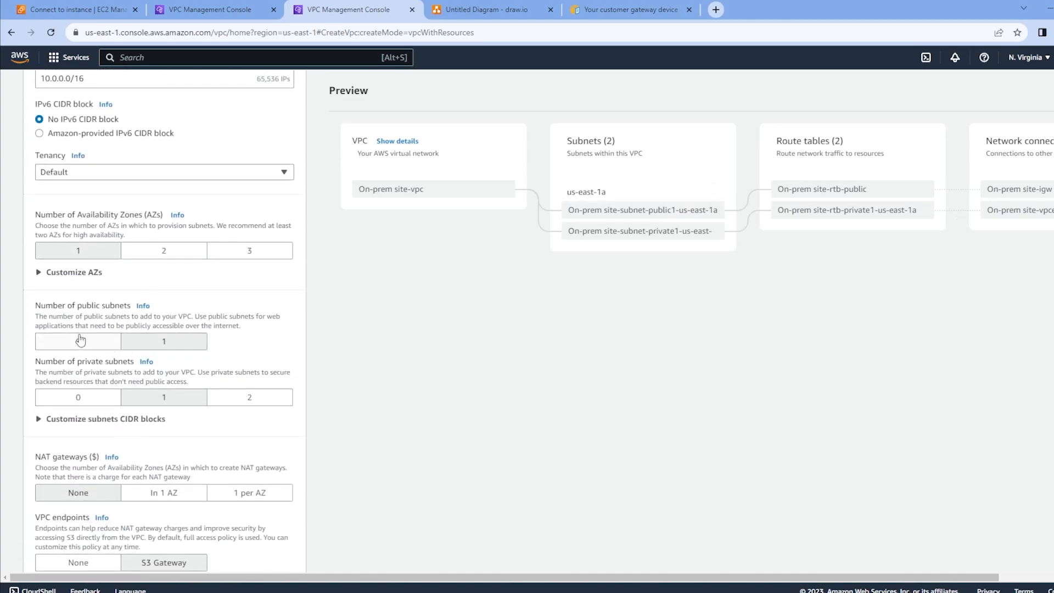
left_click(78, 400)
- Set the VPC endpoints to None and create the VPC
scroll(201, 393, "down", 2)
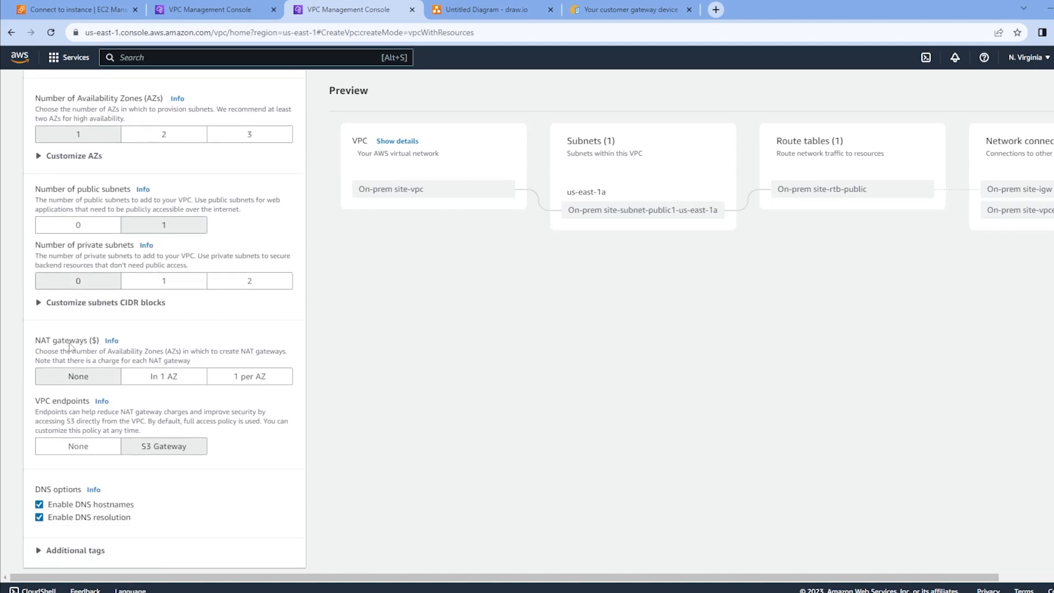
left_click(79, 446)
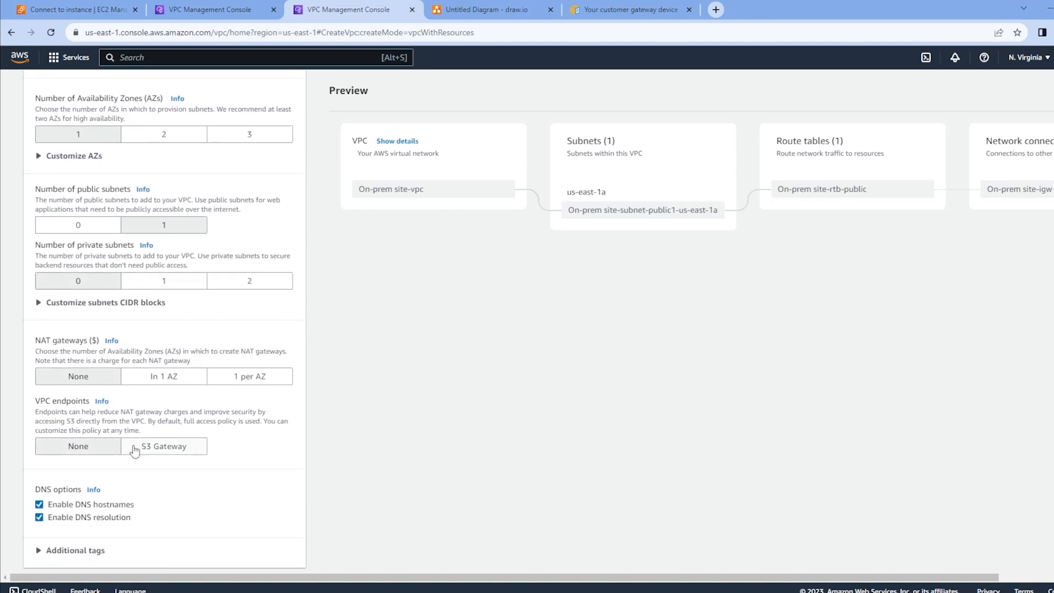
scroll(253, 441, "down", 1)
left_click(272, 551)
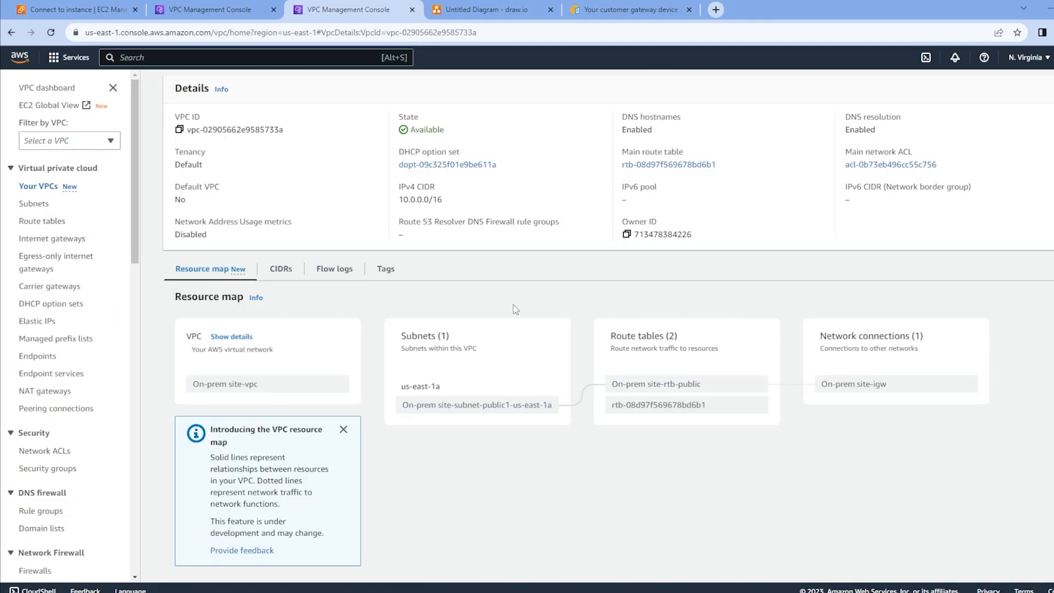
- Go to the EC2 service in N. Virginia and open its list of running instances
type("ec2")
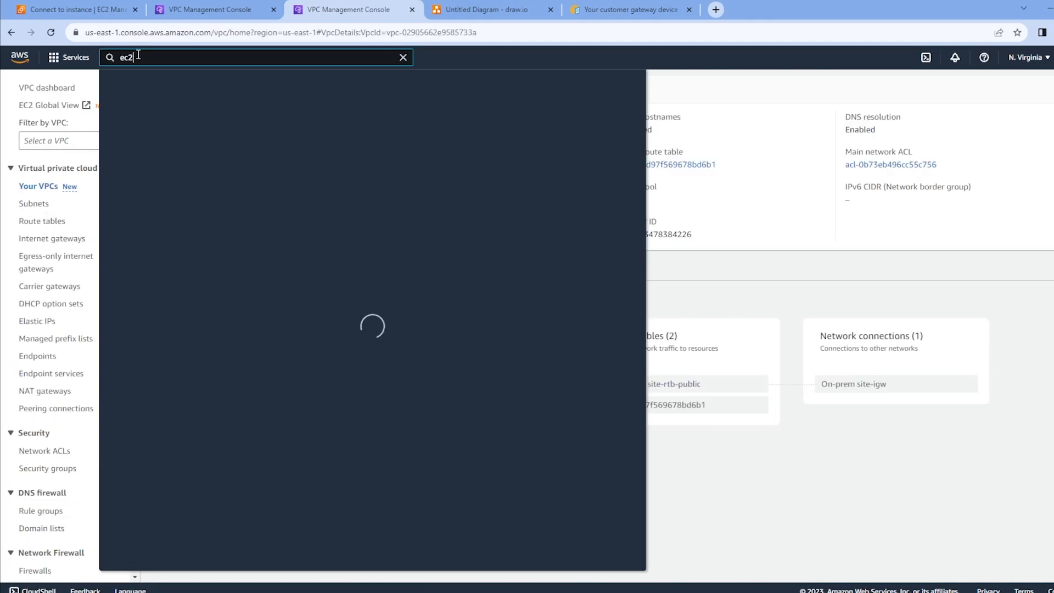
left_click(285, 170)
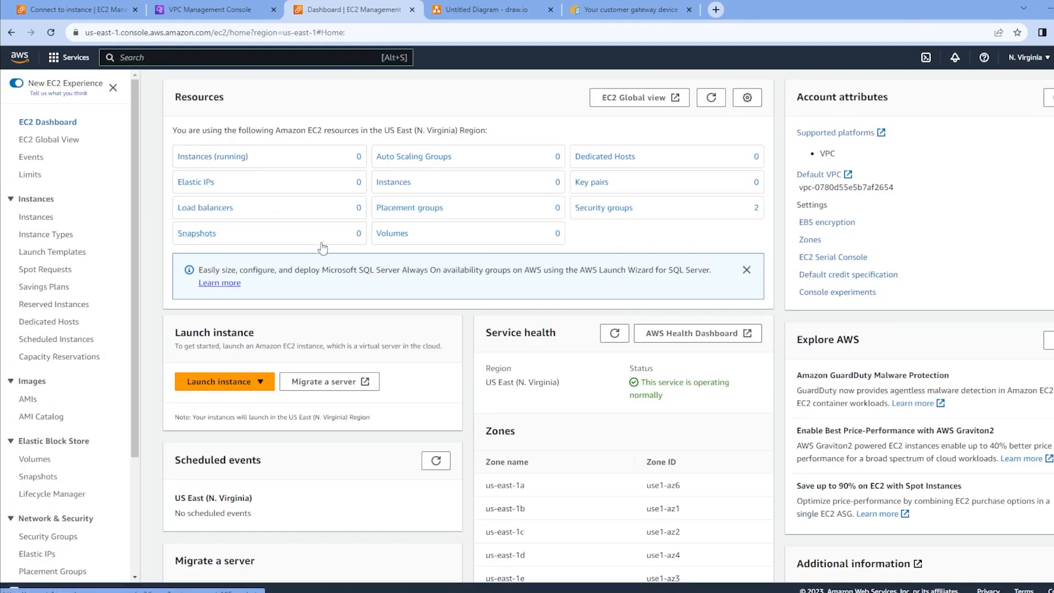
left_click(245, 159)
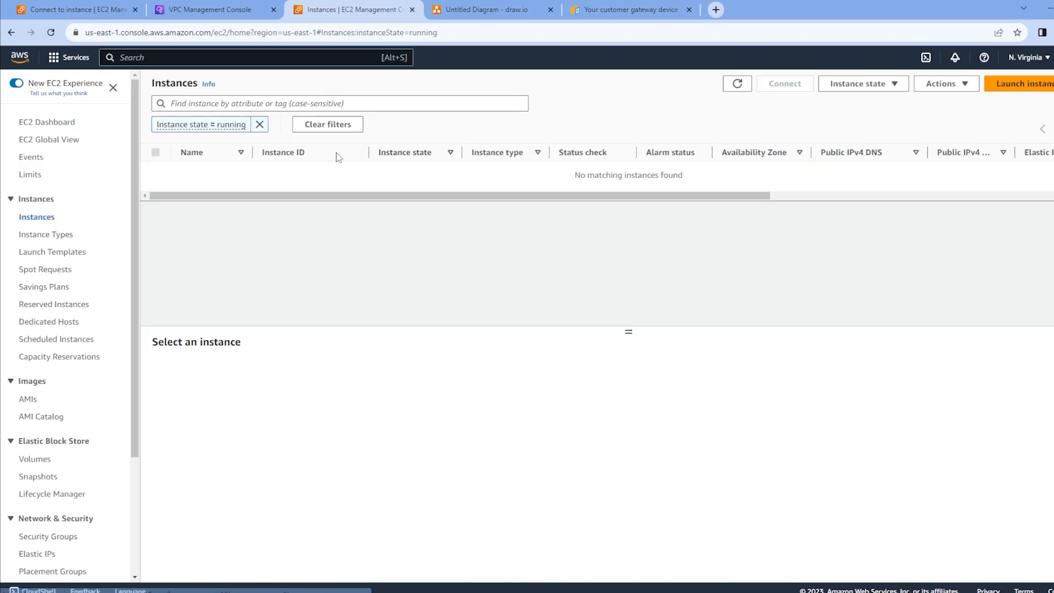
- Start launching a new instance named Strongswan with the Amazon Linux 2 AMI (HVM) - Kernel 5.10, SSD Volume Type image
left_click(260, 124)
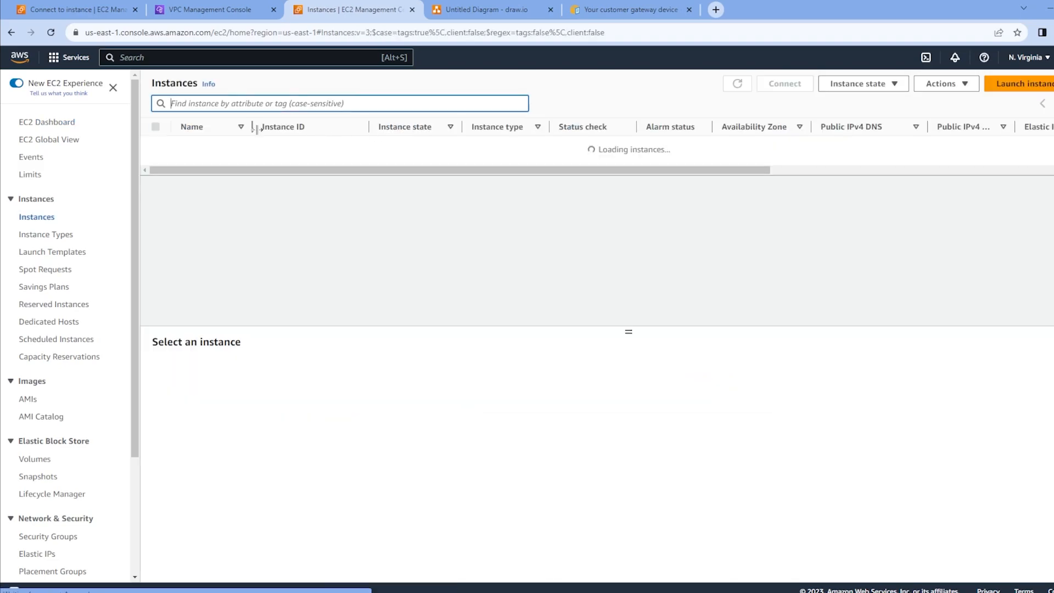
left_click(1033, 86)
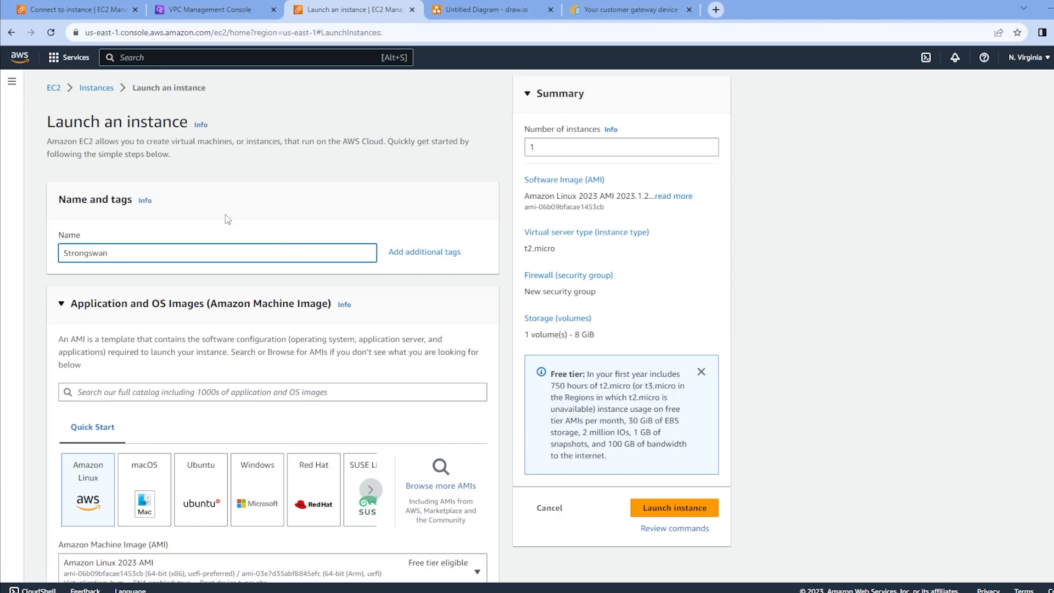
scroll(106, 310, "down", 4)
left_click(154, 285)
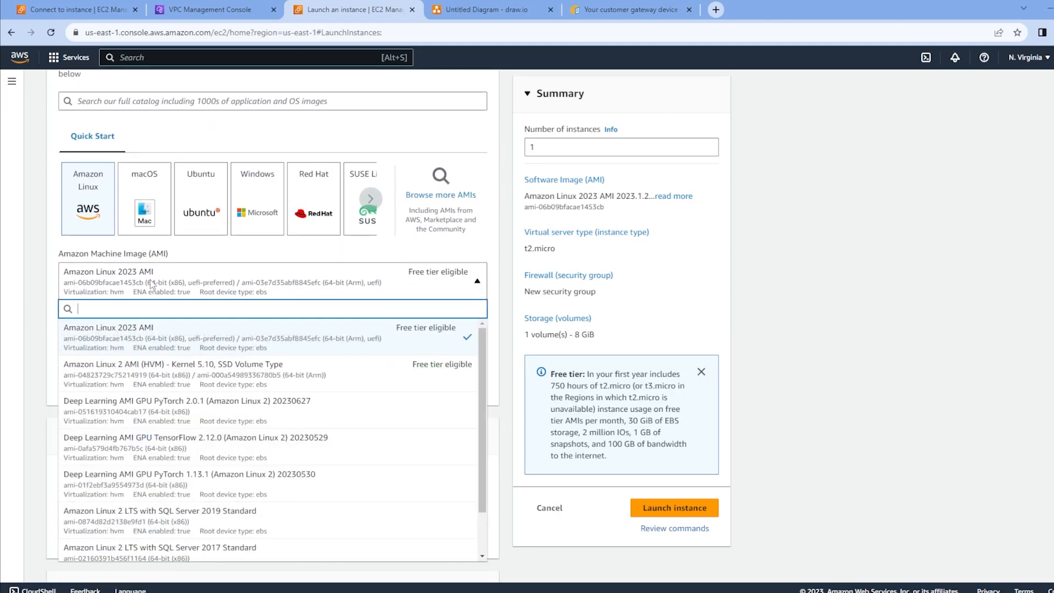
left_click(177, 361)
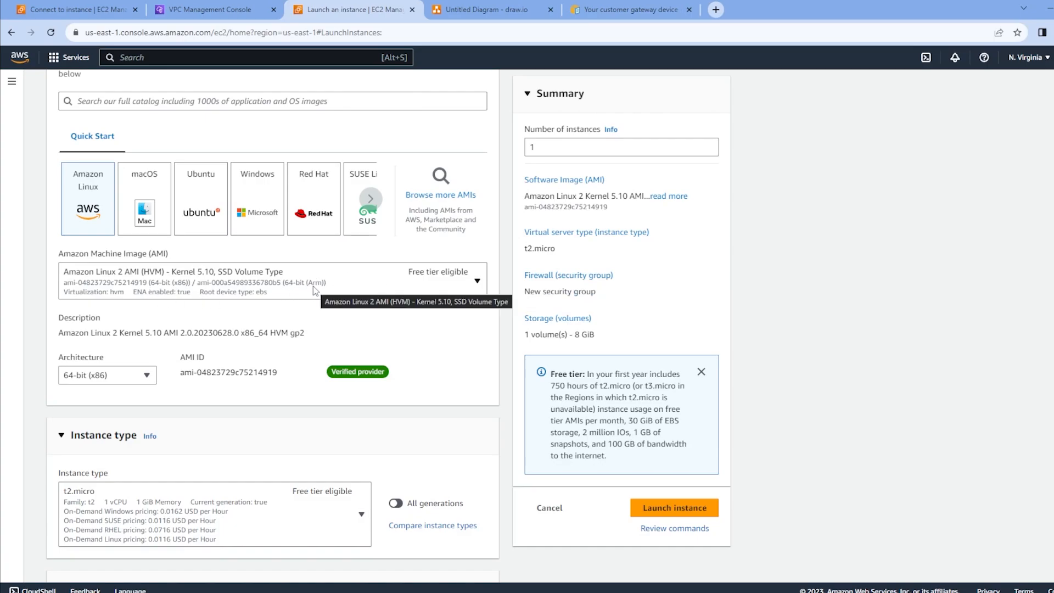
- Create a new RSA key pair named onprem in .ppk format for the instance
scroll(308, 287, "down", 6)
left_click(149, 331)
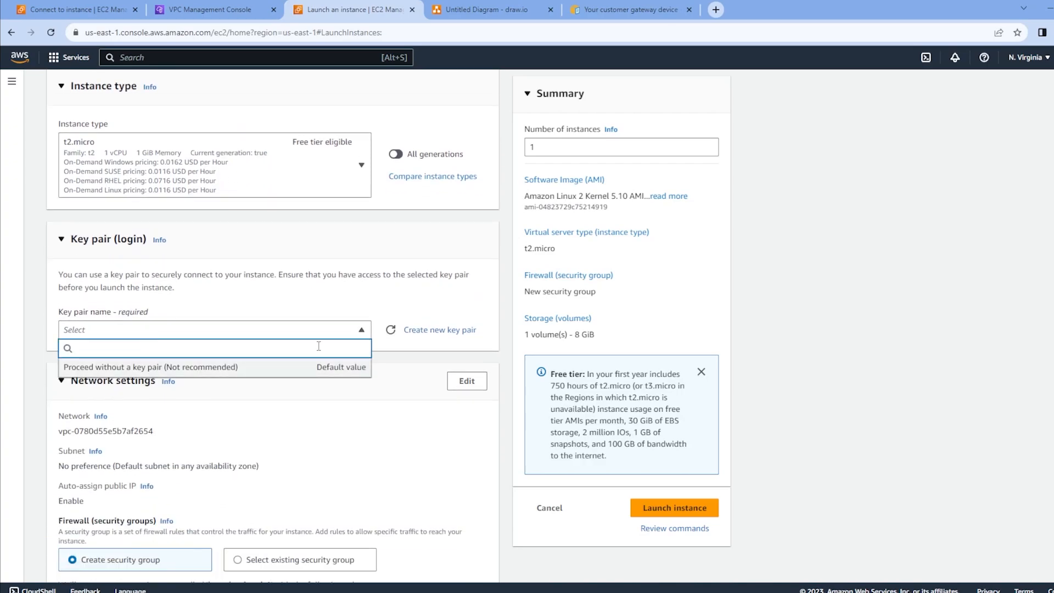
left_click(430, 329)
left_click(411, 376)
left_click(468, 226)
type("strongswan")
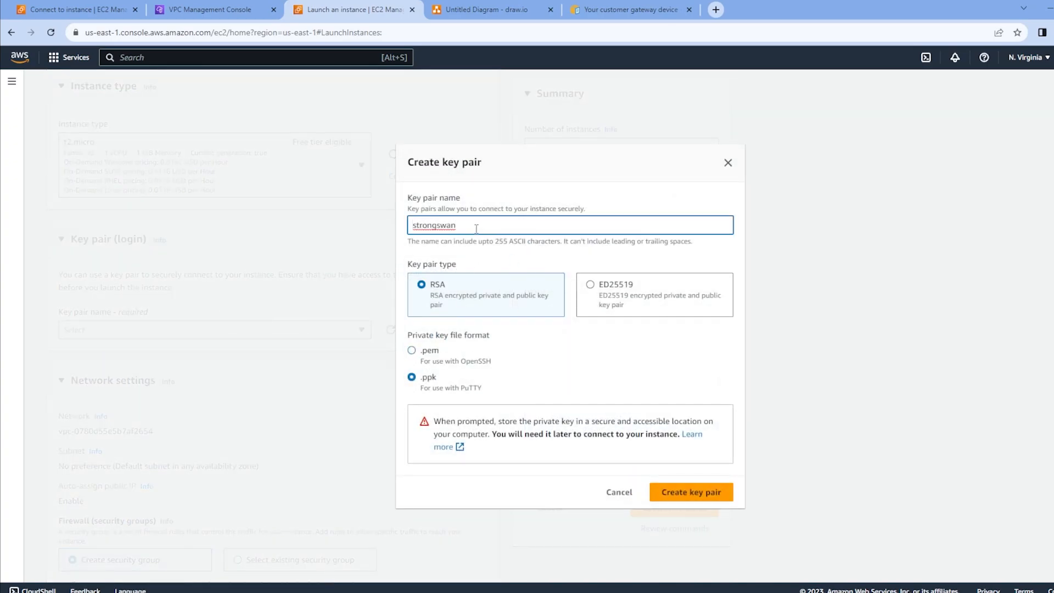
key("ctrl+a")
type("onprem")
left_click(697, 493)
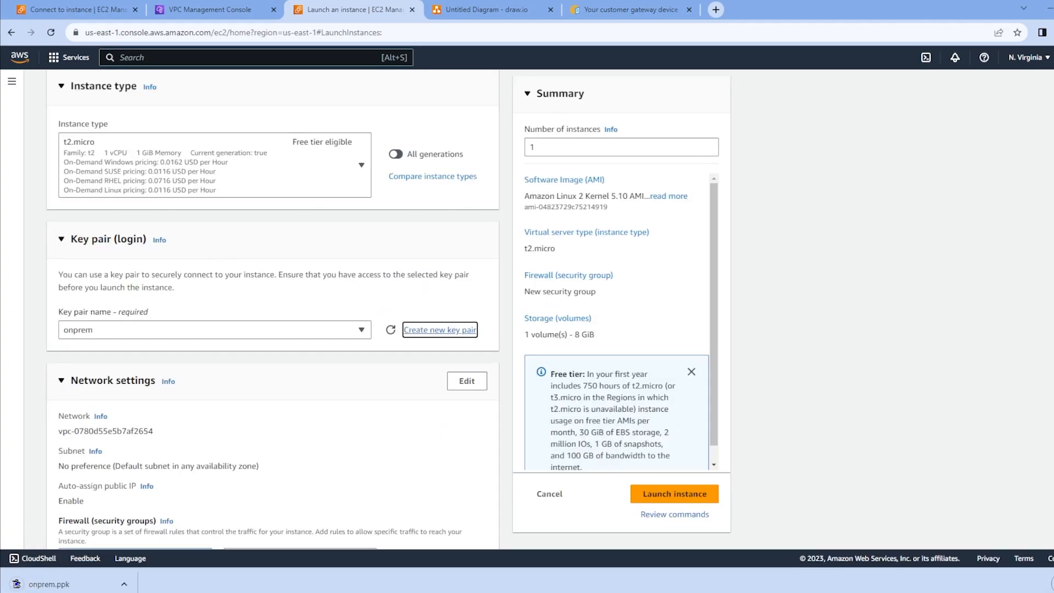
- Place the instance in On-prem site-vpc and enable auto-assignment of a public IP in the network settings
scroll(299, 317, "down", 3)
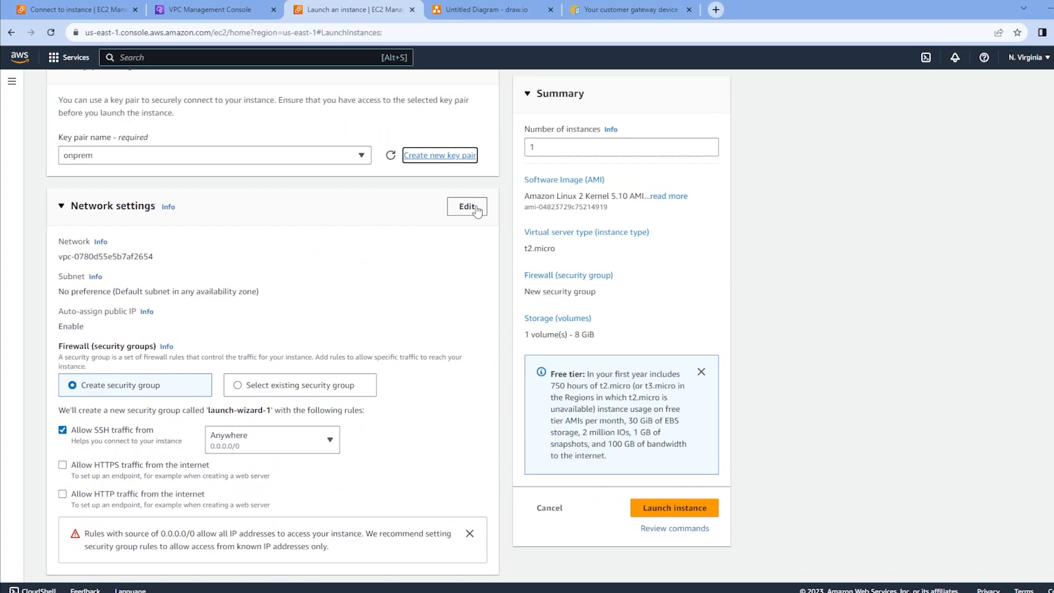
left_click(476, 210)
left_click(275, 263)
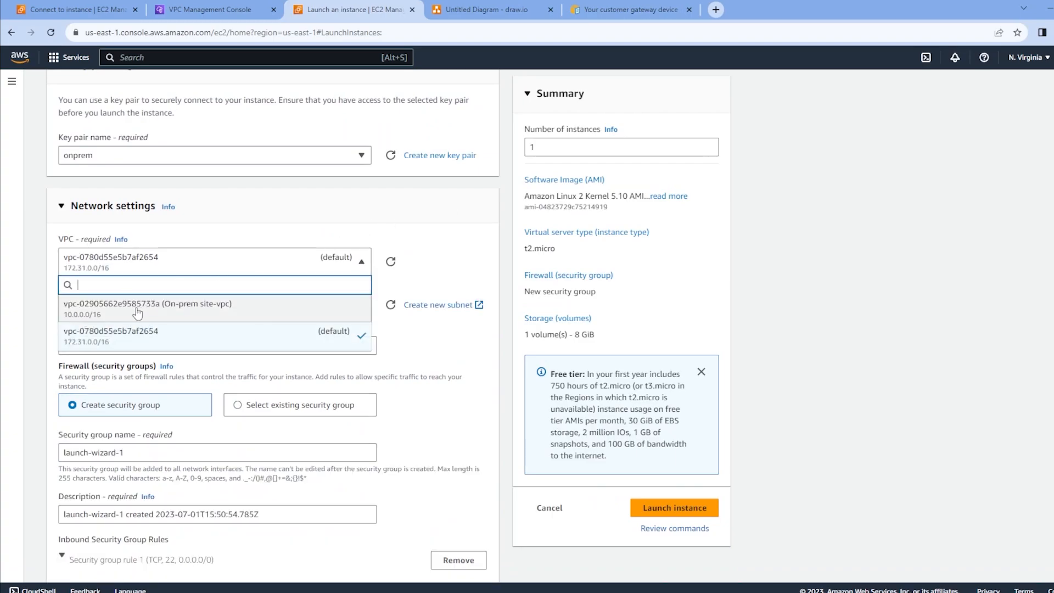
left_click(138, 312)
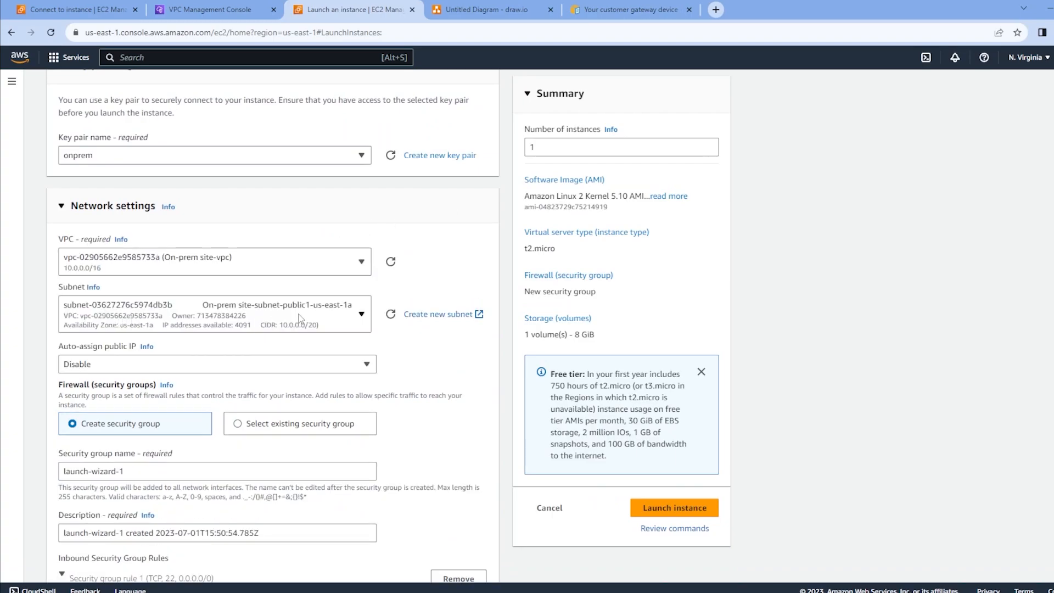
scroll(300, 317, "down", 1)
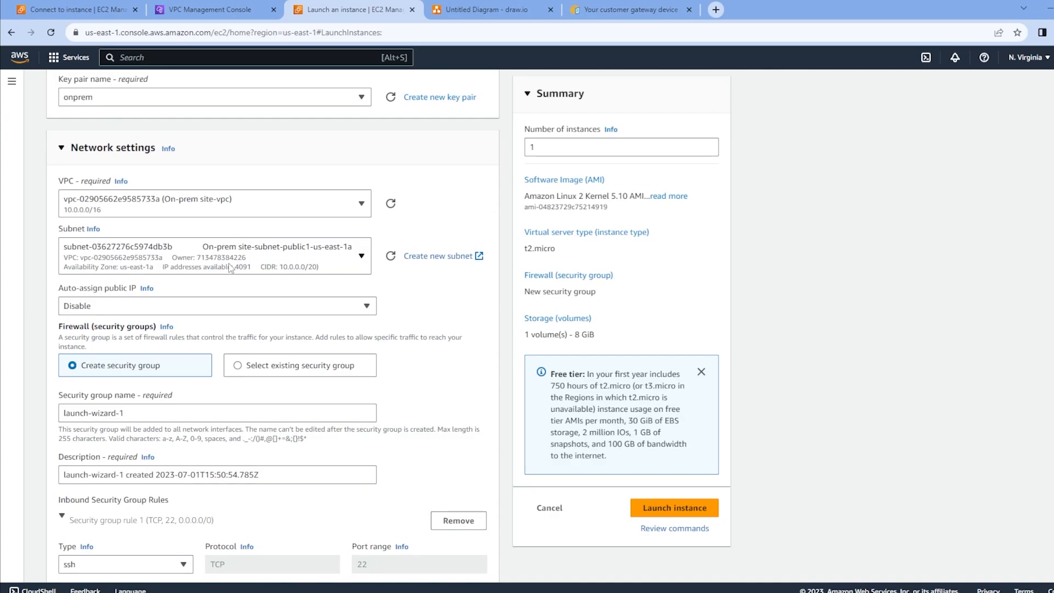
scroll(231, 267, "down", 1)
left_click(101, 250)
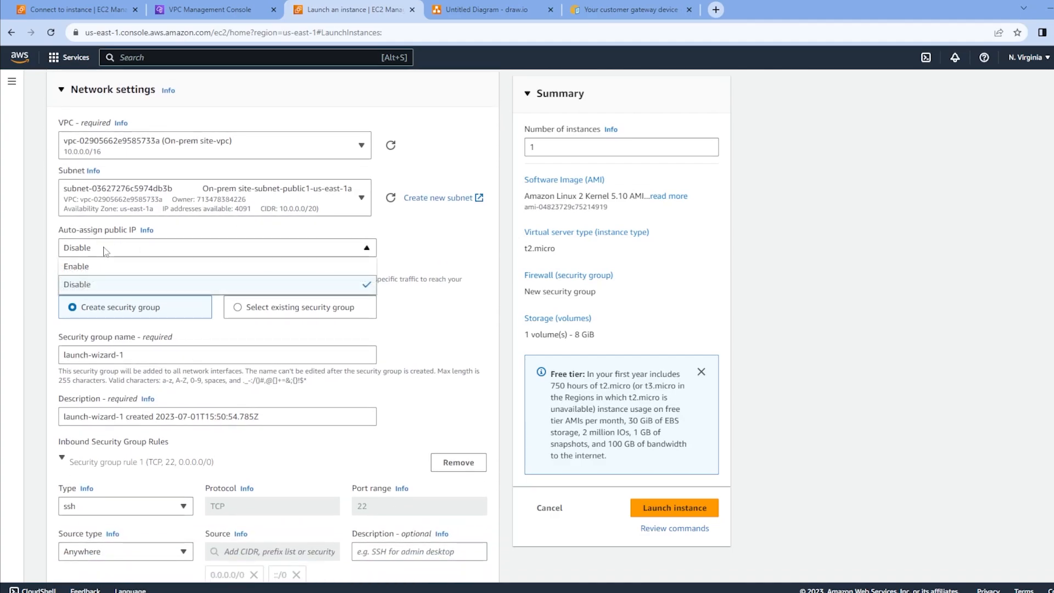
left_click(82, 266)
scroll(237, 289, "down", 1)
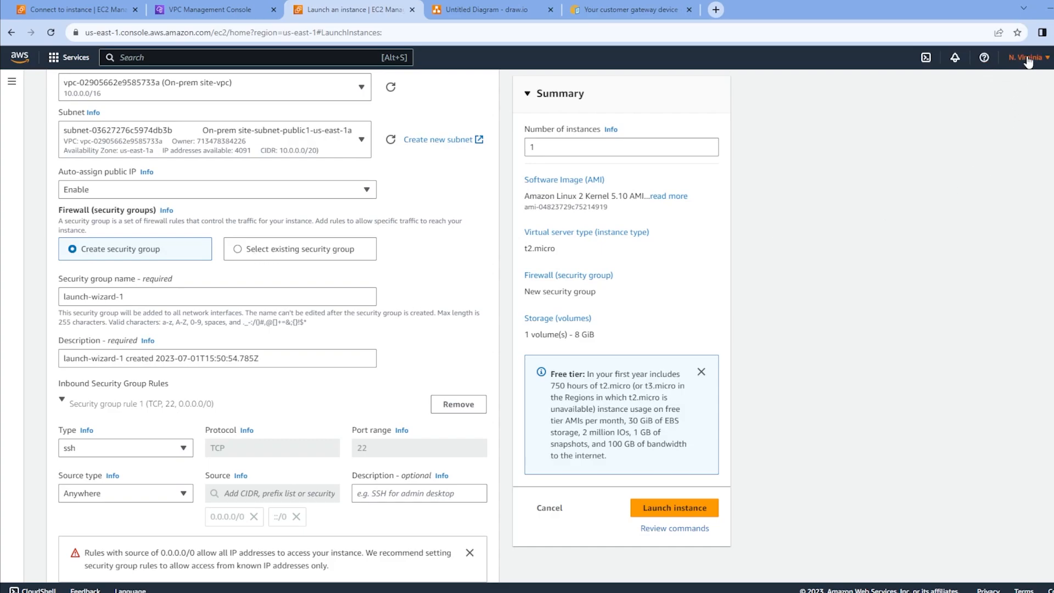
left_click(297, 253)
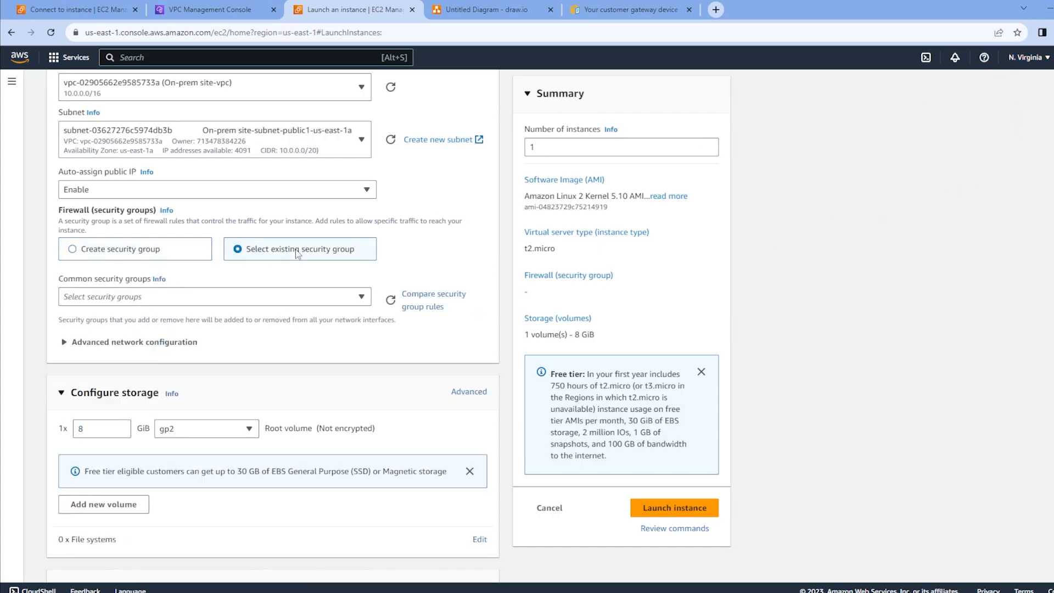
left_click(205, 299)
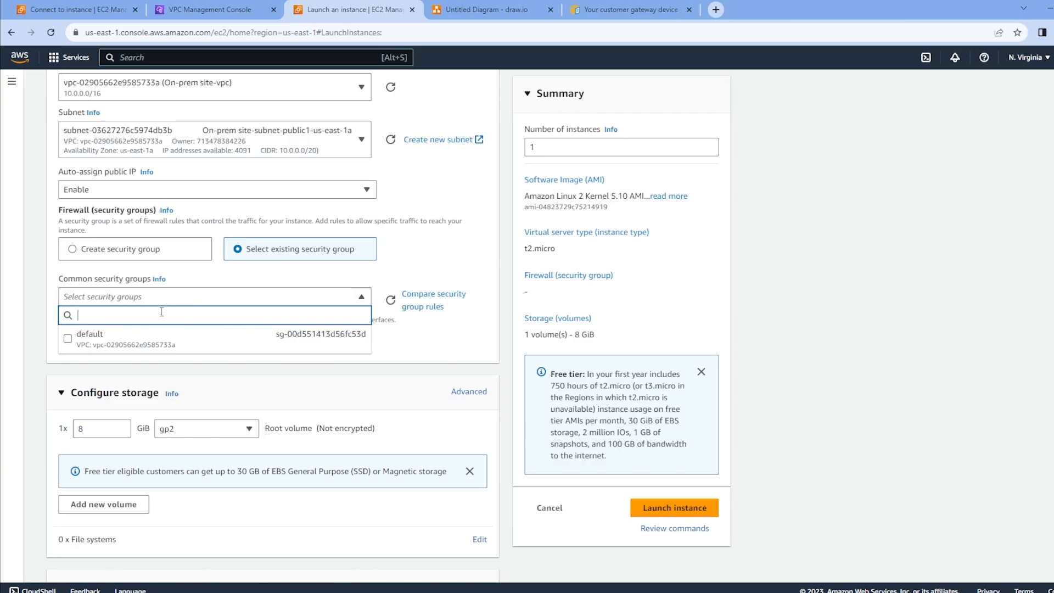
left_click(162, 254)
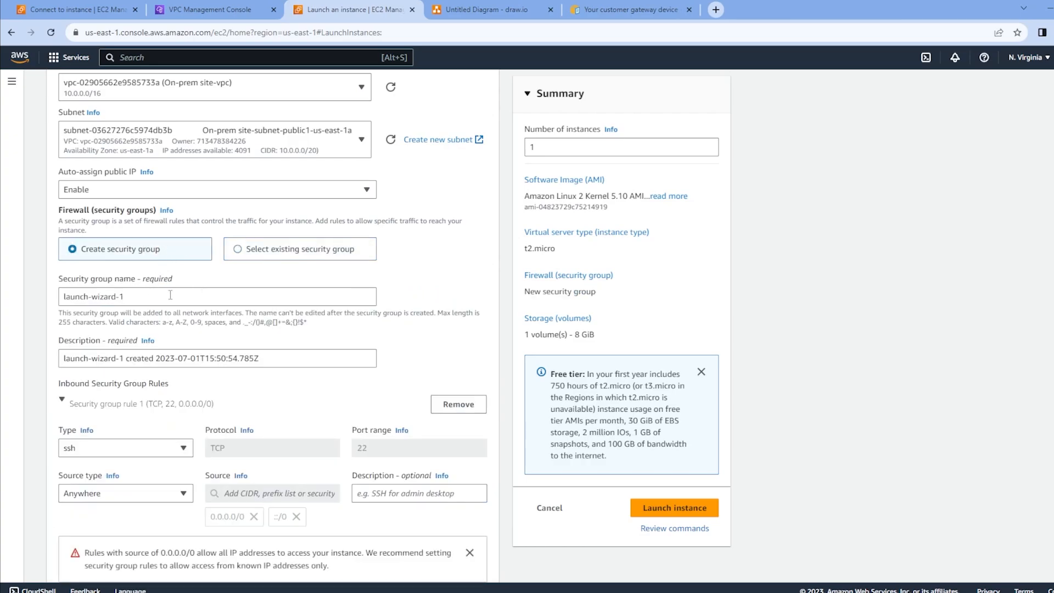
- Name the new security group SSH/ICMP and describe it as For SSH and ICMP
triple_click(170, 296)
type("SSH")
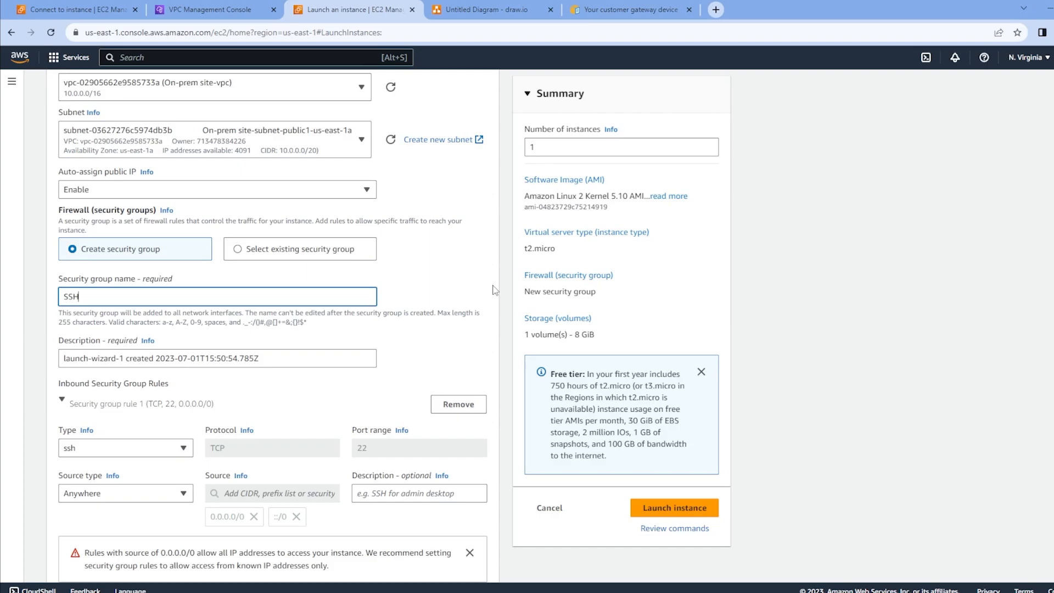
type("/IC")
type("MP")
key("Tab")
type("For SSH and ICMP")
- Add a second inbound security group rule allowing All ICMP - IPv4 traffic from Anywhere
scroll(263, 279, "down", 3)
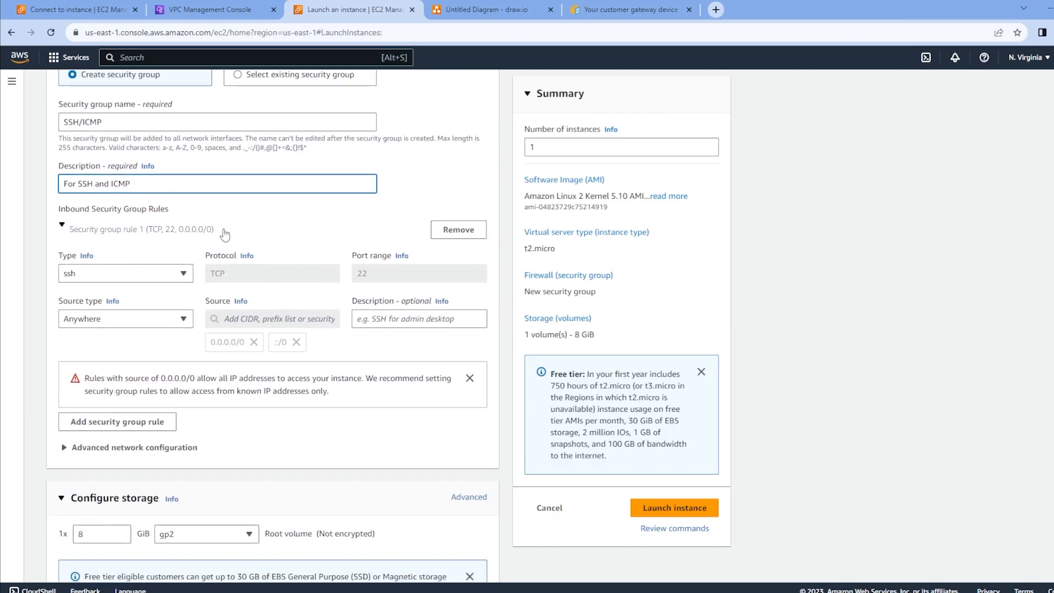
scroll(310, 217, "down", 1)
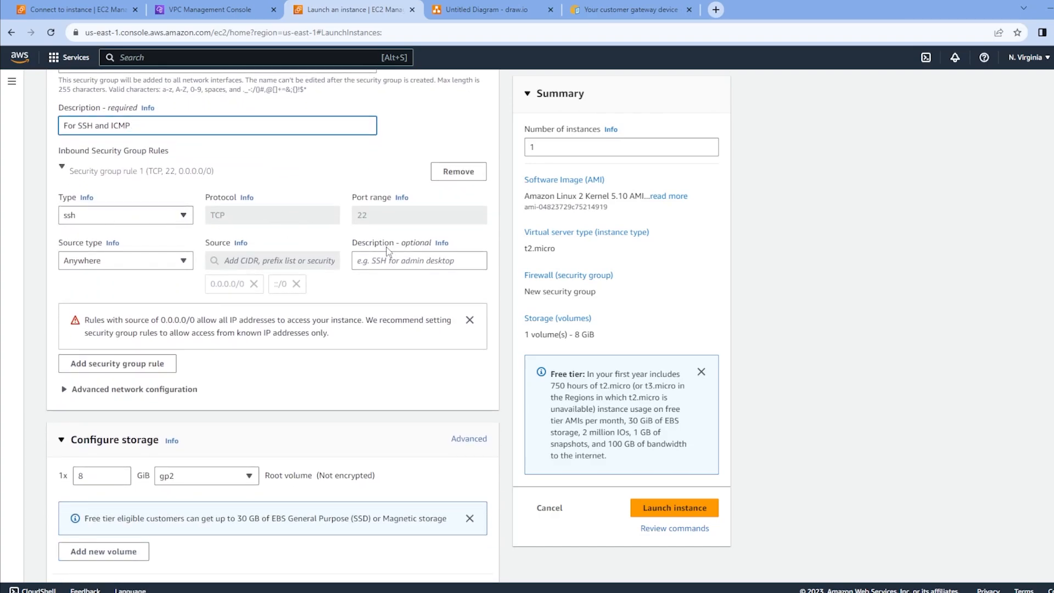
left_click(132, 363)
left_click(125, 361)
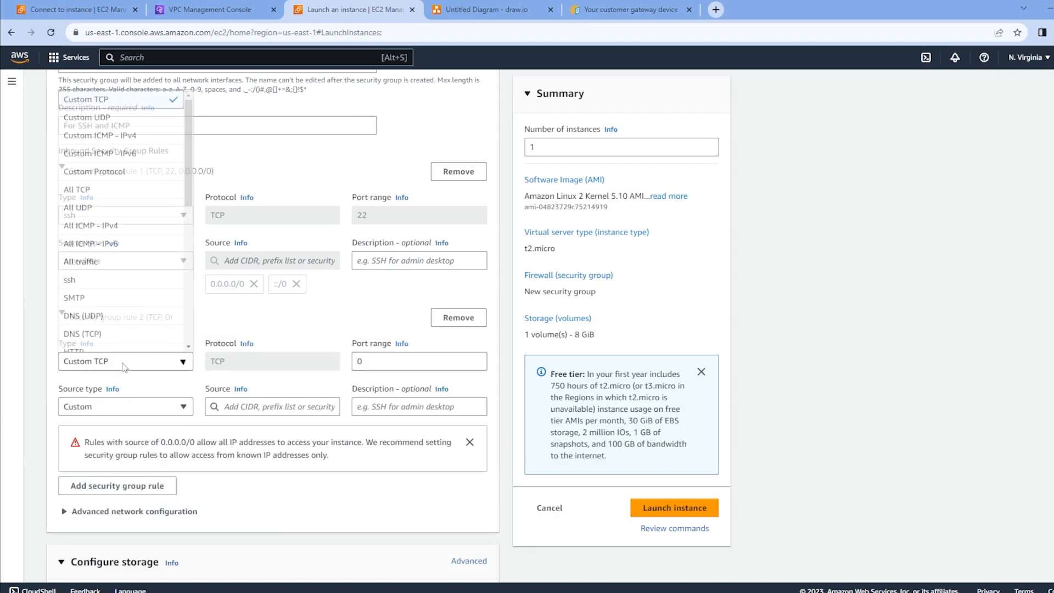
left_click(135, 229)
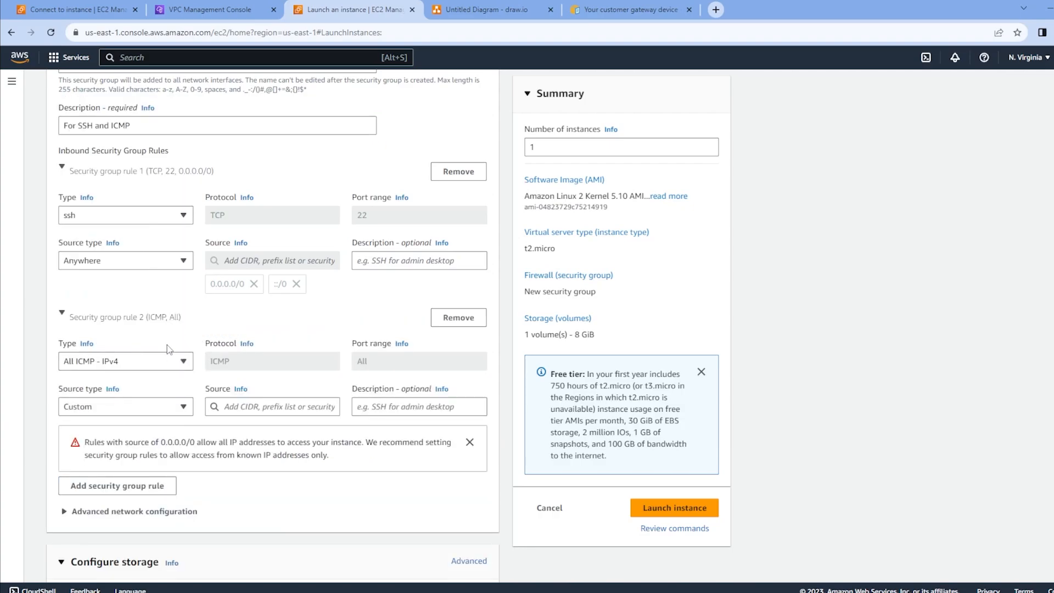
left_click(151, 407)
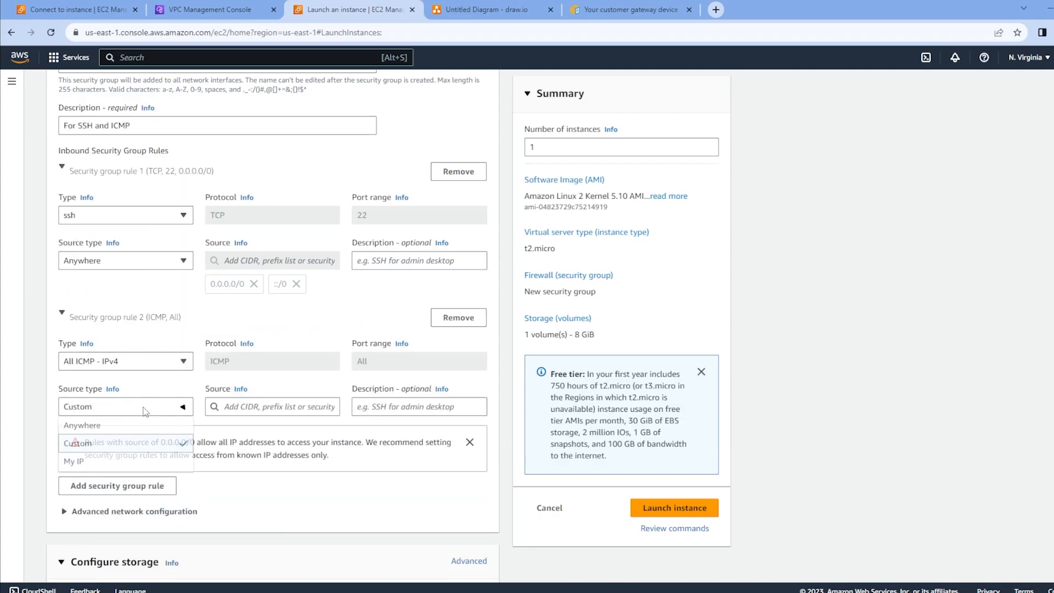
left_click(113, 430)
- Set the number of instances to 2 and launch them
scroll(291, 345, "down", 4)
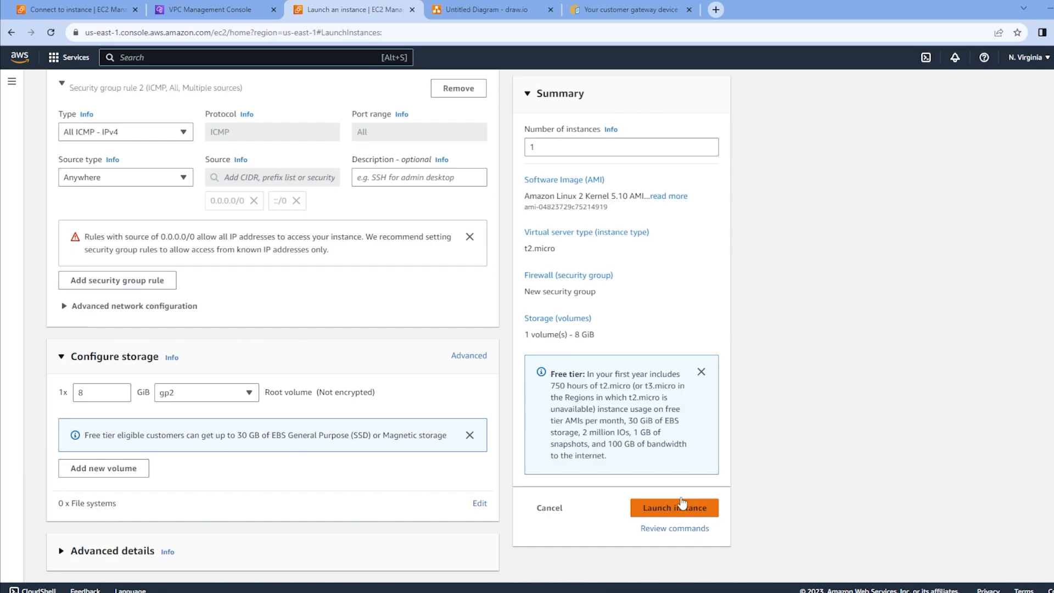
scroll(435, 379, "up", 5)
scroll(422, 376, "up", 10)
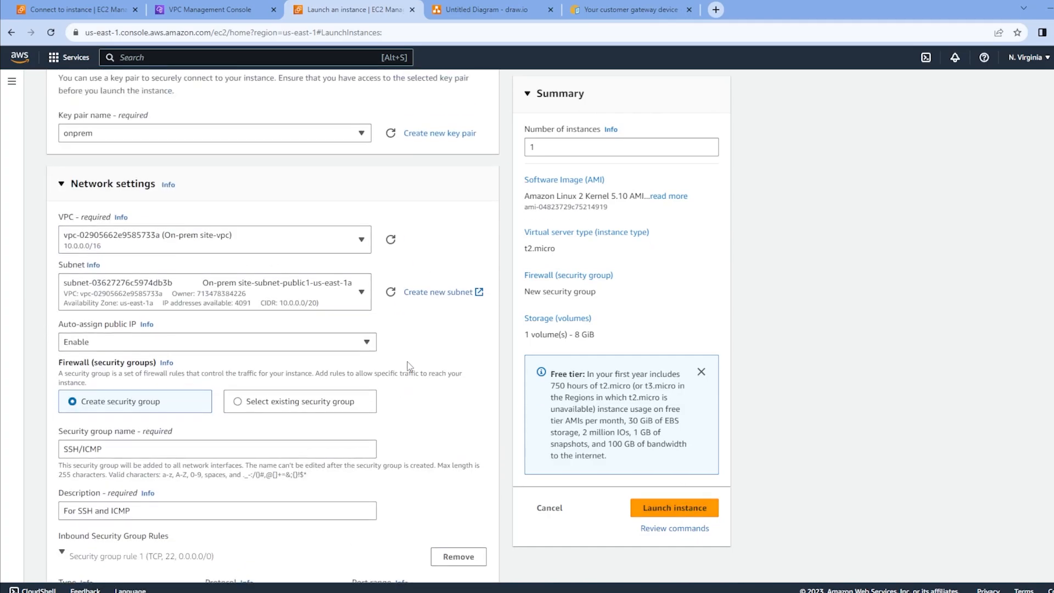
left_click(550, 148)
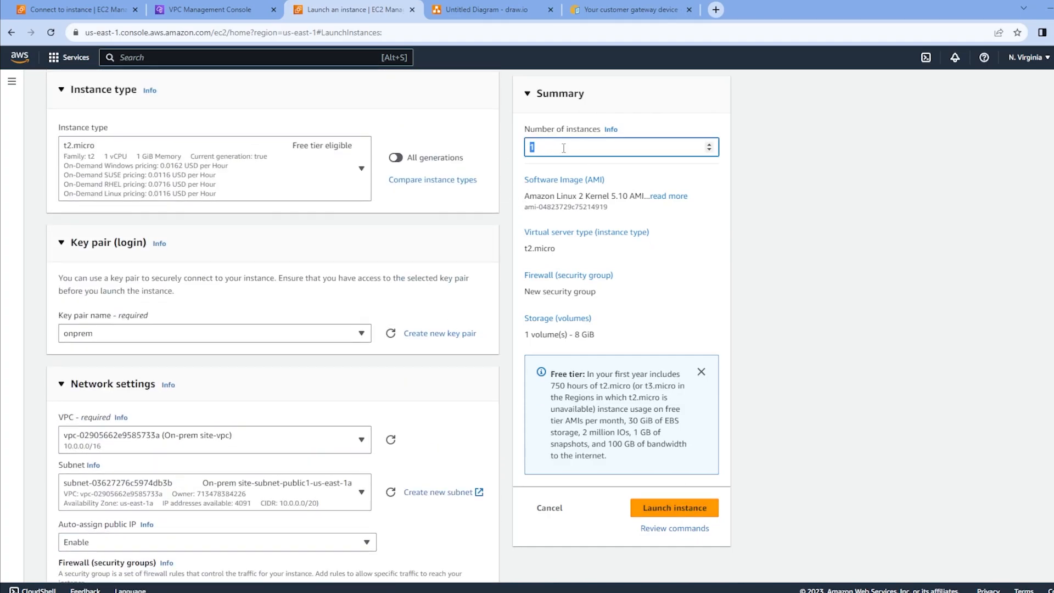
type("2")
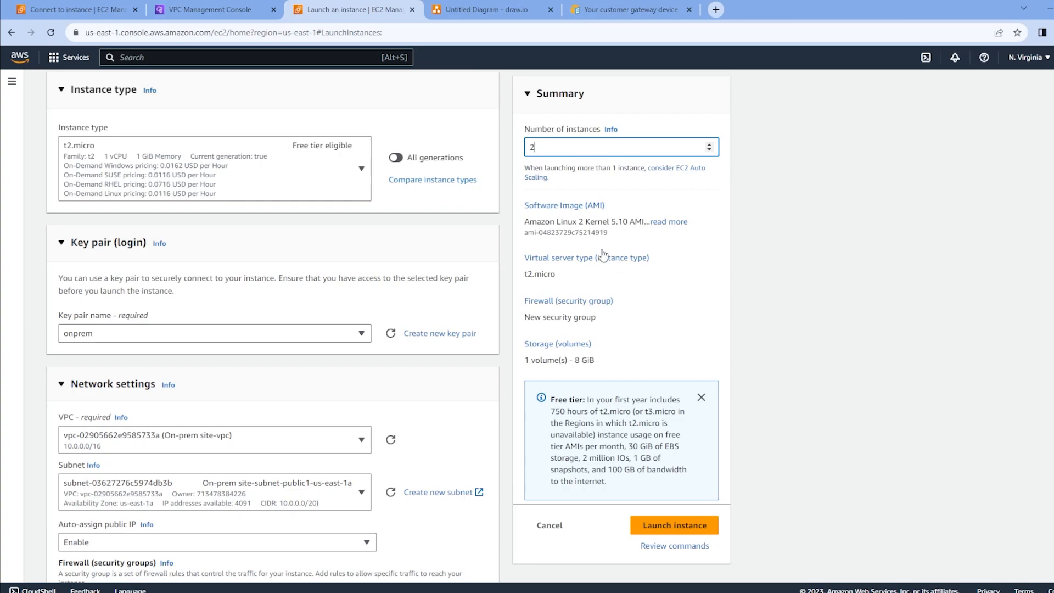
scroll(430, 264, "up", 8)
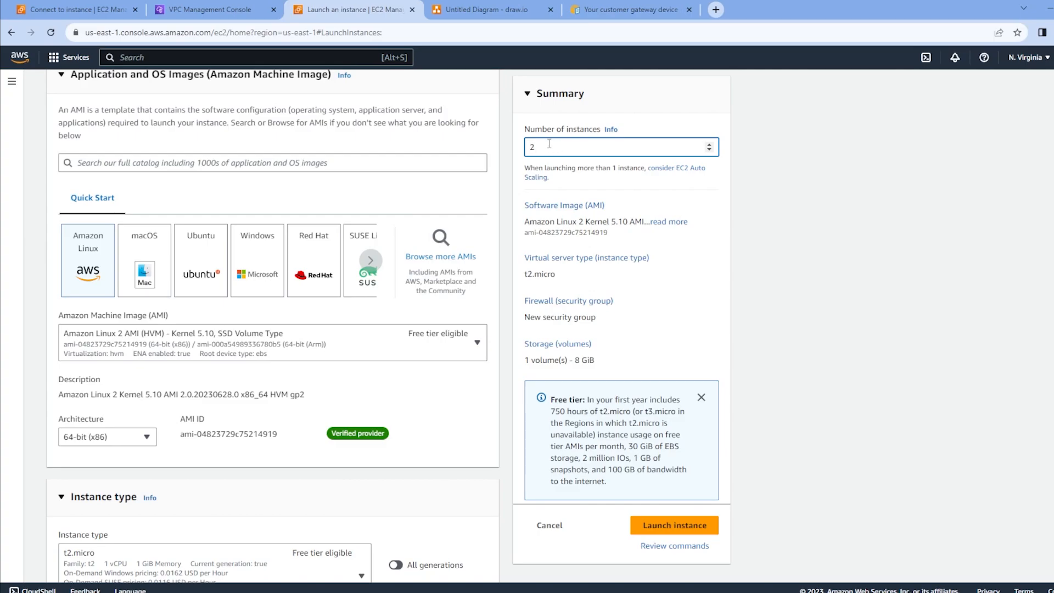
left_click(691, 526)
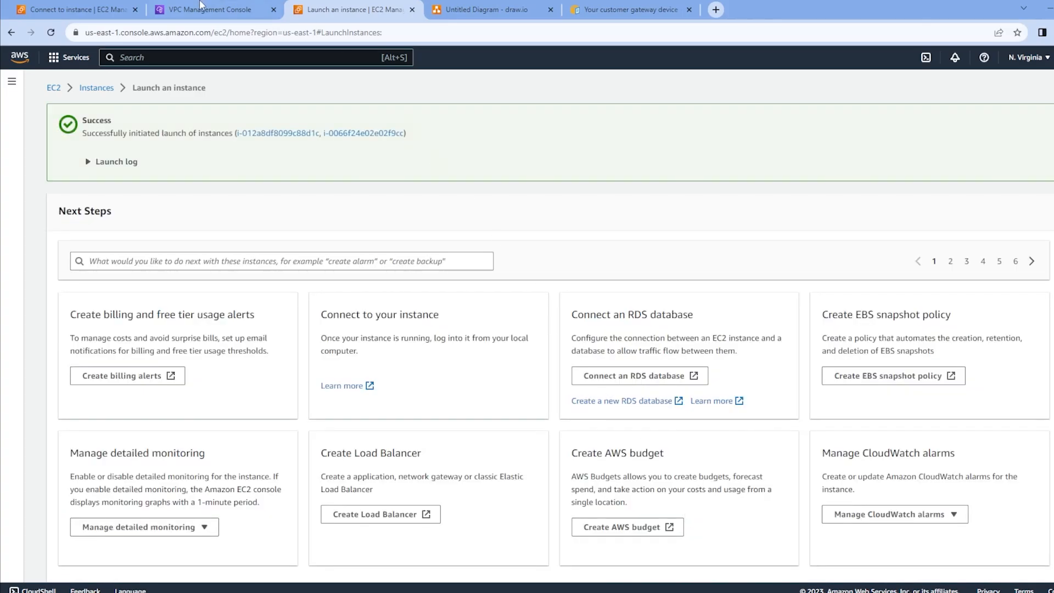
- Go to the instances list and rename the second of the two Strongswan instances as on-prem-device
left_click(96, 89)
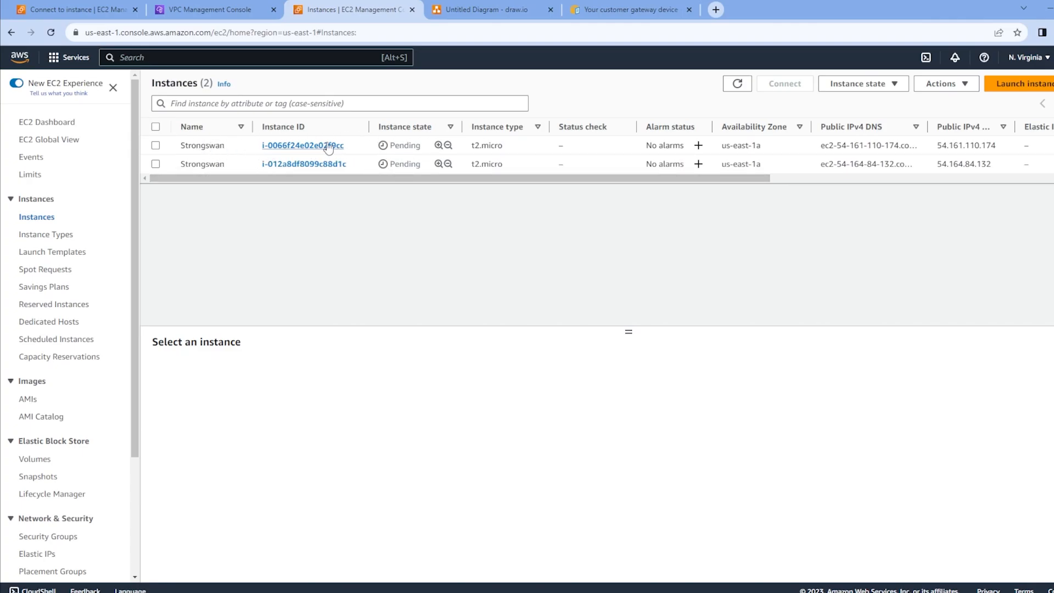
left_click(232, 165)
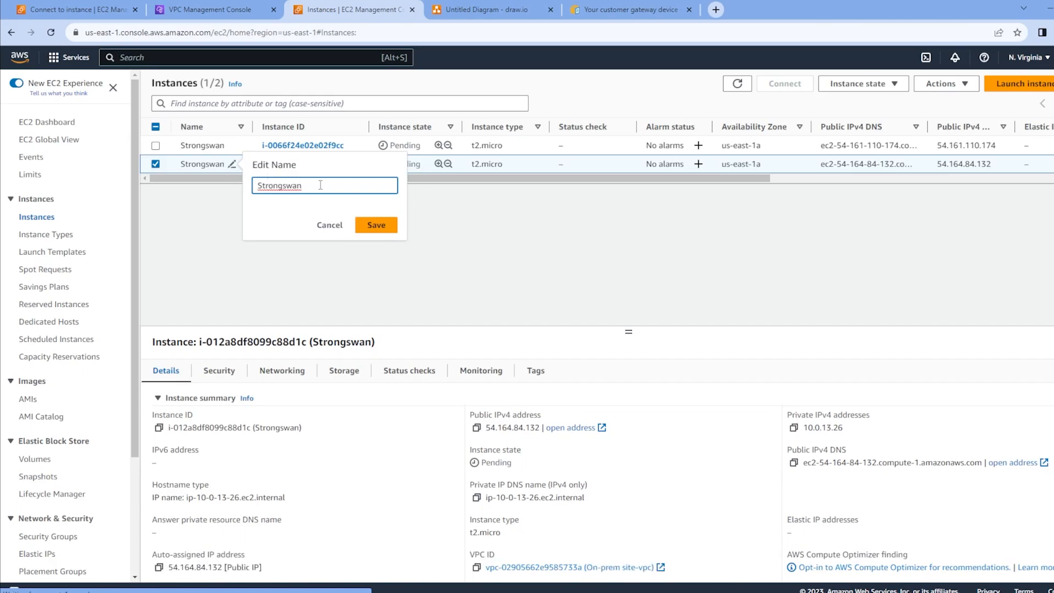
type("on-prem-device")
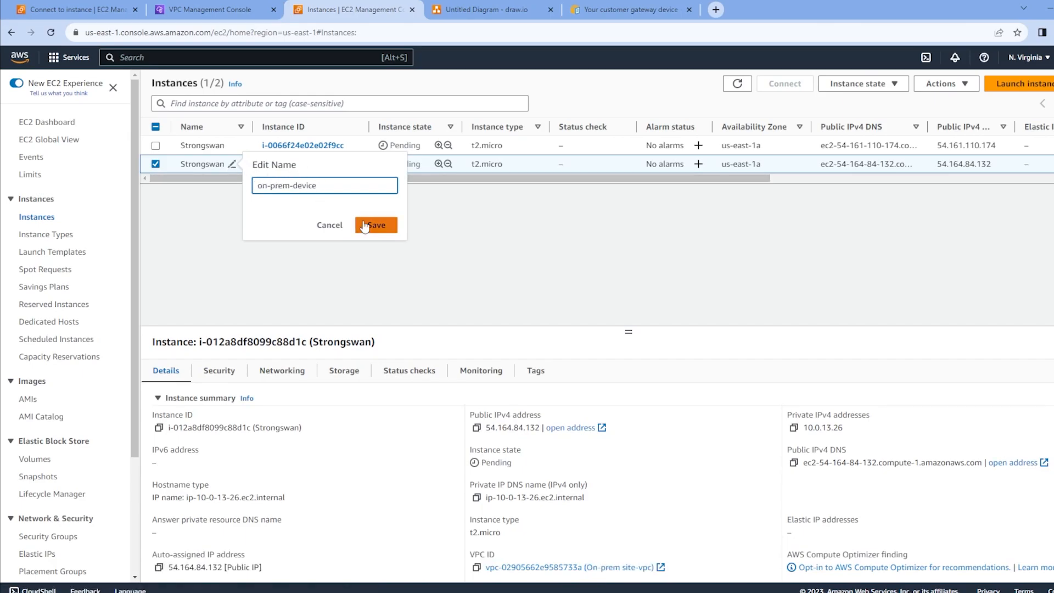
left_click(373, 225)
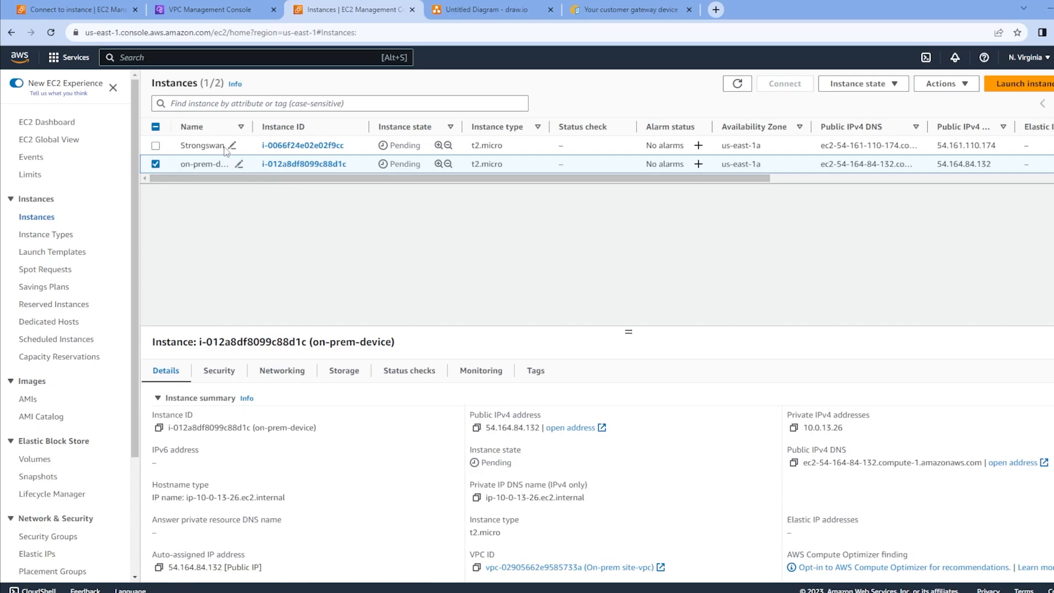
- Copy the public IPv4 address of the Strongswan instance and switch to the VPC console in the Ohio region
left_click(247, 147)
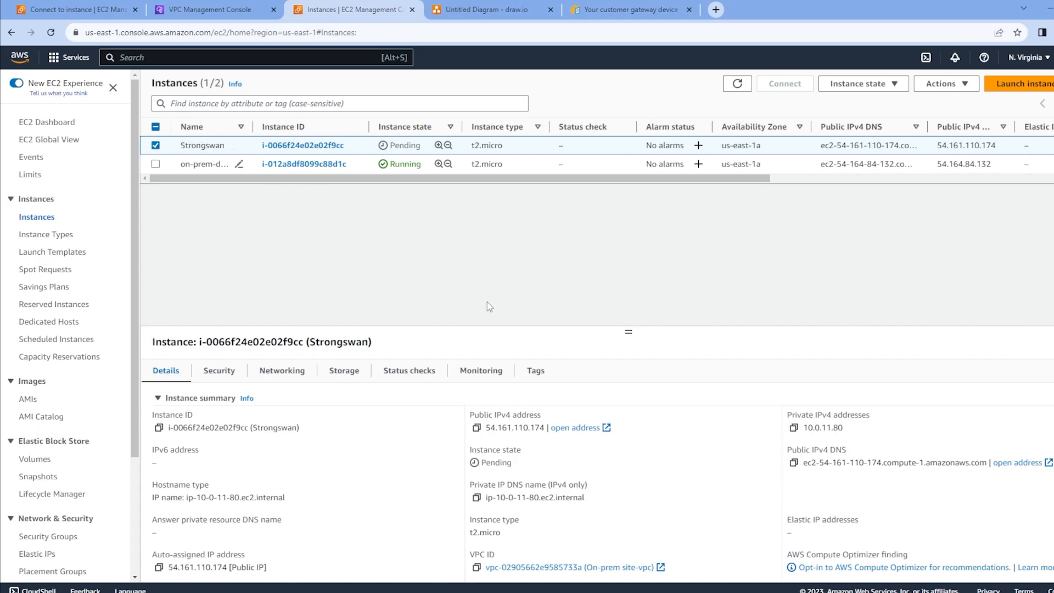
left_click(477, 428)
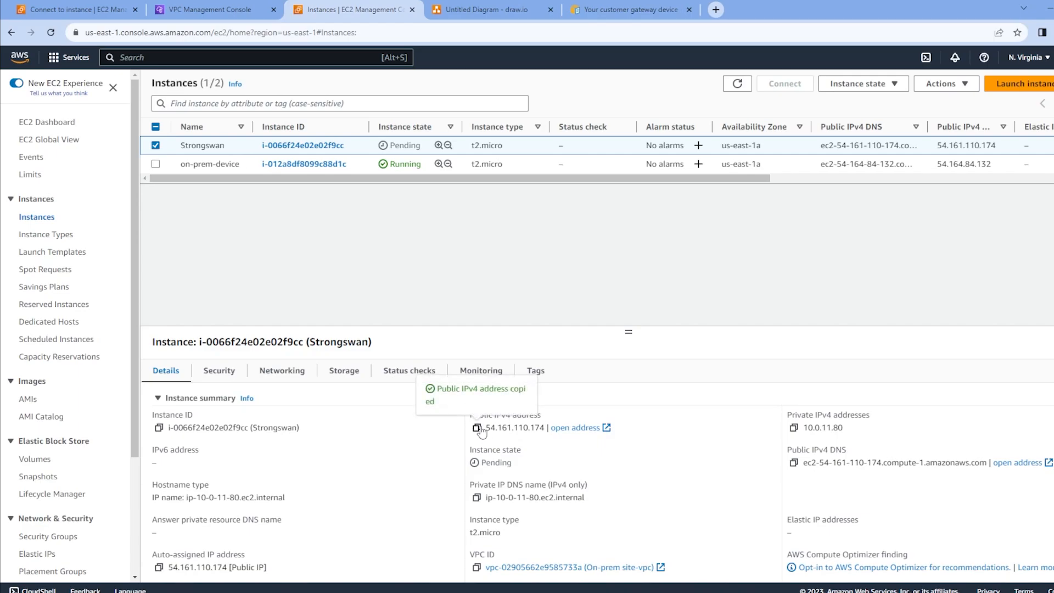
left_click(185, 6)
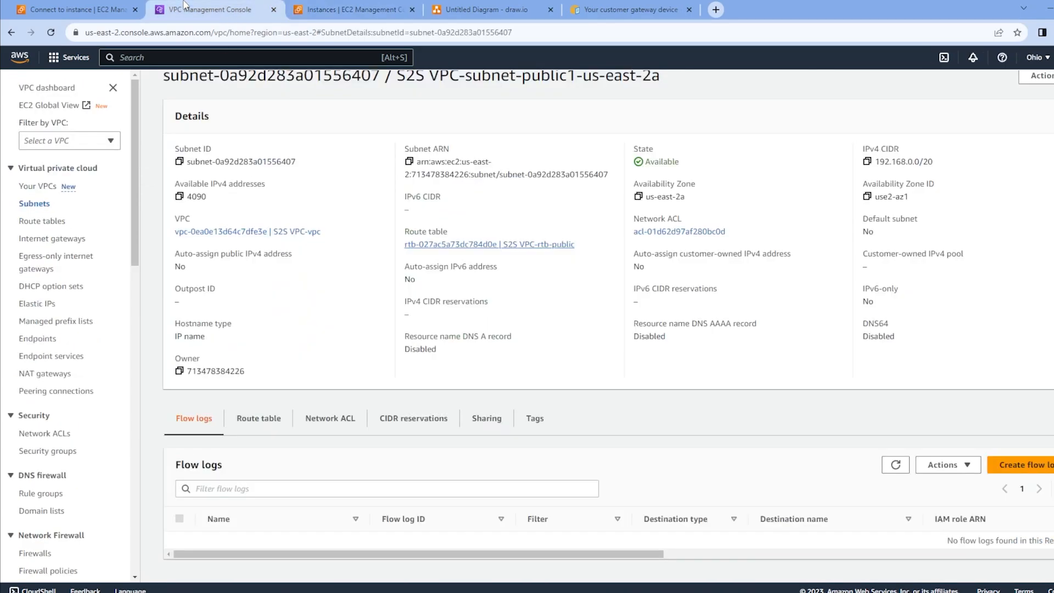
- Search the AWS services for vpc and open the VPC dashboard in the Ohio region
left_click(100, 8)
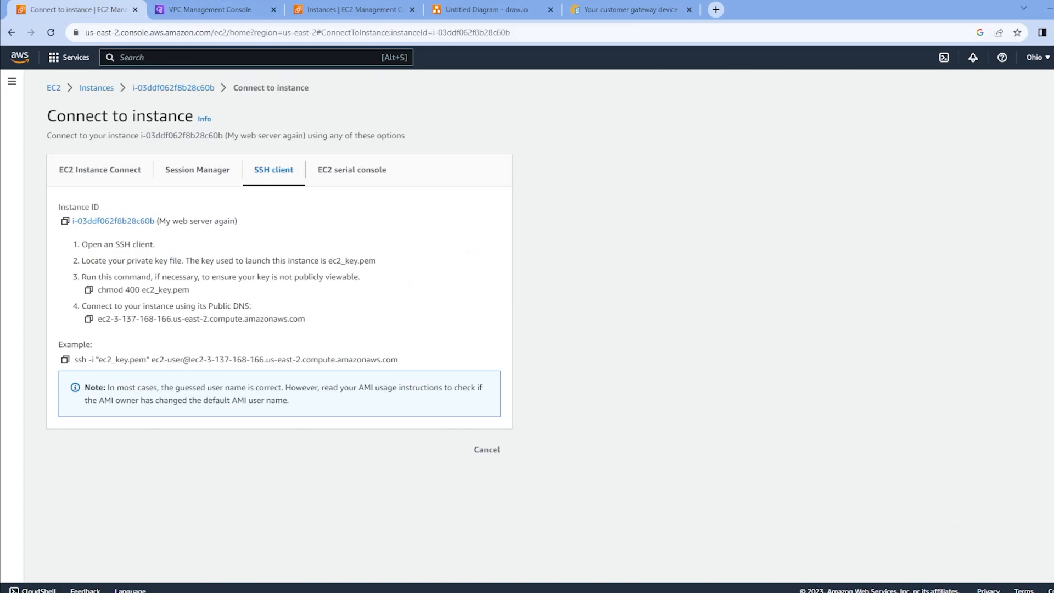
left_click(192, 8)
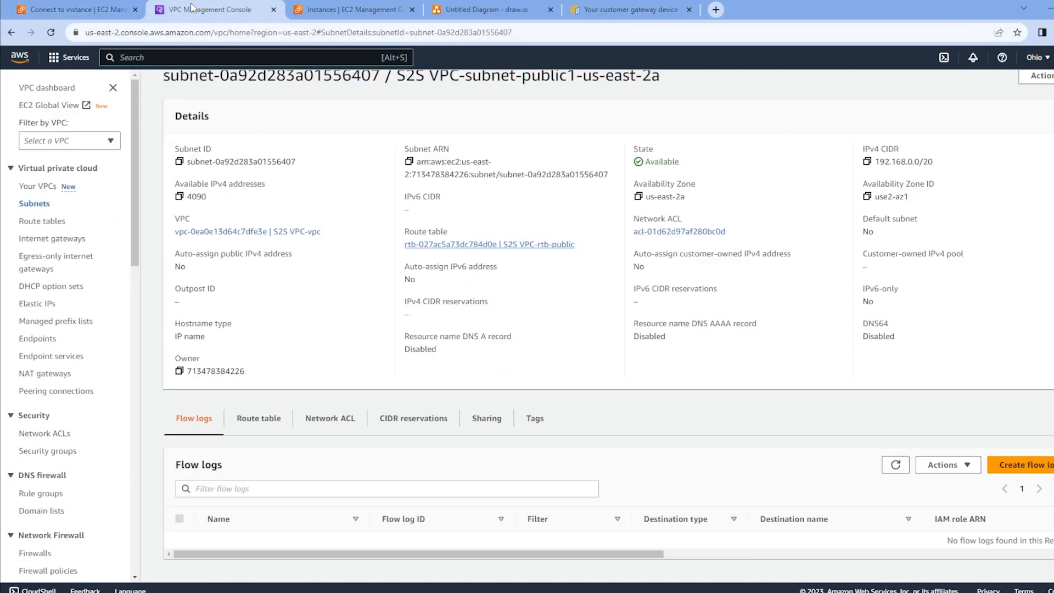
left_click(127, 57)
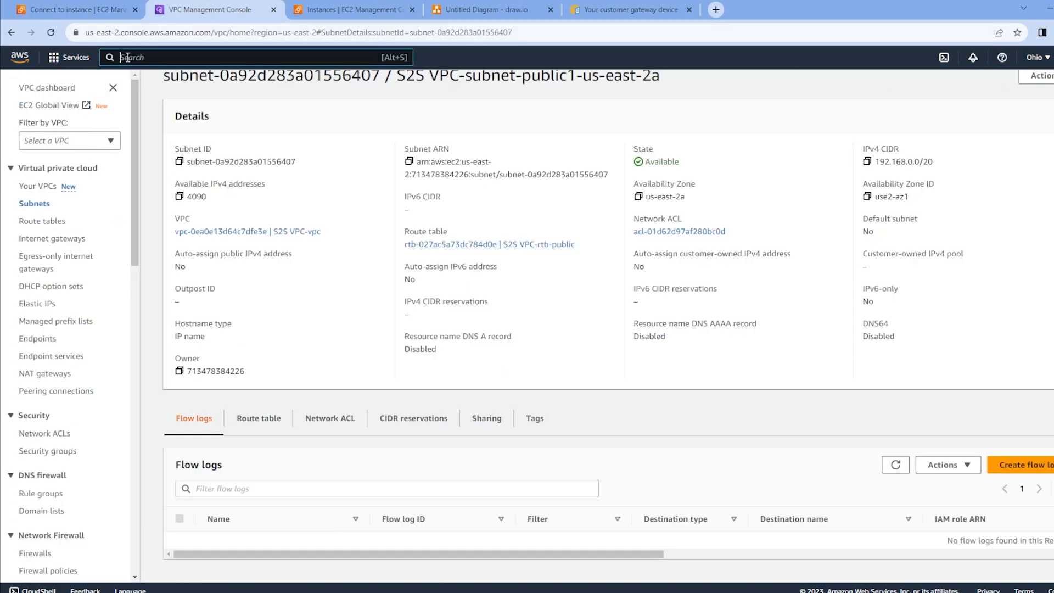
type("vpc")
key("BackSpace")
key("BackSpace")
type("pc")
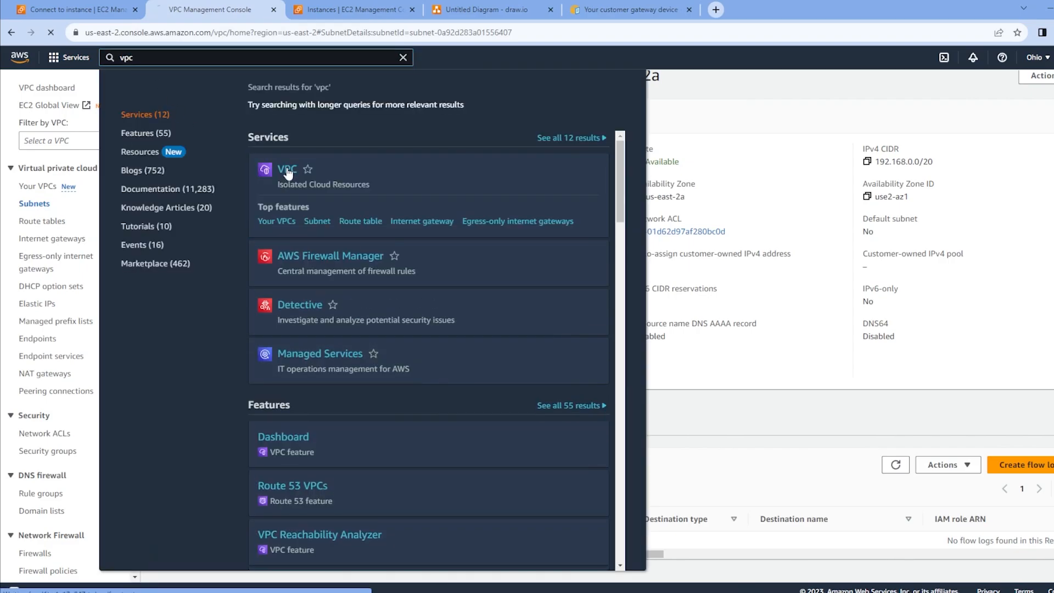
left_click(284, 172)
- Start a new customer gateway in the Ohio region and name it strongswan_CGW
scroll(83, 217, "down", 5)
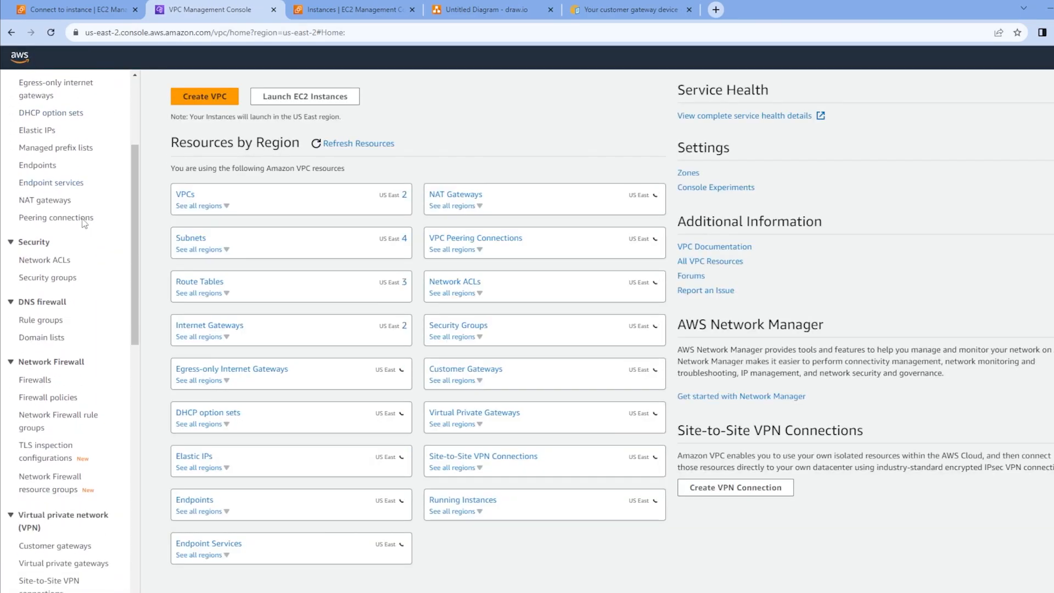
scroll(86, 233, "down", 4)
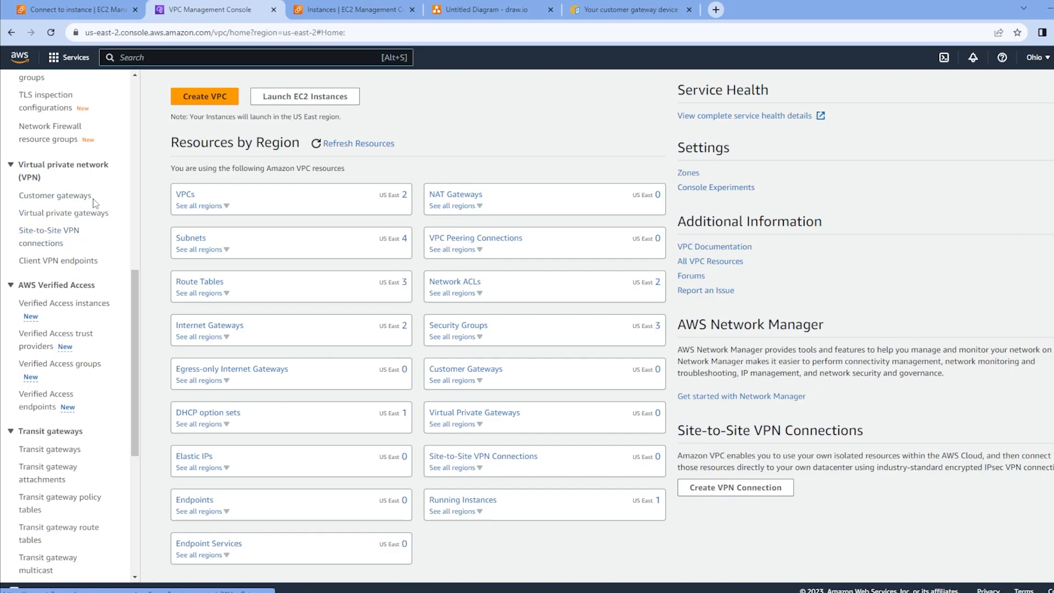
scroll(107, 204, "up", 1)
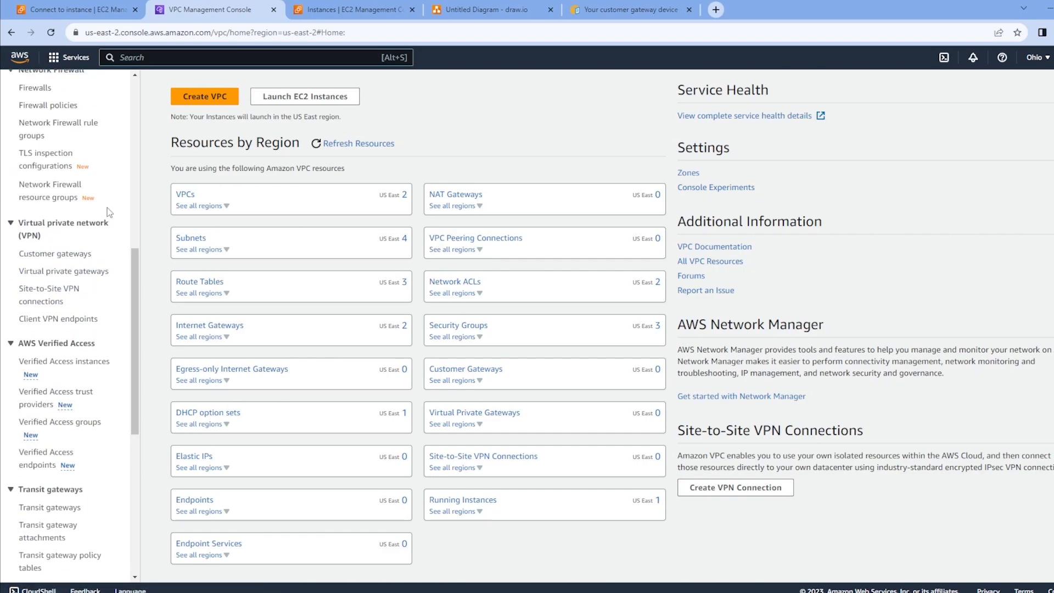
left_click(61, 258)
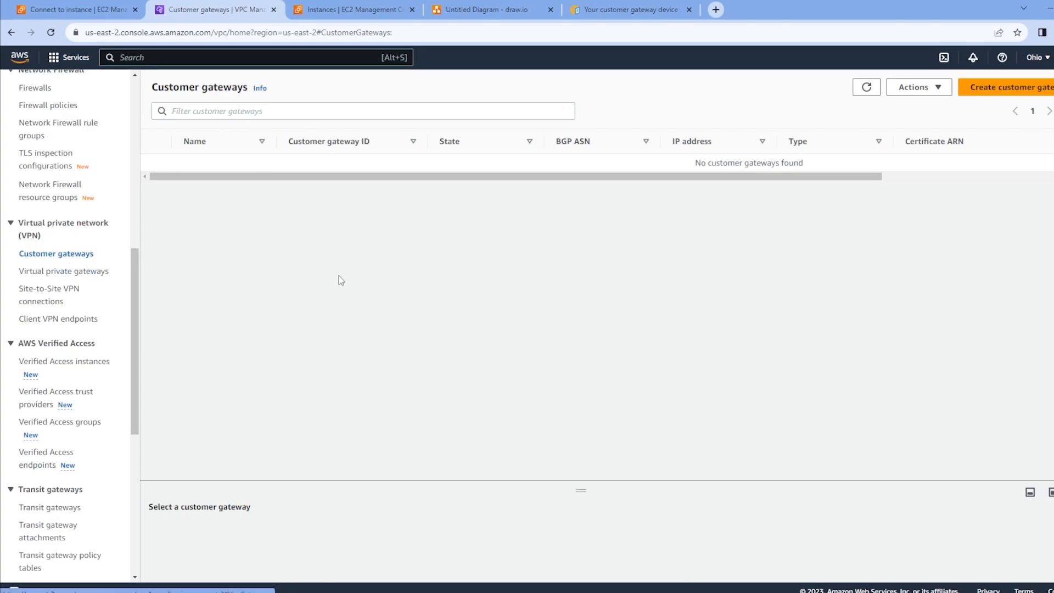
left_click(1003, 92)
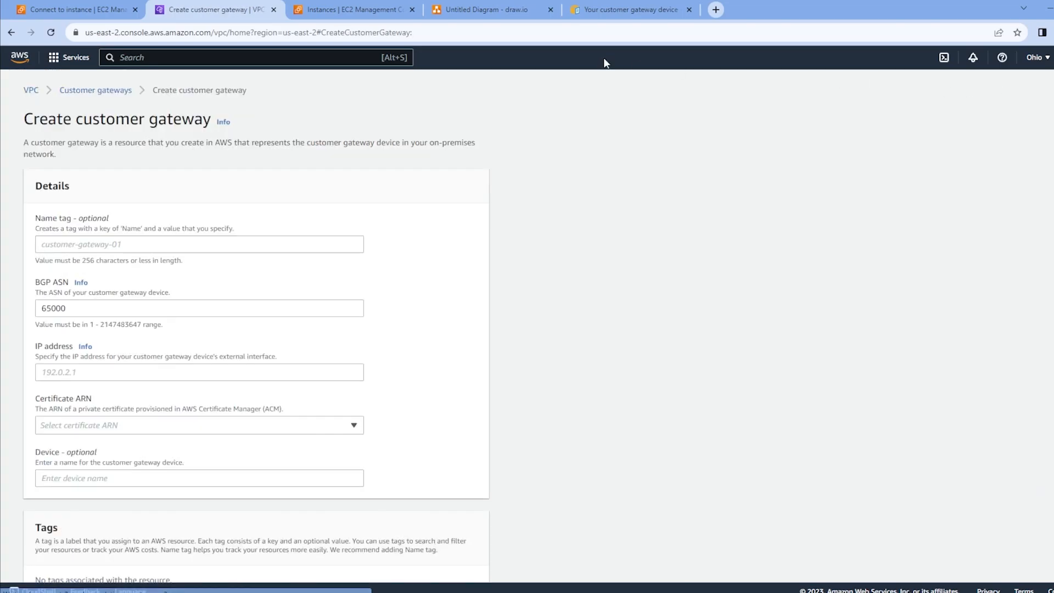
left_click(146, 245)
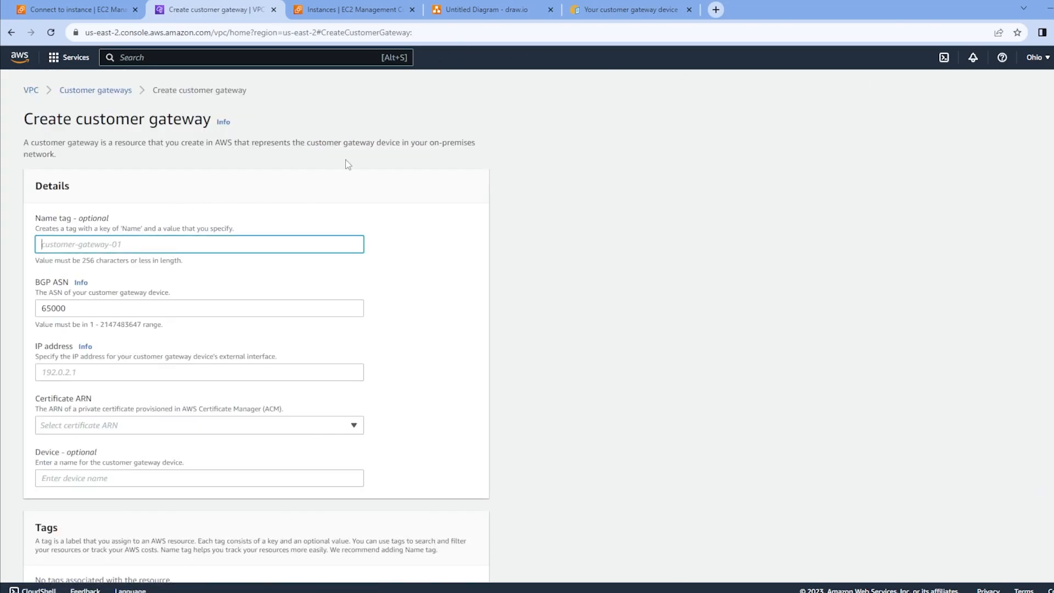
left_click(338, 9)
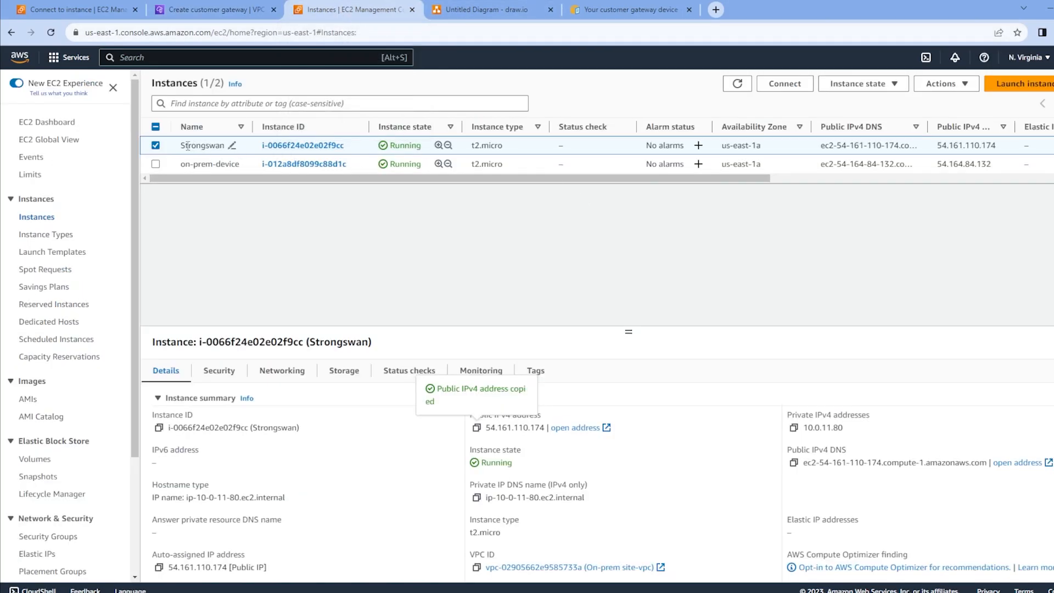
key("ctrl+shift+Tab")
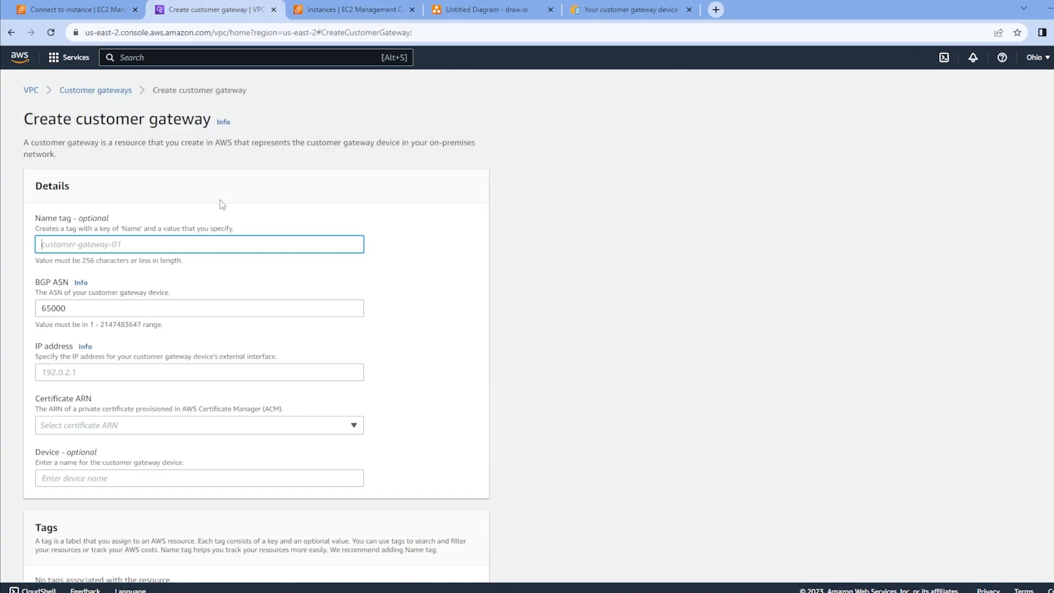
type("strongswan_CGW")
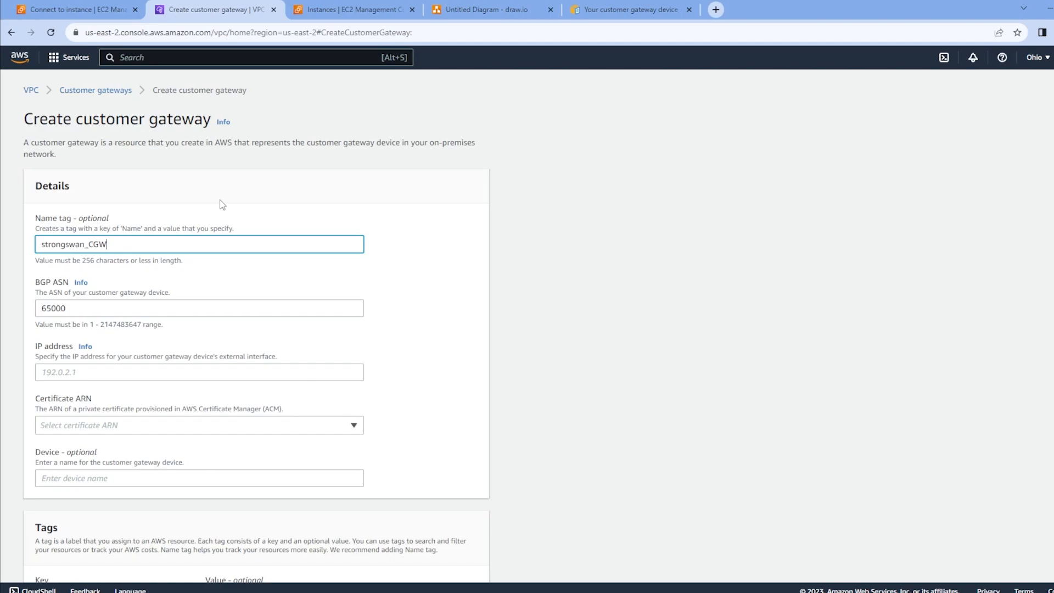
- Set the customer gateway's IP address to the Strongswan instance's public address 54.161.110.174 and create the gateway
scroll(193, 158, "down", 3)
left_click(102, 256)
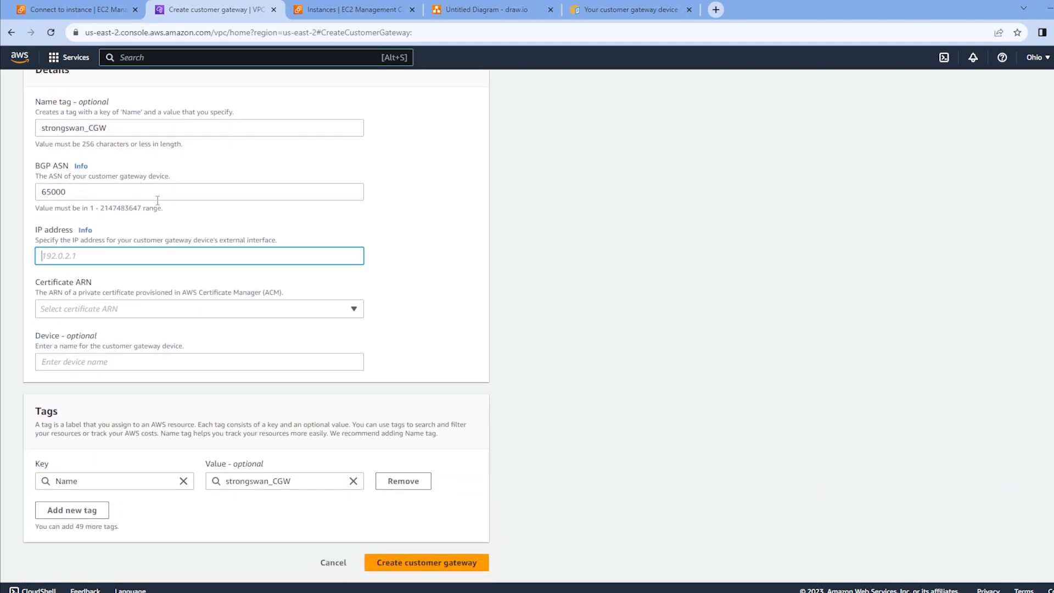
key("ctrl+v")
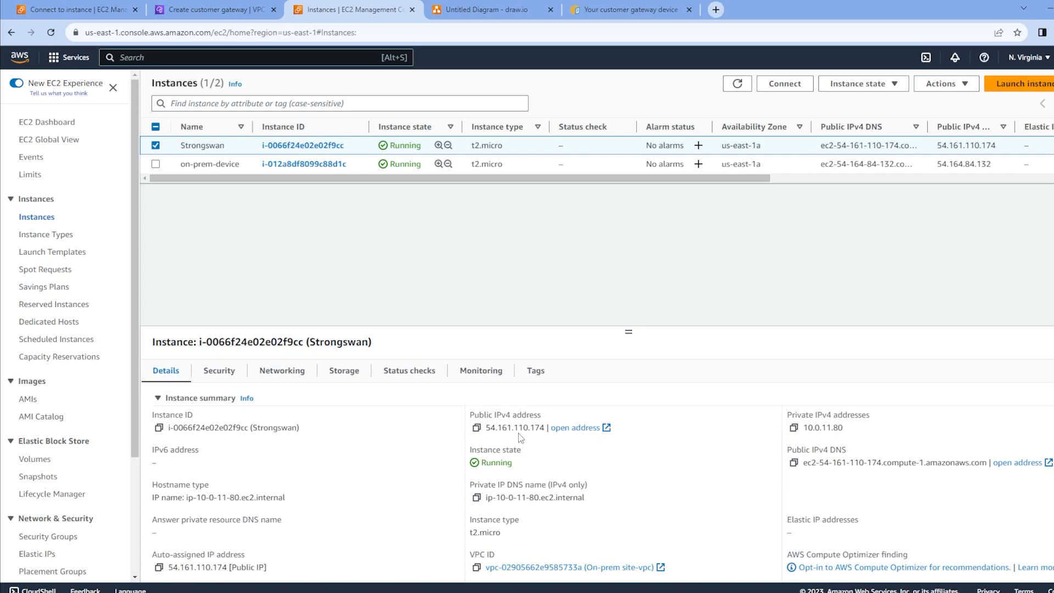
left_click(174, 9)
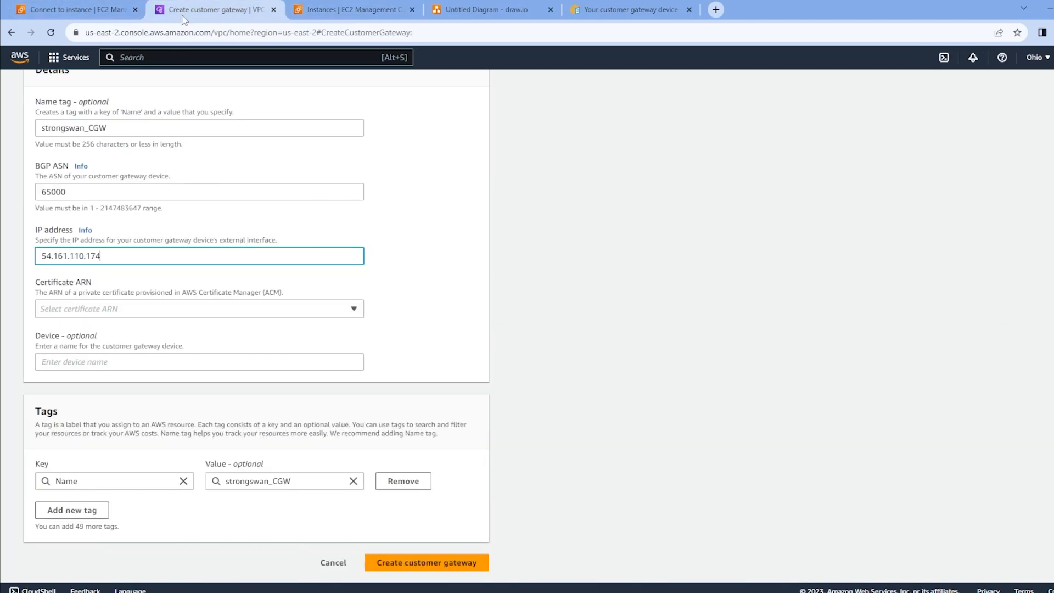
left_click(199, 268)
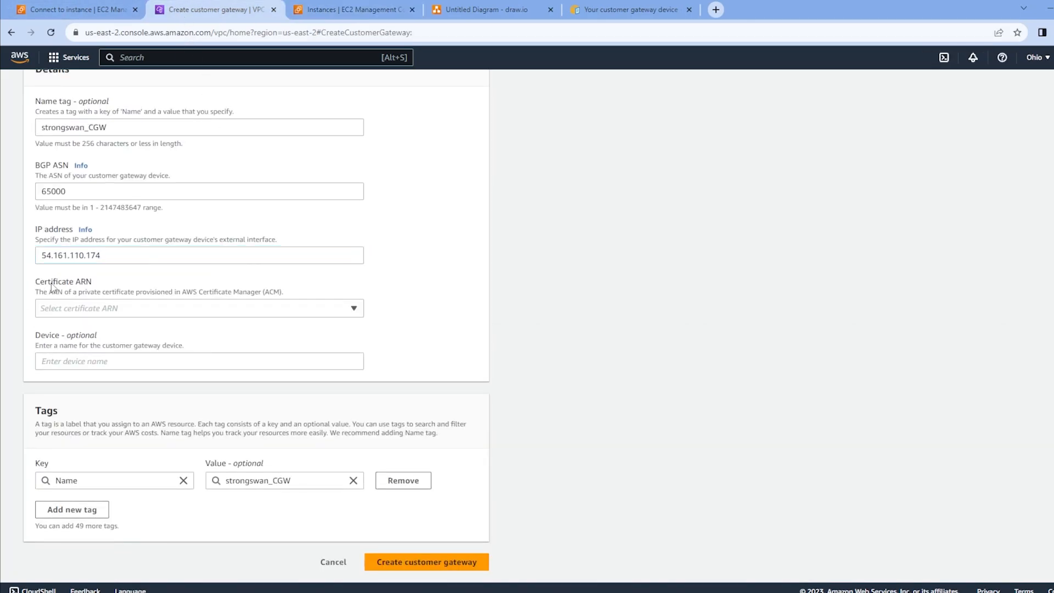
left_click(78, 362)
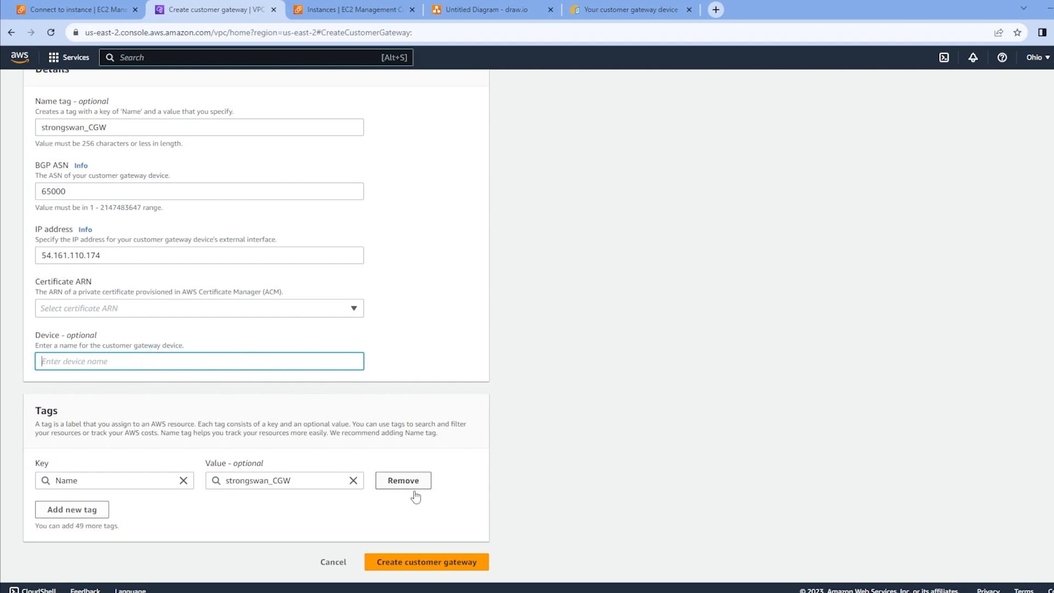
left_click(424, 561)
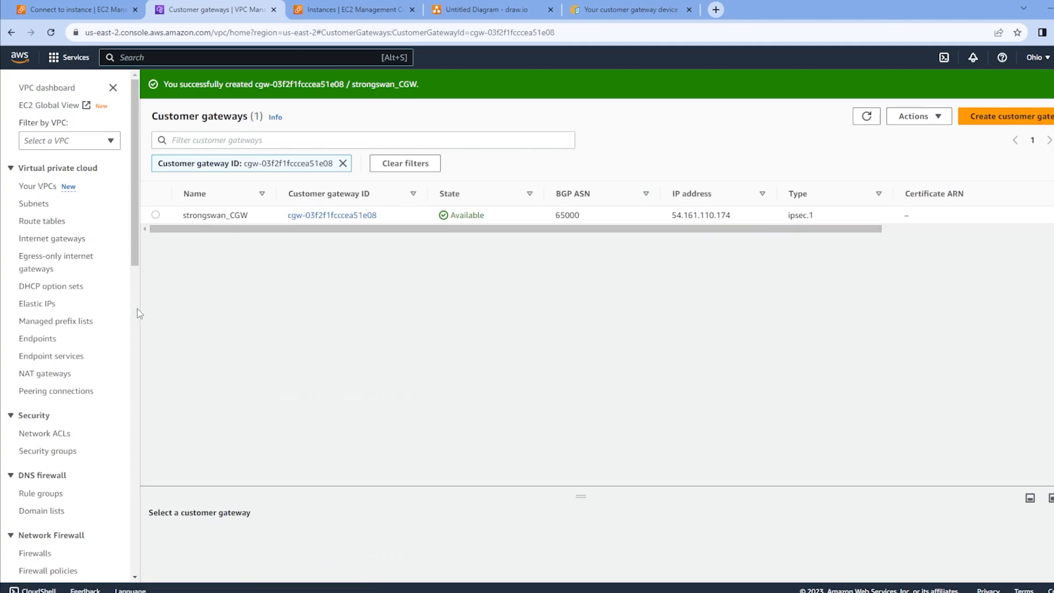
- Create a virtual private gateway named Strongswan_VPG with the Amazon default ASN
scroll(115, 291, "down", 7)
scroll(112, 287, "down", 1)
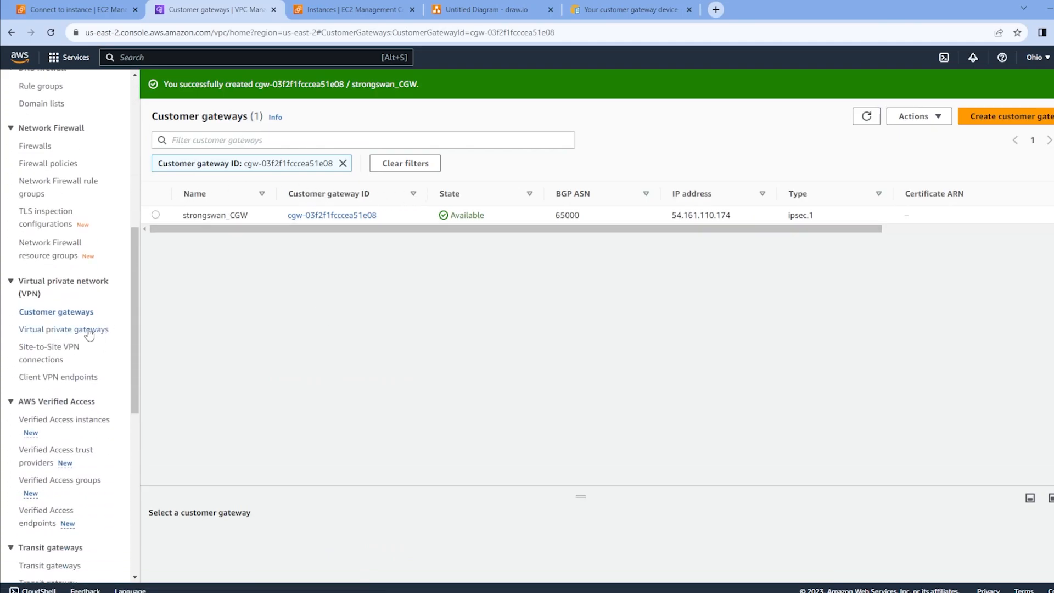
left_click(89, 332)
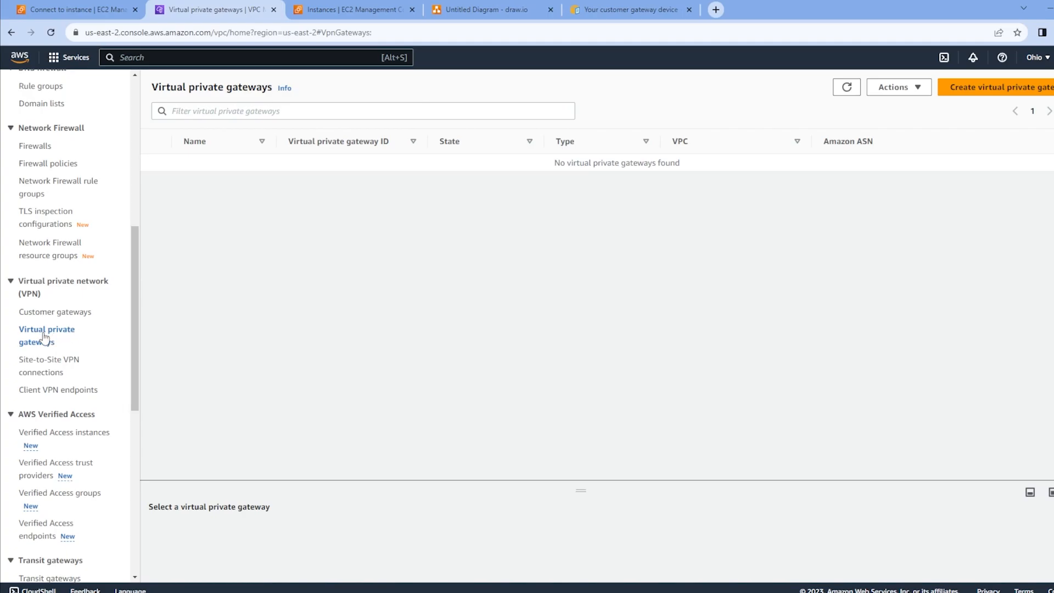
left_click(988, 87)
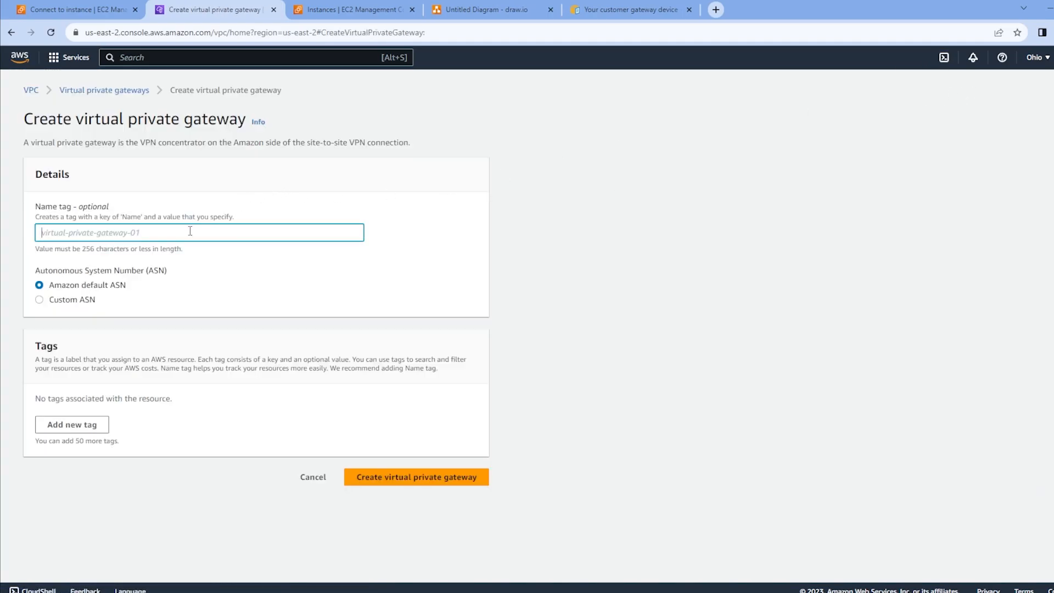
type("VPG")
key("BackSpace")
key("BackSpace")
key("BackSpace")
type("Str")
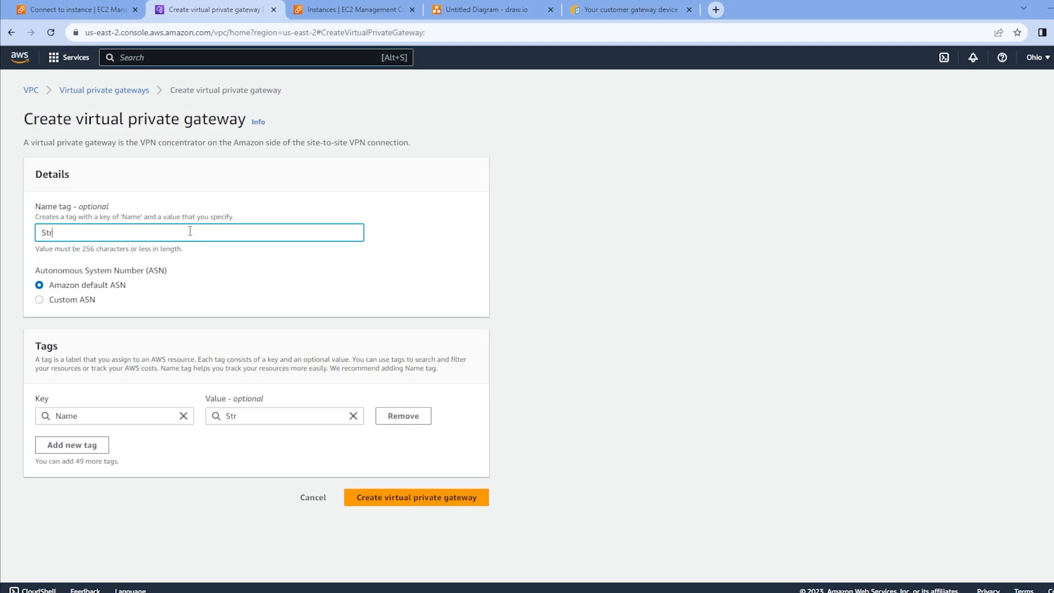
type("ongswan_VPG")
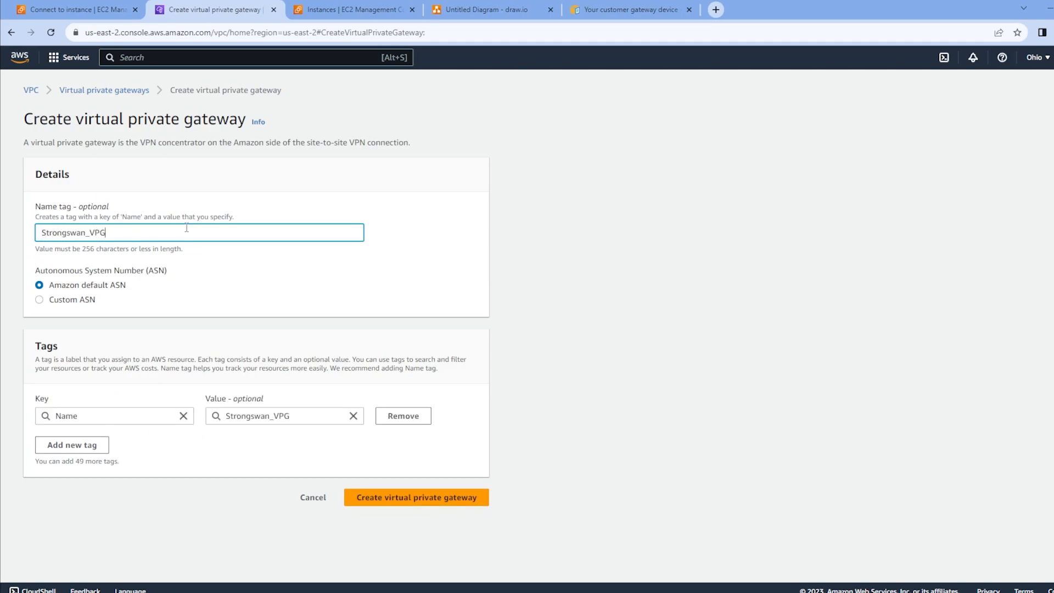
left_click(394, 282)
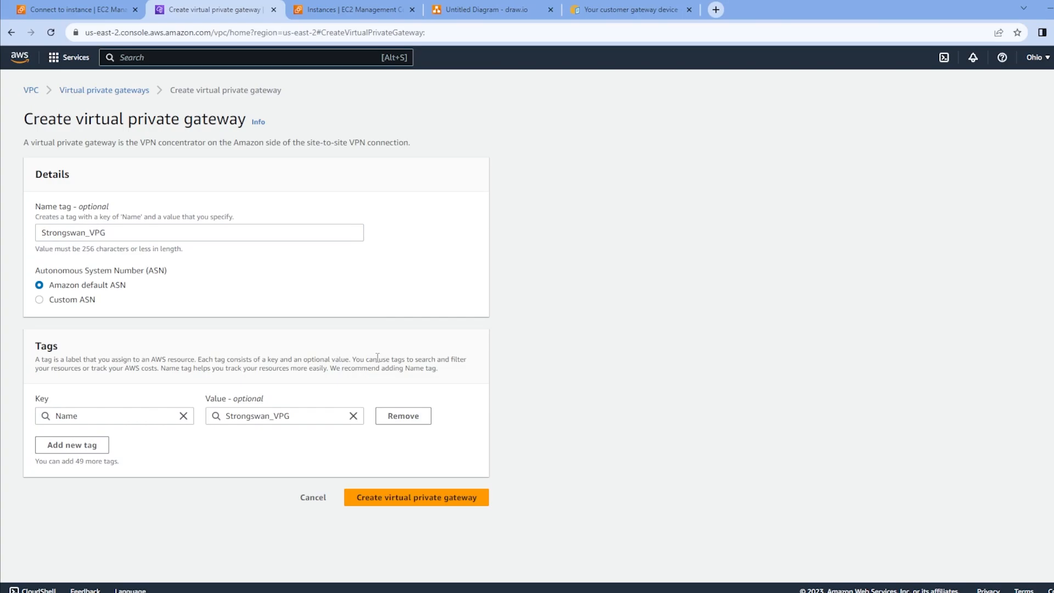
left_click(423, 501)
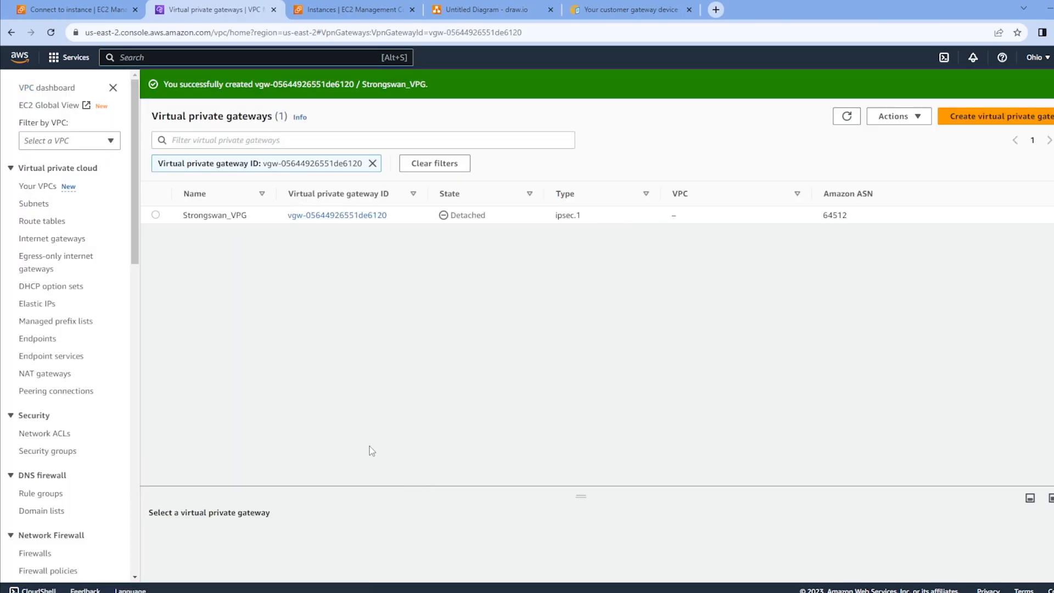
- Attach the Strongswan_VPG virtual private gateway to the S2S VPC-vpc
left_click(414, 219)
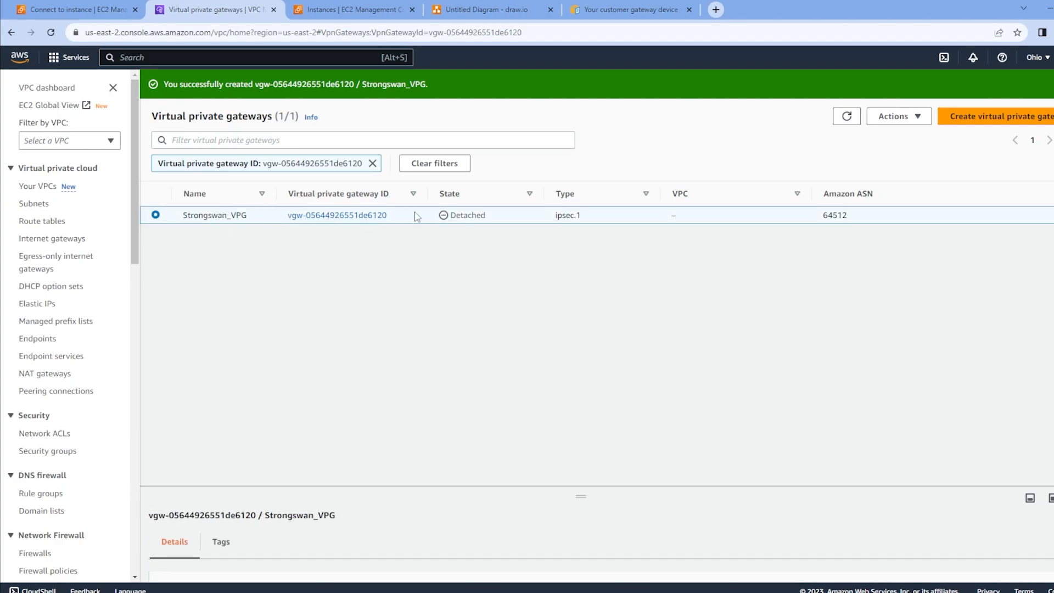
left_click(881, 123)
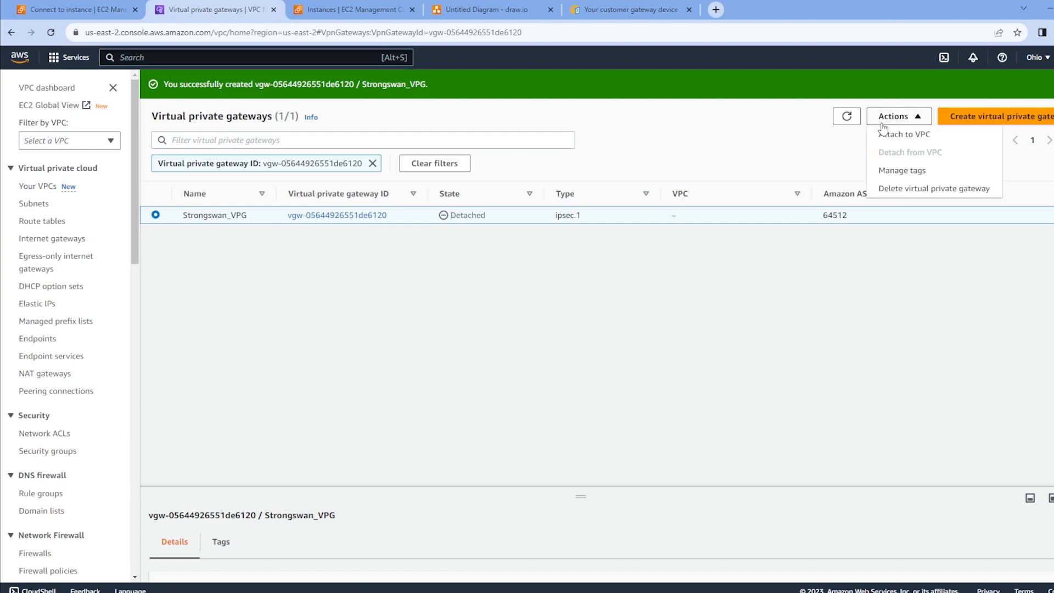
left_click(911, 136)
left_click(209, 253)
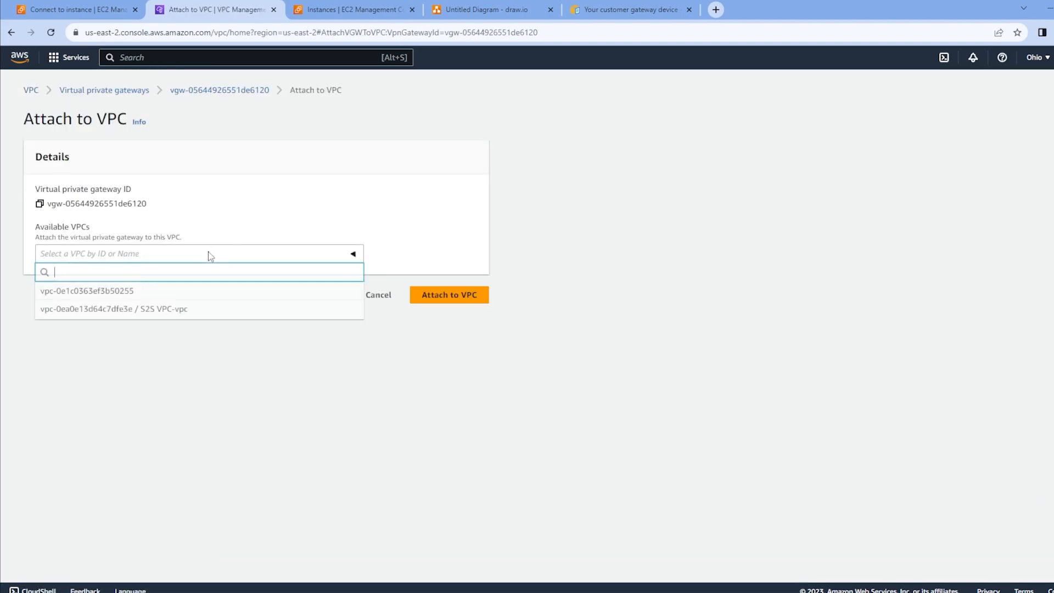
left_click(202, 309)
left_click(445, 299)
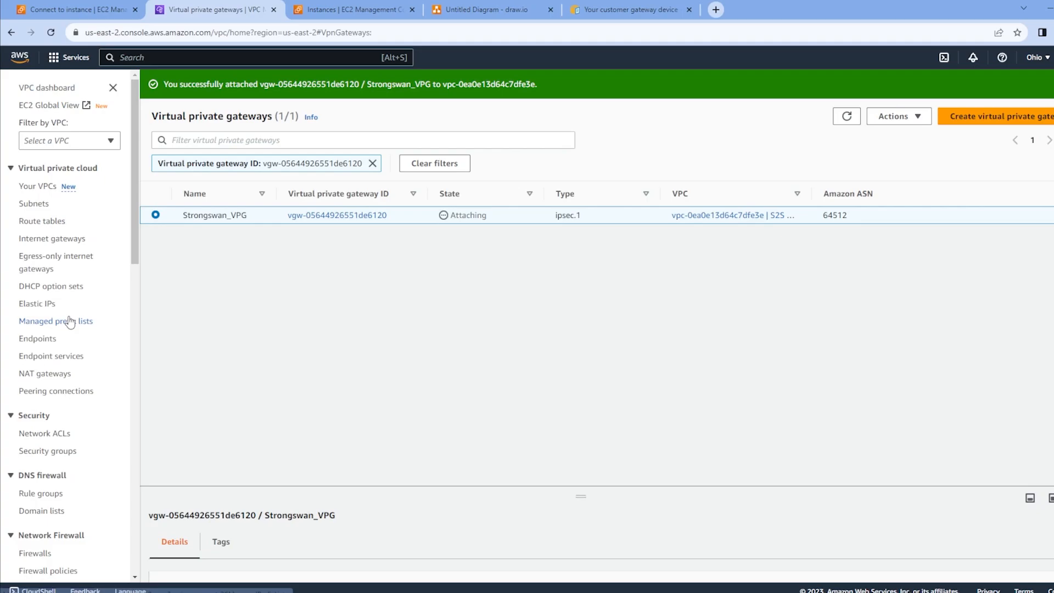
- Start a new Site-to-Site VPN connection and name it My_VPN
scroll(61, 371, "down", 7)
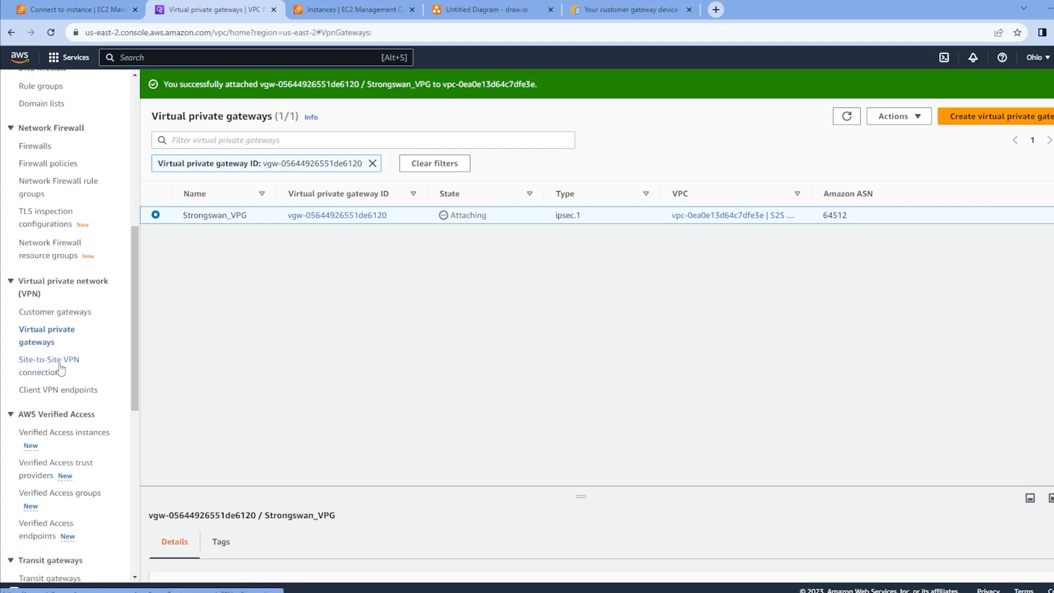
left_click(61, 371)
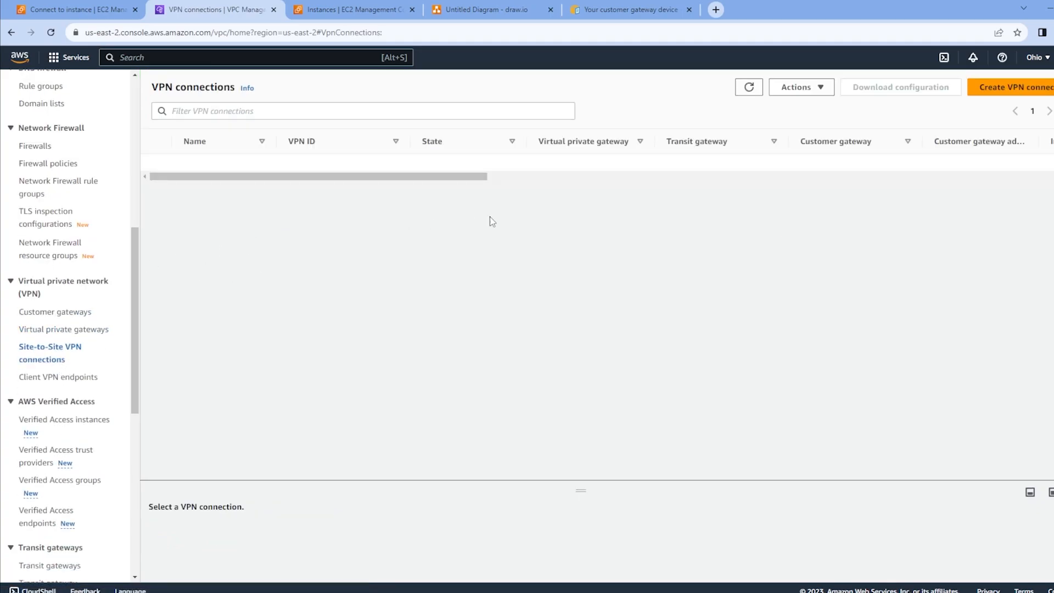
left_click(999, 94)
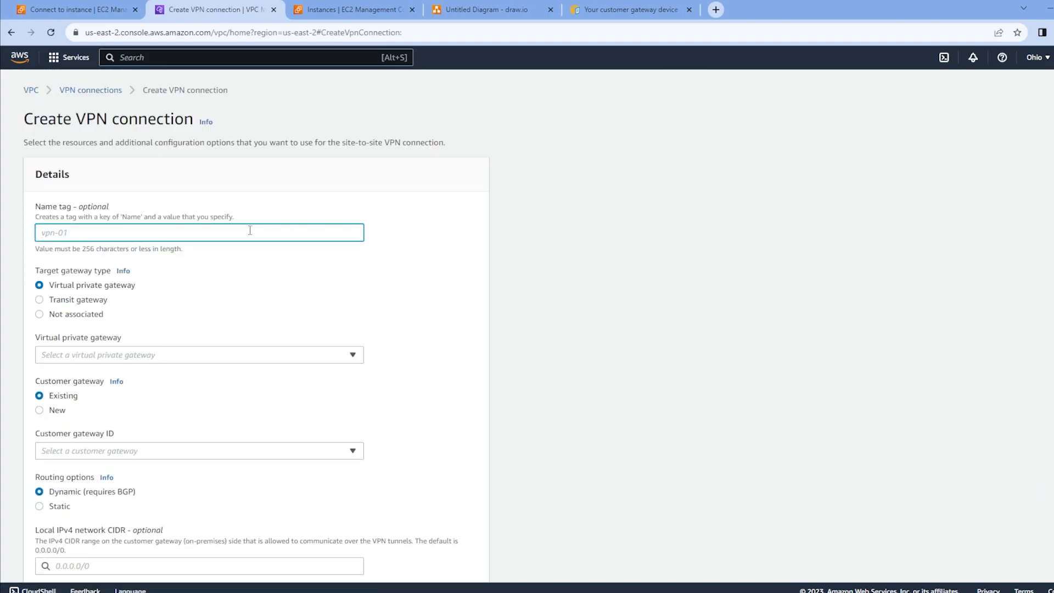
type("My_VPN")
scroll(252, 216, "down", 3)
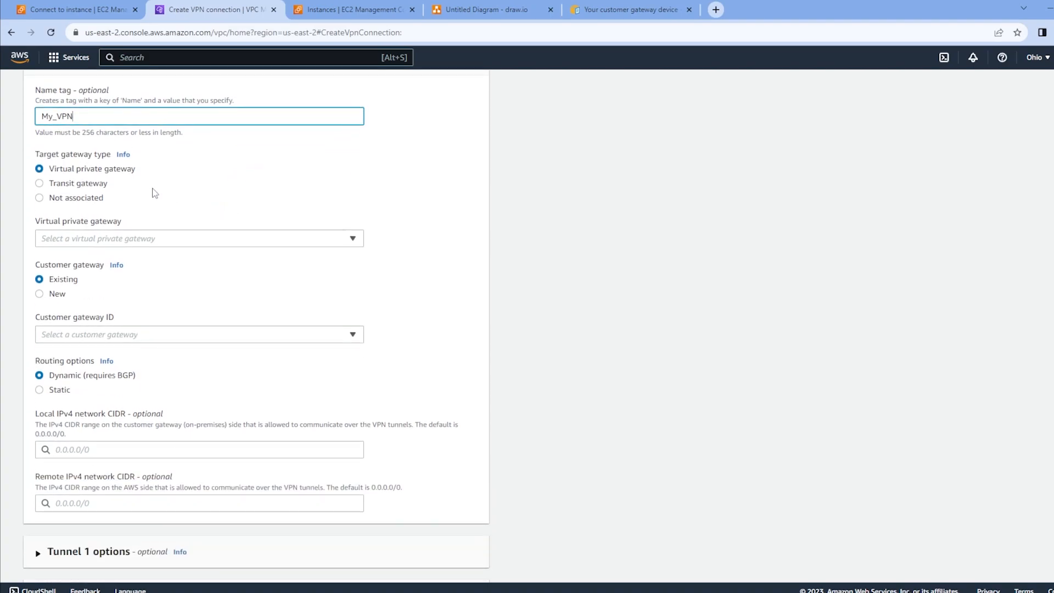
scroll(154, 193, "up", 2)
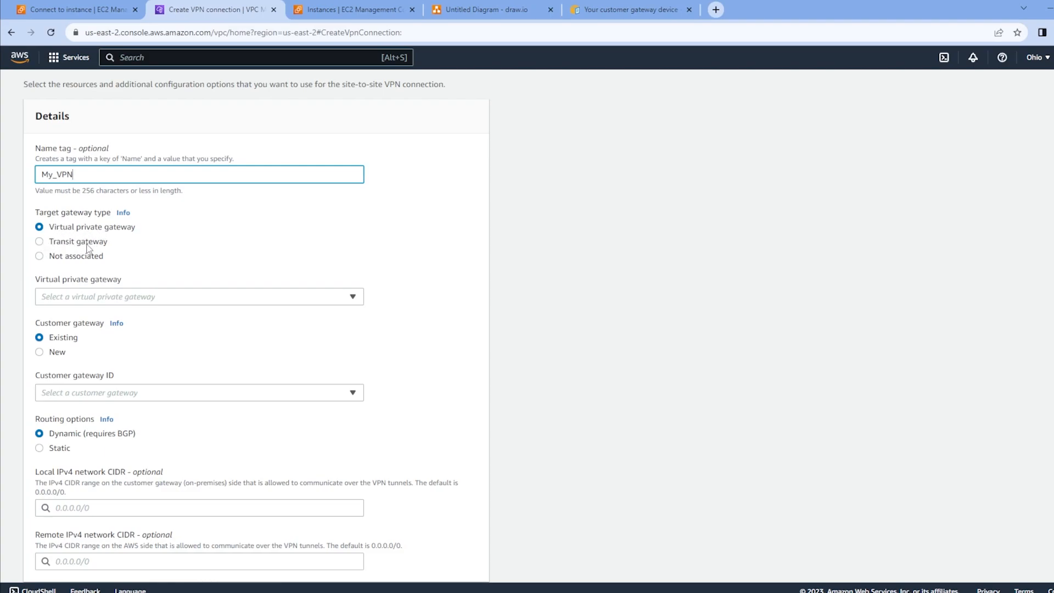
- Select Strongswan_VPG as the virtual private gateway and strongswan_CGW as the existing customer gateway for the VPN connection
scroll(247, 269, "down", 1)
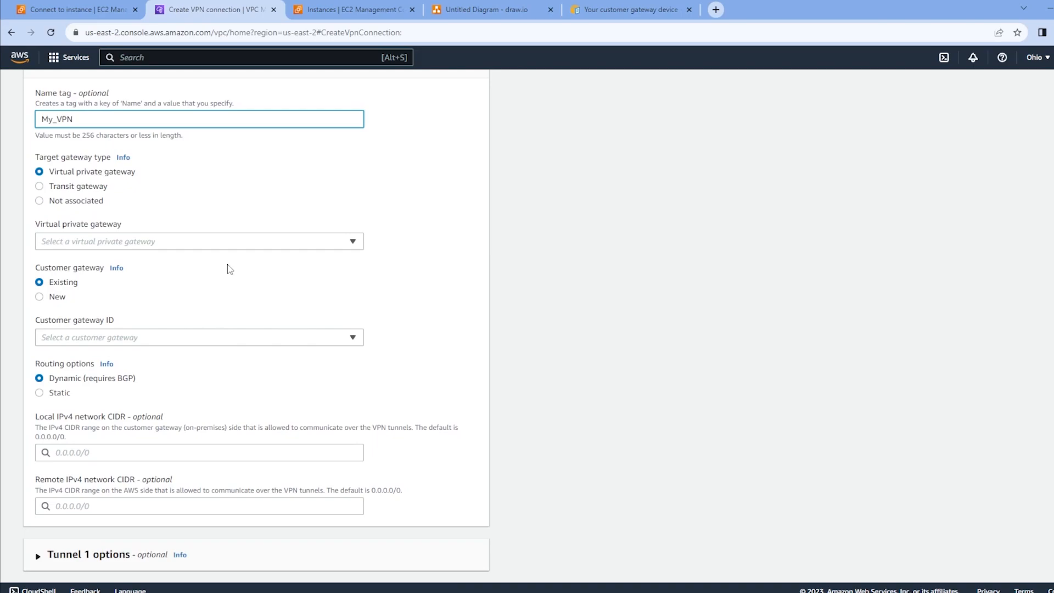
left_click(136, 244)
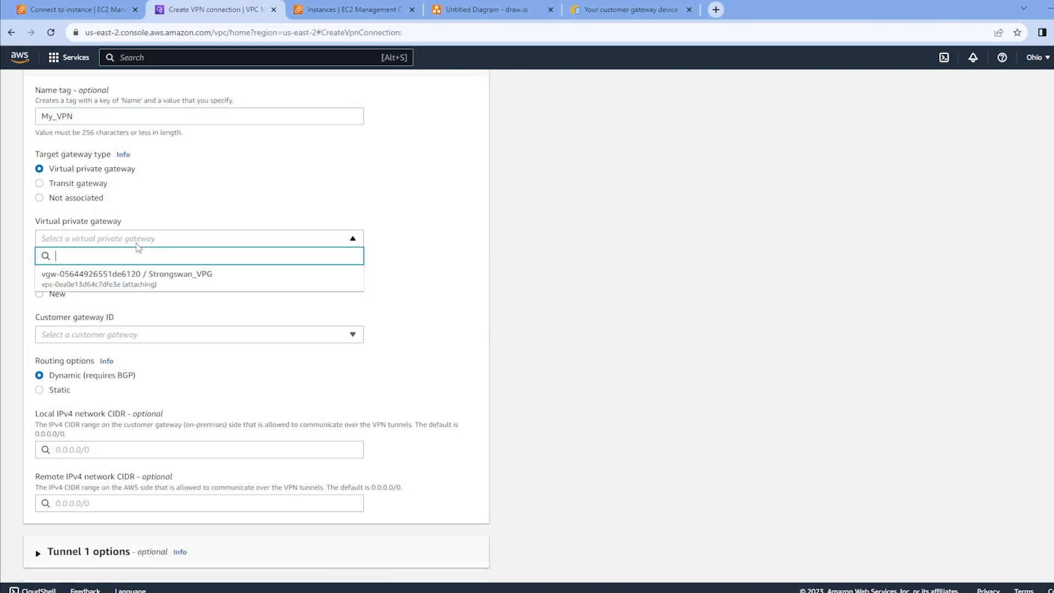
left_click(221, 284)
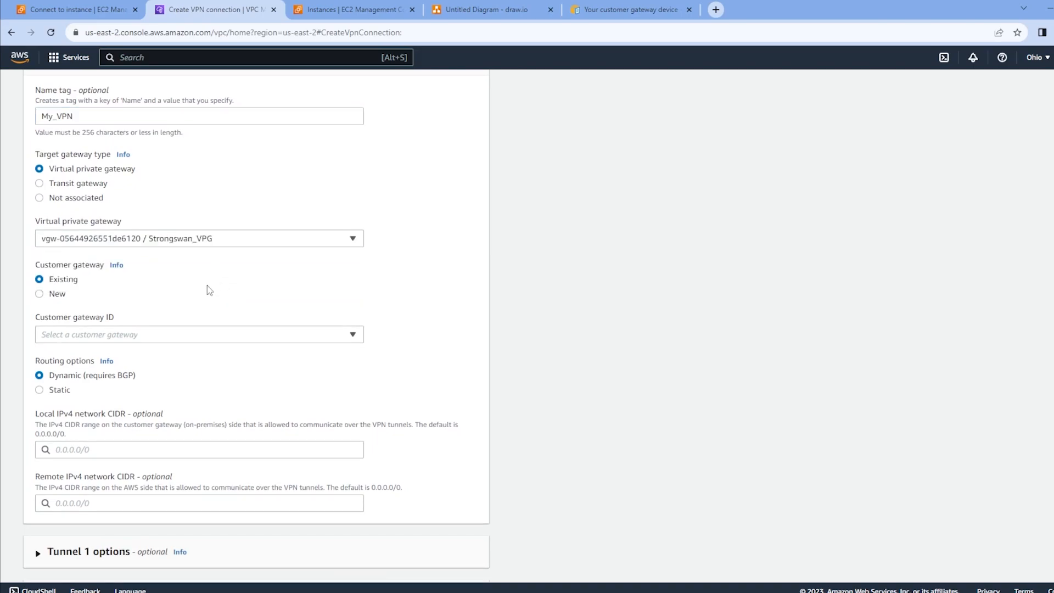
scroll(100, 277, "down", 1)
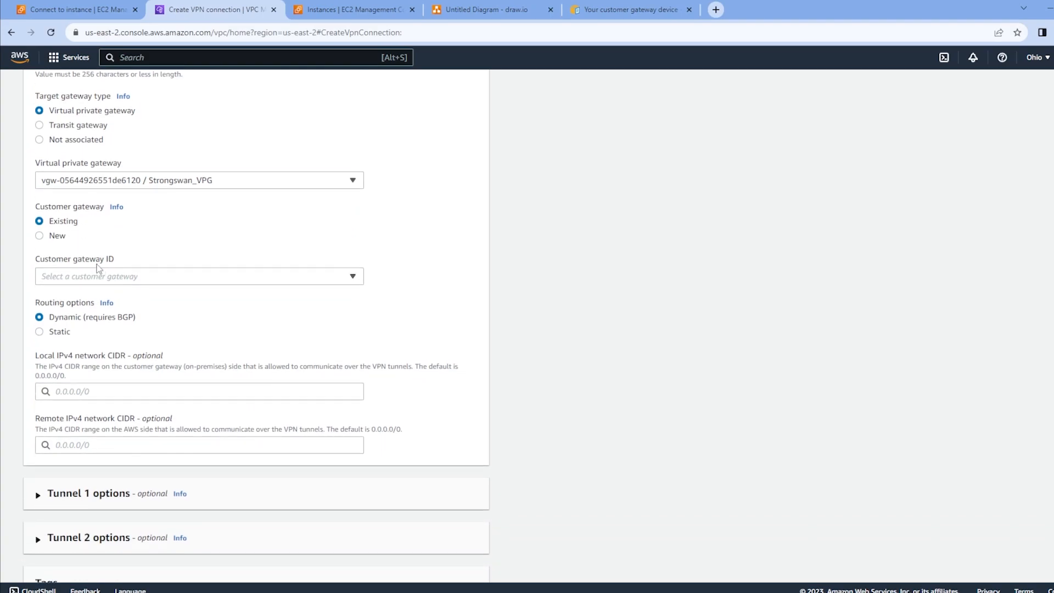
left_click(121, 278)
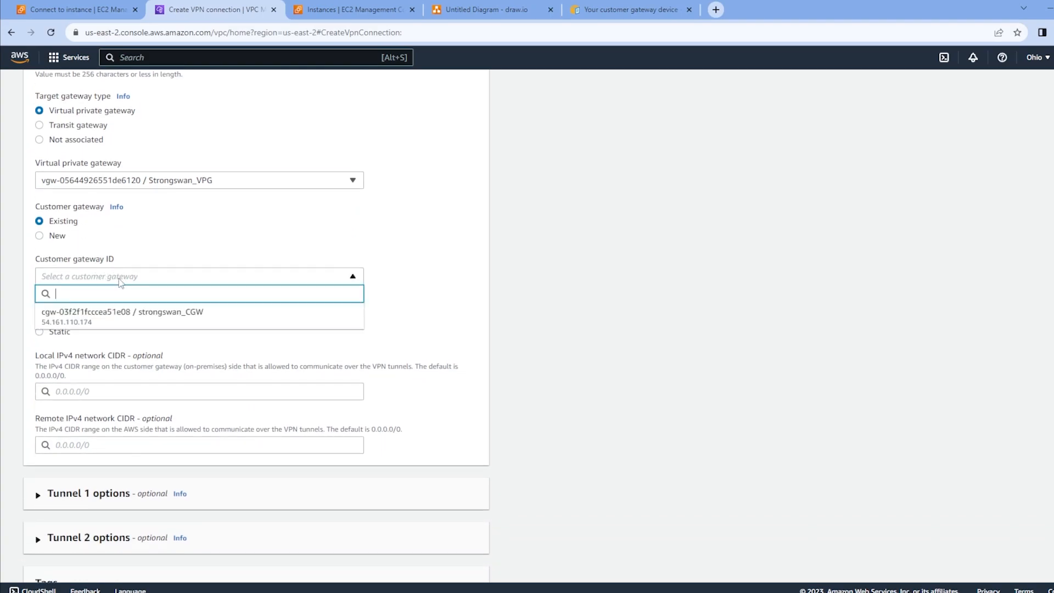
left_click(139, 321)
- Set the VPN connection's routing option to Static, leaving the static IP prefixes empty
scroll(313, 306, "down", 1)
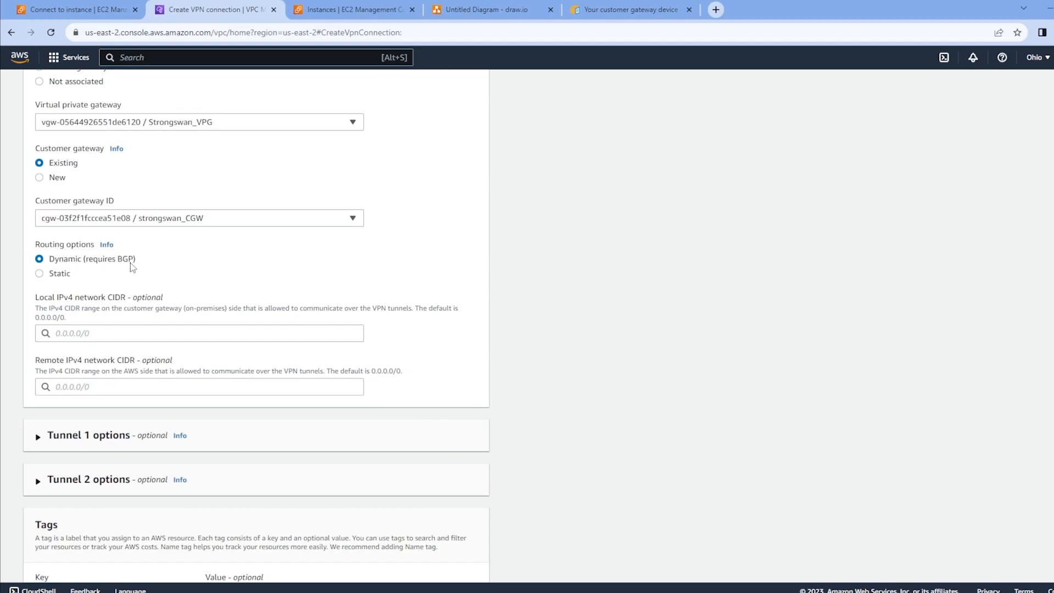
left_click(50, 274)
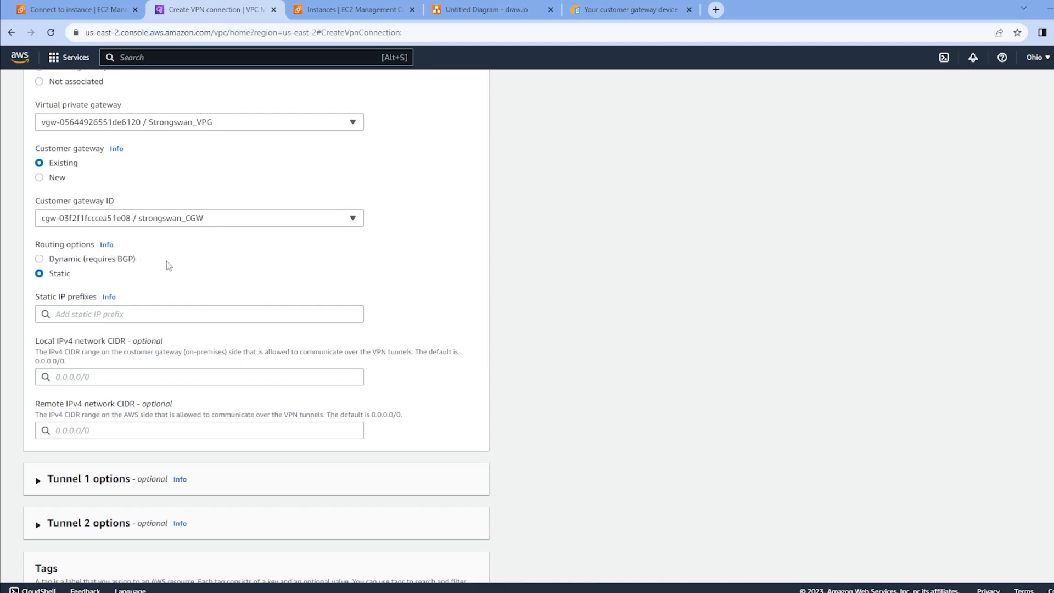
left_click(158, 314)
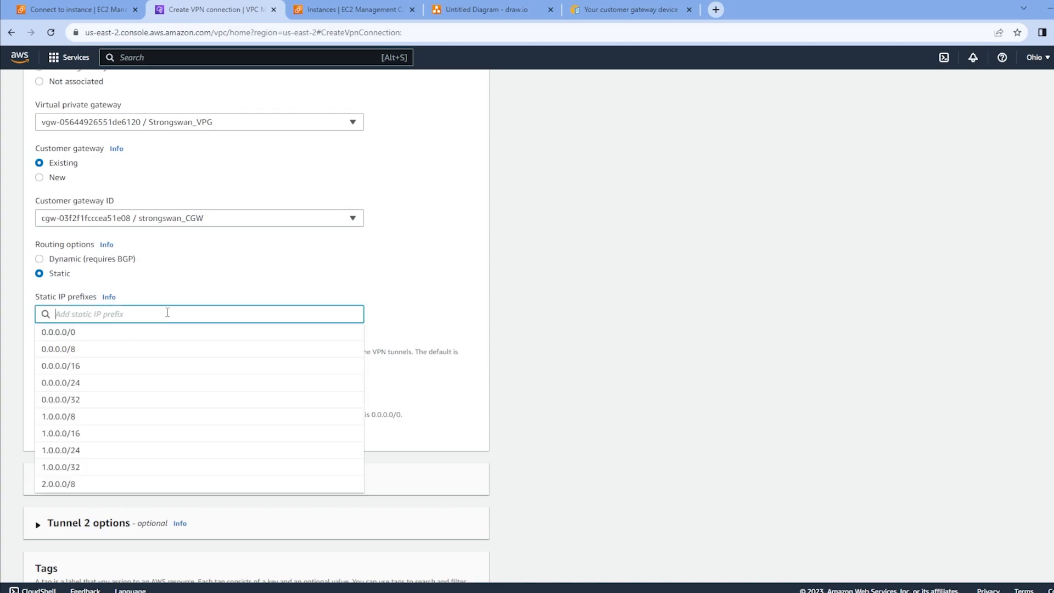
left_click(178, 291)
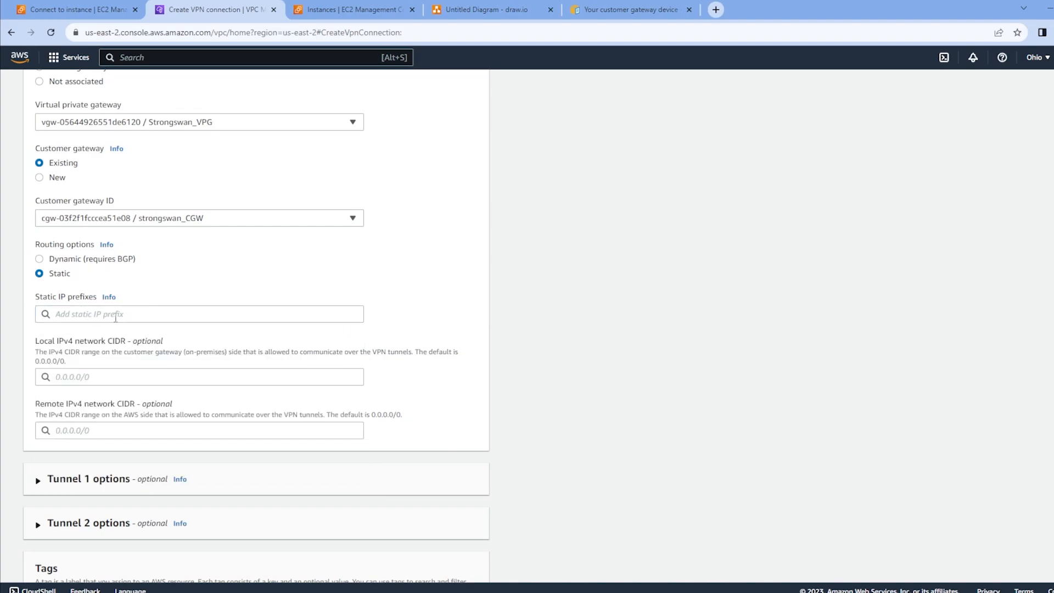
- Check the on-premise network range in the draw.io diagram and set the local IPv4 network CIDR to 10.0.0.0/16
scroll(158, 316, "down", 1)
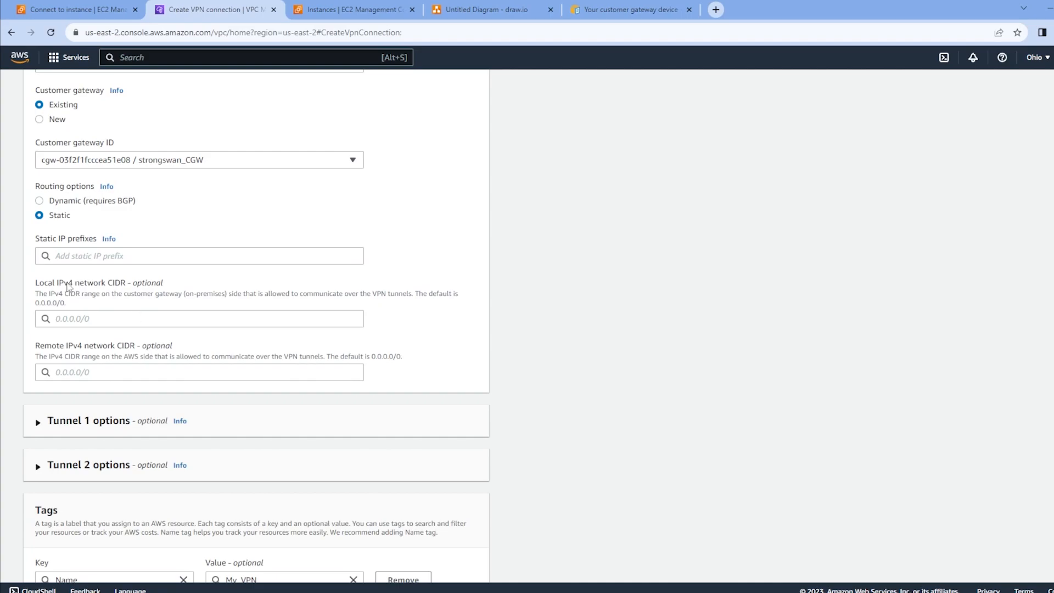
left_click_drag(36, 284, 81, 283)
left_click(39, 284)
left_click(464, 16)
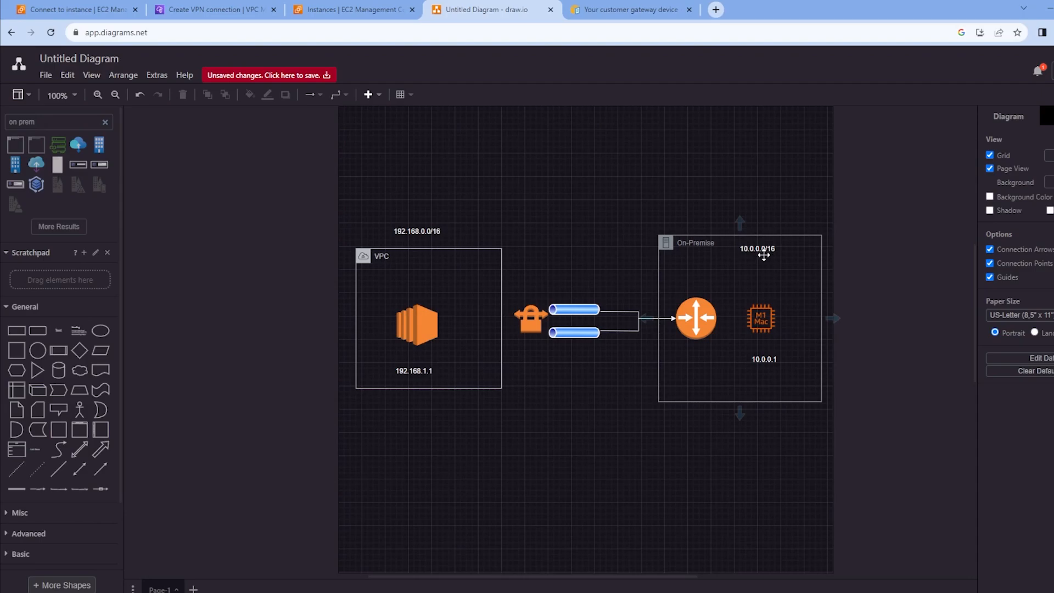
left_click(220, 9)
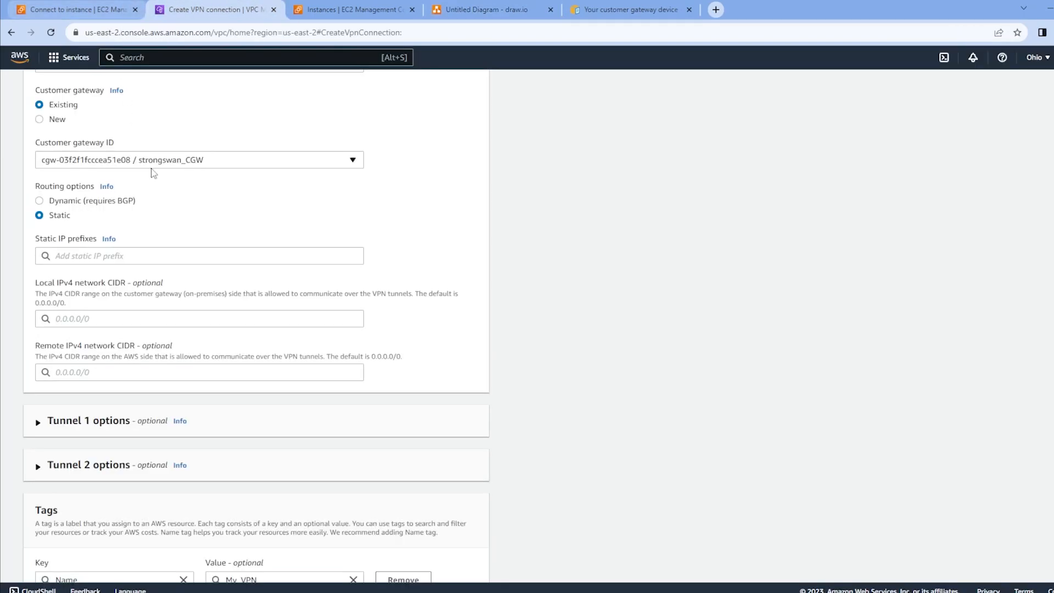
left_click(116, 319)
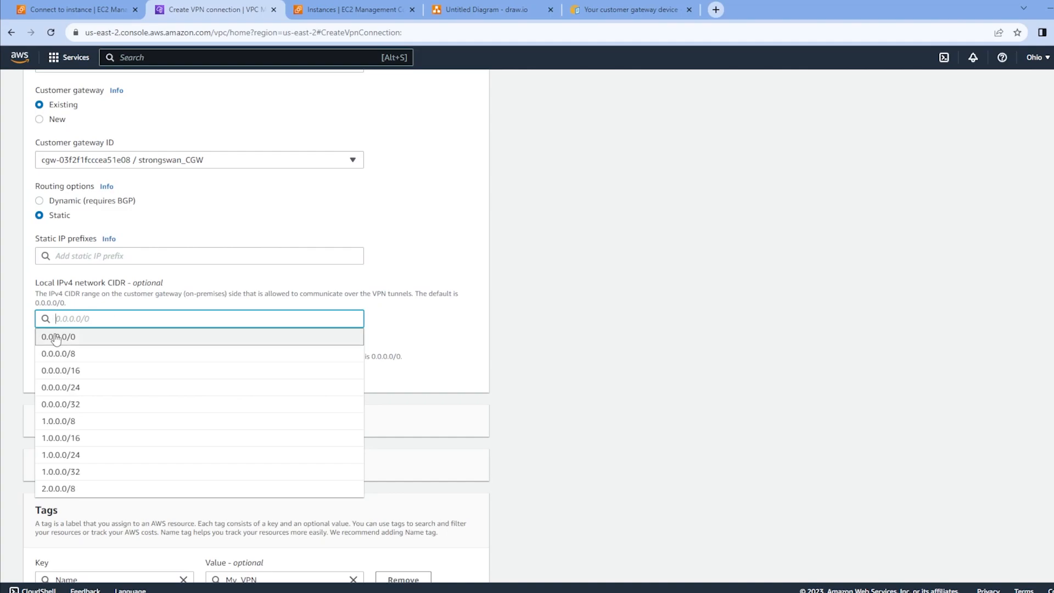
left_click(384, 355)
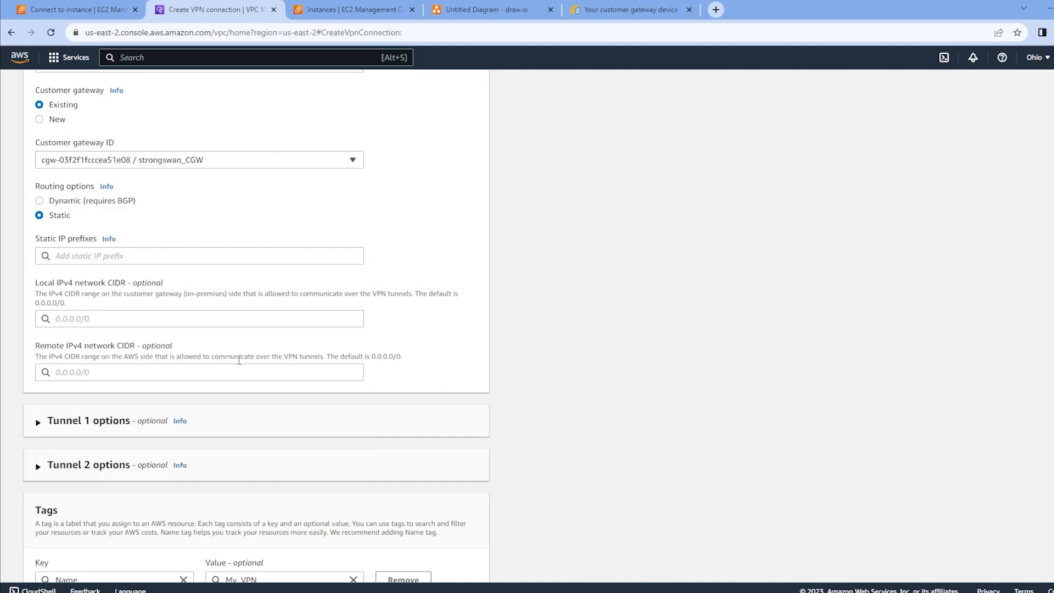
left_click(225, 318)
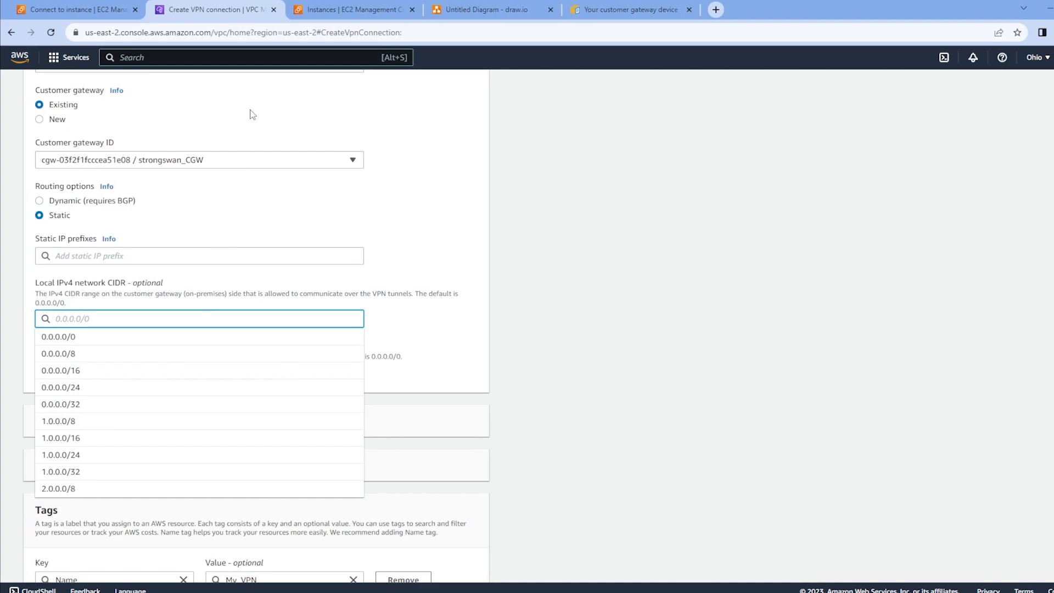
type("10.0.0.0")
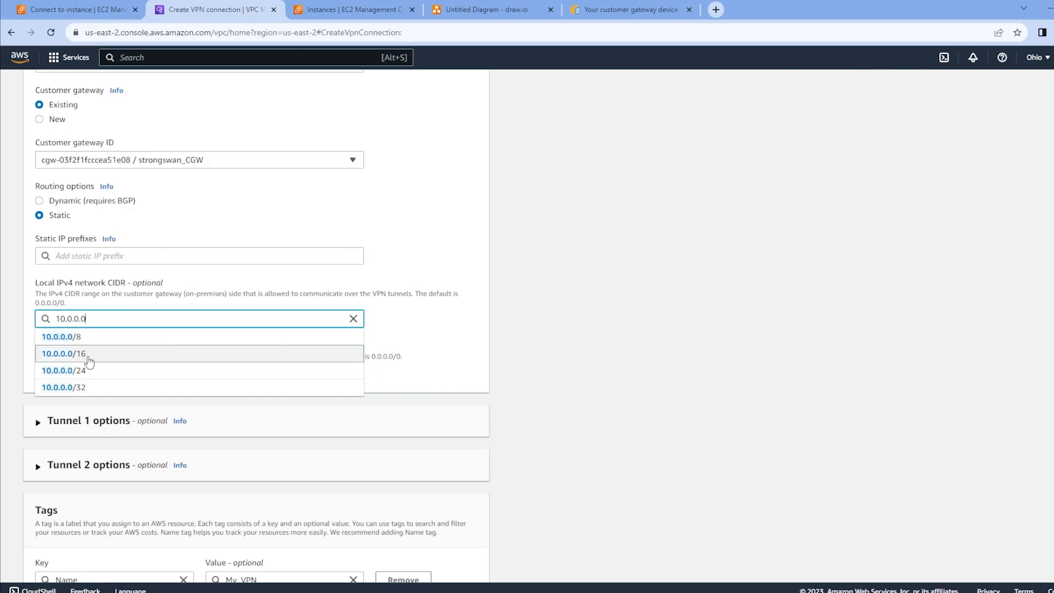
left_click(82, 354)
- Check the VPC range in the draw.io diagram and set the remote IPv4 network CIDR to 192.168.0.0/16
left_click(115, 369)
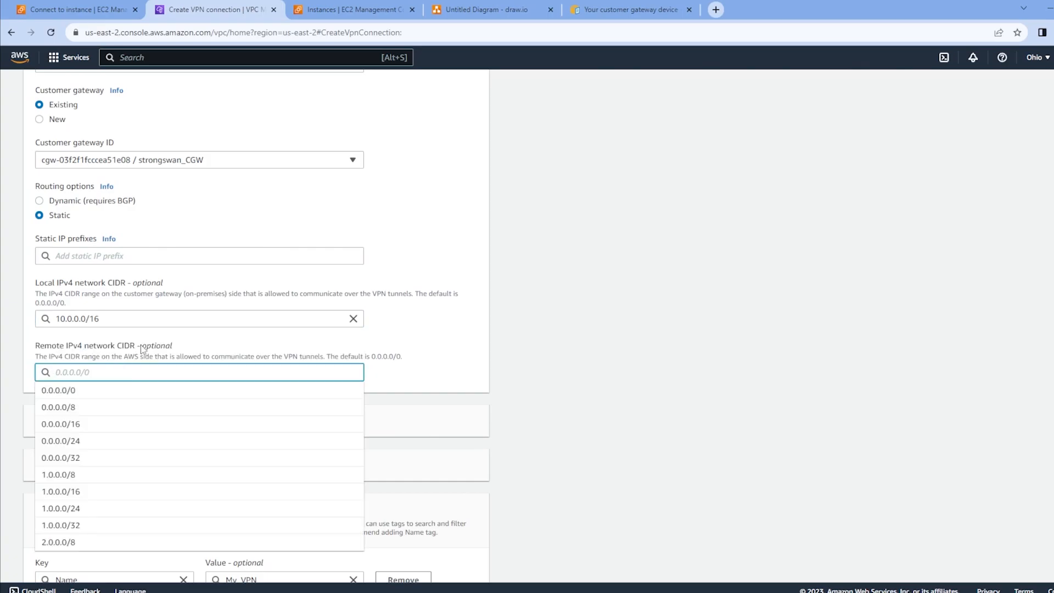
left_click(346, 12)
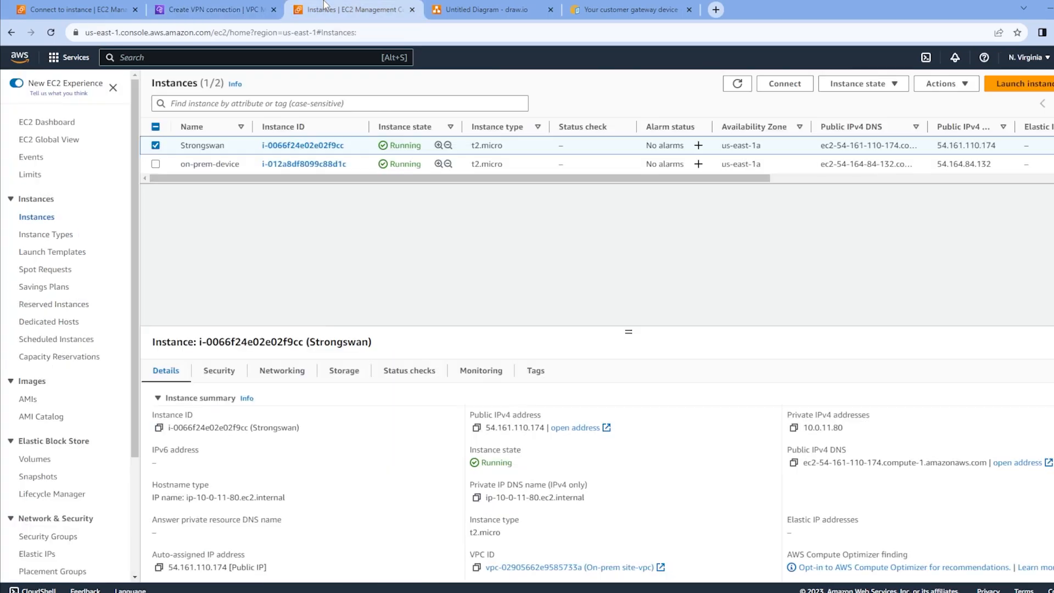
left_click(457, 7)
left_click(403, 384)
left_click(555, 406)
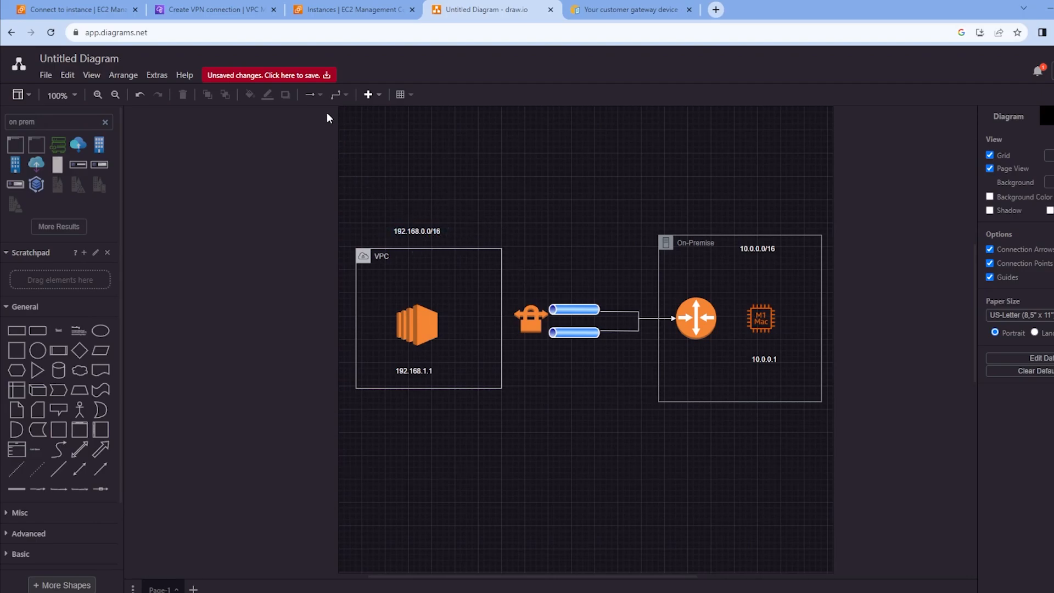
left_click(217, 9)
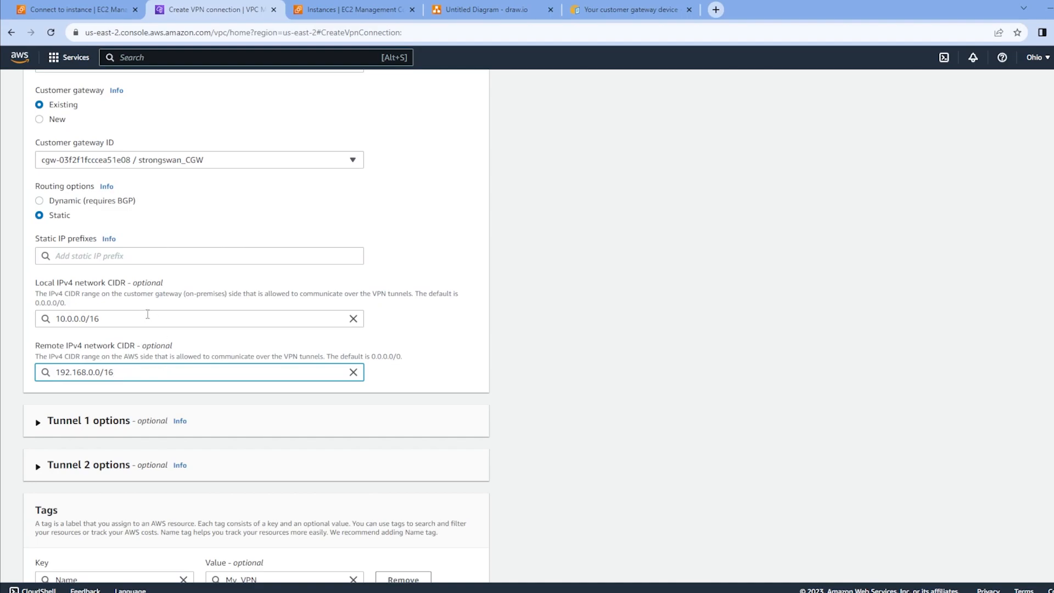
triple_click(122, 317)
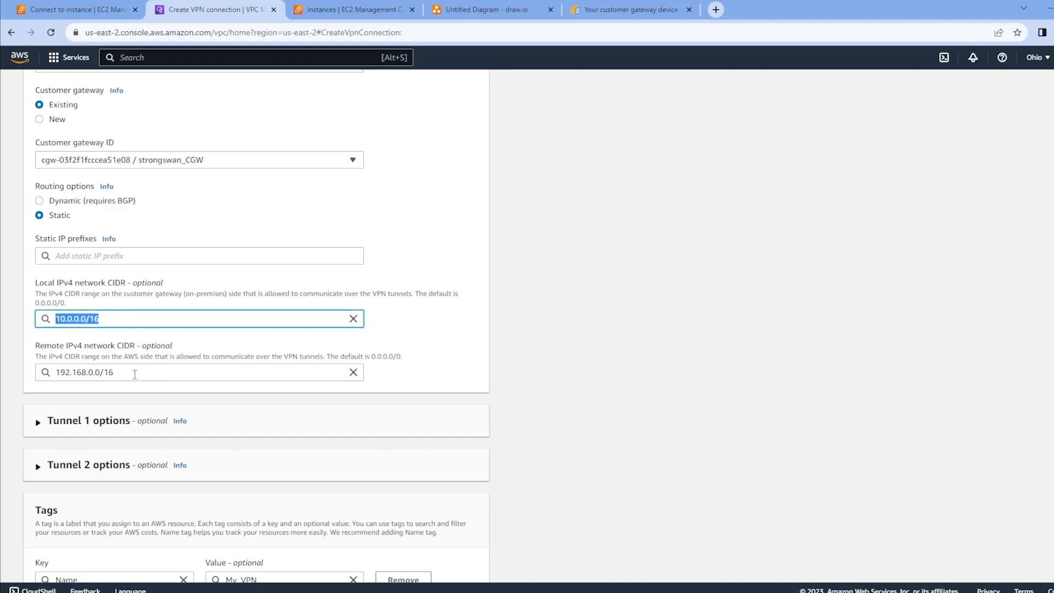
- Examine tunnel 1's editable encryption, integrity, DH group, IKE and lifetime settings, keeping the default advanced options
scroll(155, 367, "down", 3)
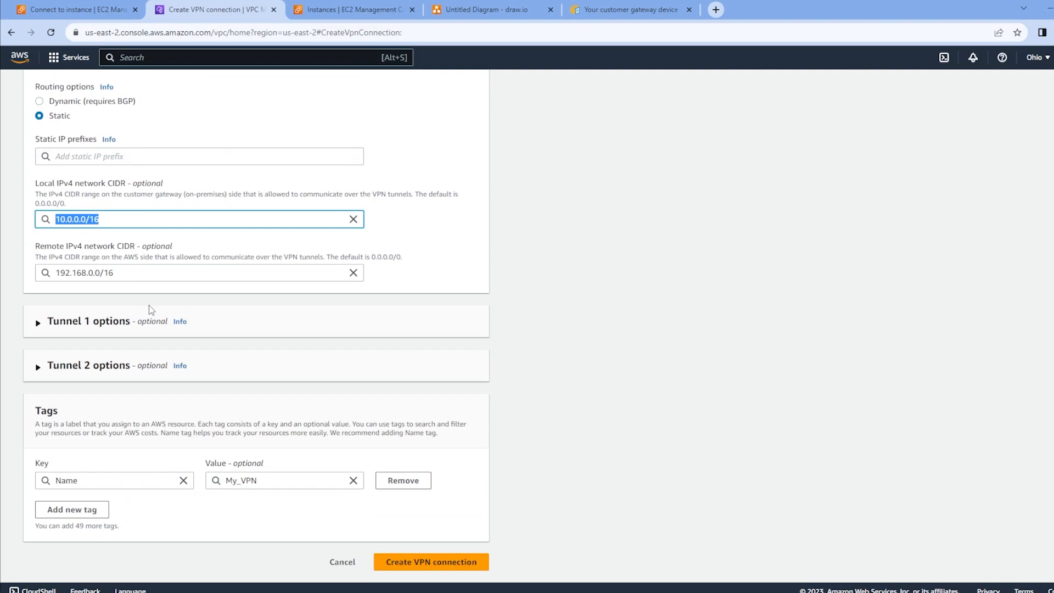
left_click(114, 318)
scroll(165, 311, "down", 3)
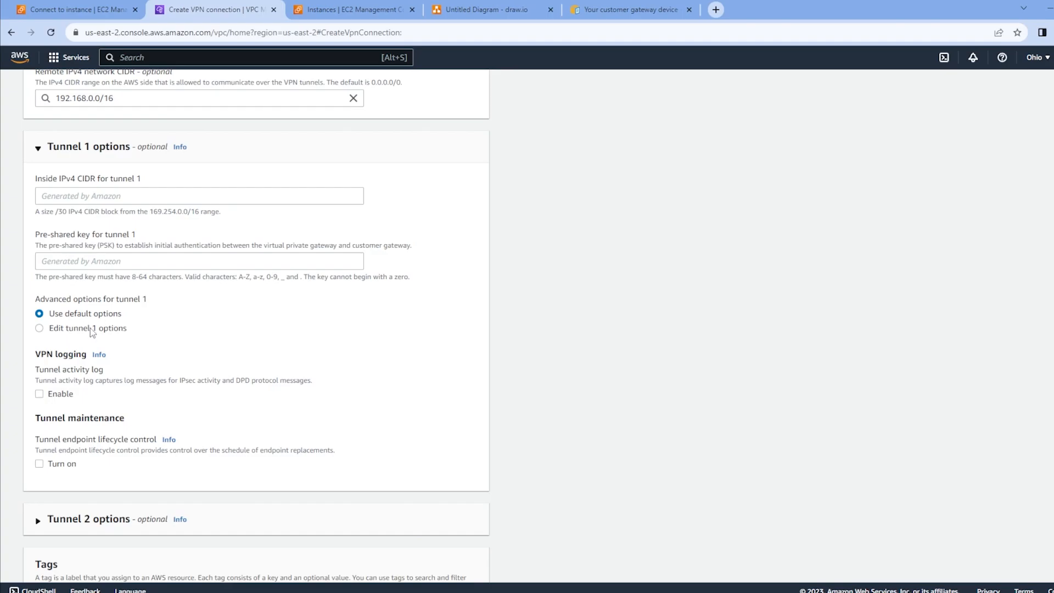
scroll(99, 357, "down", 1)
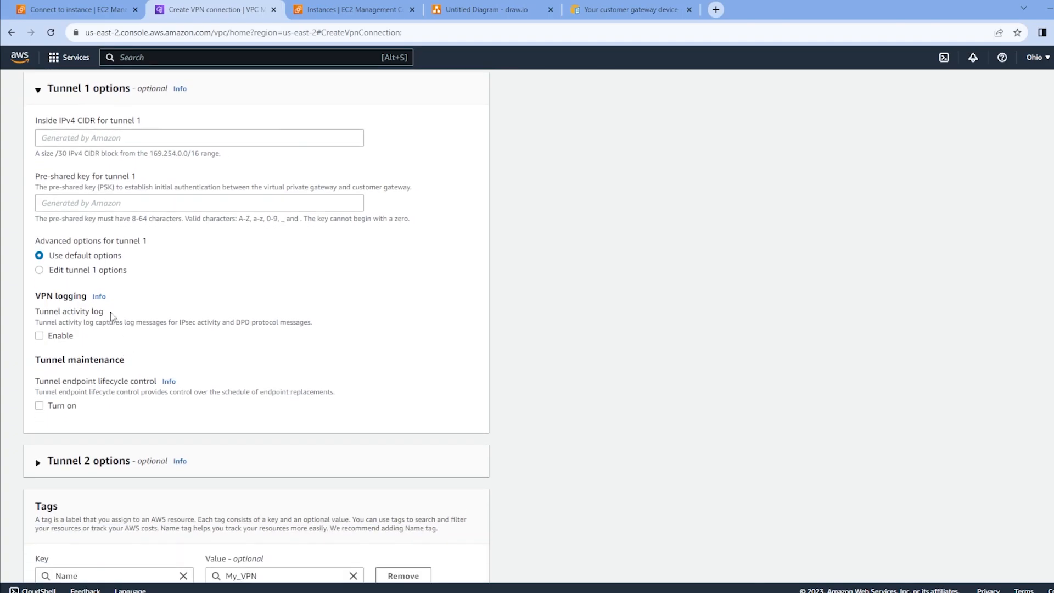
left_click(40, 271)
scroll(128, 296, "down", 1)
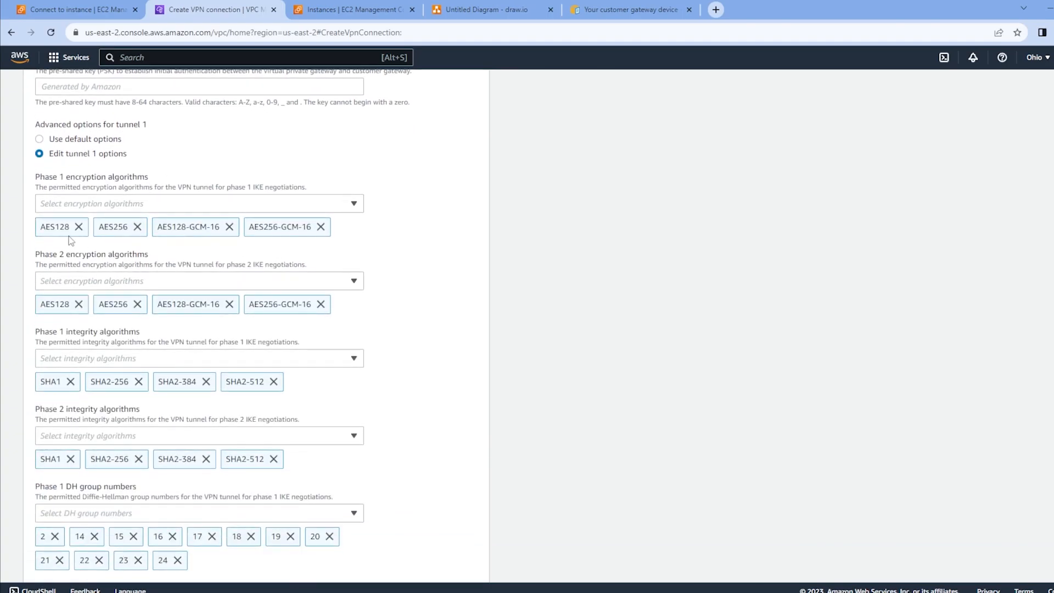
scroll(105, 230, "down", 1)
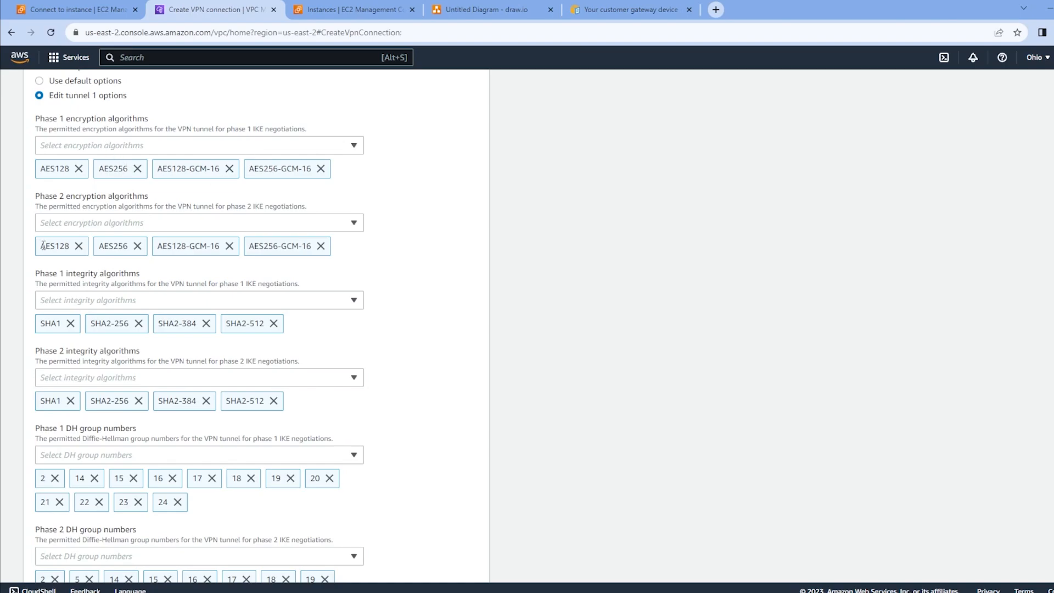
scroll(85, 310, "down", 2)
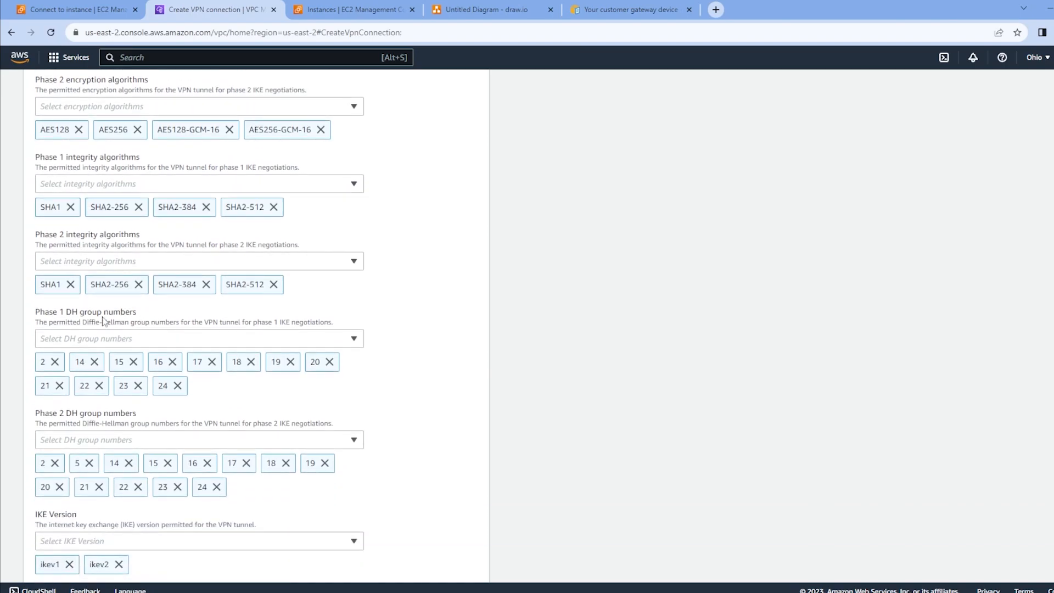
scroll(120, 318, "down", 3)
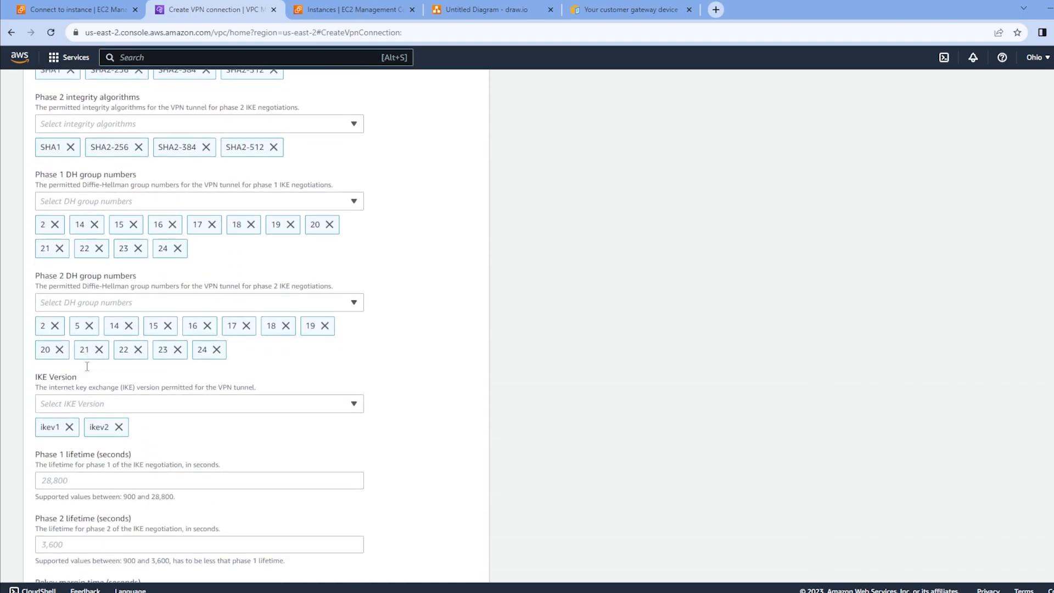
scroll(167, 388, "down", 2)
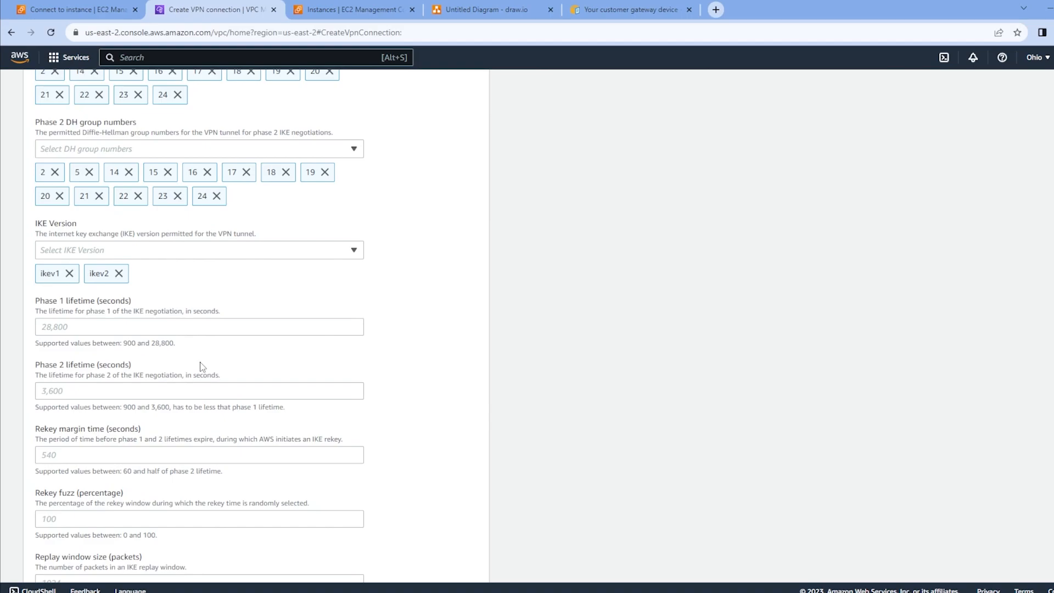
scroll(193, 384, "up", 8)
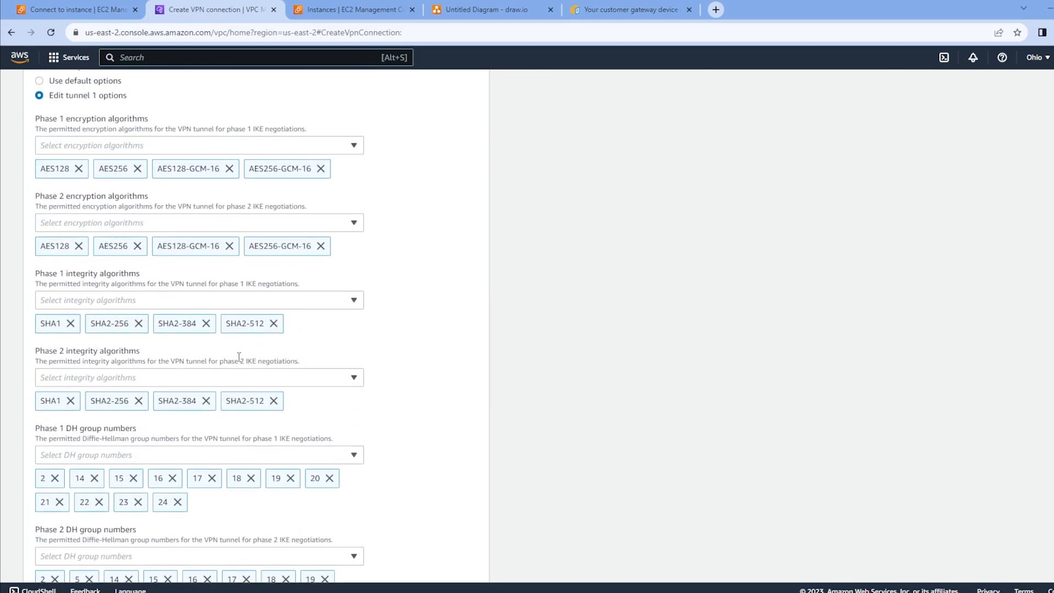
scroll(236, 330, "up", 2)
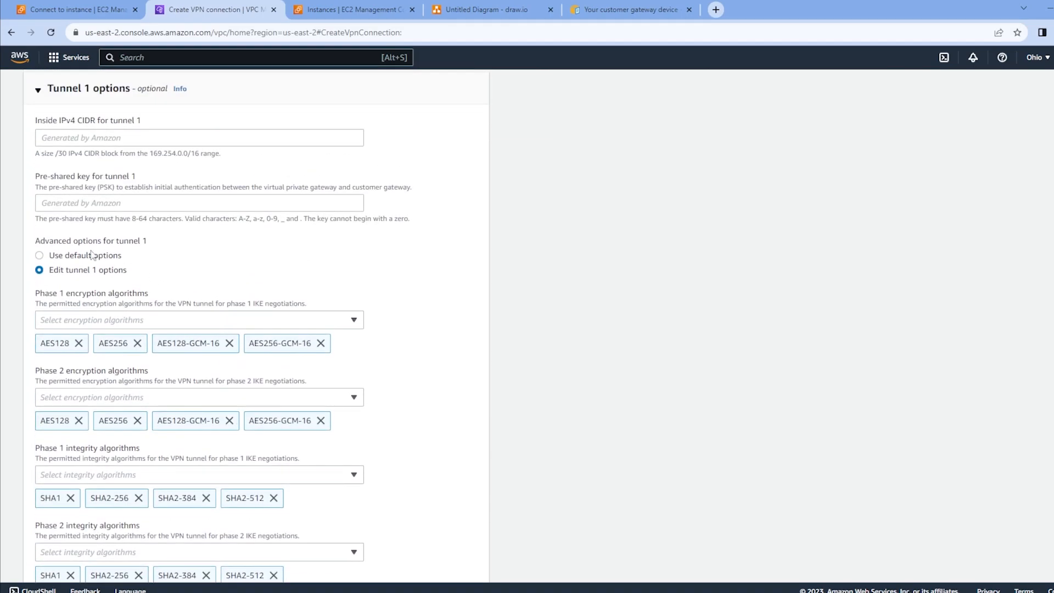
left_click(49, 258)
- Review tunnel 1's logging and maintenance settings and turn on its tunnel endpoint lifecycle control
scroll(48, 260, "down", 1)
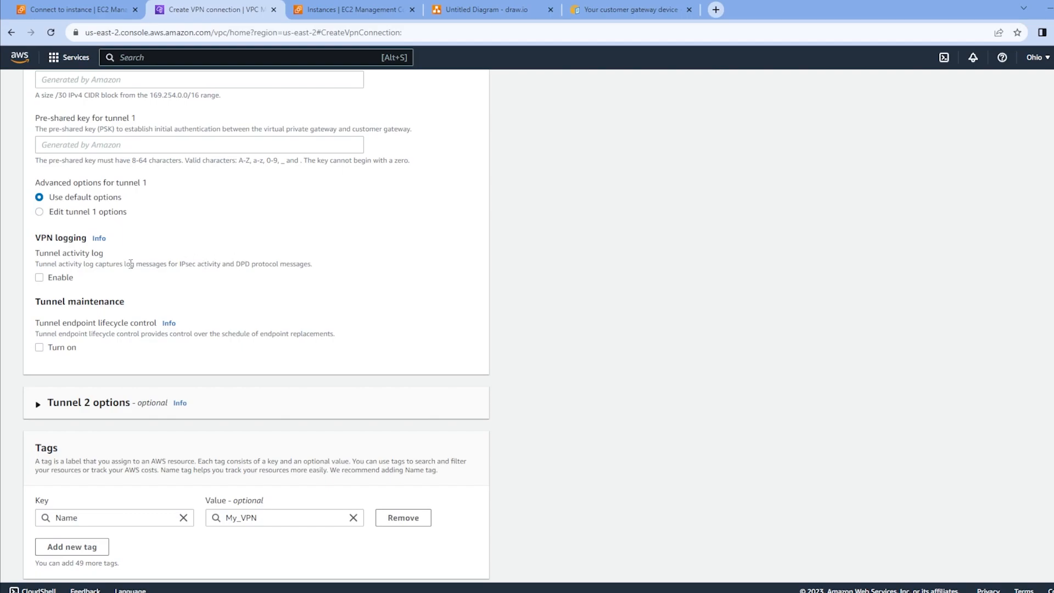
scroll(86, 322, "up", 1)
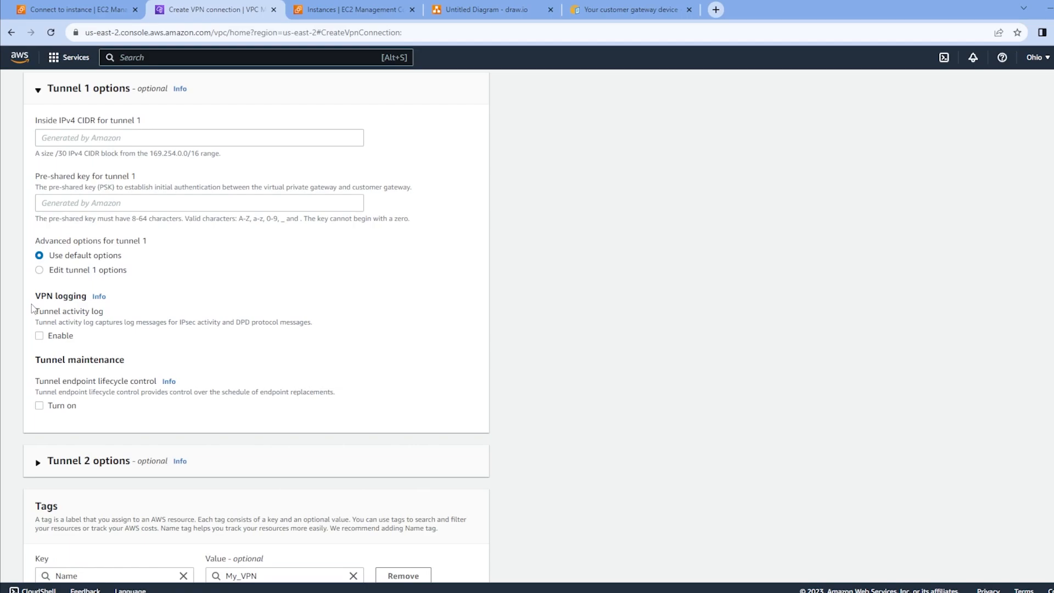
scroll(104, 259, "down", 2)
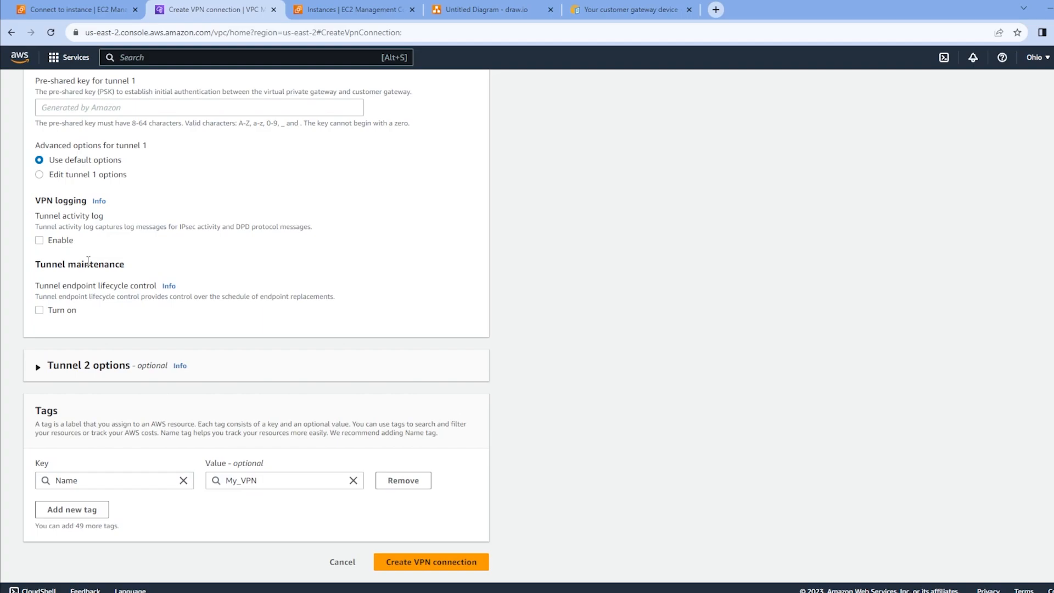
left_click(39, 310)
scroll(185, 328, "up", 4)
scroll(186, 328, "up", 1)
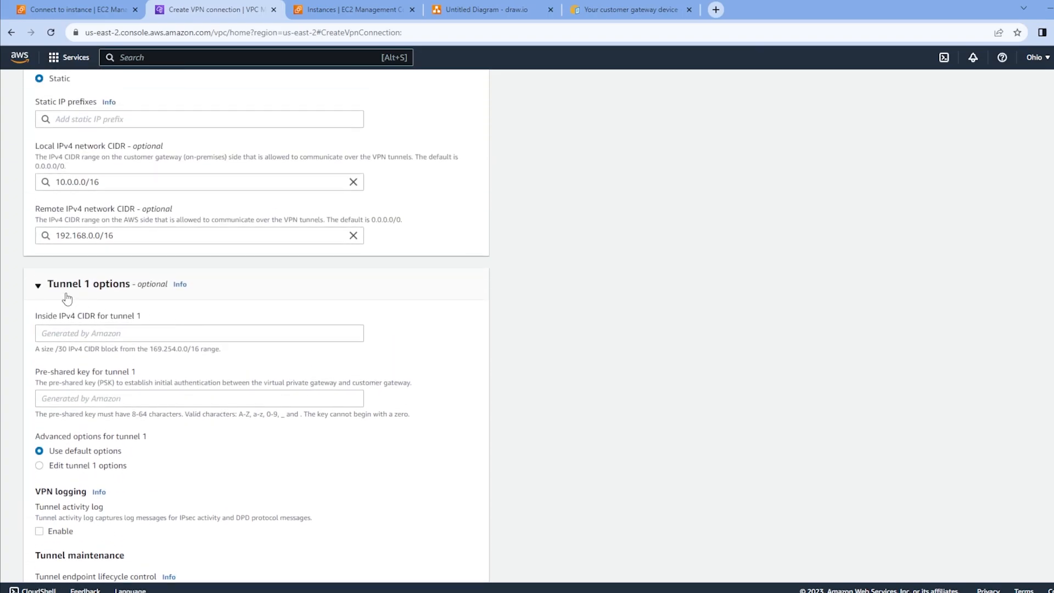
- Turn on tunnel 2's endpoint lifecycle control, keeping its default advanced options, and create the My_VPN connection
scroll(120, 303, "down", 5)
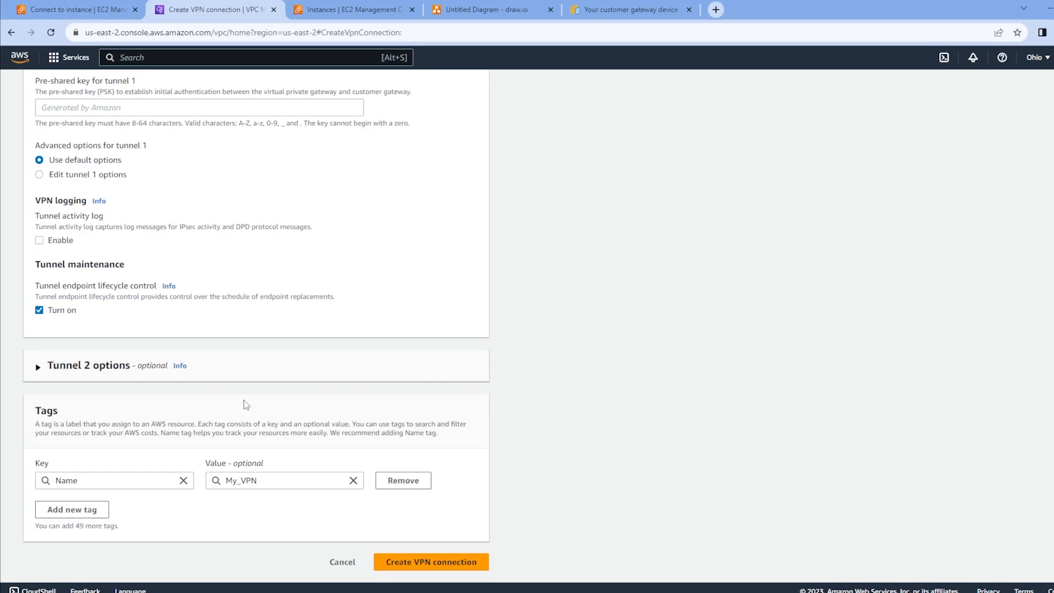
left_click(127, 367)
scroll(138, 383, "down", 5)
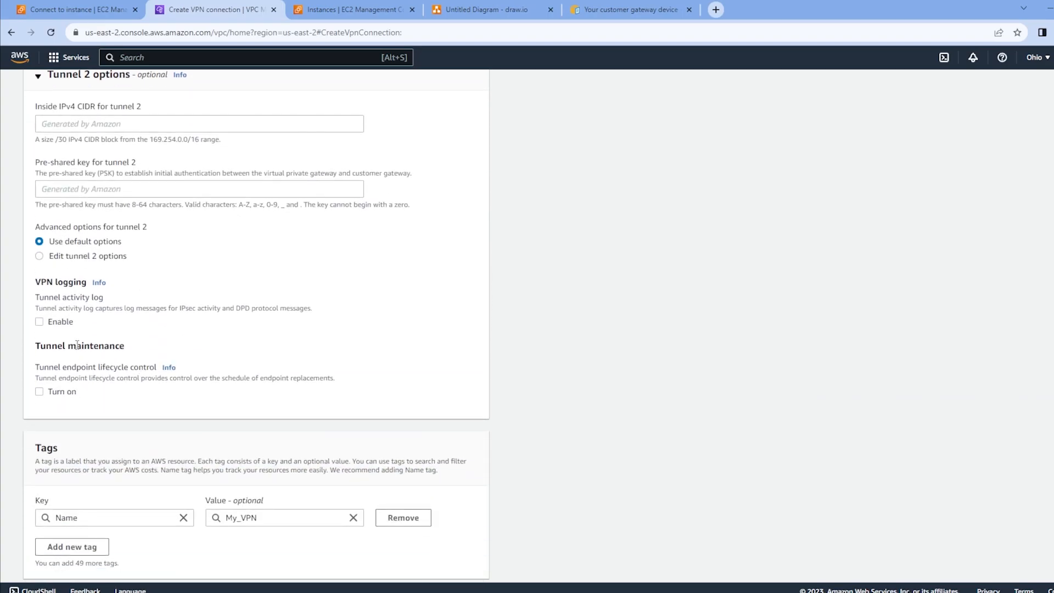
left_click(56, 392)
scroll(242, 394, "down", 1)
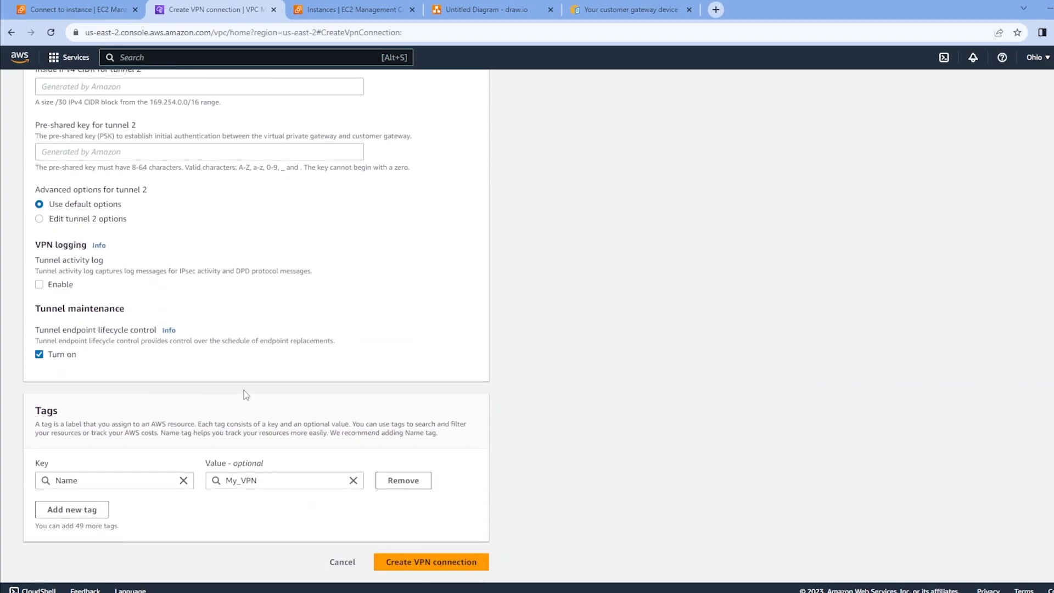
left_click(438, 561)
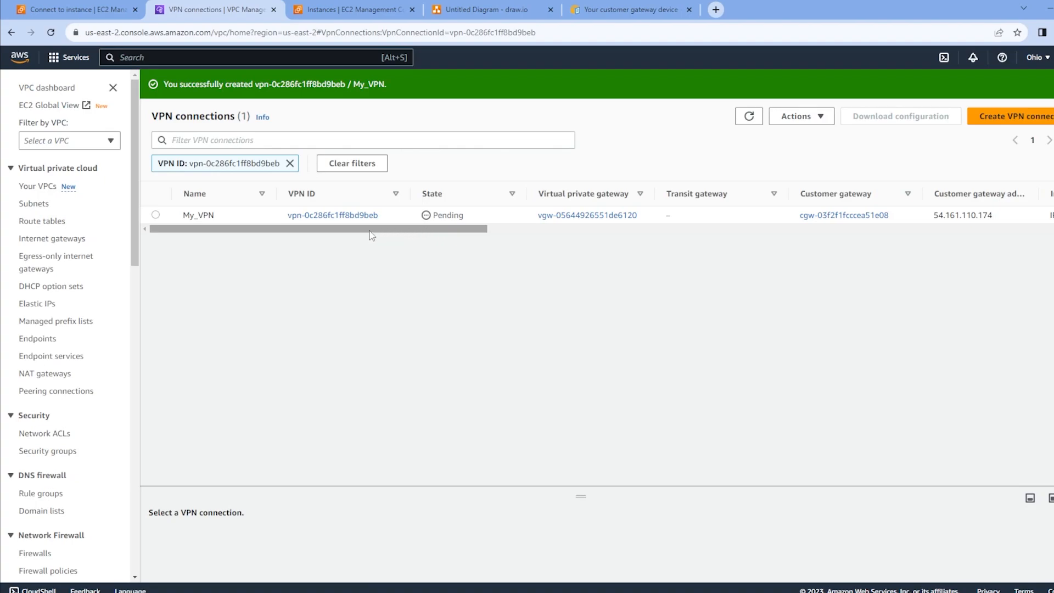
- Select the My_VPN connection, enlarge its details pane and examine the outside IP addresses and inside CIDRs of both tunnels
mouse_move(430, 229)
left_mouse_down()
mouse_move(489, 237)
mouse_move(420, 236)
left_mouse_up()
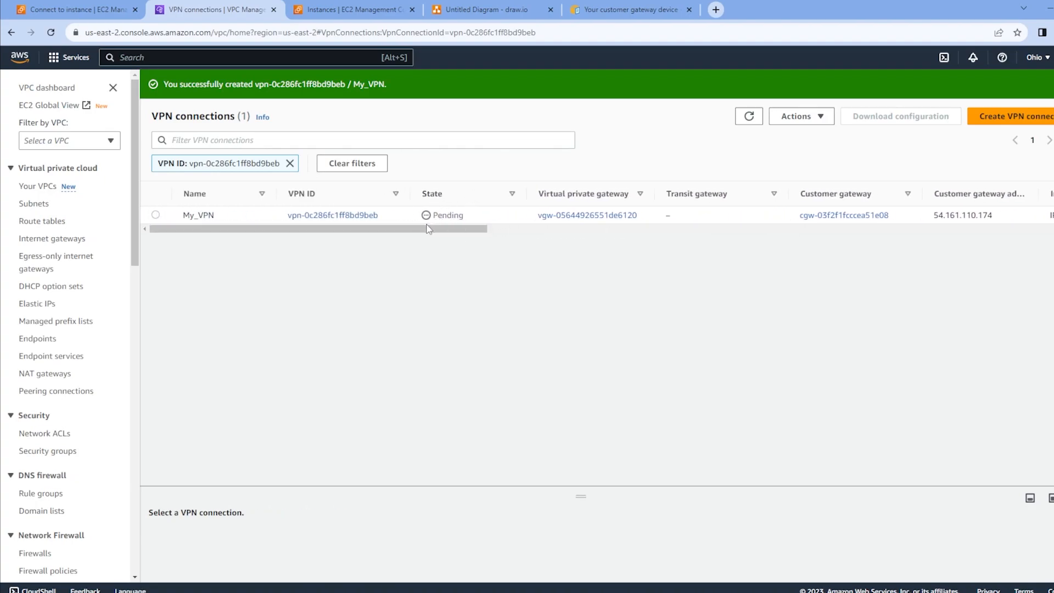
left_click(406, 219)
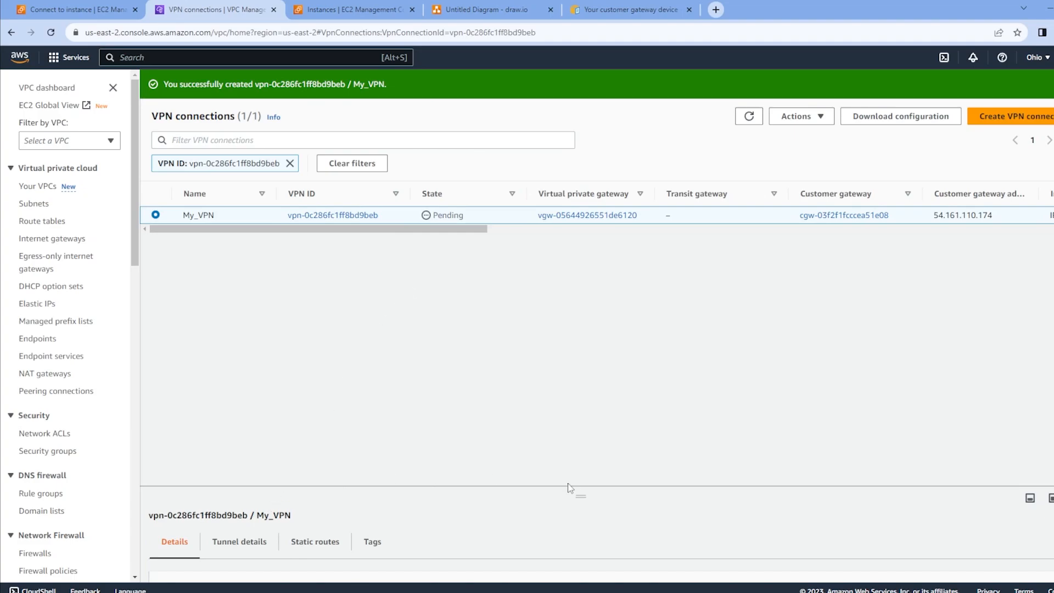
left_click_drag(570, 488, 592, 281)
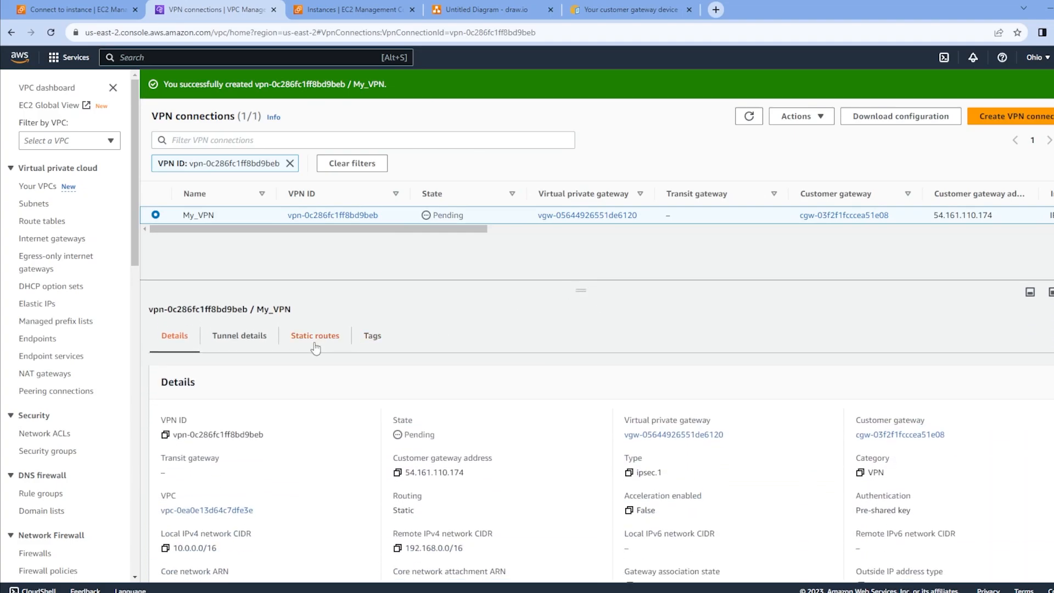
left_click(238, 339)
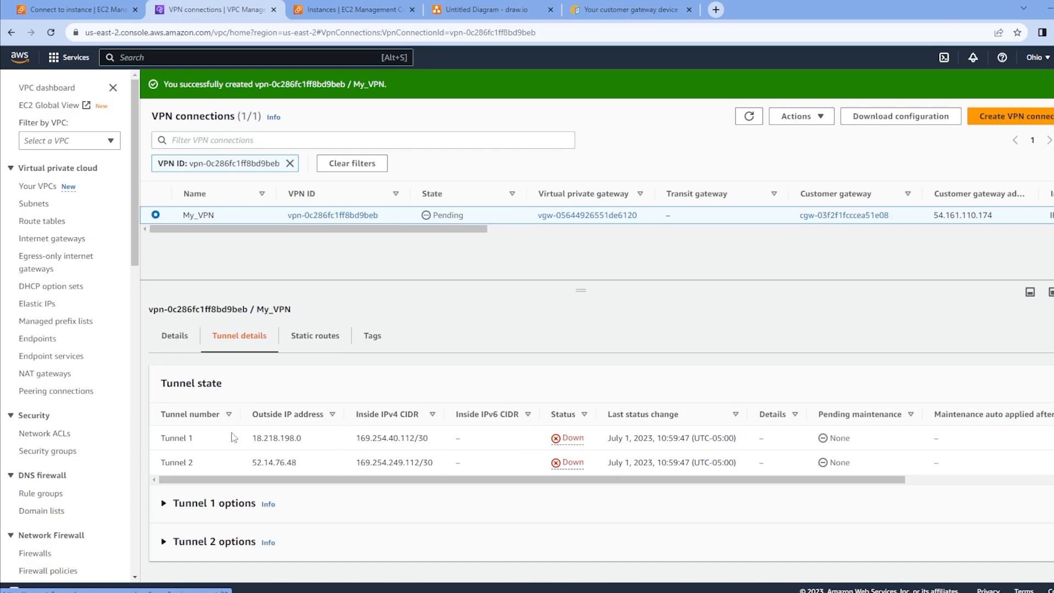
left_click_drag(251, 438, 304, 438)
left_click_drag(252, 462, 304, 461)
left_click(356, 438)
- Review the tunnels and on-premise router in the draw.io diagram, check the Strongswan EC2 instance, and return to the VPN connections
left_click(474, 10)
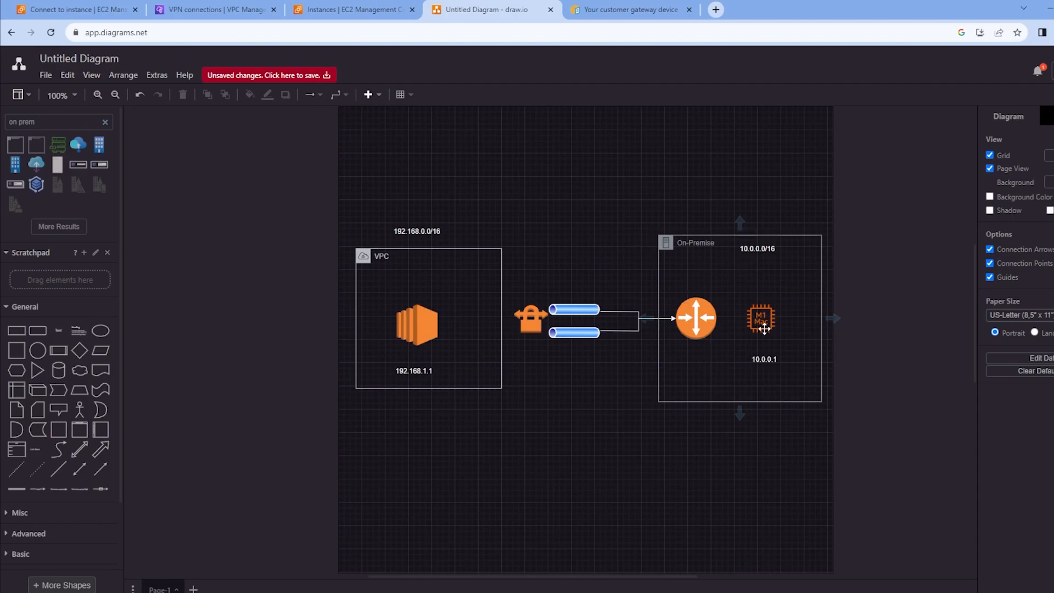
left_click(703, 324)
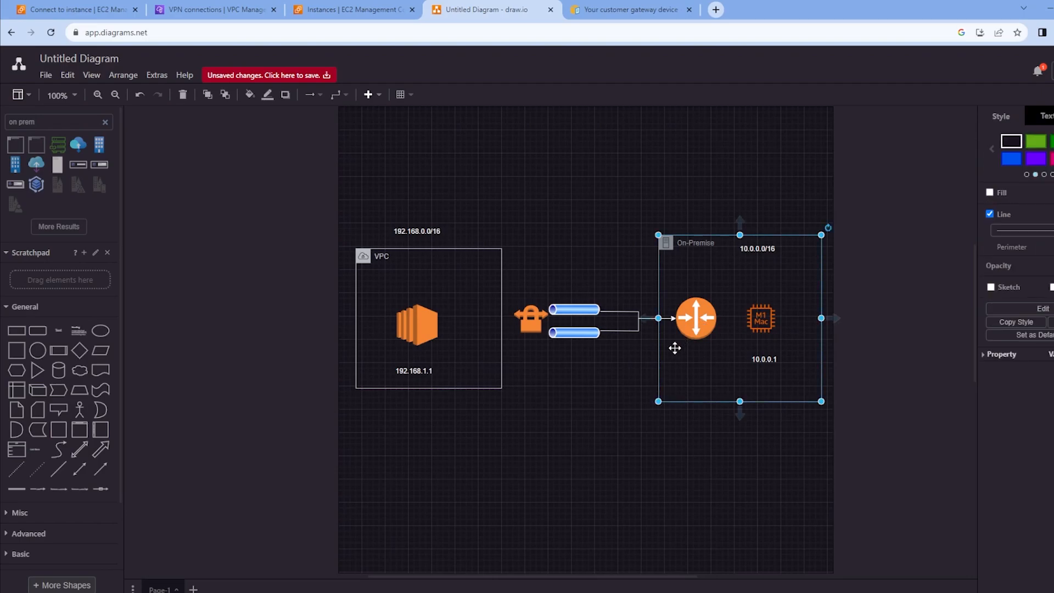
left_click(632, 358)
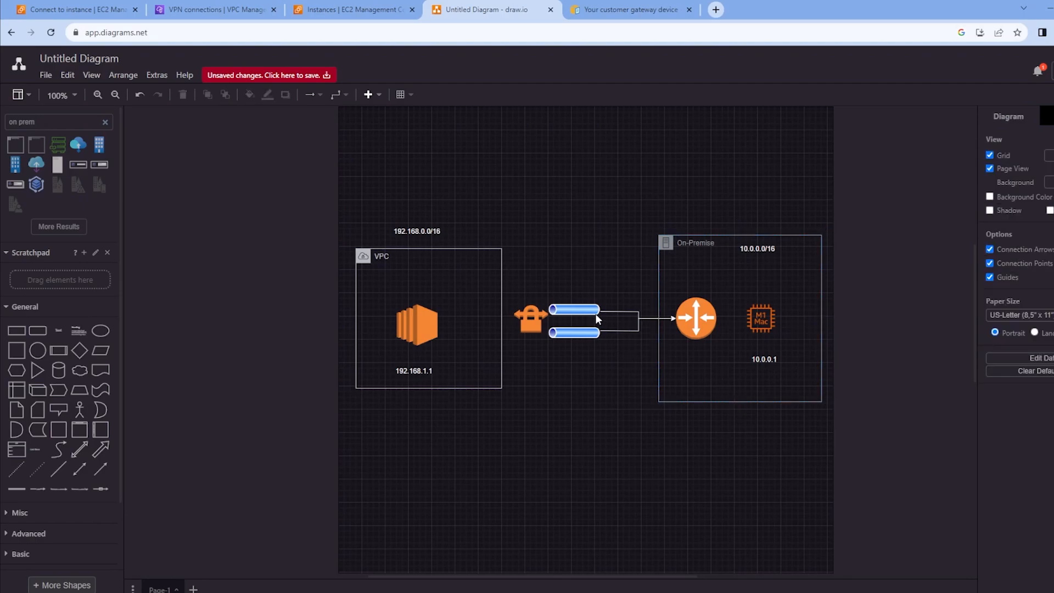
left_click(362, 8)
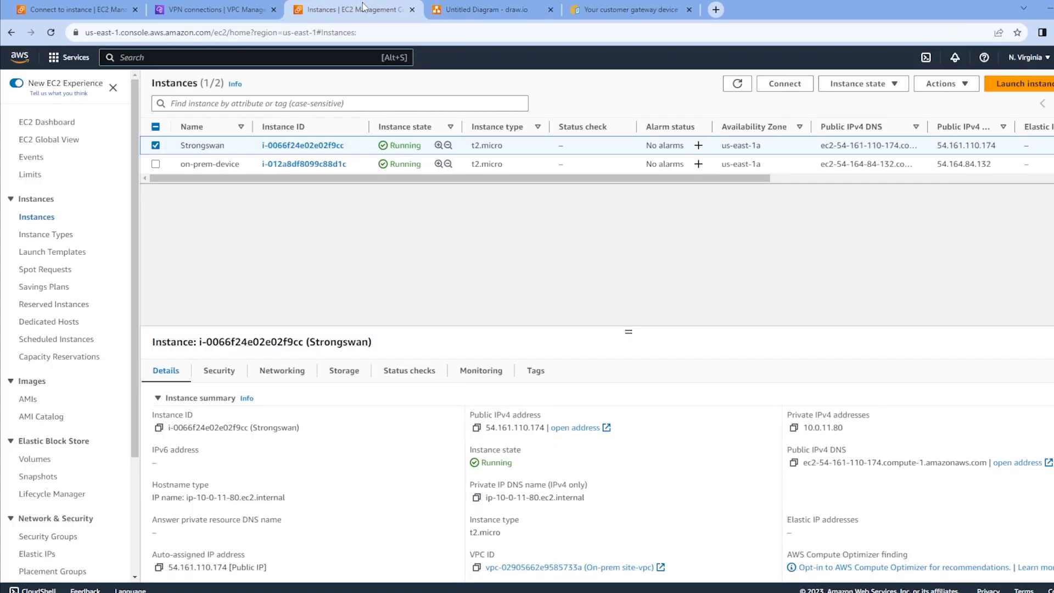
left_click(222, 10)
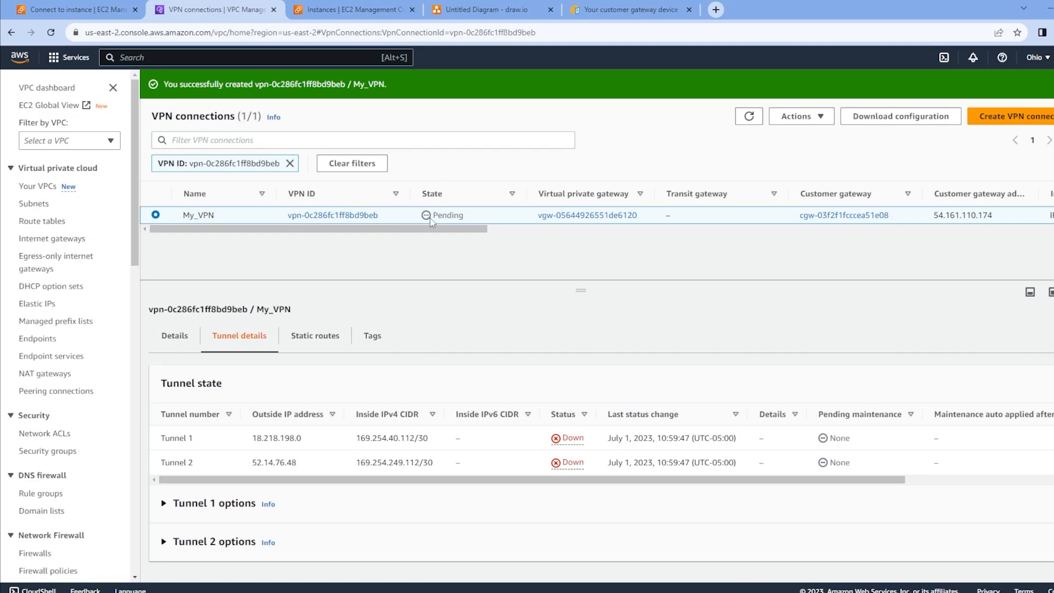
- Start a configuration download for My_VPN and choose Openswan as the vendor
left_click(876, 122)
left_click(576, 277)
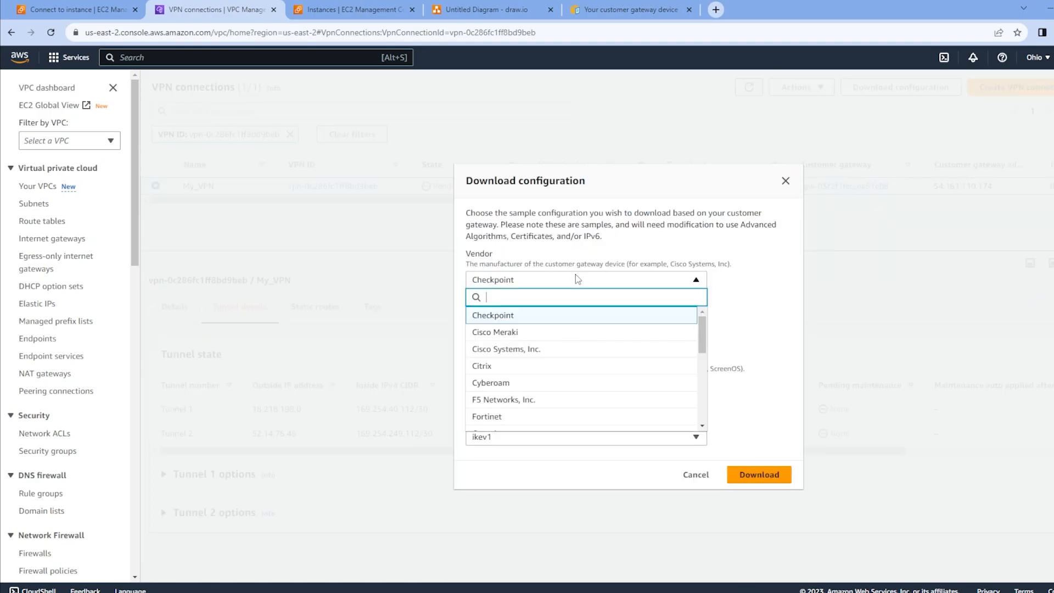
scroll(565, 337, "down", 3)
scroll(549, 335, "up", 3)
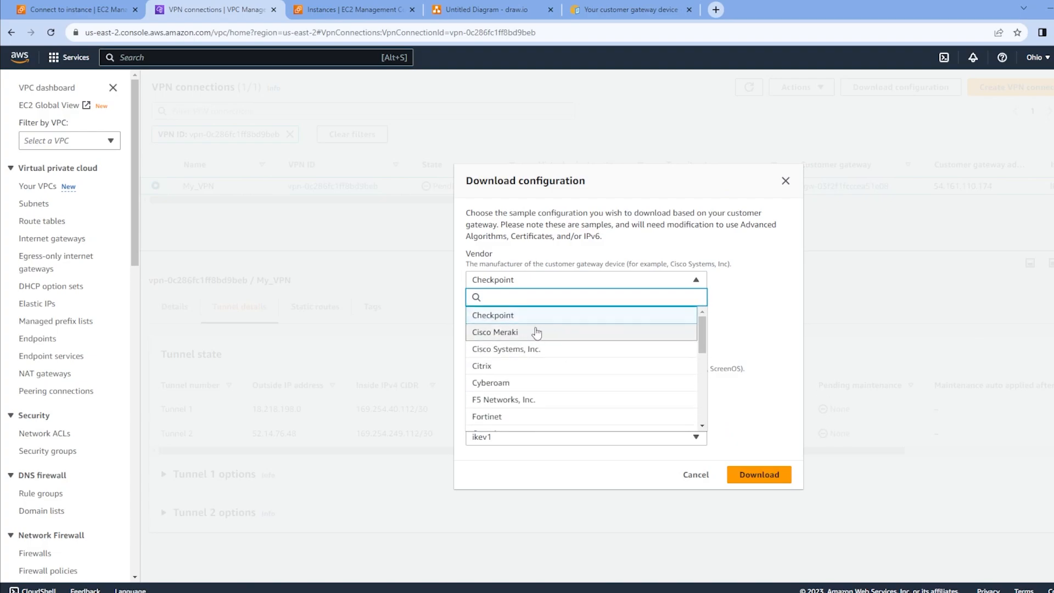
scroll(529, 349, "down", 3)
scroll(546, 371, "down", 2)
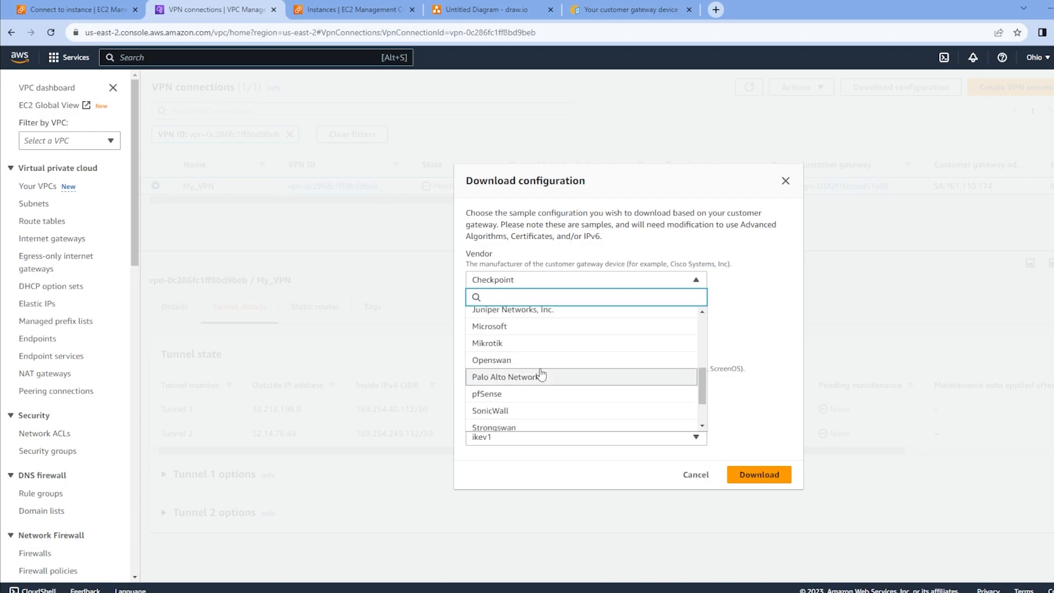
scroll(554, 366, "up", 5)
scroll(542, 354, "down", 3)
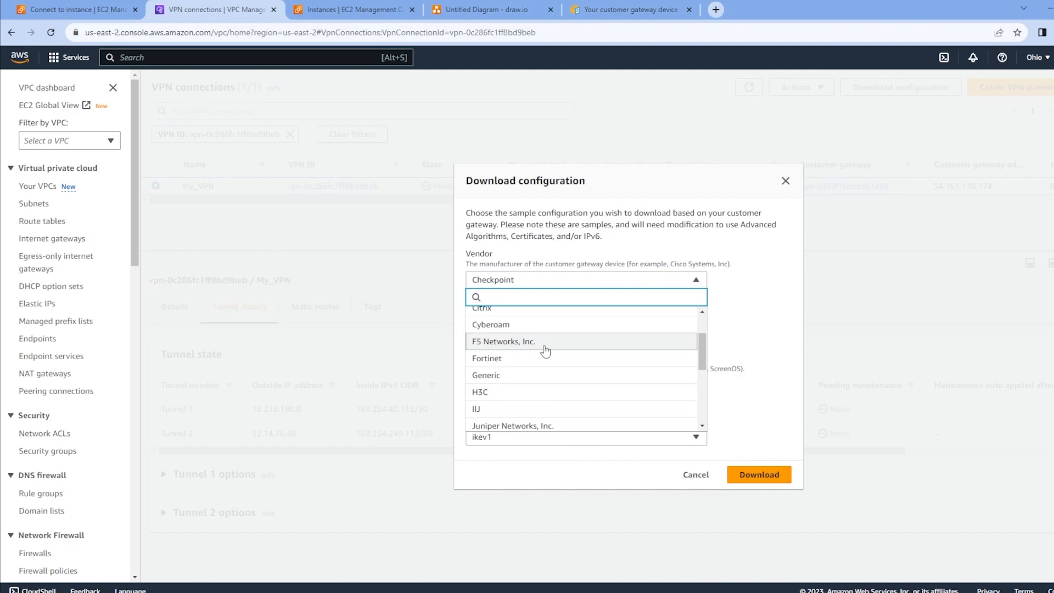
scroll(537, 376, "down", 1)
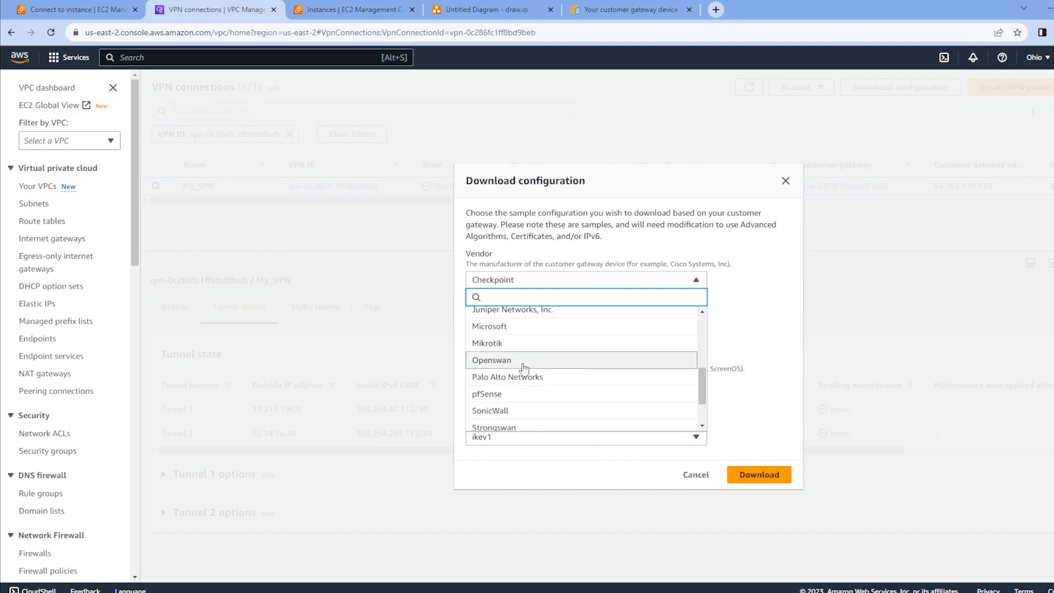
left_click(501, 363)
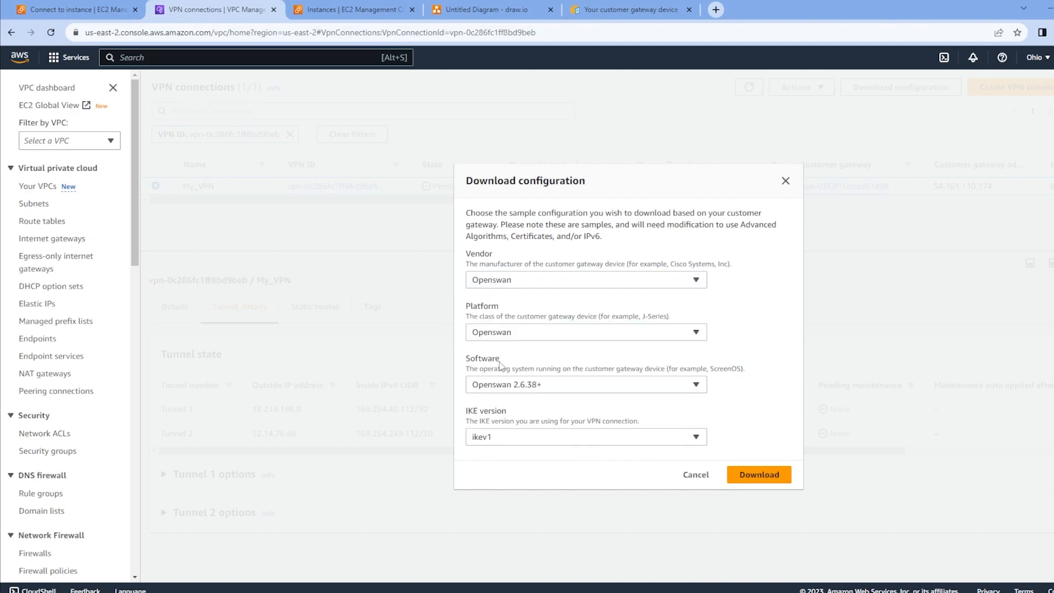
- Keep platform Openswan, software Openswan 2.6.38+ and IKE version ikev1, and download the sample configuration
left_click(548, 333)
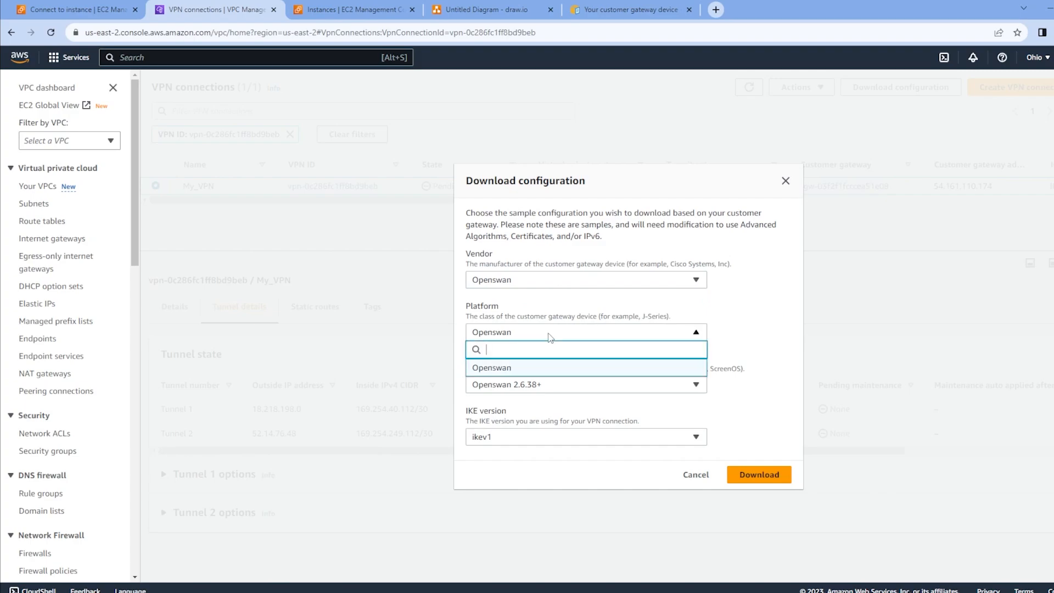
left_click(547, 358)
left_click(555, 377)
left_click(556, 378)
left_click(546, 440)
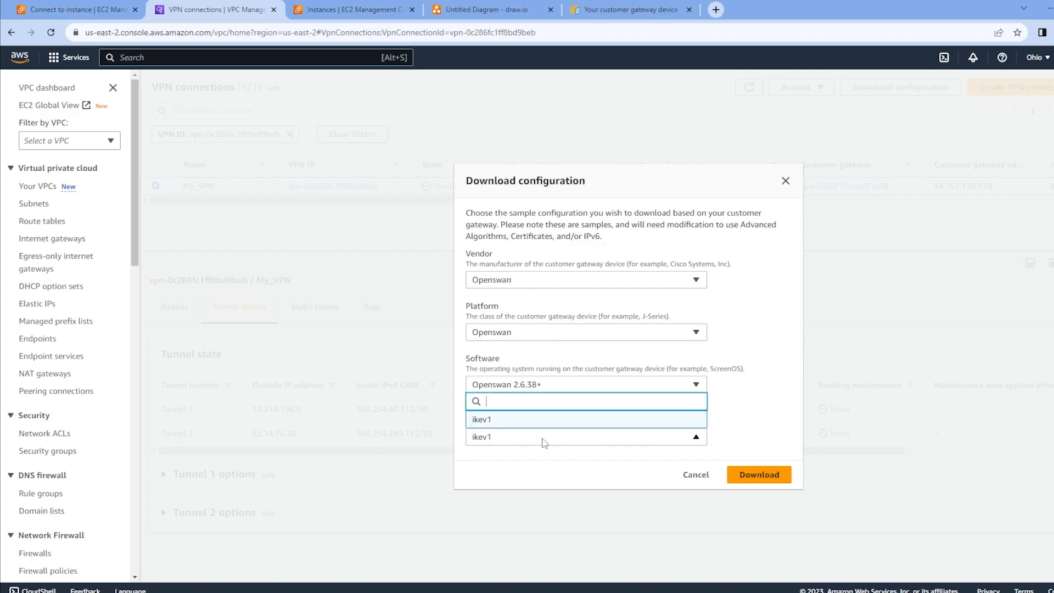
left_click(522, 418)
left_click(521, 439)
left_click(493, 420)
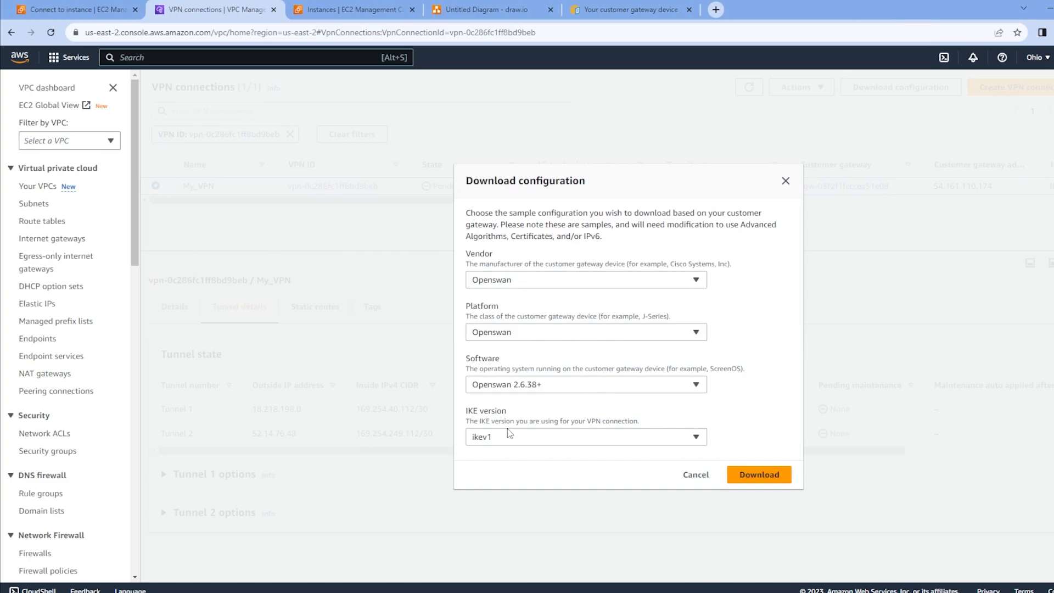
left_click(756, 477)
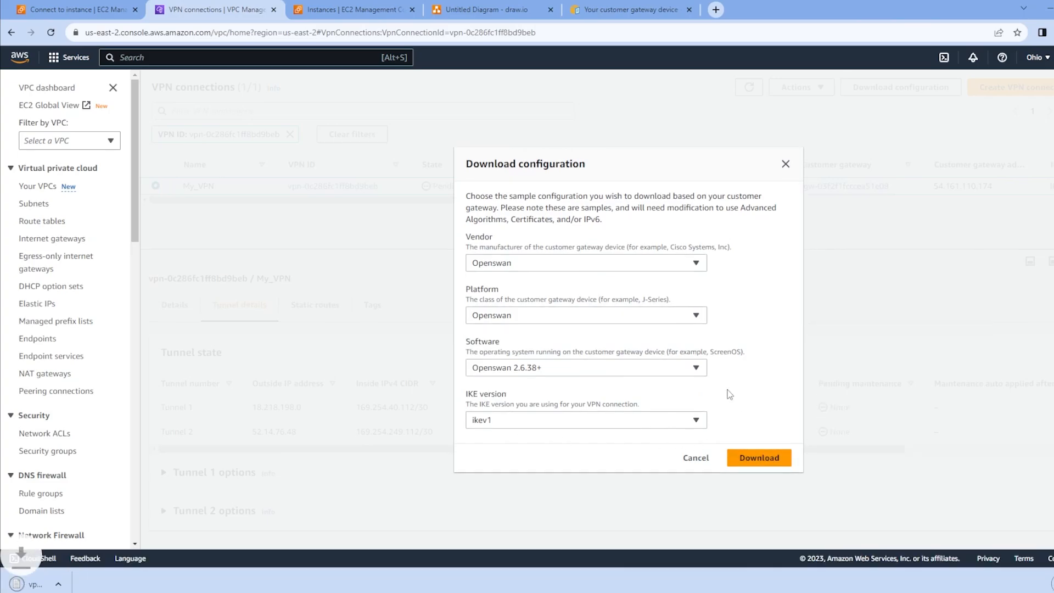
- Open the downloaded VPN configuration text file, examine the IPSEC Tunnel #1 setup instructions, and minimize the file
left_click(77, 583)
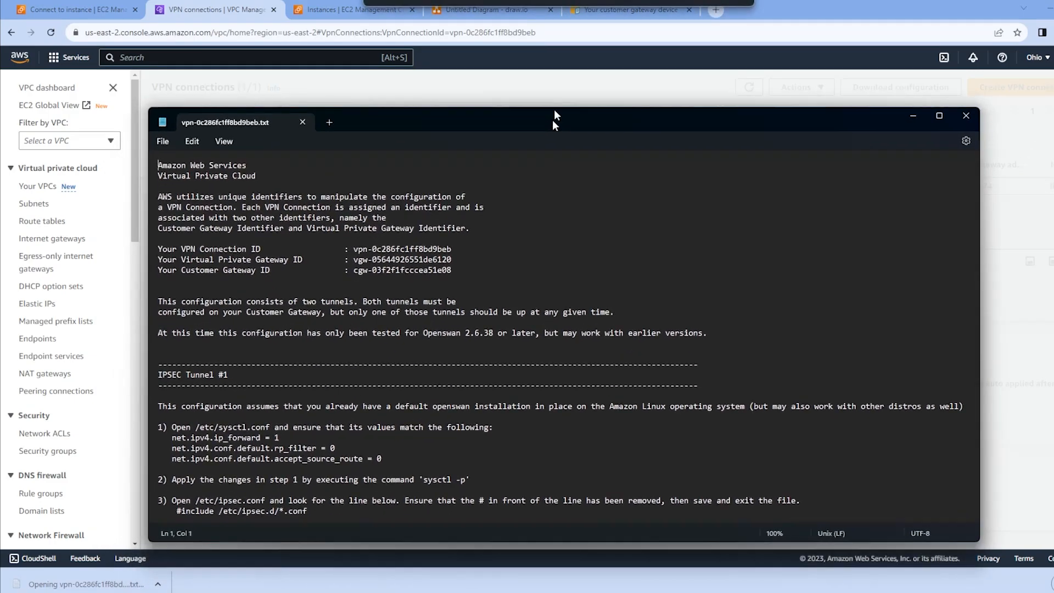
left_click_drag(552, 120, 557, 81)
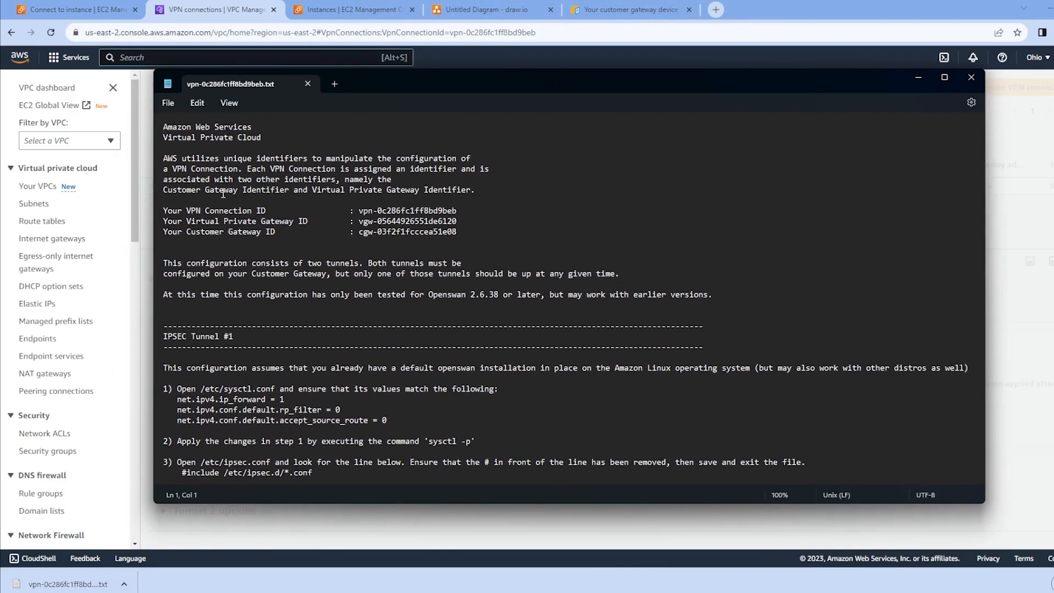
scroll(222, 279, "down", 4)
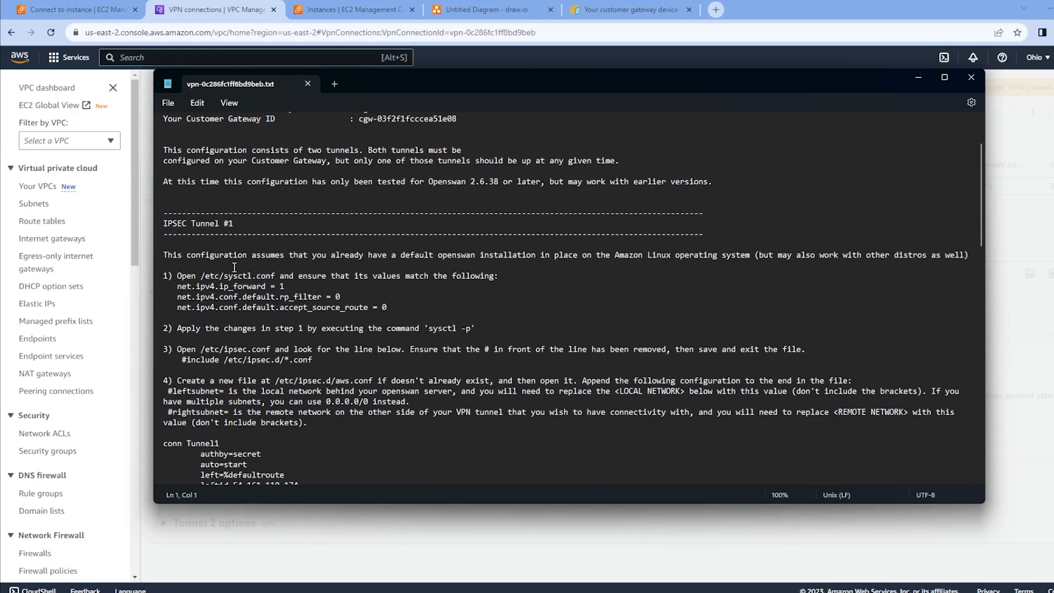
scroll(206, 255, "down", 1)
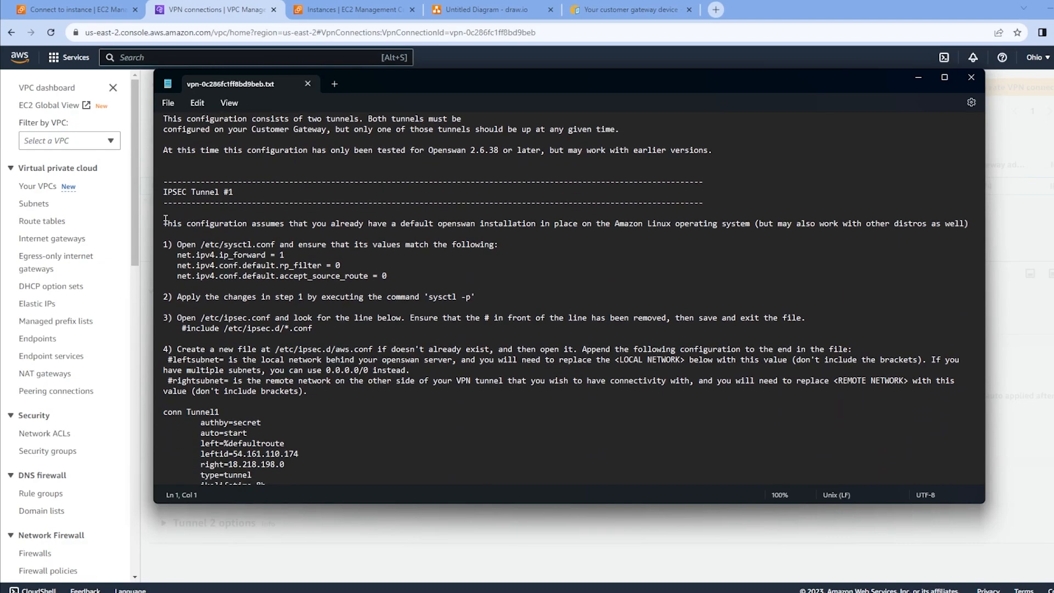
left_click_drag(163, 223, 527, 383)
scroll(527, 387, "down", 2)
left_click(562, 412)
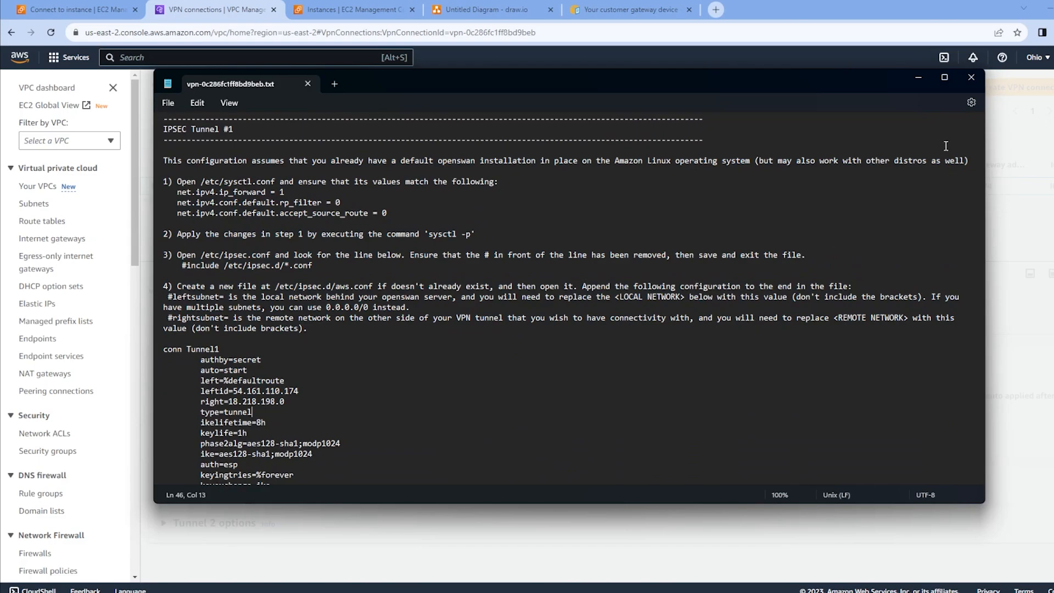
left_click(918, 77)
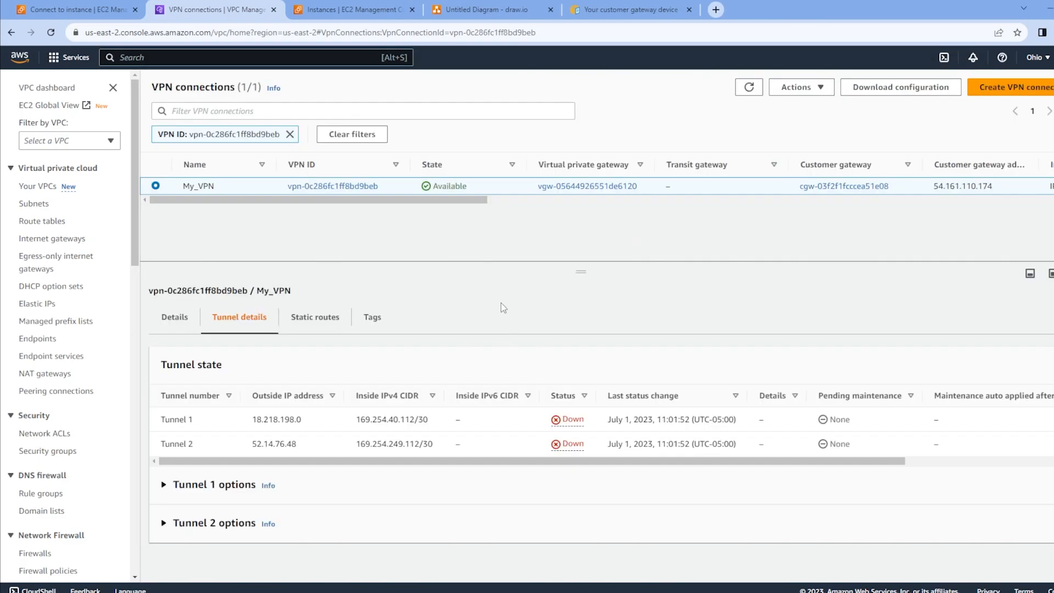
- Connect to the Strongswan instance in N. Virginia with EC2 Instance Connect as ec2-user and bring up its shell prompt
left_click(352, 9)
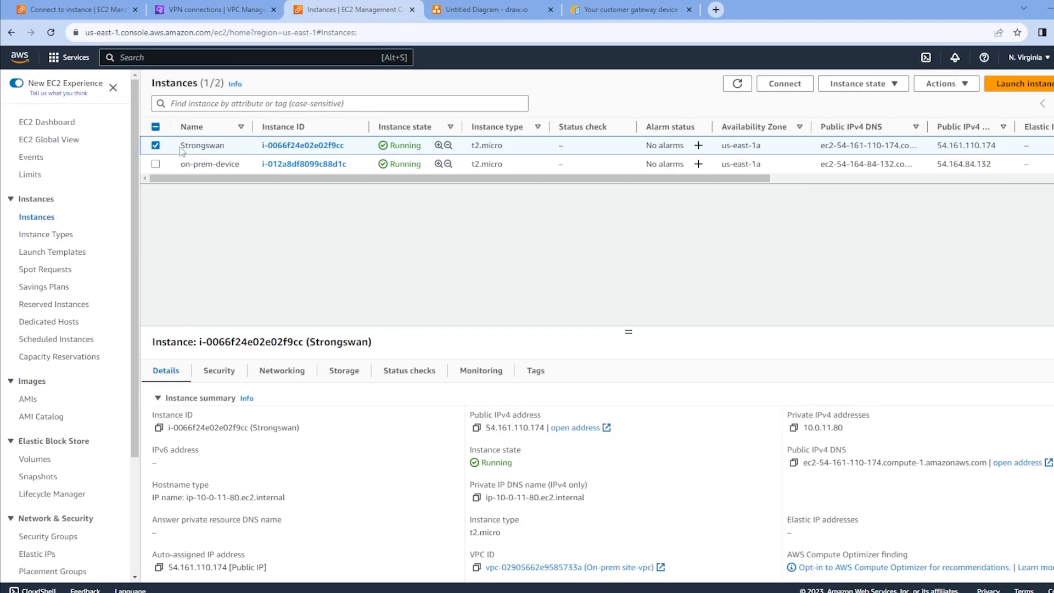
left_click_drag(180, 147, 222, 146)
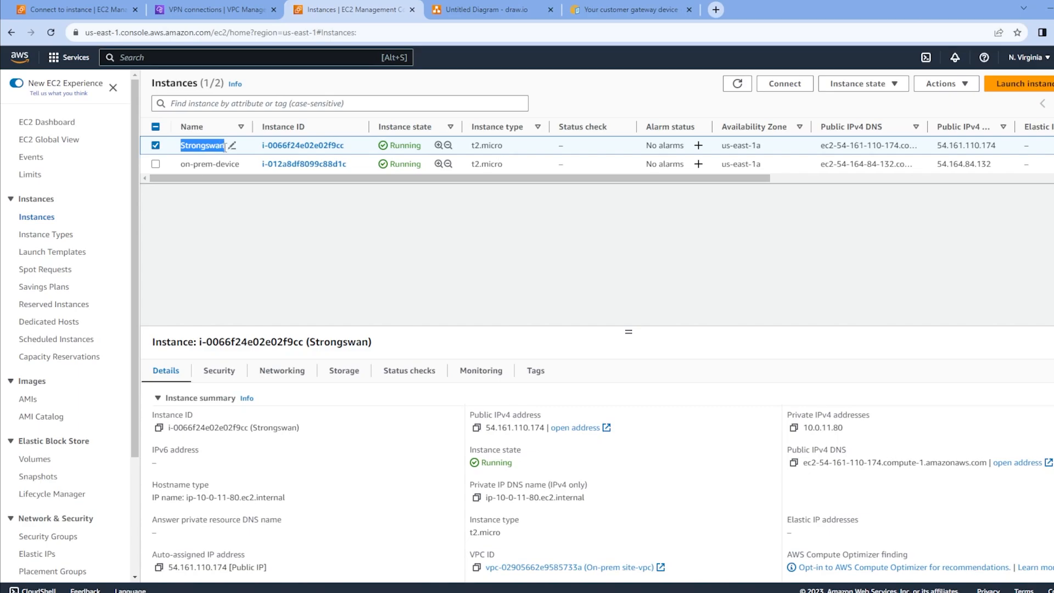
left_click(533, 256)
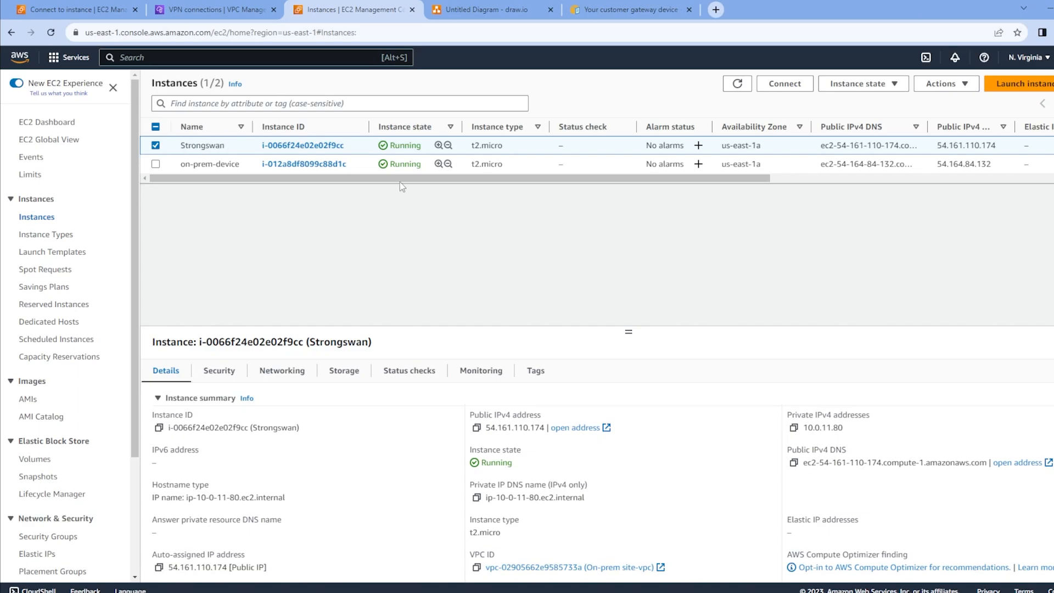
mouse_move(233, 145)
left_click(779, 86)
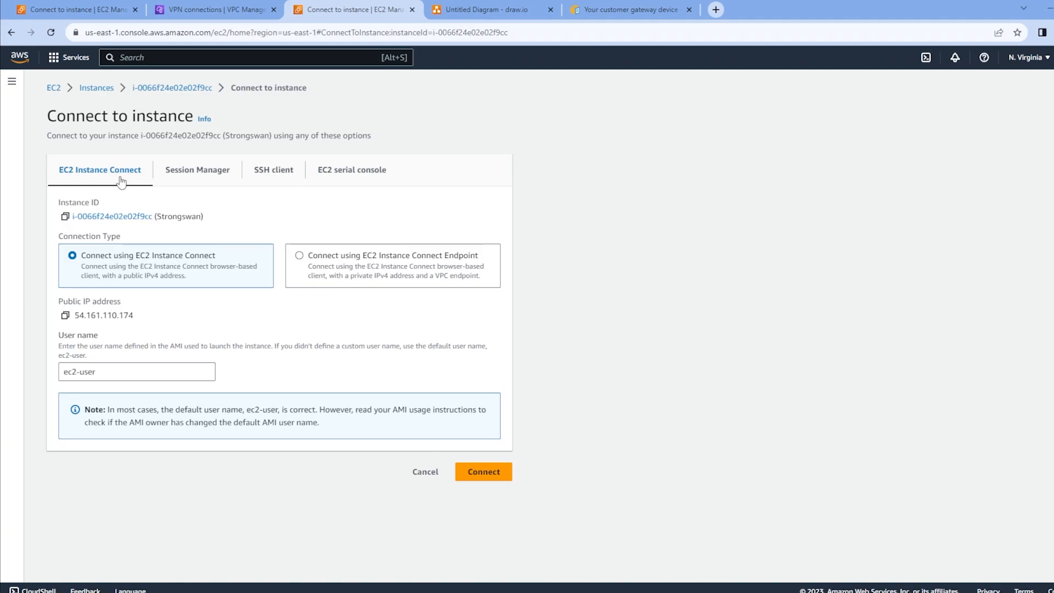
left_click(480, 471)
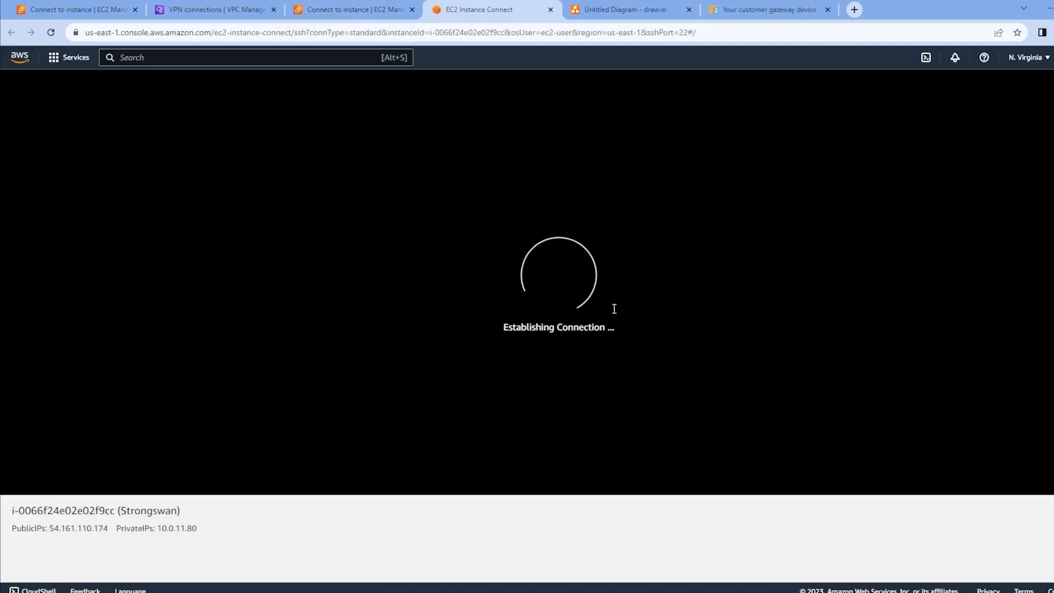
left_click(394, 202)
key("Return")
key("Return")
key("Return")
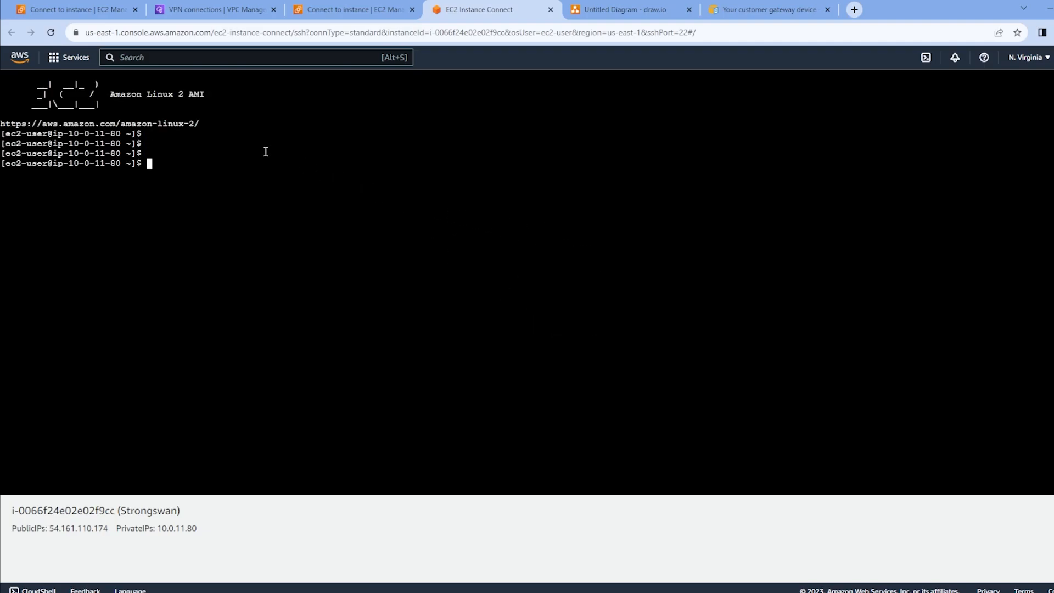
- Ping 8.8.8.8 from the Strongswan instance to test internet connectivity, and stop the ping after a few replies
type("ping 8.8.8.8")
key("Return")
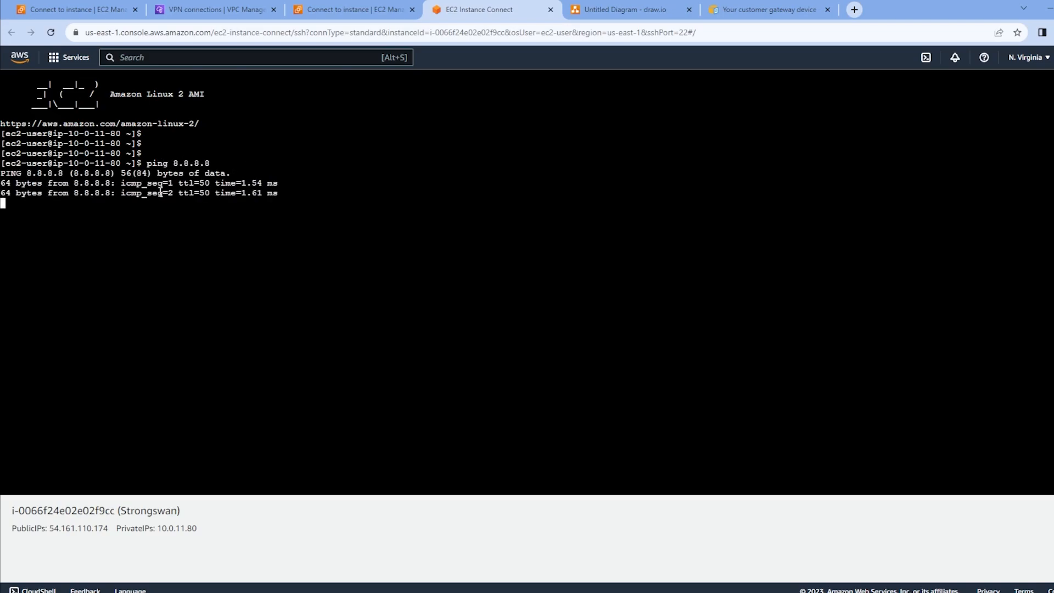
key("ctrl+c")
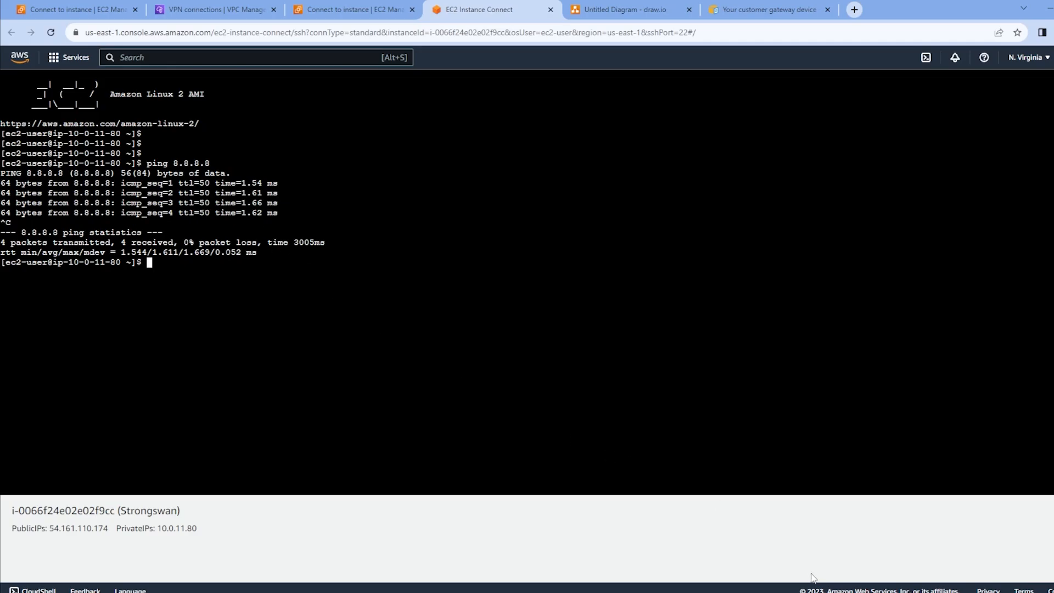
- Install the openswan package with yum on the Strongswan instance, rerunning the command with root privileges
key("alt+Tab")
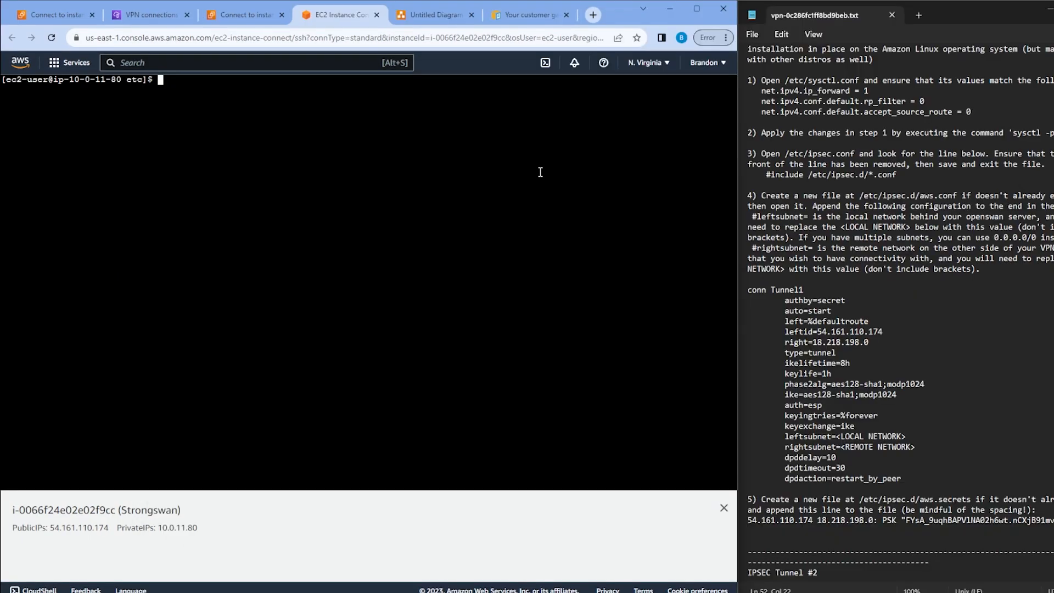
type("yum install openswan -y")
key("Return")
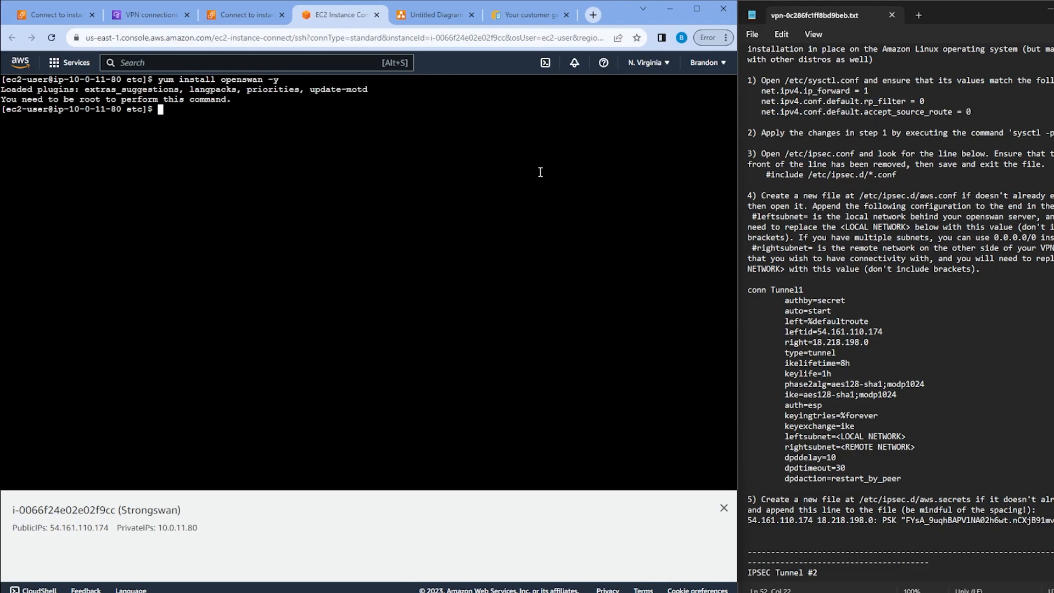
type("sudo !!")
key("Return")
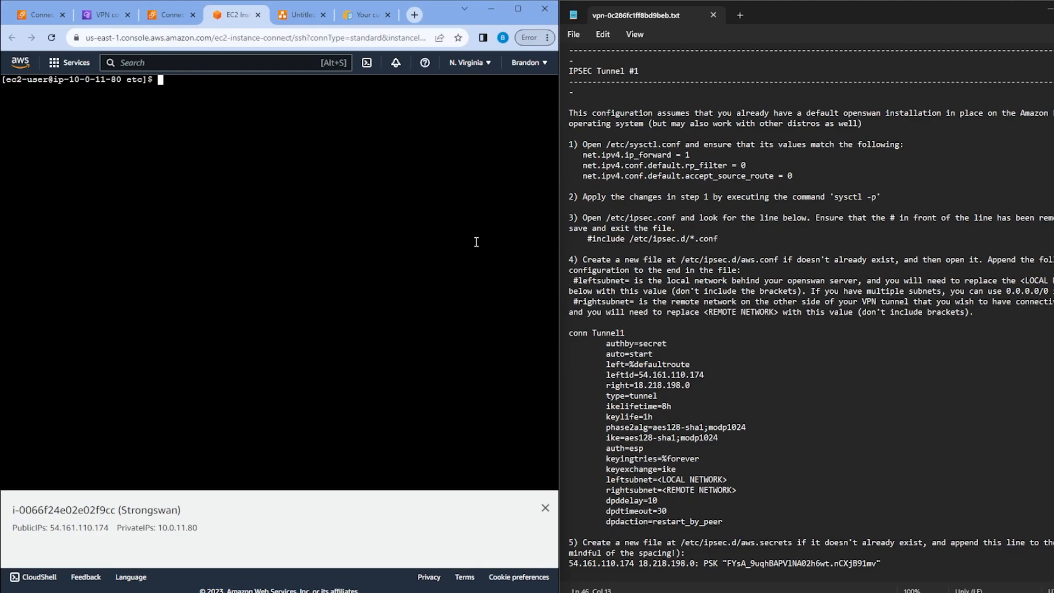
- Change the shell's working directory to /etc
type("cd /etc")
key("Return")
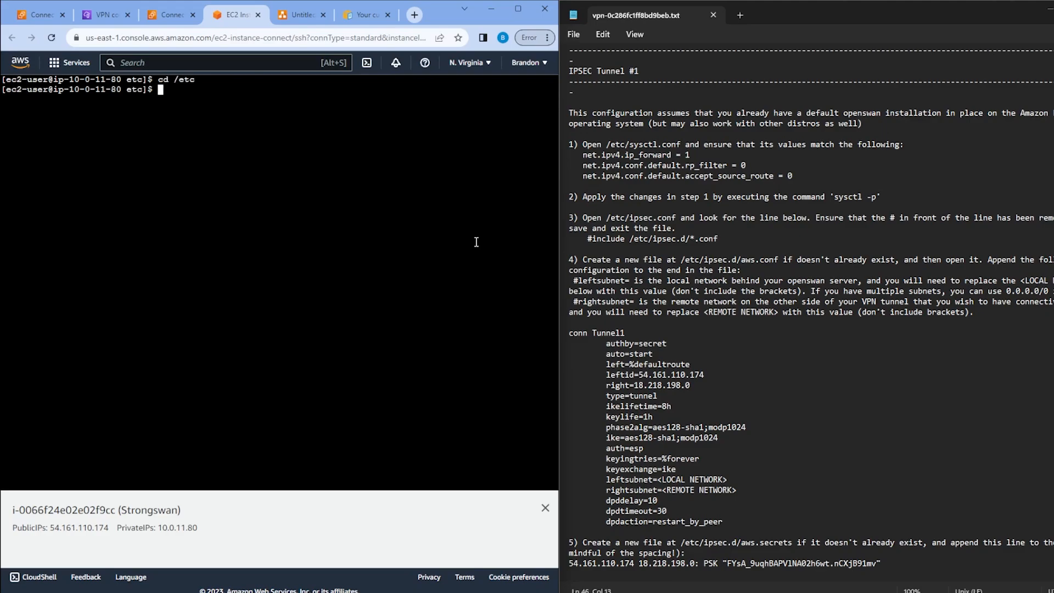
type("nano sysctl.conf")
key("Return")
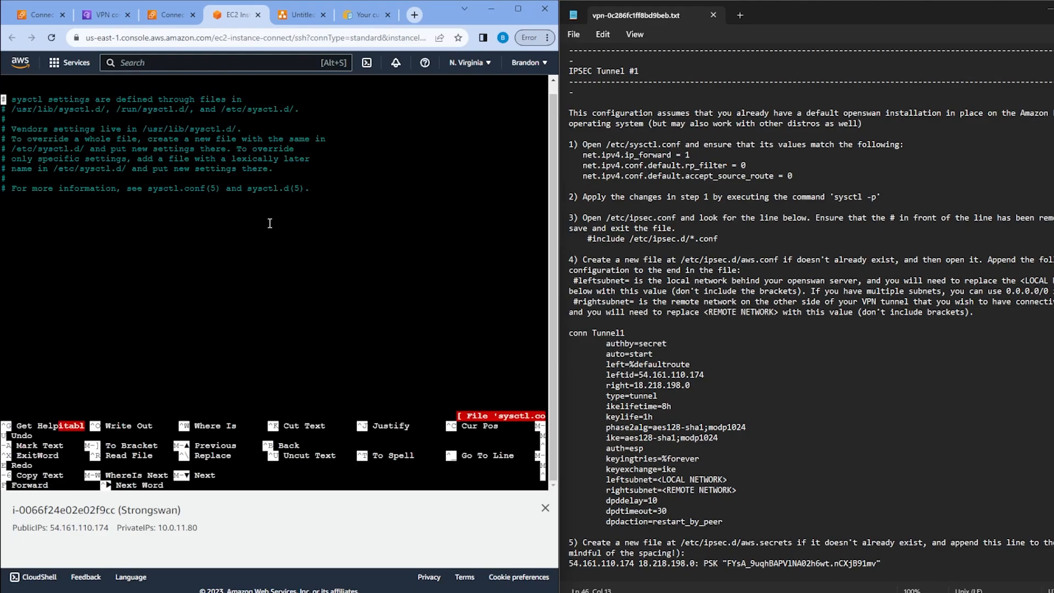
key("ctrl+x")
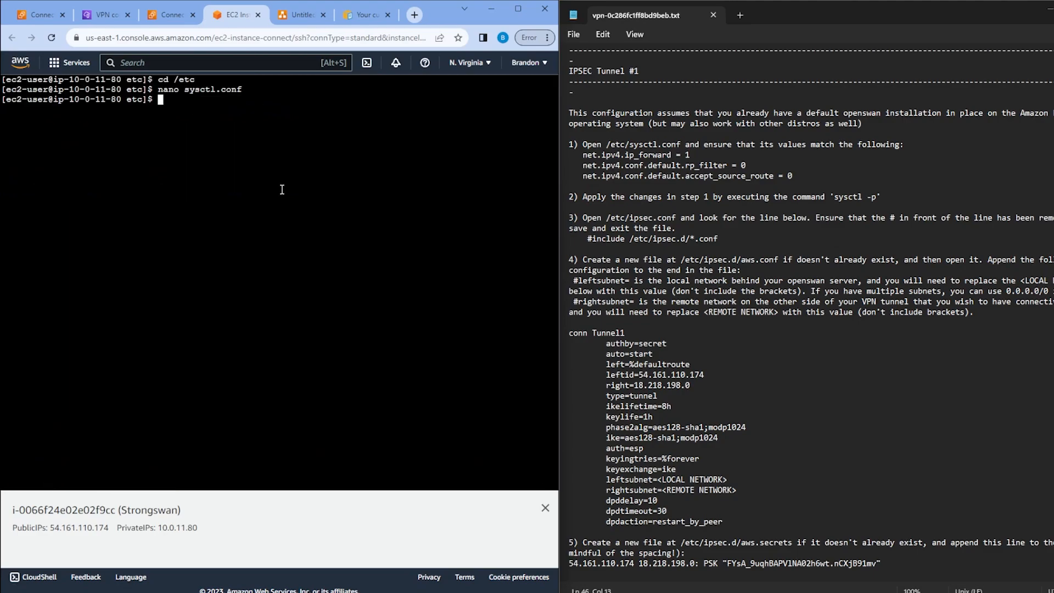
- Open sysctl.conf in nano as root and append net.ipv4.ip_forward = 1, net.ipv4.conf.default.rp_filter = 0 and net.ipv4.conf.default.accept_source_route = 0 from the VPN file
type("sudo nano sysctl.conf")
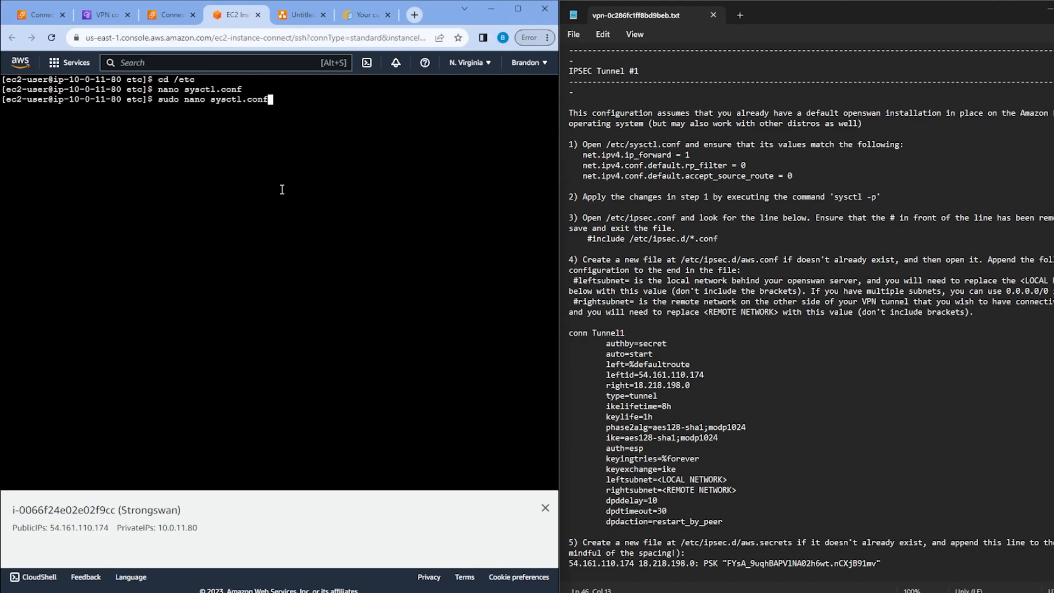
key("Return")
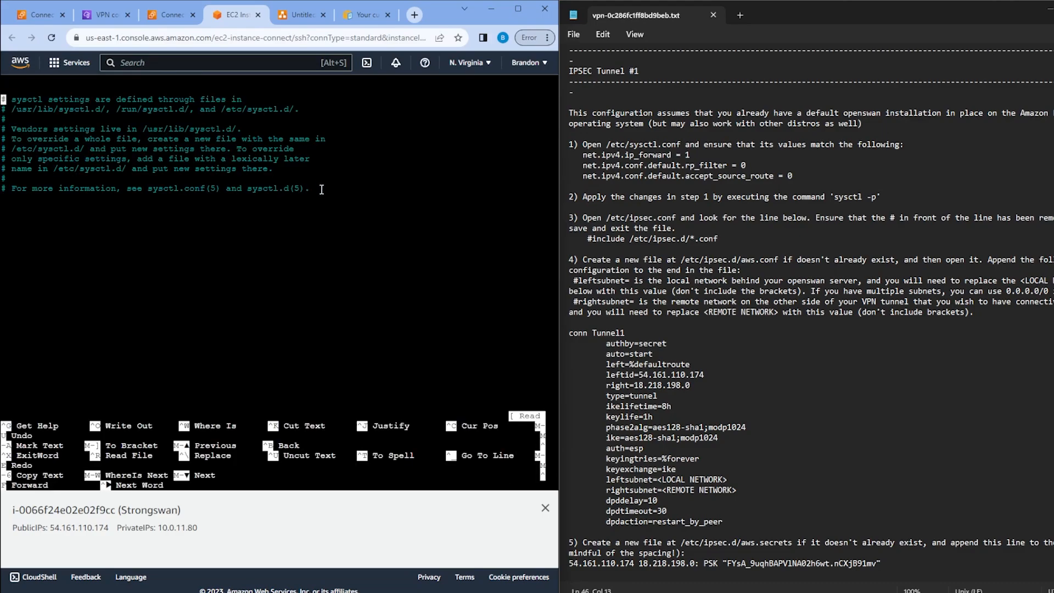
key("Return")
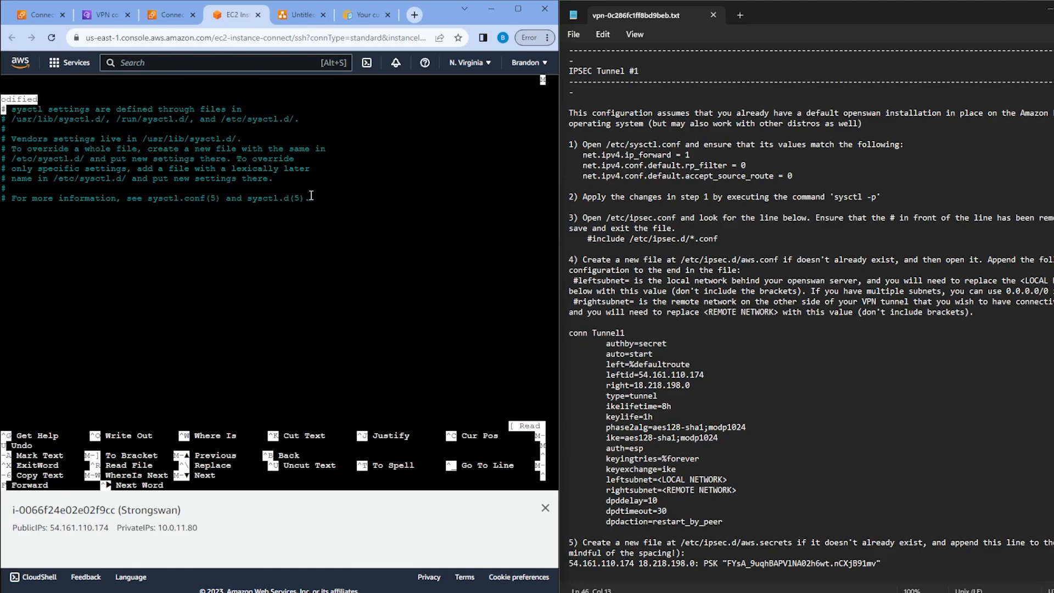
key("Down")
key("Down")
key("Down")
key("Down")
key("Down")
key("Down")
key("Down")
key("Down")
key("Down")
key("Down")
key("Down")
left_click(810, 176)
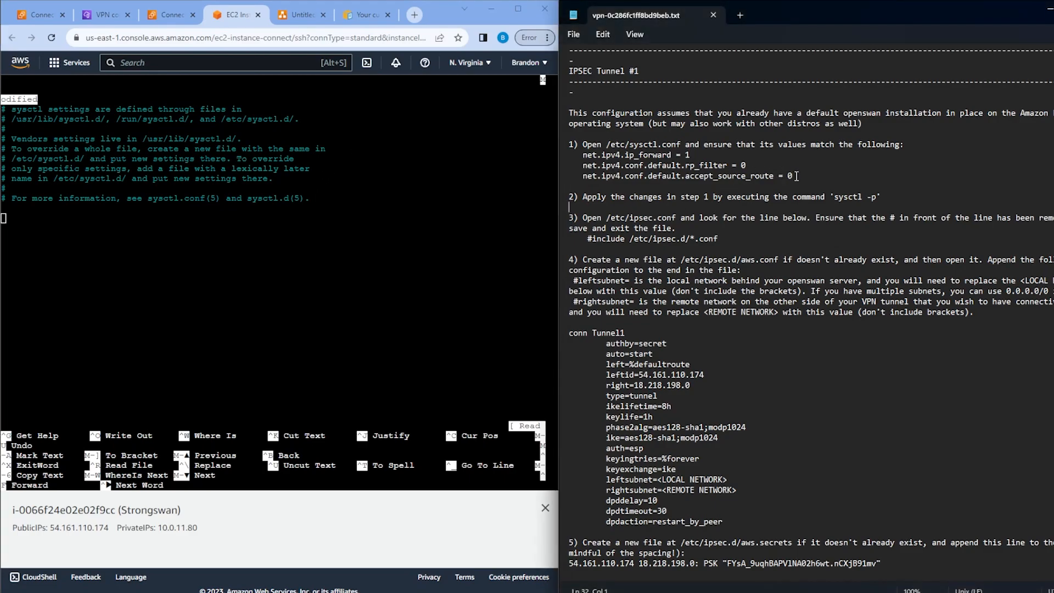
left_click_drag(792, 176, 569, 155)
key("ctrl+c")
left_click(206, 247)
key("ctrl+v")
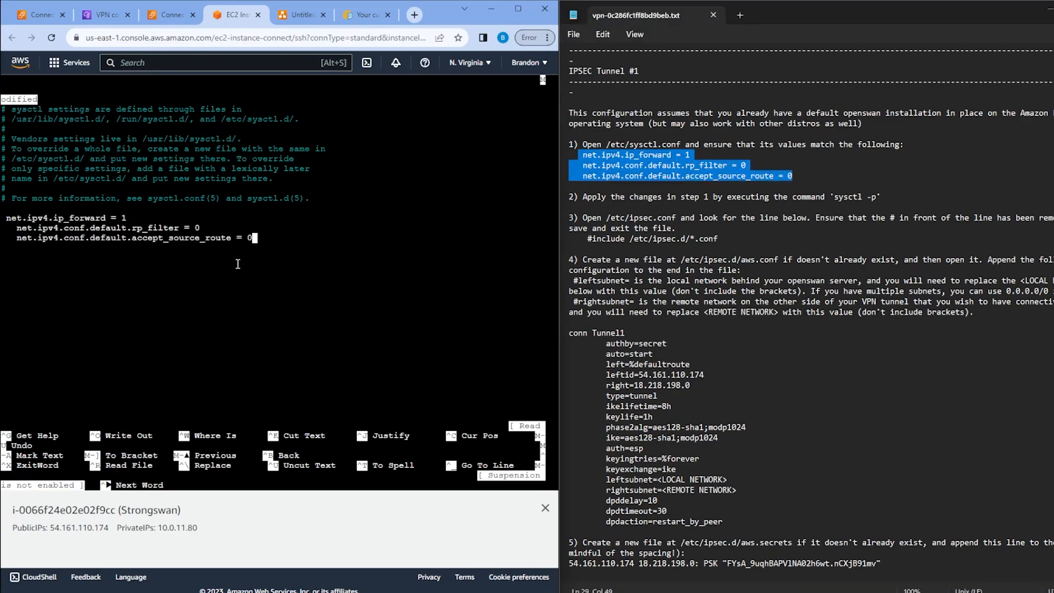
- Save sysctl.conf under its existing name and exit nano
key("ctrl+x")
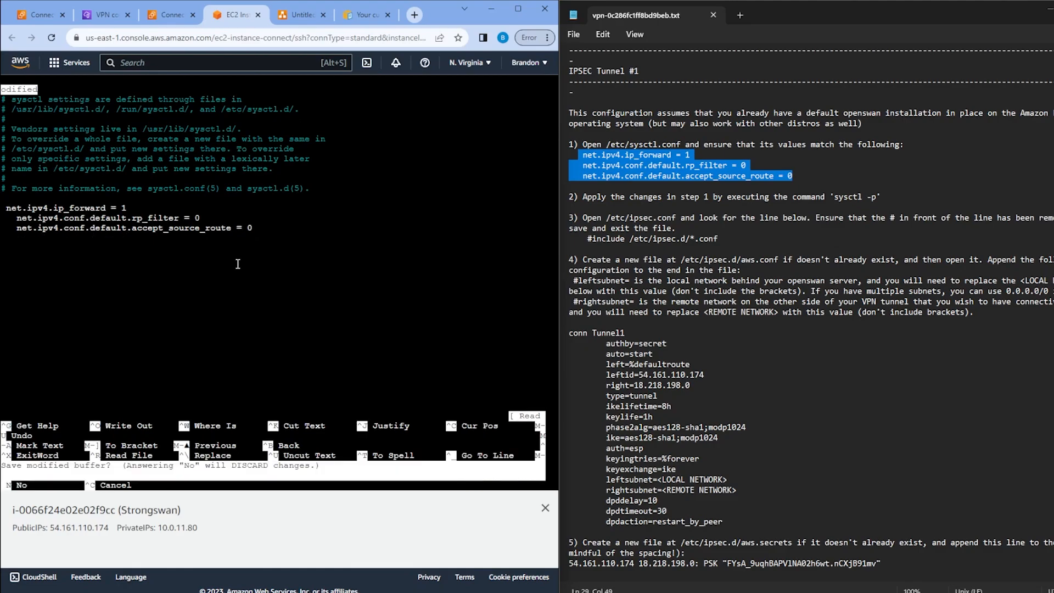
key("y")
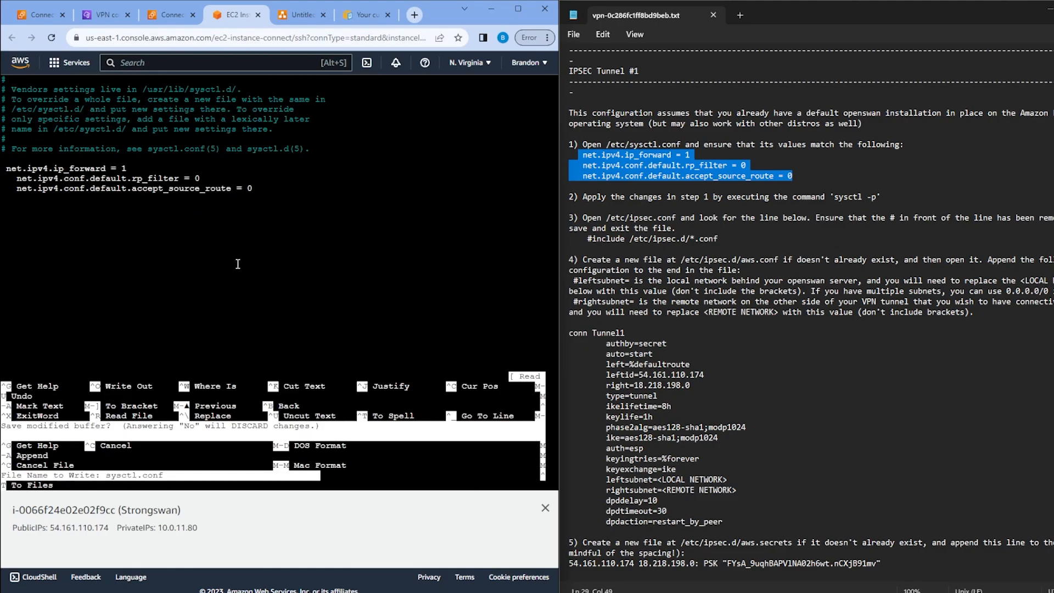
key("Return")
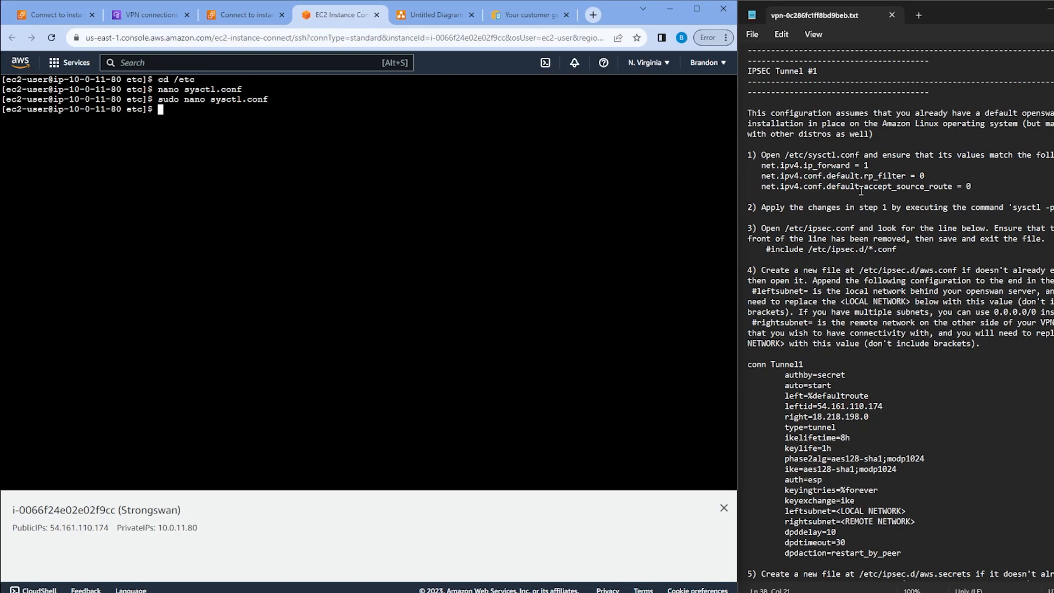
- Apply the kernel settings by running sysctl -p with root privileges, and clear the terminal
scroll(861, 191, "down", 1)
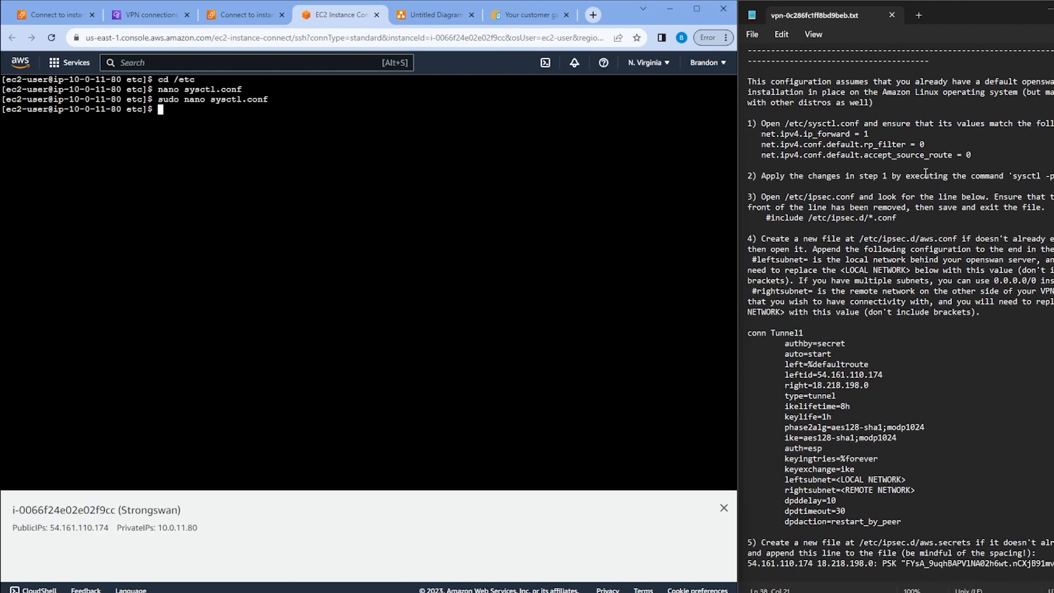
type("sysctl -p")
key("Return")
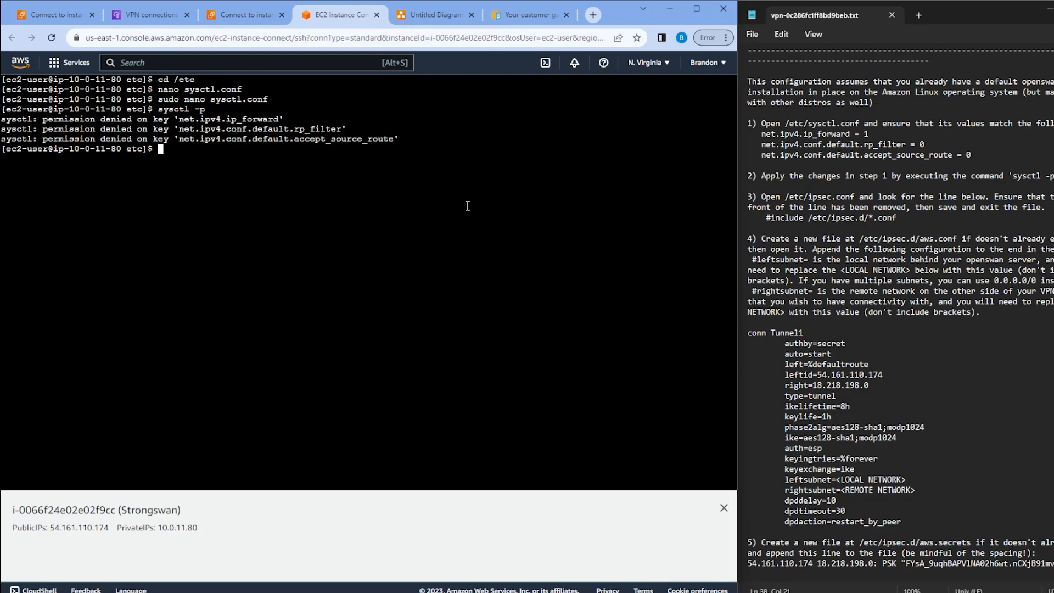
type("sudo !!")
key("Return")
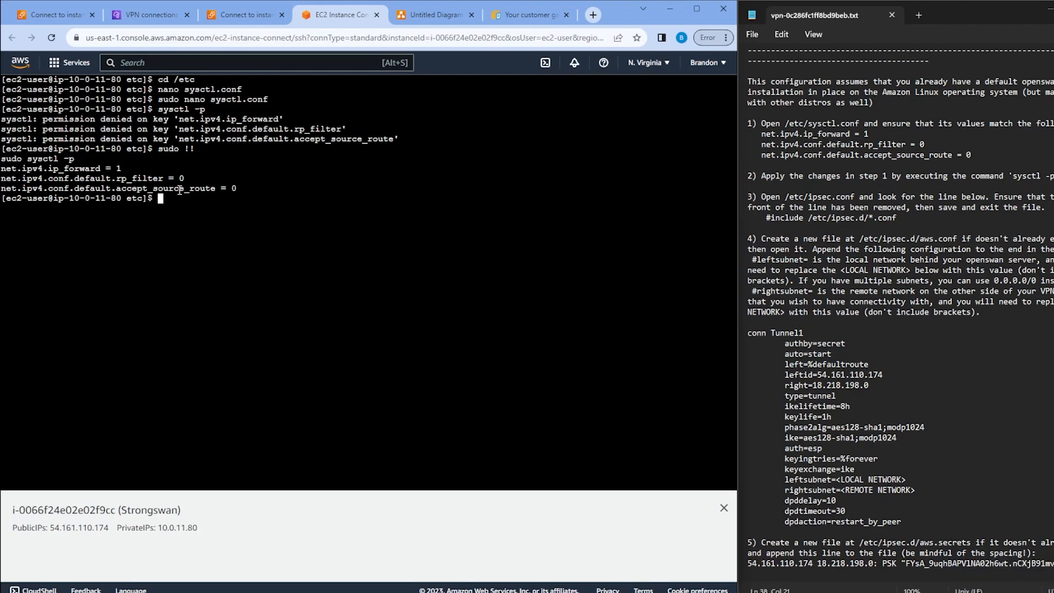
key("ctrl+l")
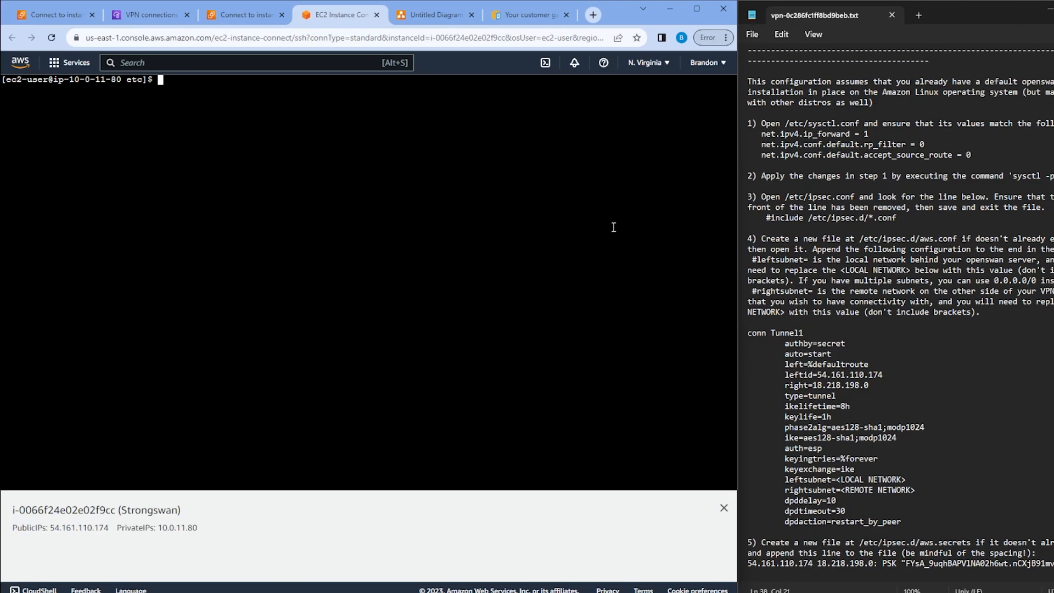
- Create ipsec.conf in /etc as root with the uncommented line "include /etc/ipsec.d/*.conf", and save it
type("sudo nano ipsec")
key("Return")
left_click_drag(770, 217, 896, 218)
left_click(458, 132)
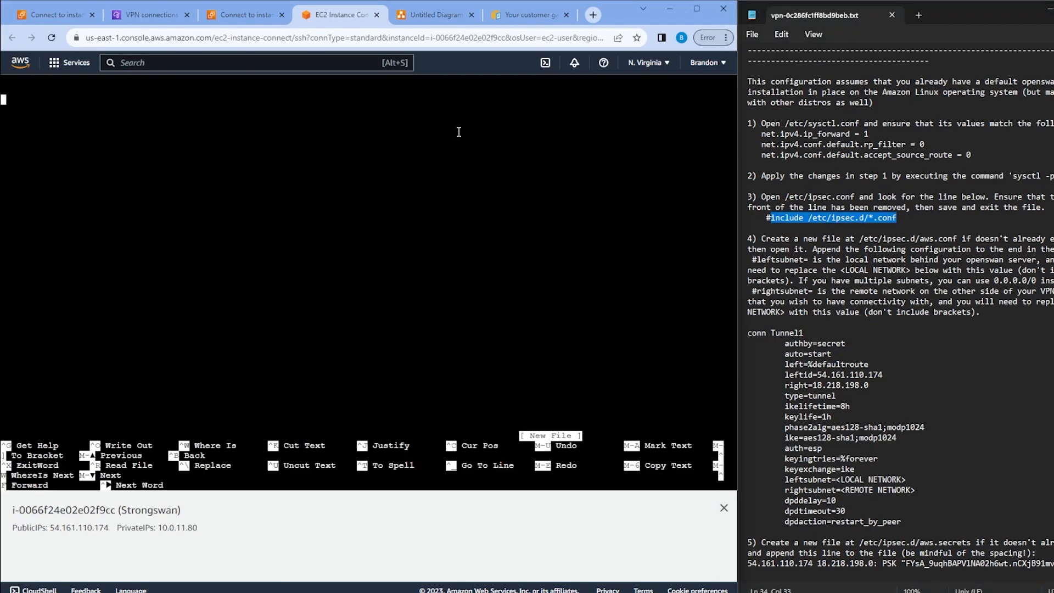
right_click(400, 121)
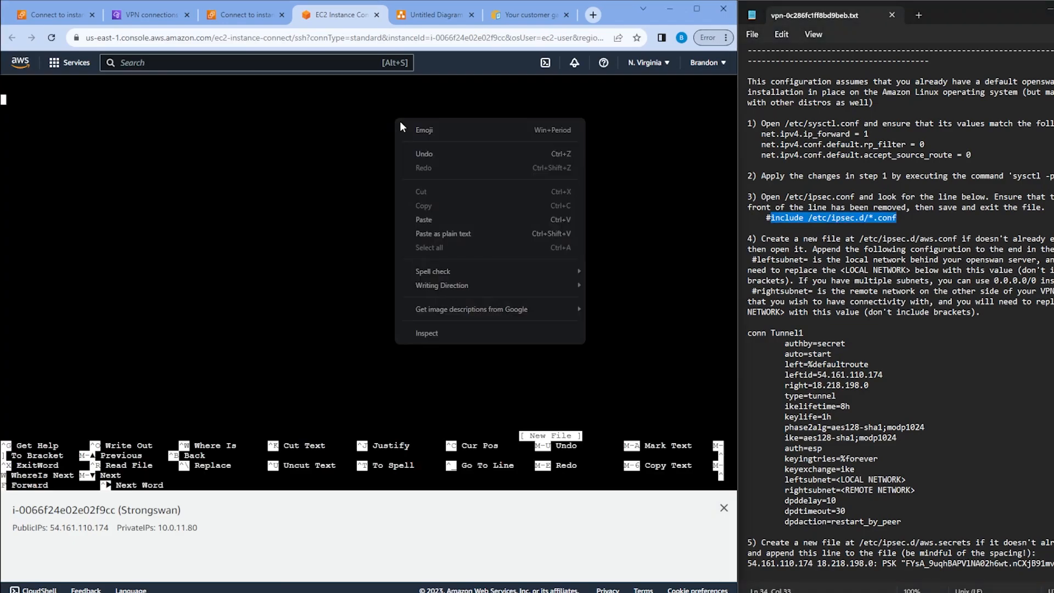
left_click(470, 235)
key("ctrl+x")
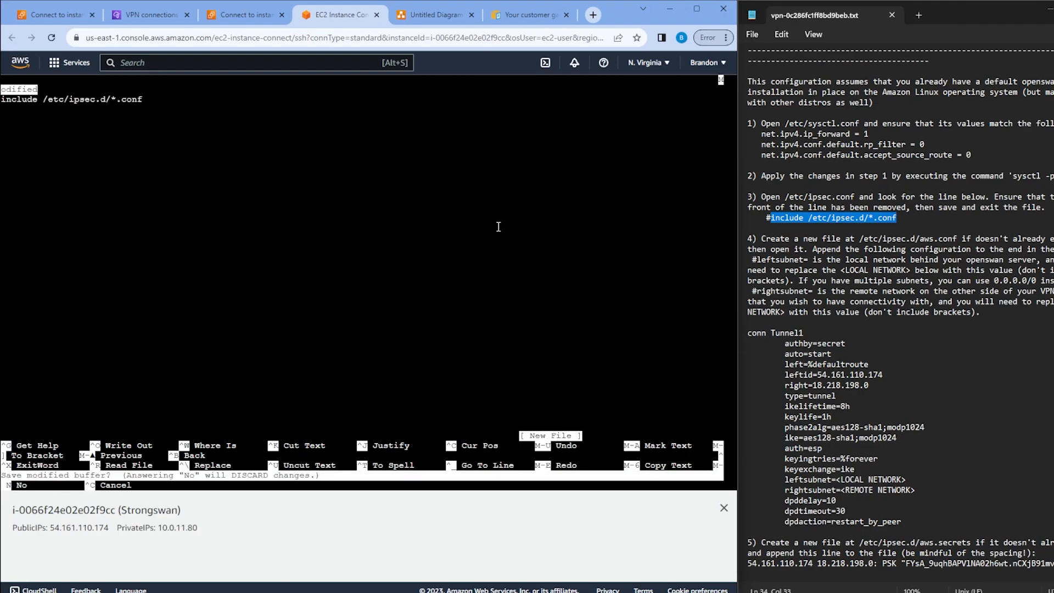
key("y")
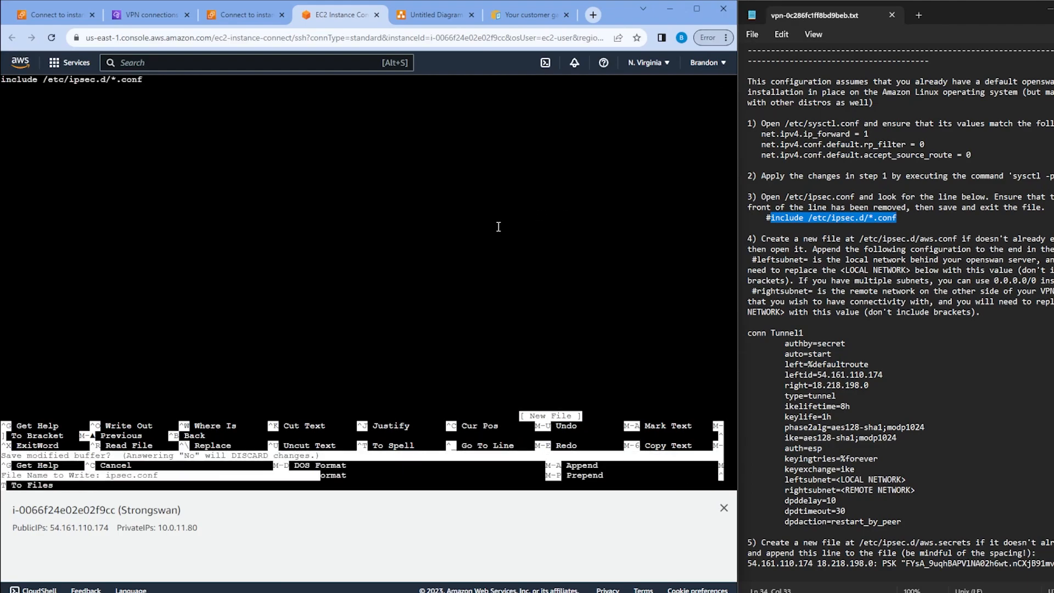
key("Return")
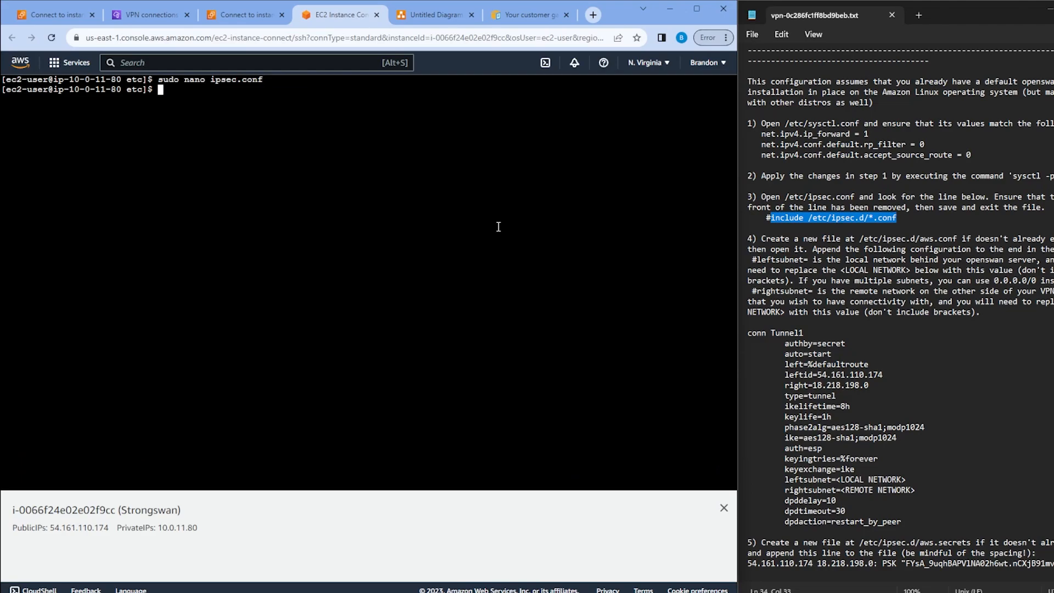
- Open a new aws.conf file in nano as root and paste in the "conn Tunnel1" block from the VPN configuration file
key("Return")
type("su")
scroll(845, 211, "down", 1)
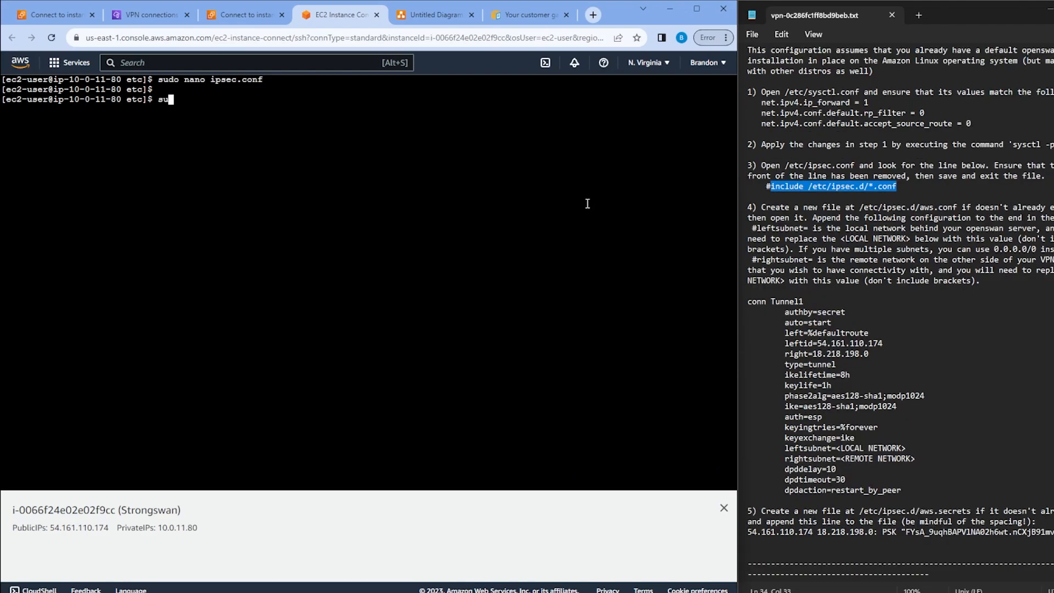
type("do nano aws.conf")
key("Return")
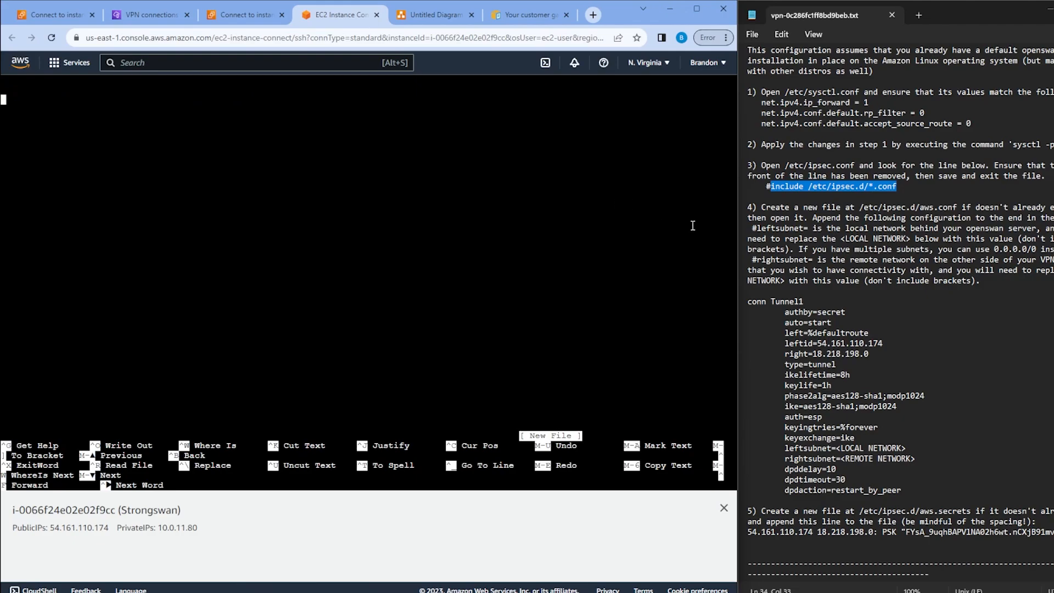
scroll(809, 269, "down", 1)
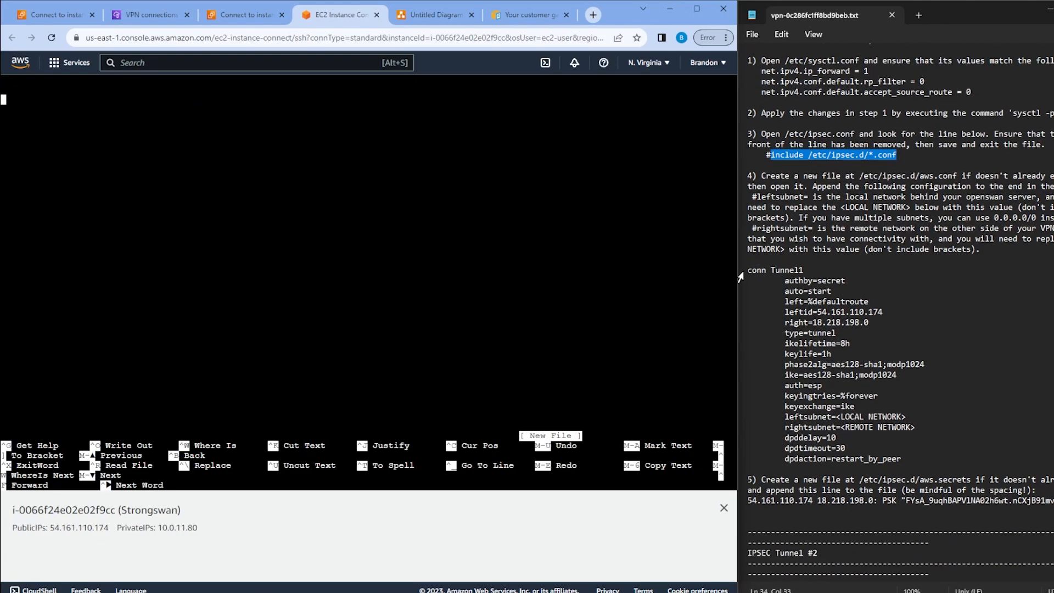
left_click_drag(749, 271, 991, 459)
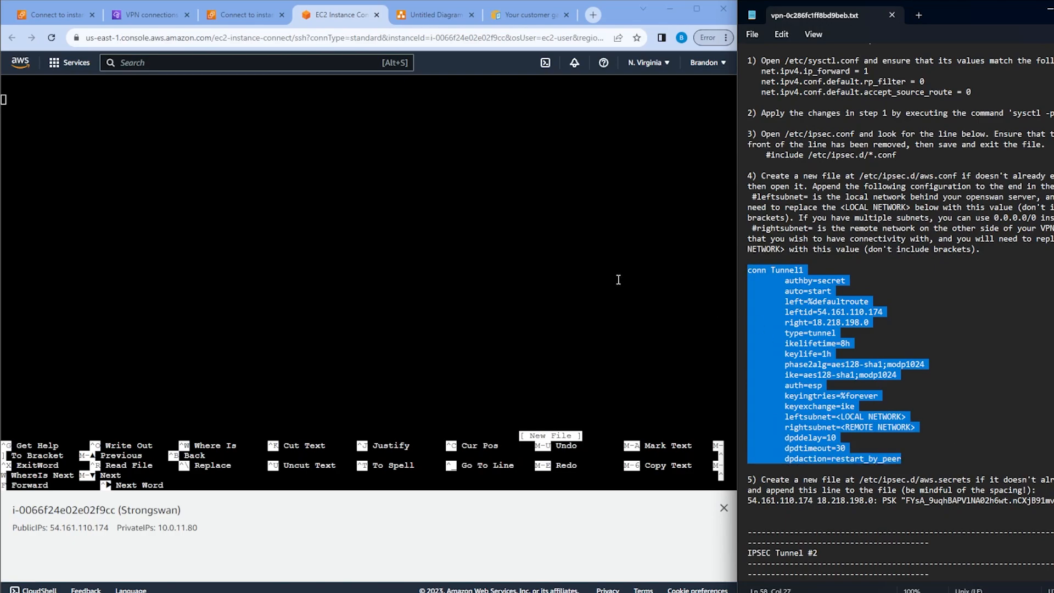
left_click(473, 217)
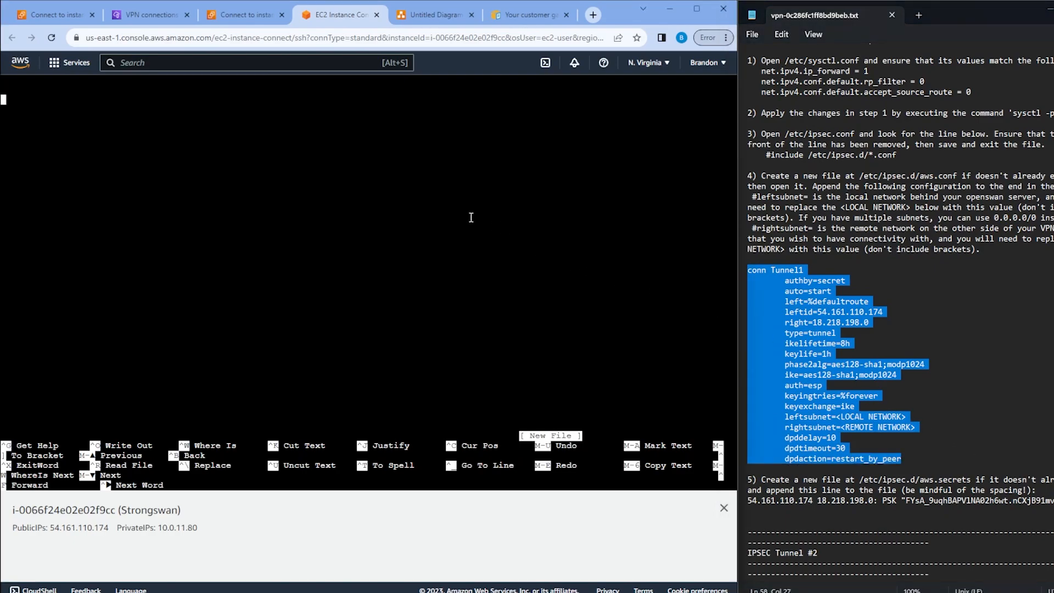
right_click(363, 143)
left_click(439, 259)
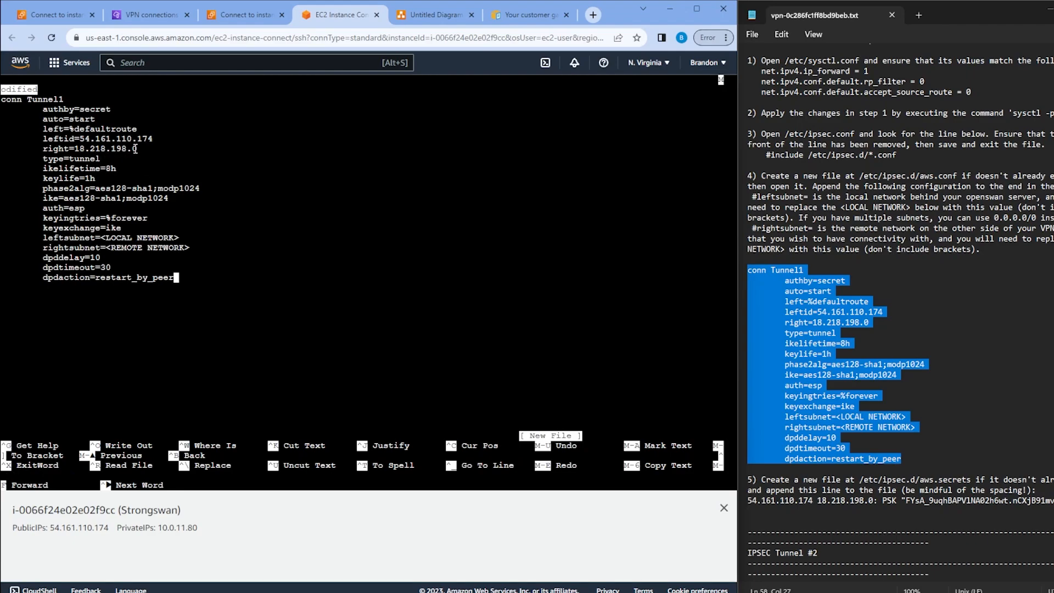
- Replace the <LOCAL NETWORK> placeholder of leftsubnet in aws.conf with 10.0.0.0/16
key("Up")
key("Up")
key("Up")
key("Up")
key("Right")
key("BackSpace")
key("BackSpace")
key("BackSpace")
key("BackSpace")
key("BackSpace")
key("BackSpace")
key("BackSpace")
key("BackSpace")
key("BackSpace")
key("BackSpace")
key("BackSpace")
key("BackSpace")
key("BackSpace")
key("BackSpace")
key("BackSpace")
type("10.0.0.0")
type(".0/1")
type("6")
- Replace the <REMOTE NETWORK> placeholder of rightsubnet in aws.conf with 192.168.0.0/16, and save the file
key("ctrl+Tab")
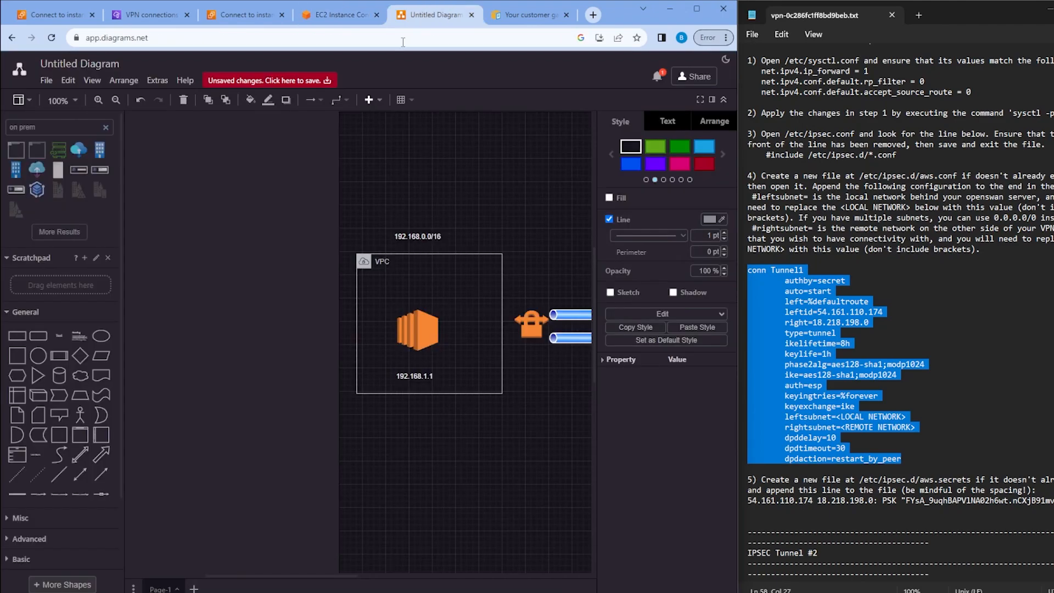
left_click(333, 17)
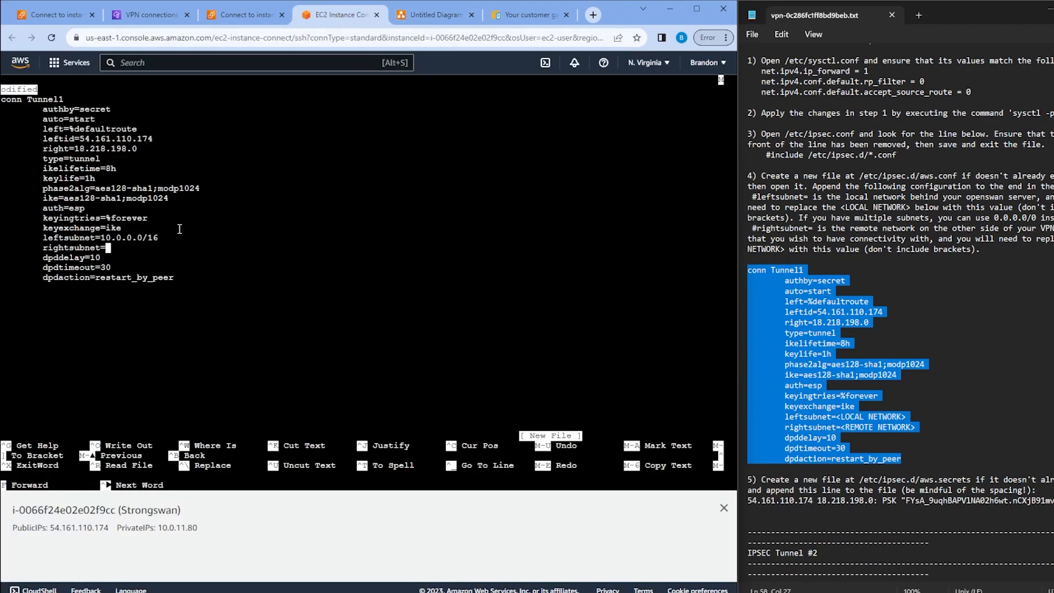
type("192.168.0.0/16")
scroll(900, 274, "down", 4)
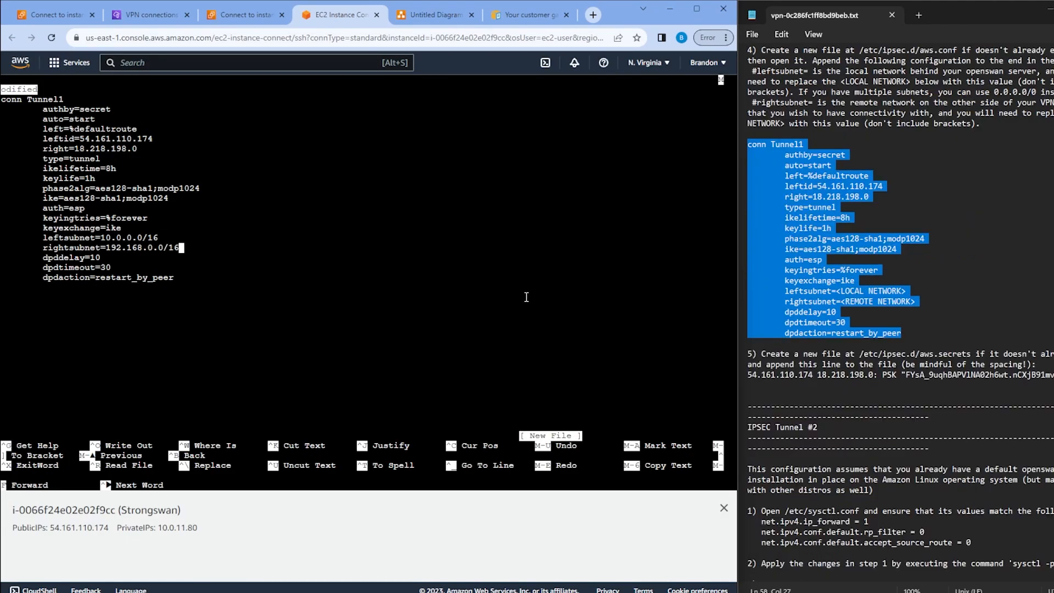
key("ctrl+x")
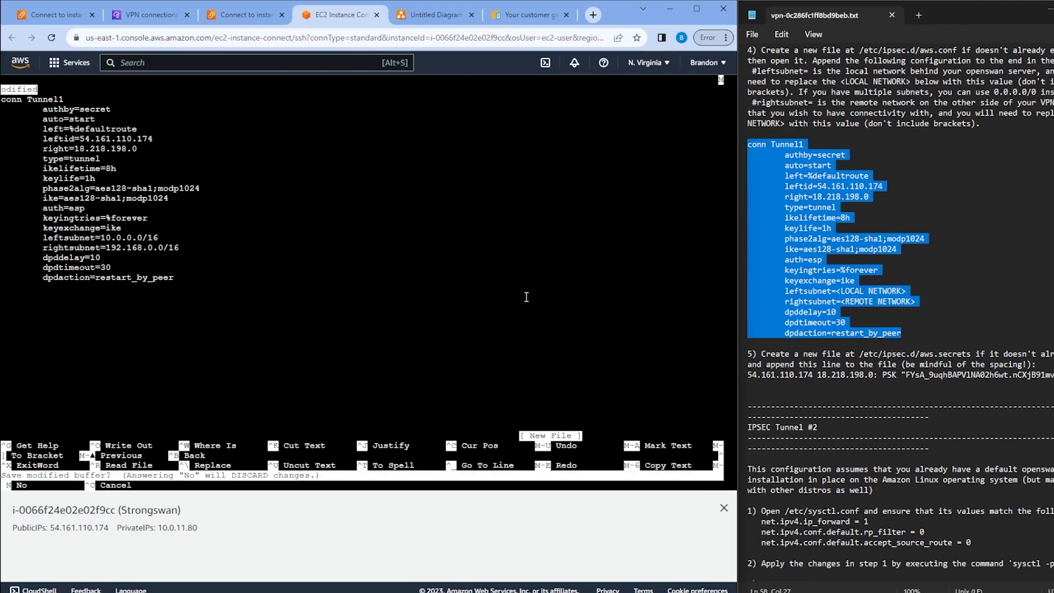
key("y")
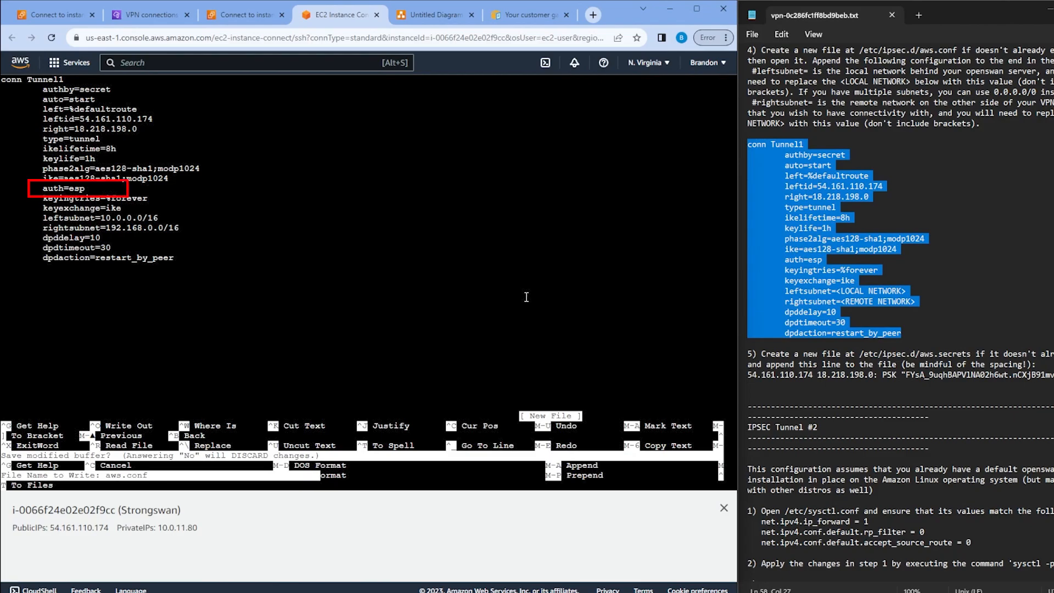
key("Return")
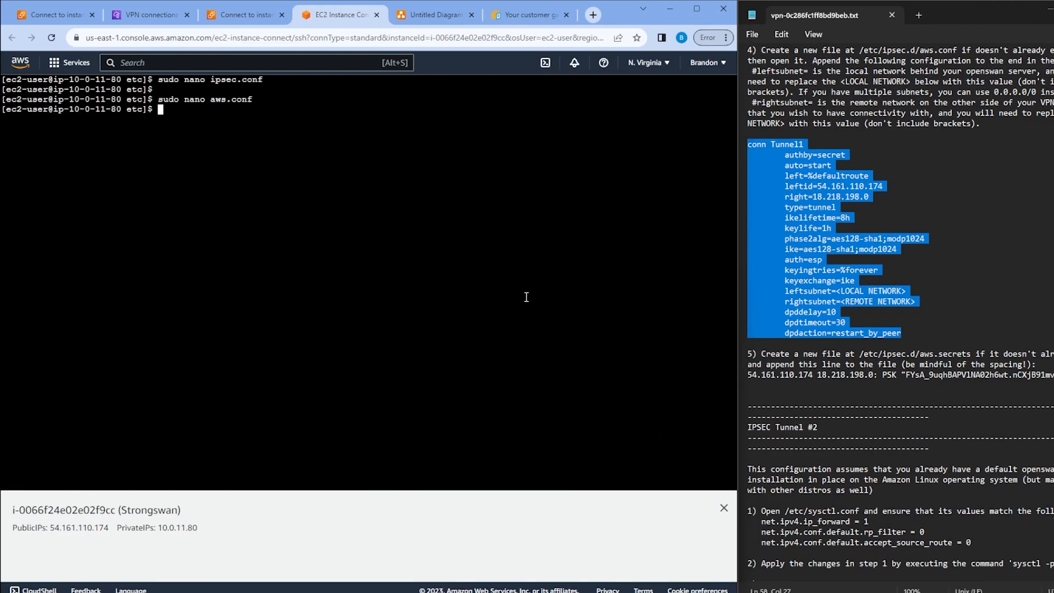
- Open a new aws.secrets file in nano with root privileges from the /etc directory
scroll(873, 286, "down", 1)
scroll(880, 287, "down", 2)
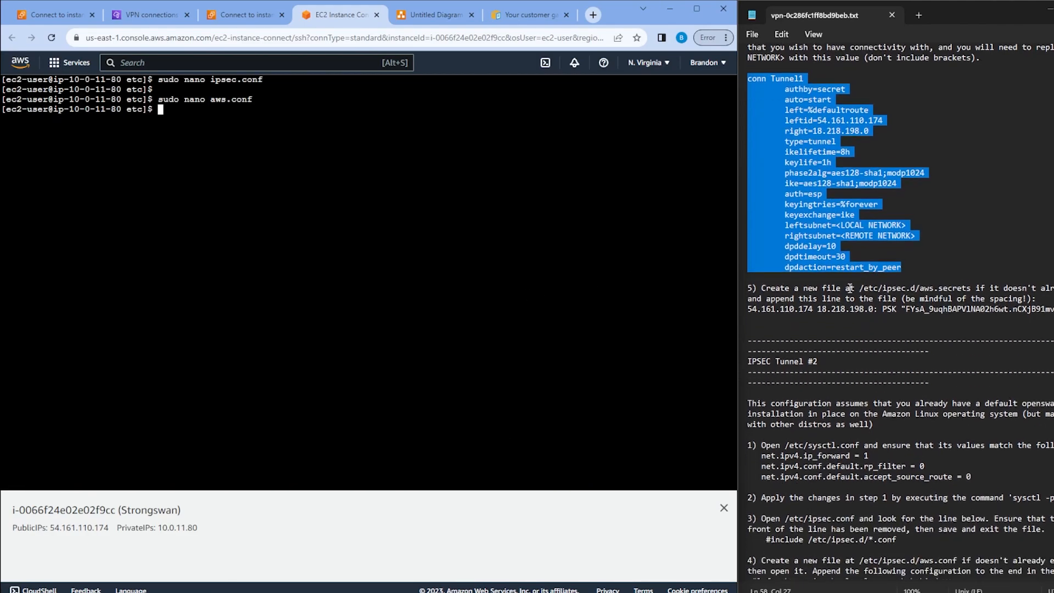
left_click(544, 223)
type("sudo aws")
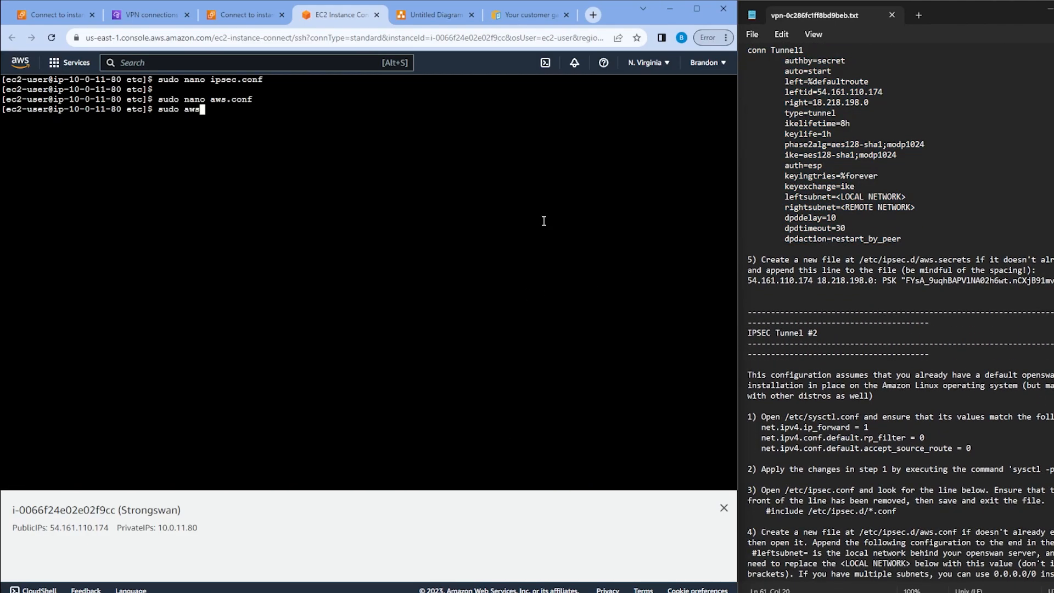
type(".secrets")
key("Left")
key("Left")
key("Left")
key("Left")
key("Left")
key("Left")
key("Left")
key("Left")
key("Left")
key("Left")
key("Left")
type("nano")
key("Return")
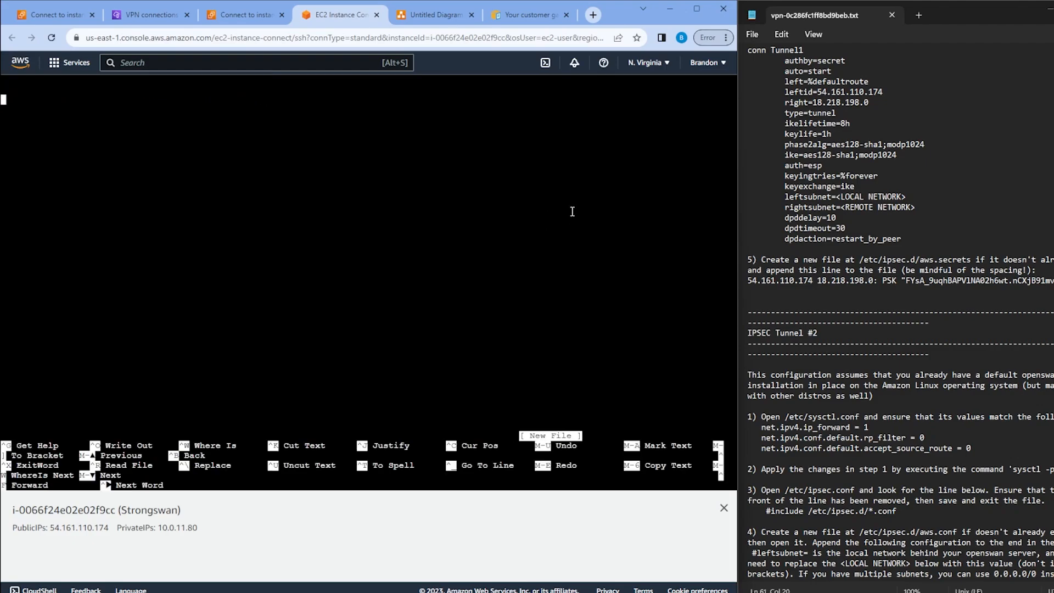
- Paste the Tunnel 1 pre-shared key line from the VPN configuration file into aws.secrets, and save the file
left_click(897, 270)
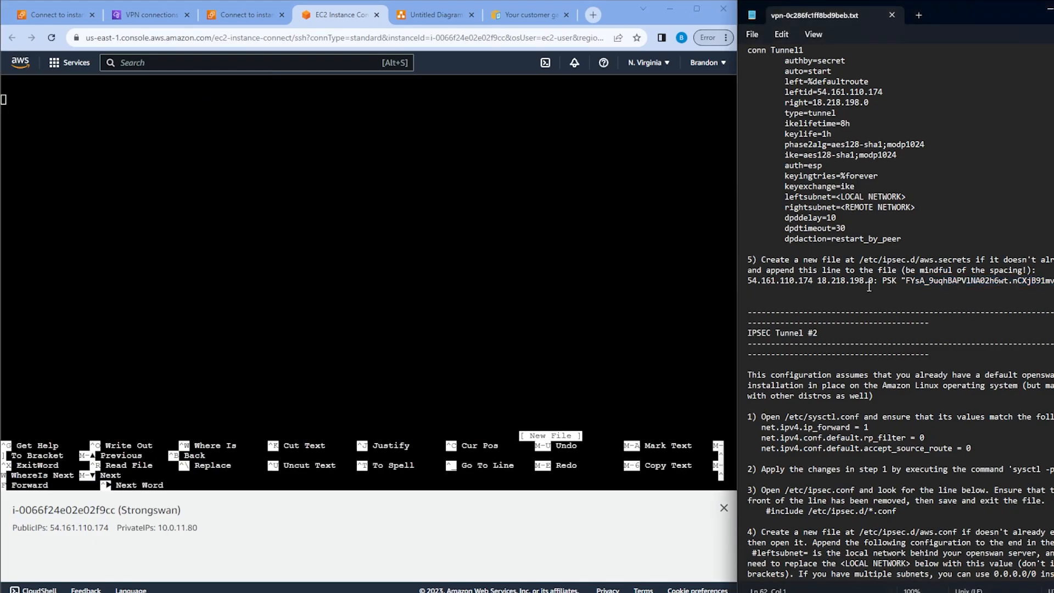
triple_click(745, 281)
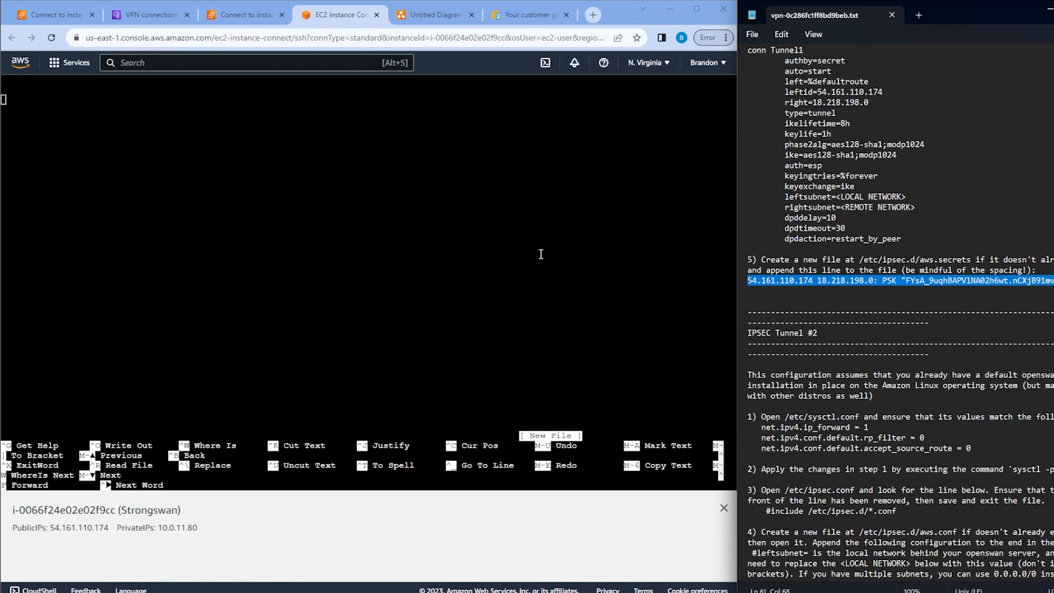
left_click(381, 172)
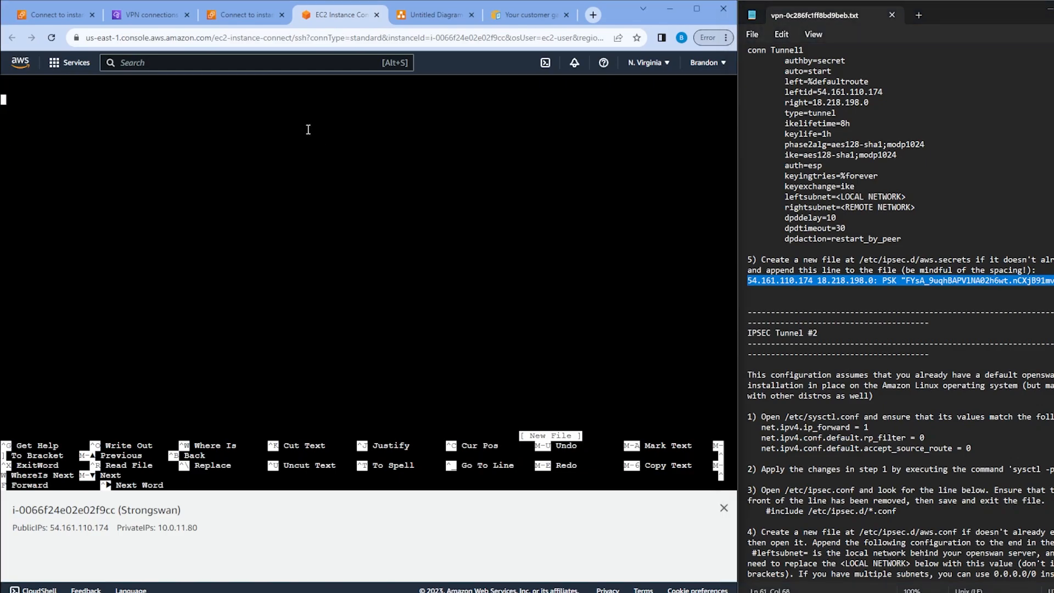
key("ctrl+v")
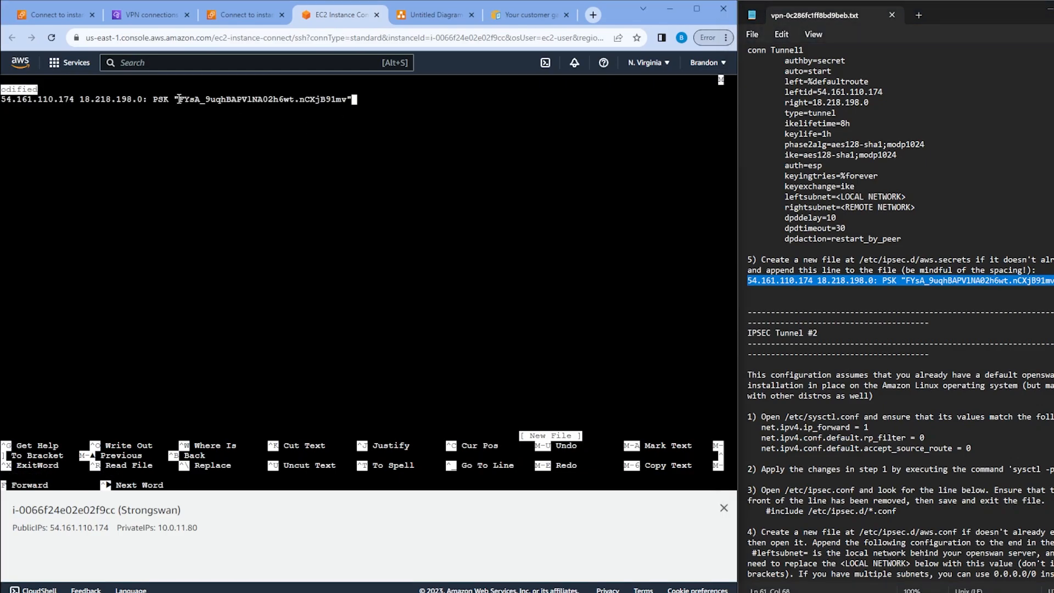
left_click_drag(179, 99, 352, 98)
left_click(352, 97)
key("ctrl+x")
key("y")
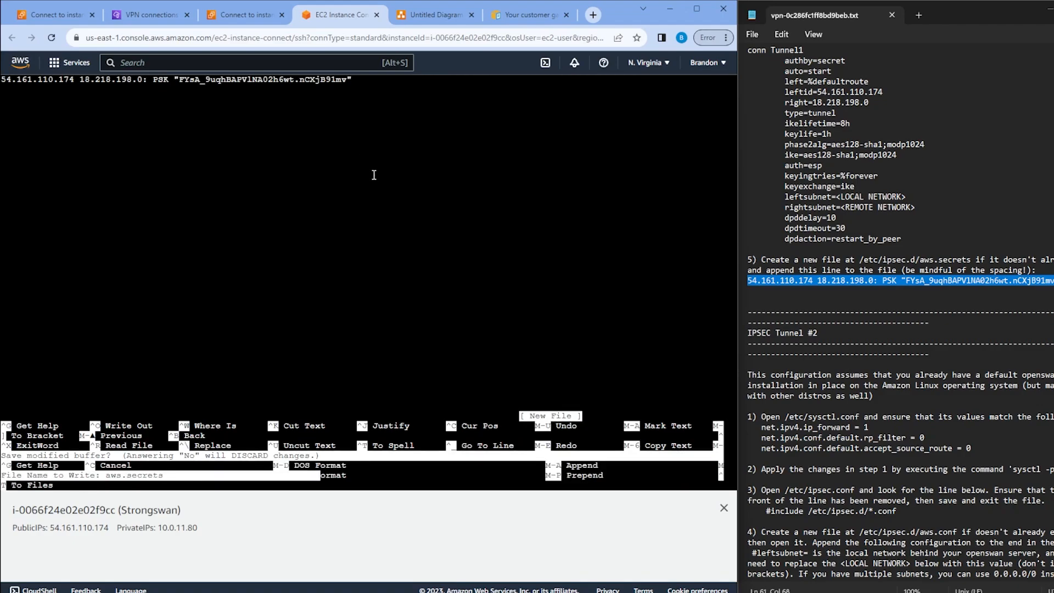
key("Return")
- Review the IPSEC Tunnel #2 instructions in the VPN configuration file and compare them with those for Tunnel #1
left_click(1003, 311)
scroll(903, 272, "down", 4)
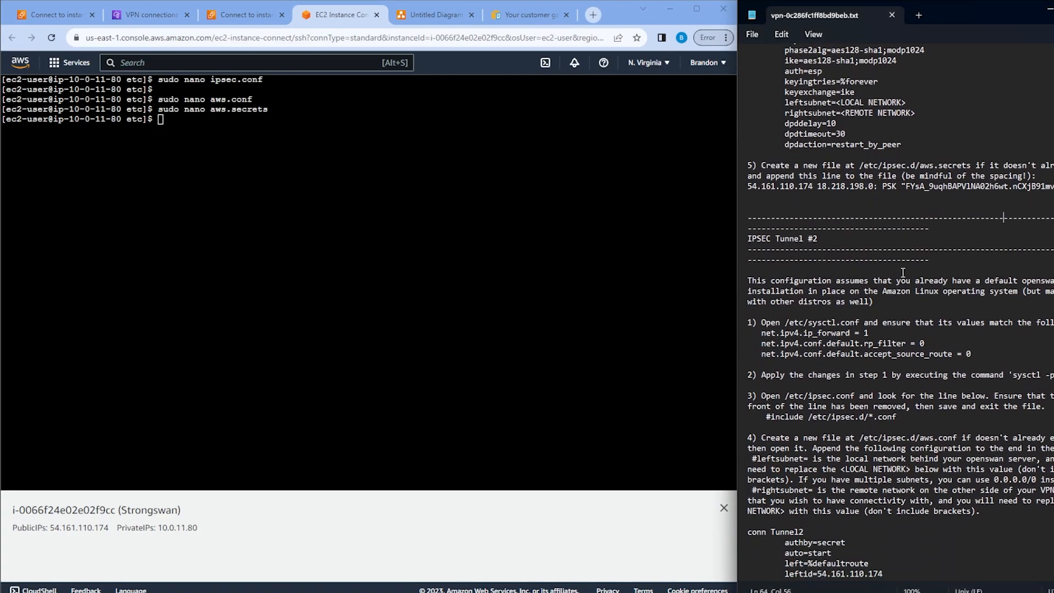
scroll(884, 250, "down", 2)
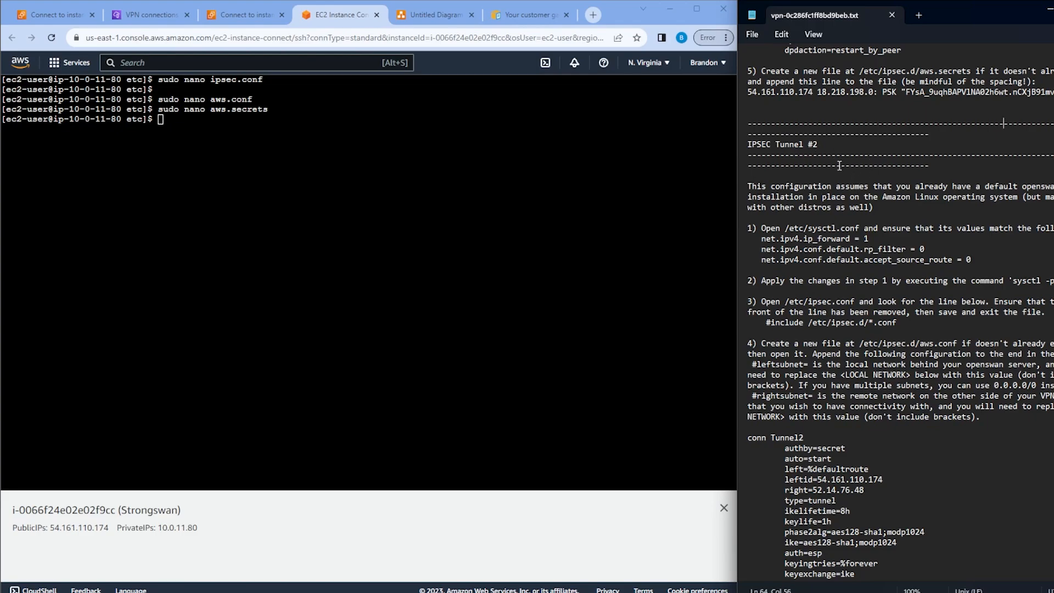
scroll(837, 175, "down", 2)
scroll(845, 209, "up", 6)
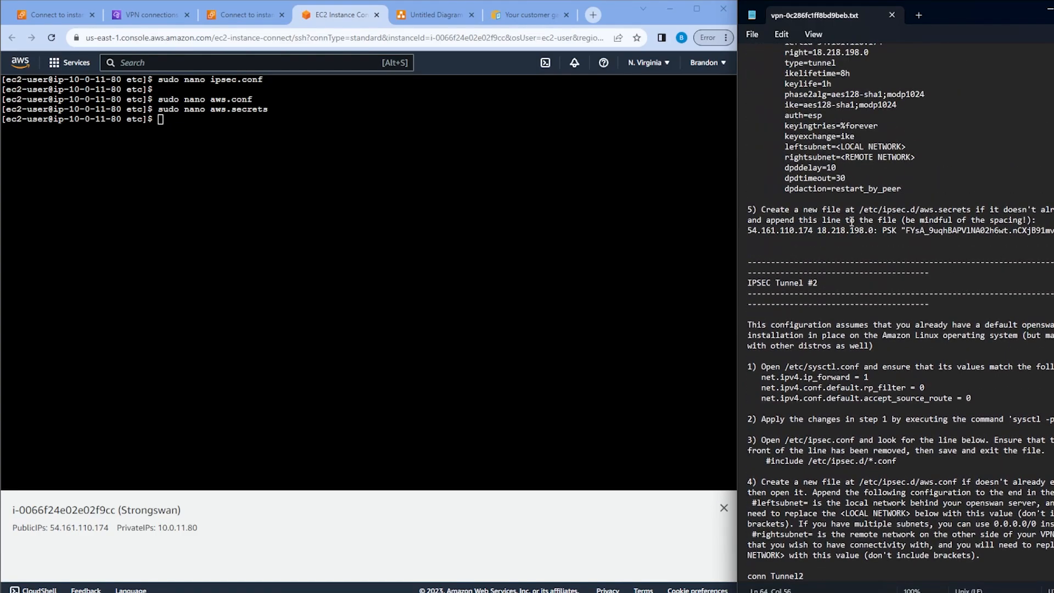
scroll(850, 221, "up", 4)
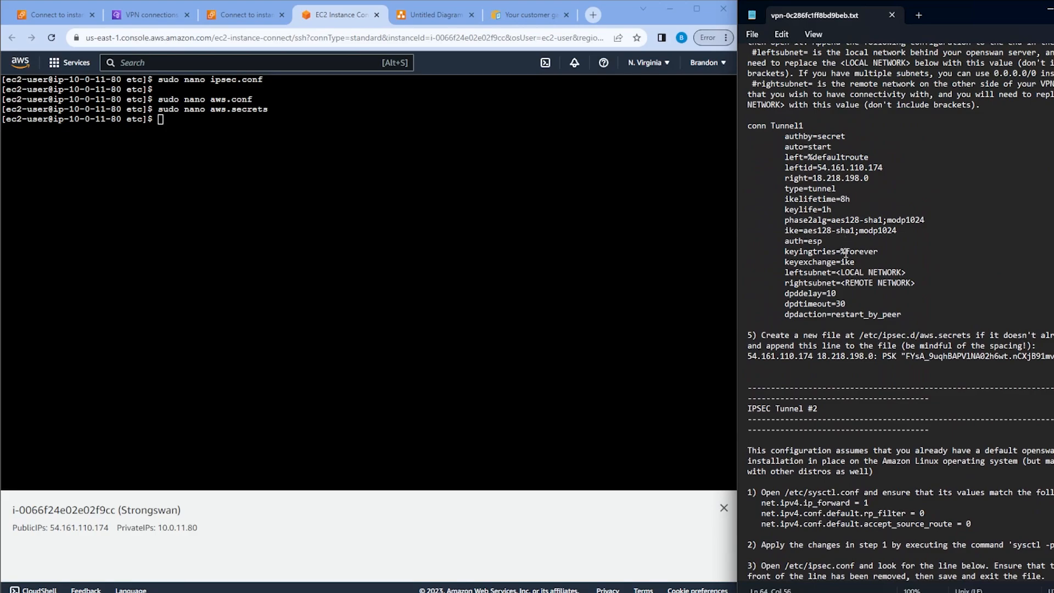
scroll(839, 280, "down", 10)
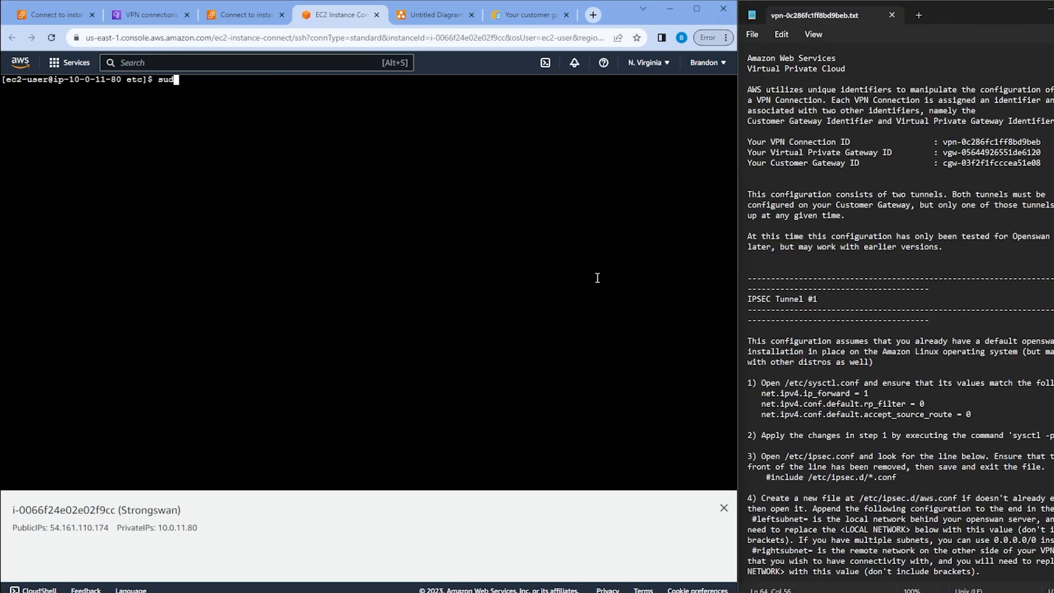
- Try to start the ipsec service without root privileges, and query the status of ipsec.service
type("stemctl start ipsec")
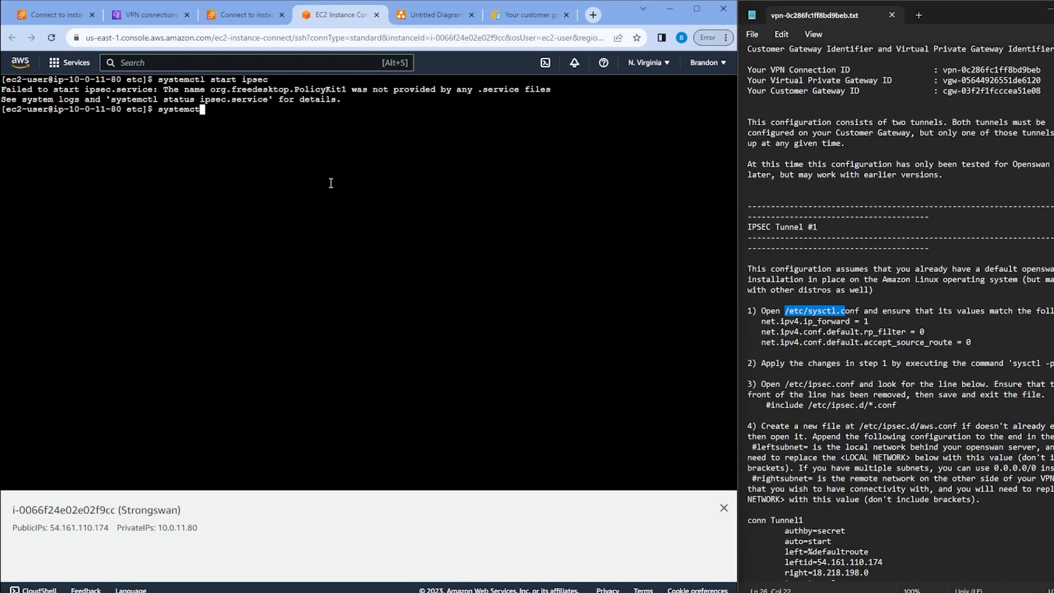
type("tus ipsec.service")
key("Return")
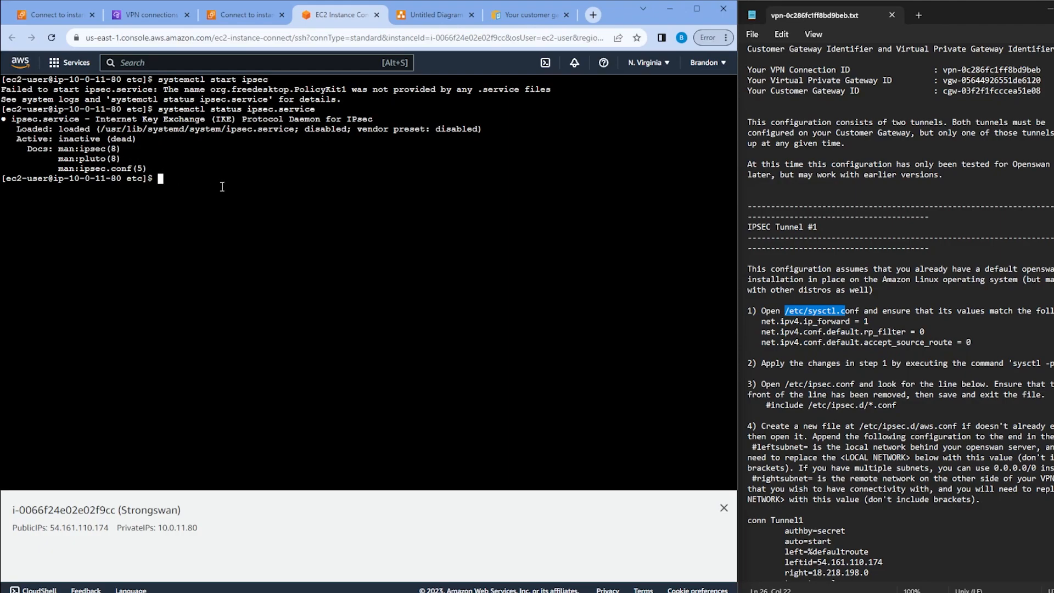
- Start the ipsec service with root privileges, and check the status of ipsec.service
type("sudo systemctl start ipsec")
key("Return")
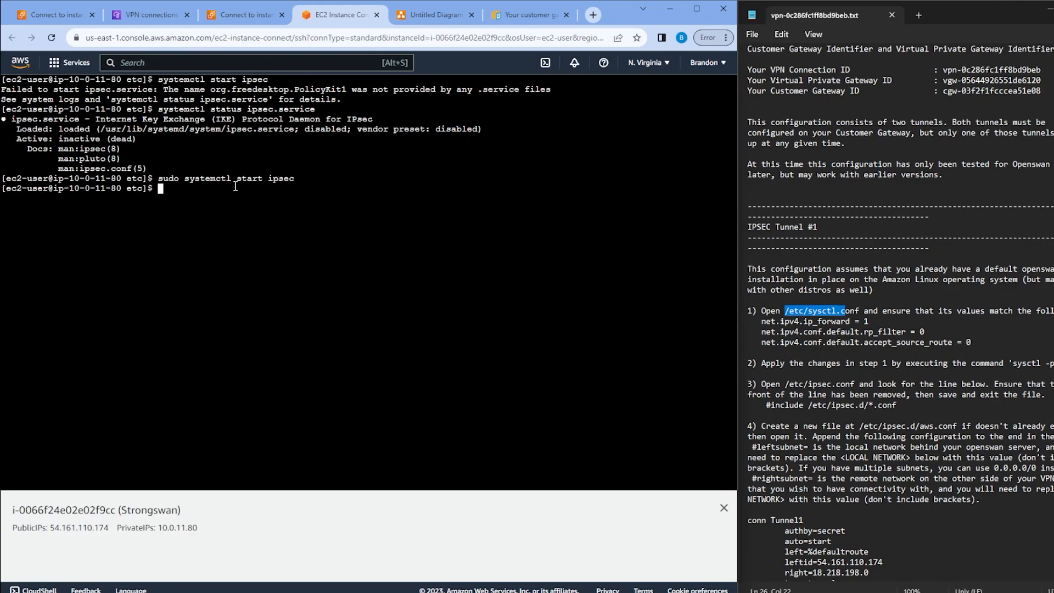
key("Up")
key("Up")
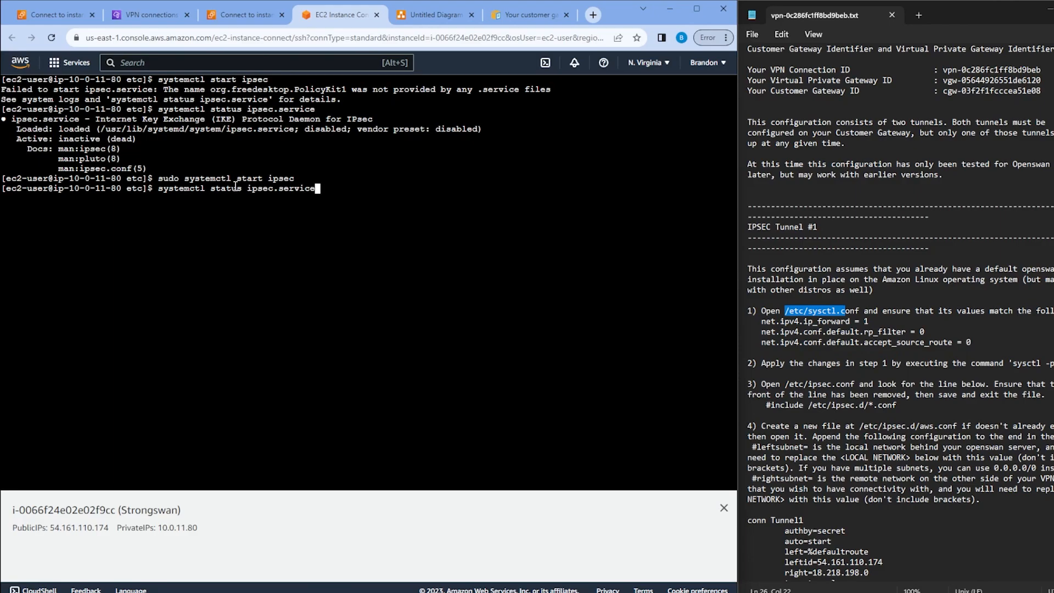
key("Return")
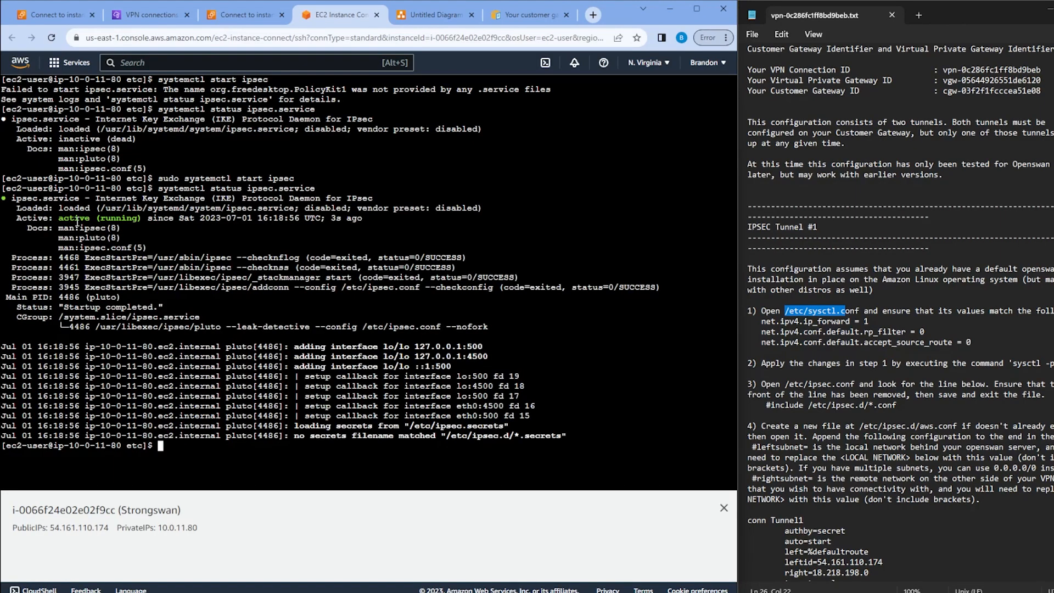
- Stop source/destination checking on the Strongswan EC2 instance in N. Virginia, and save the change
left_click(244, 15)
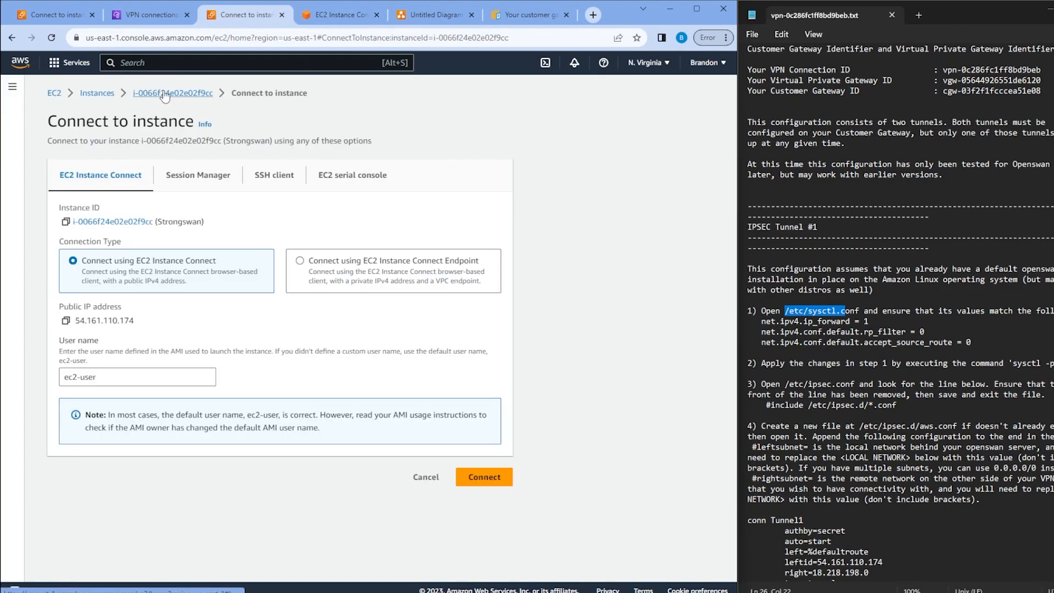
left_click(280, 91)
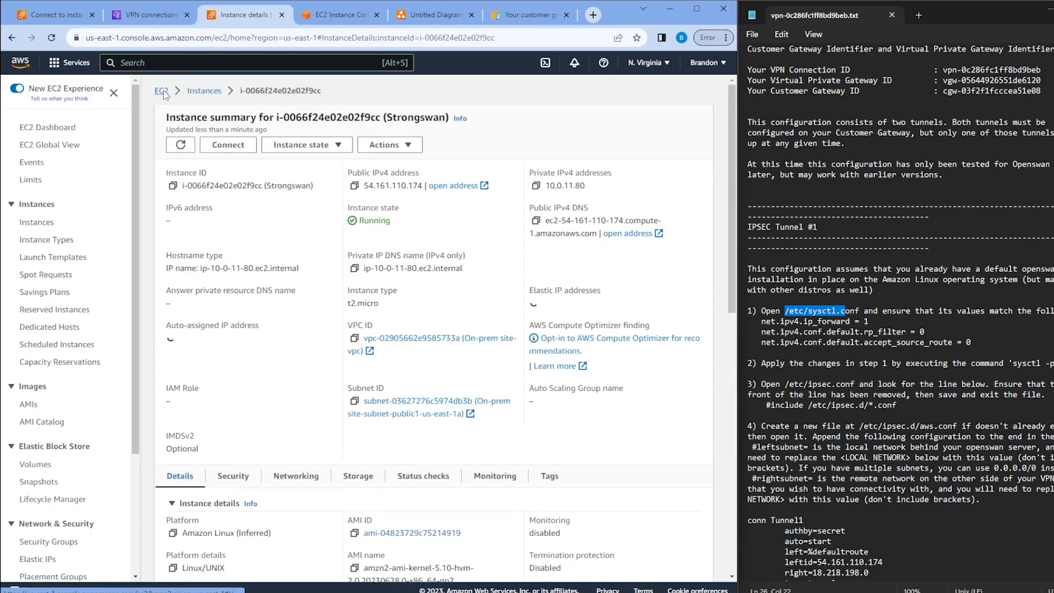
left_click(203, 91)
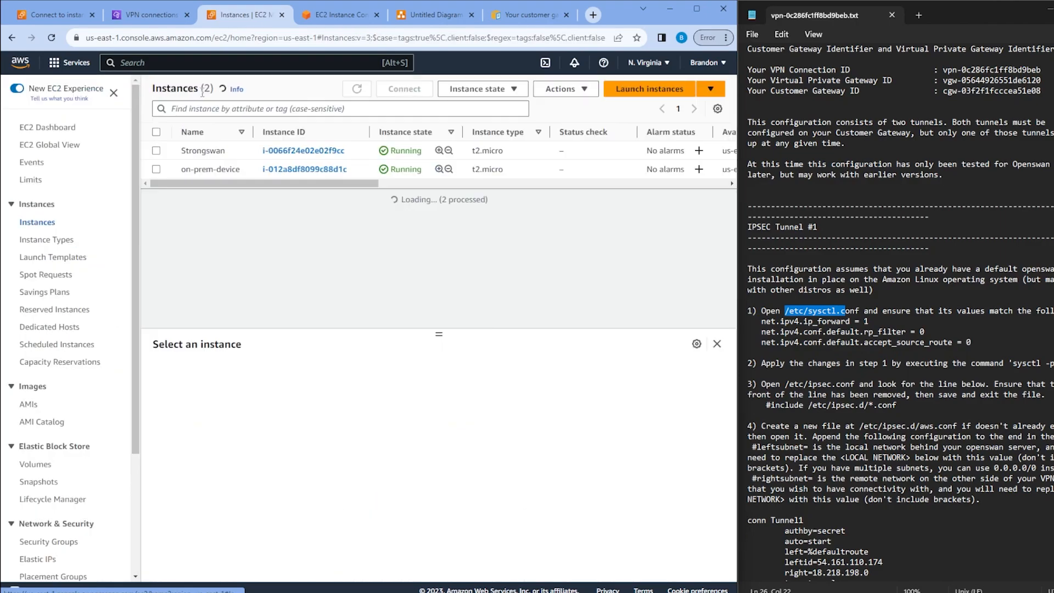
left_click(230, 152)
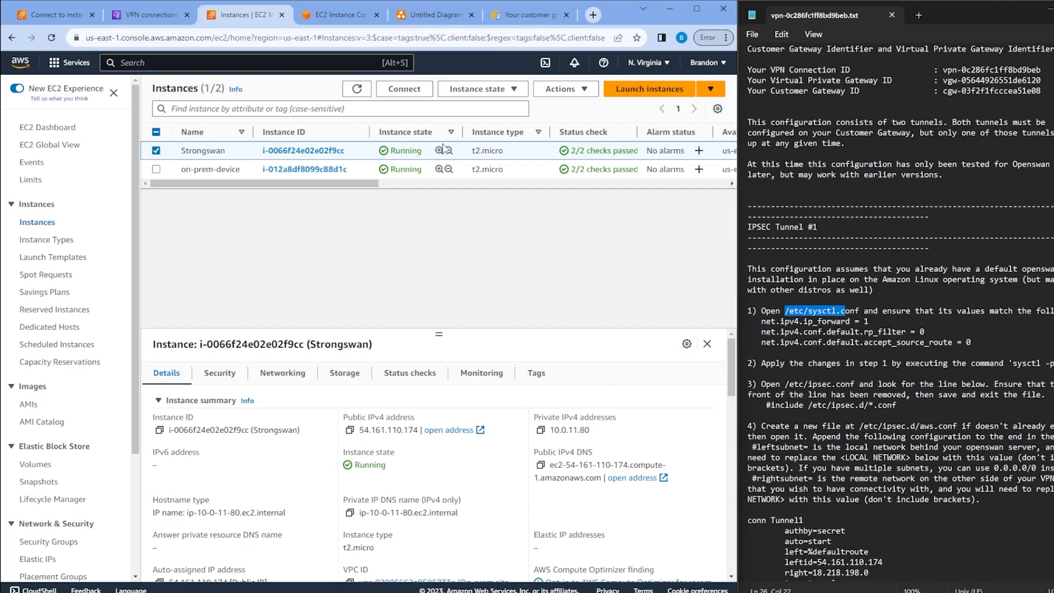
left_click(581, 90)
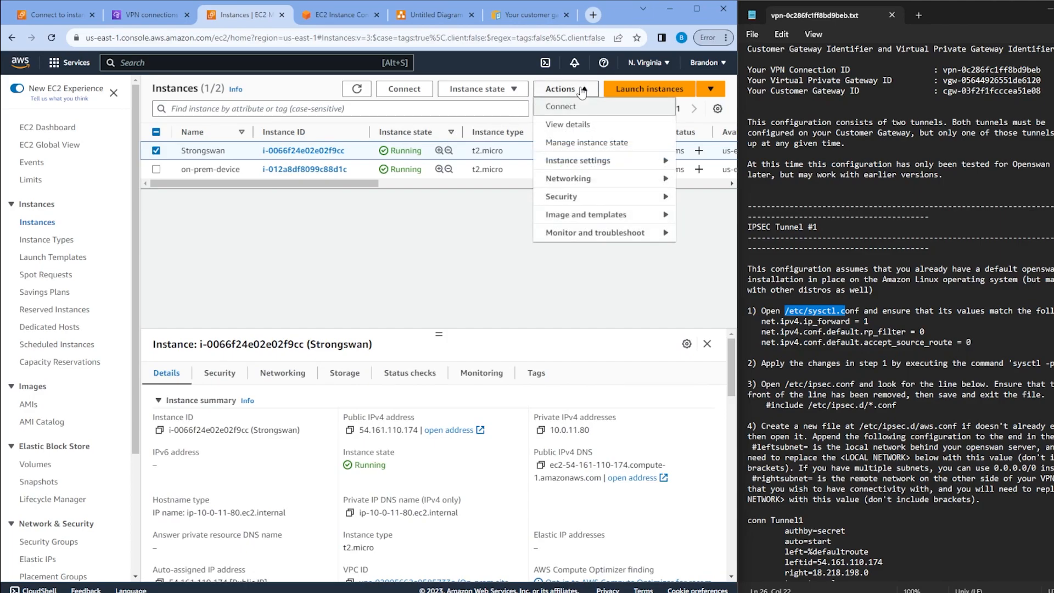
mouse_move(573, 181)
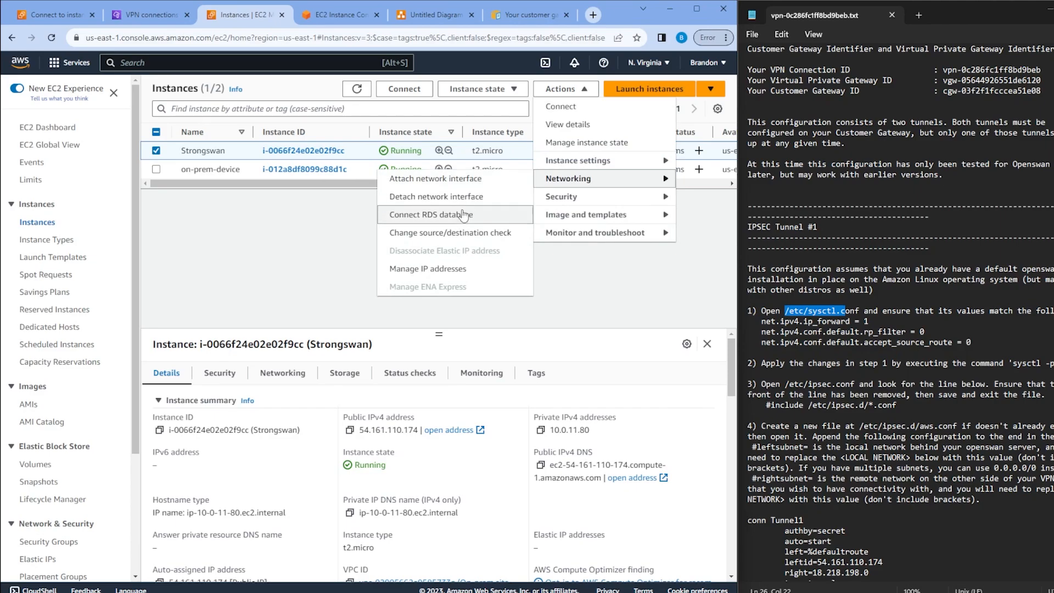
left_click(443, 233)
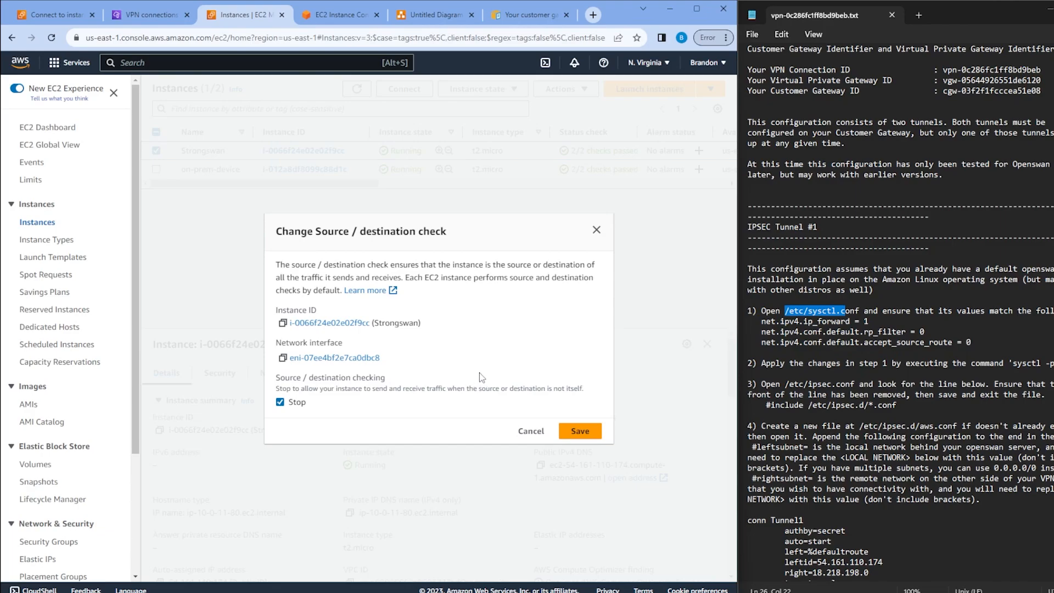
left_click(571, 426)
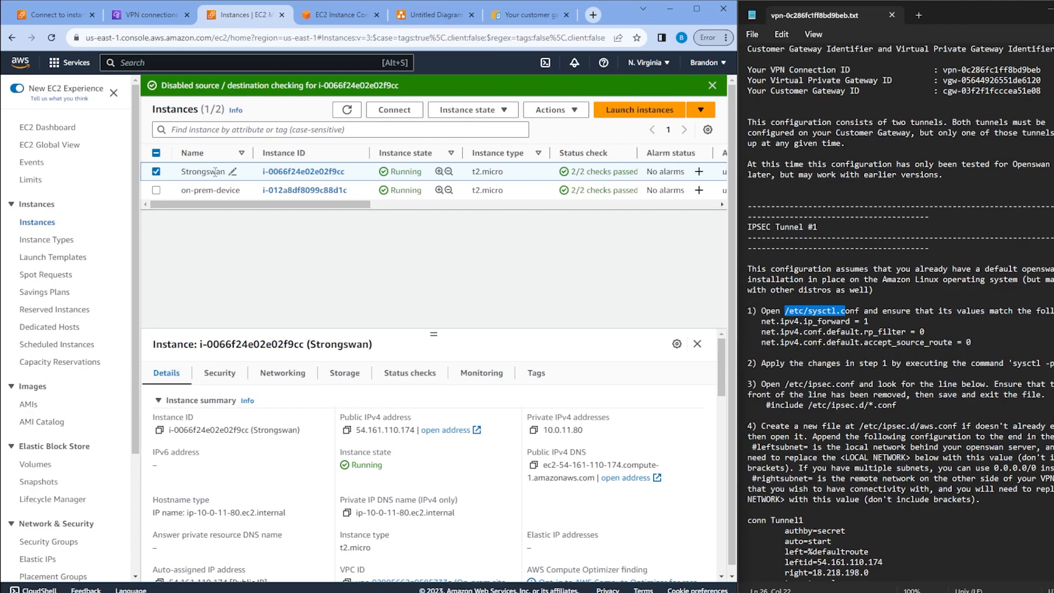
double_click(184, 172)
left_click(186, 171)
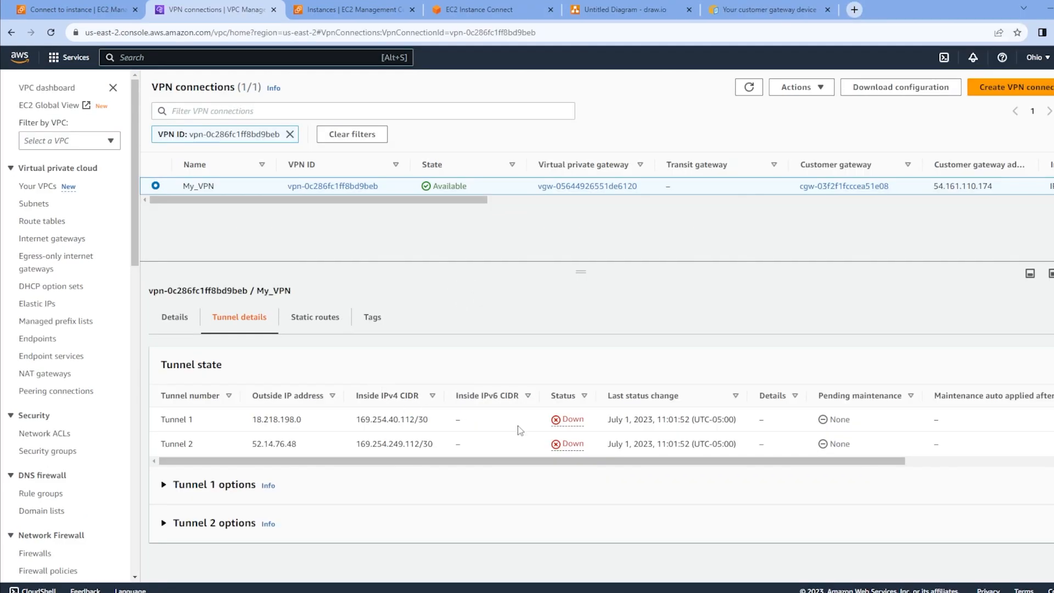
- Open the static routes of the My_VPN connection, and consult the network diagram for the address ranges
left_click(330, 316)
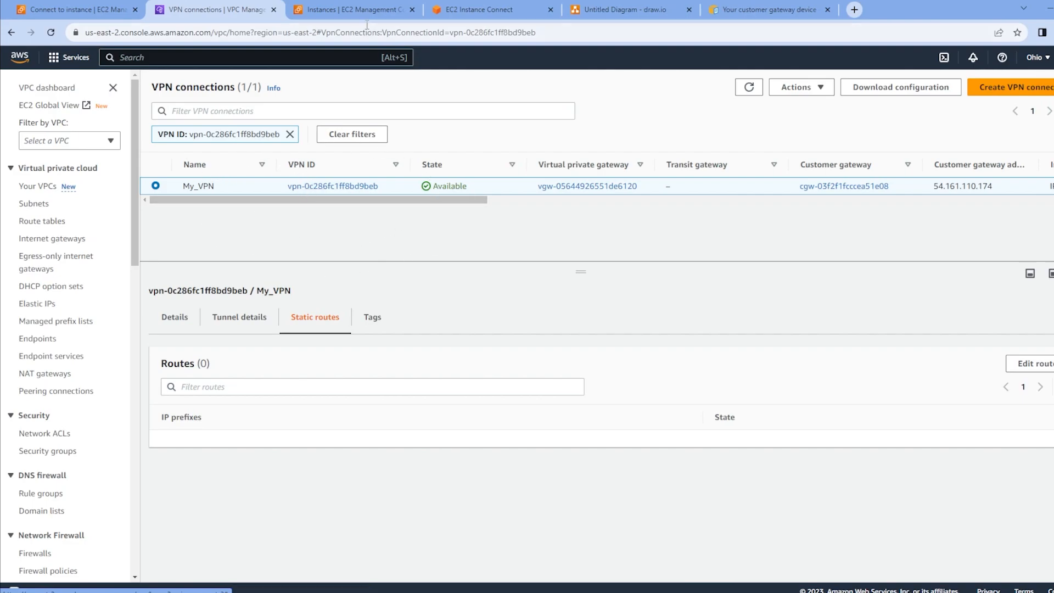
left_click(598, 9)
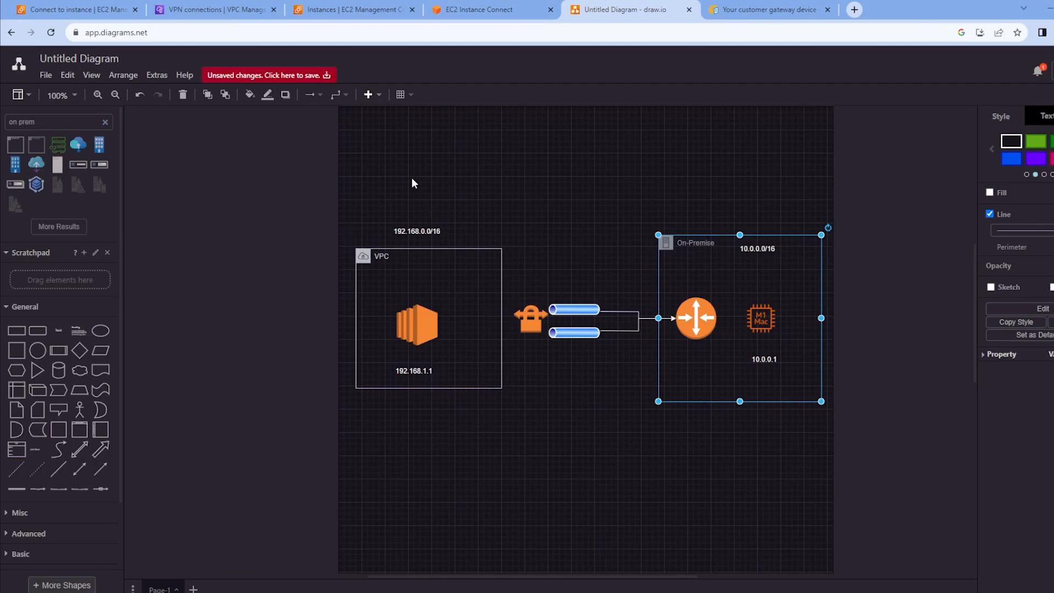